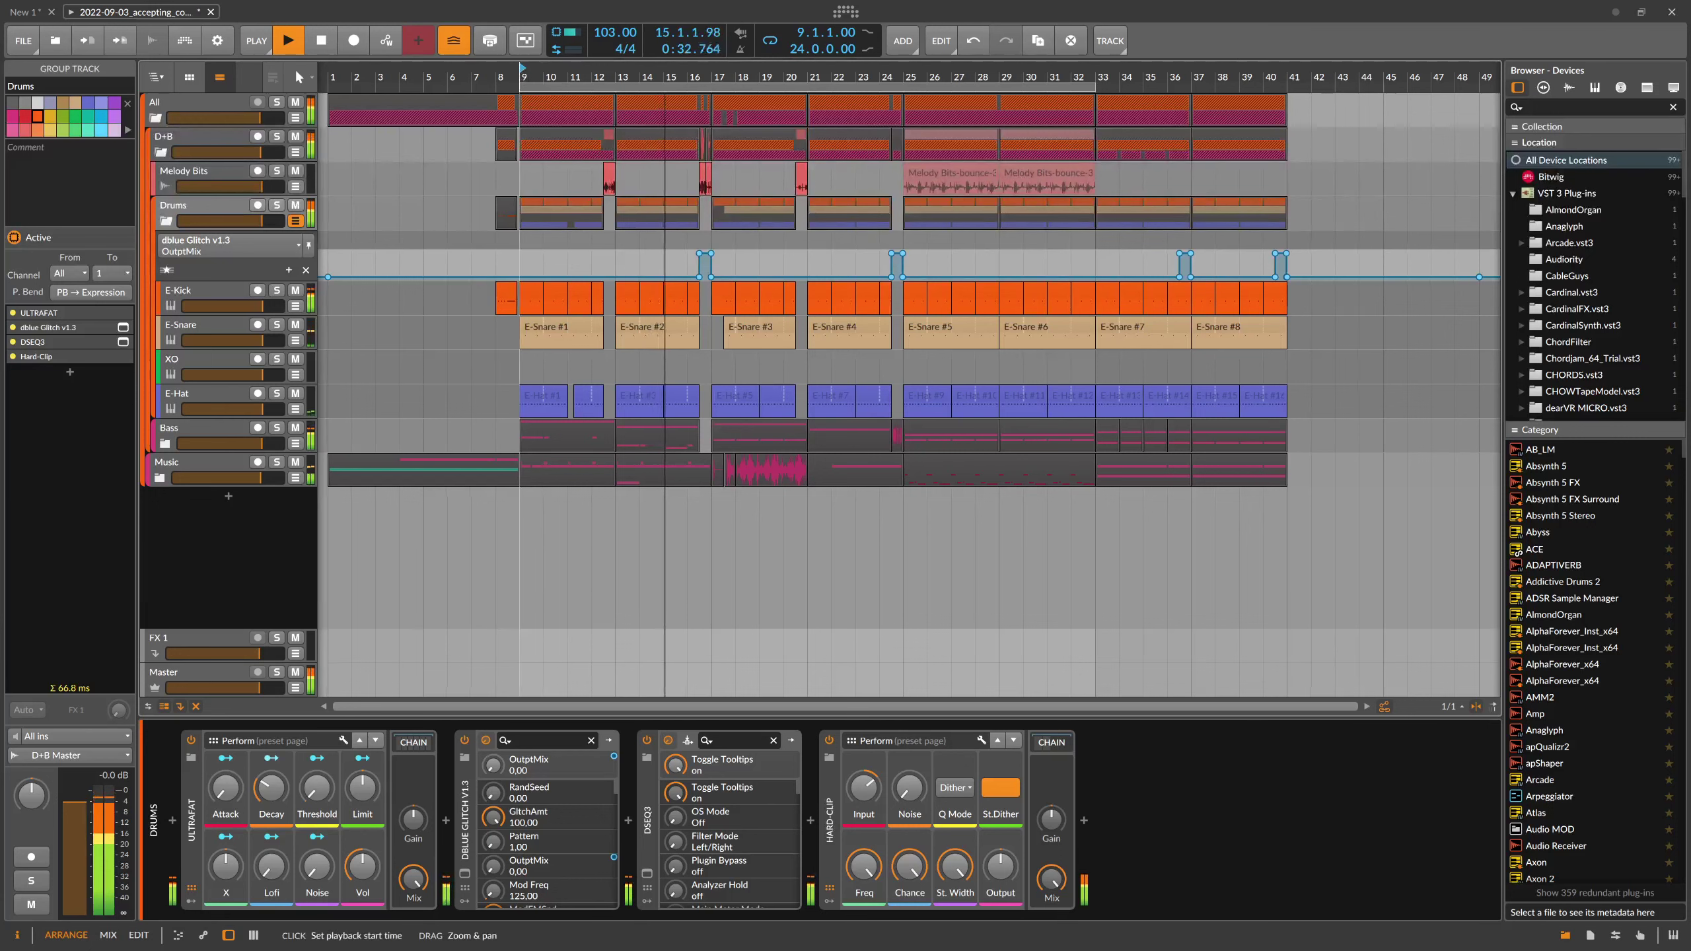
# - Stop playback, hide the Drums group's automation lane and collapse the Drums group
pyautogui.scroll(-2, 522, 73)
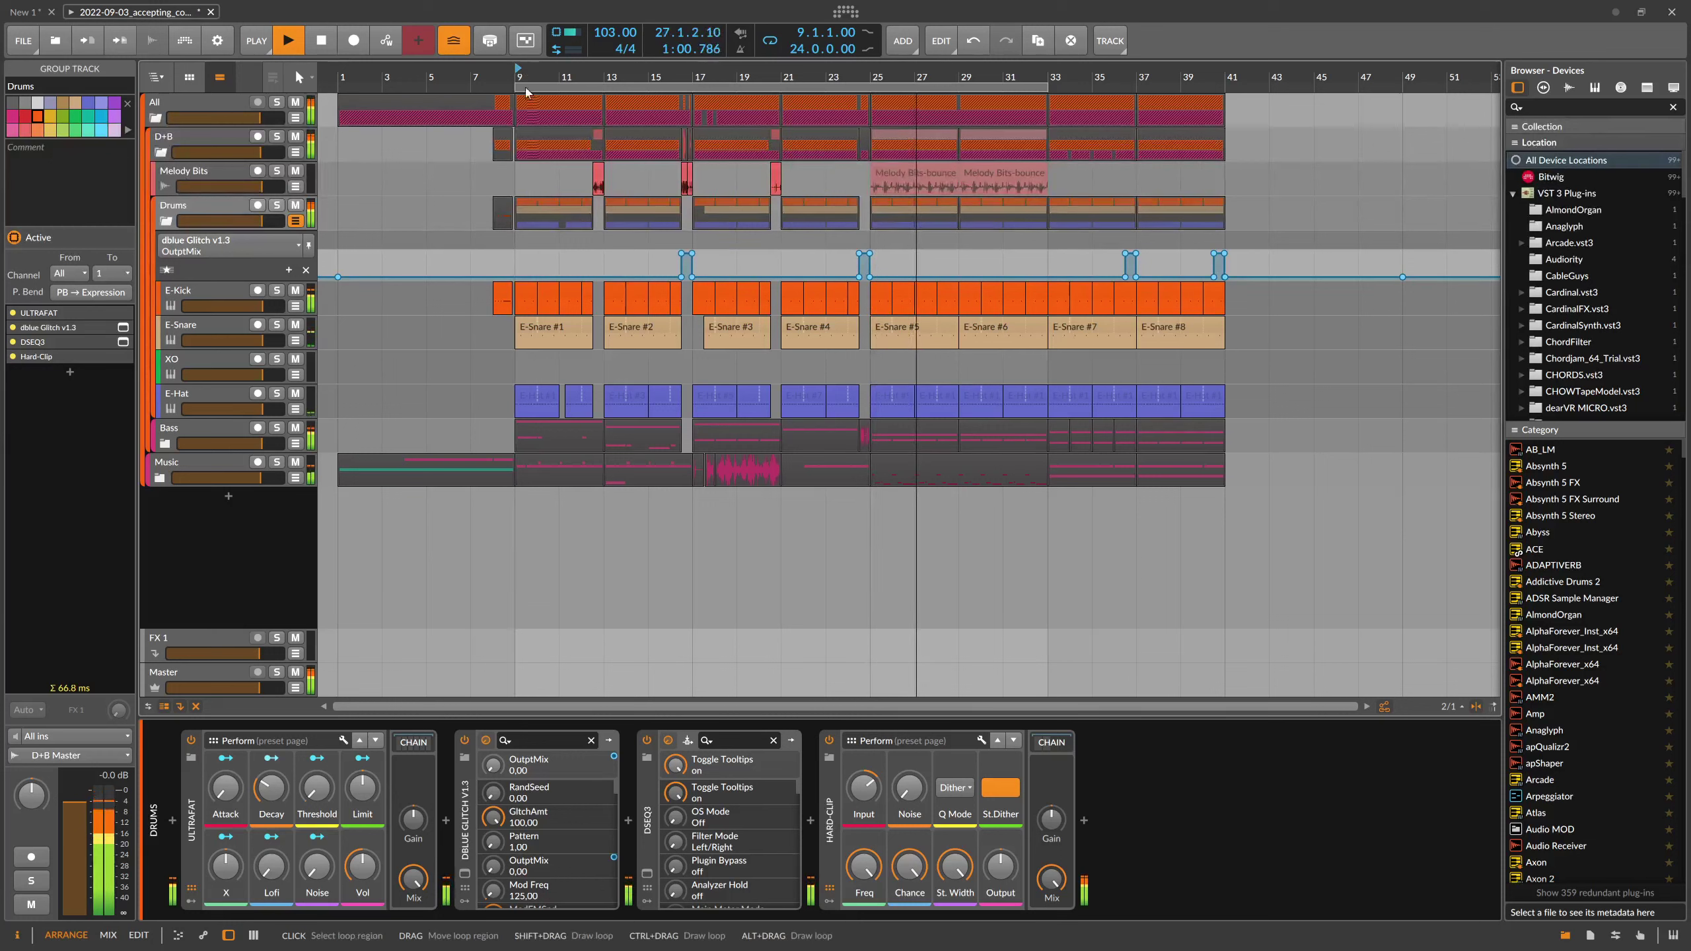
pyautogui.click(329, 45)
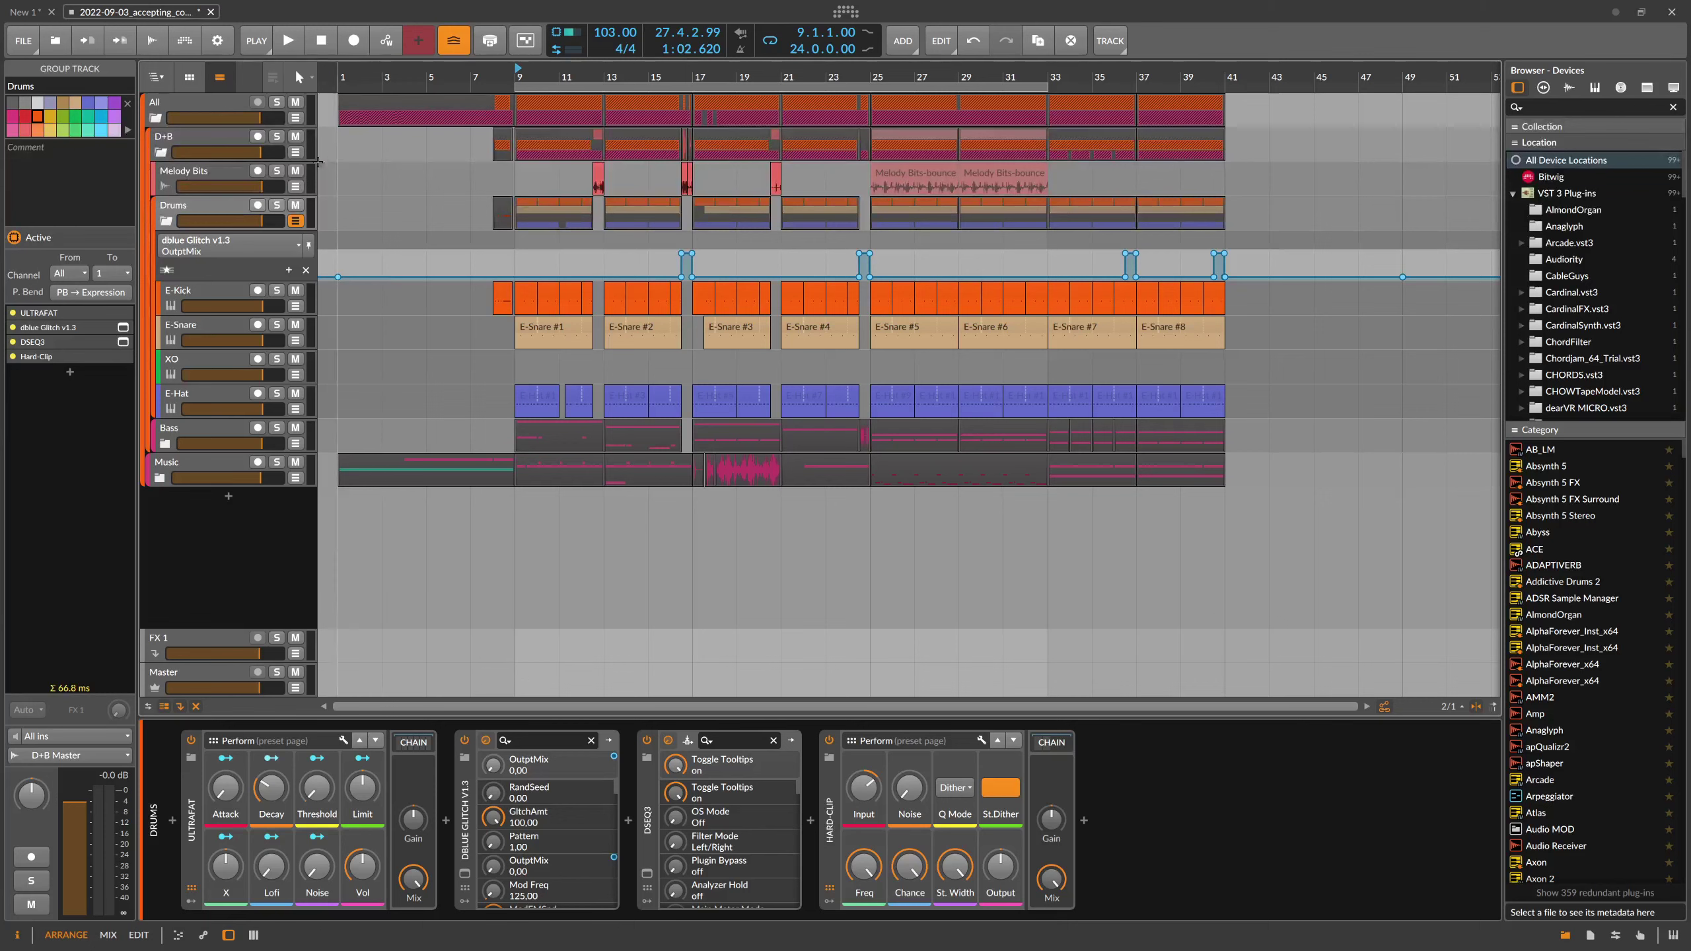
pyautogui.click(294, 221)
pyautogui.click(166, 221)
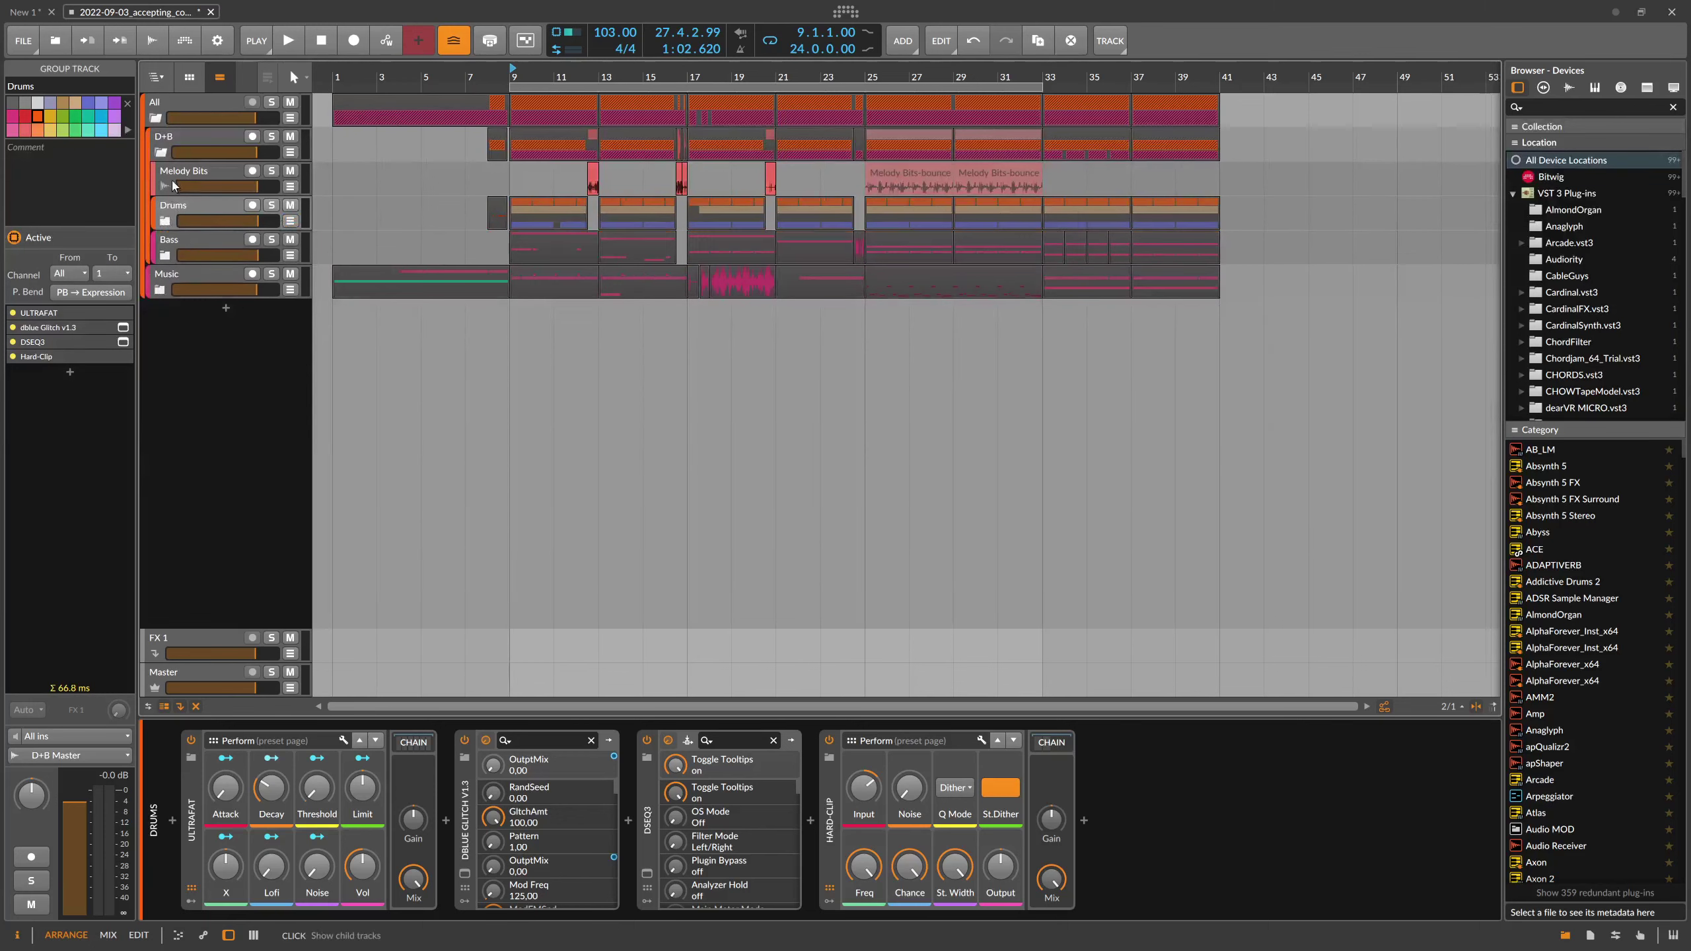
# - Collapse the All group into a single track and display the Master track's device chain
pyautogui.click(180, 112)
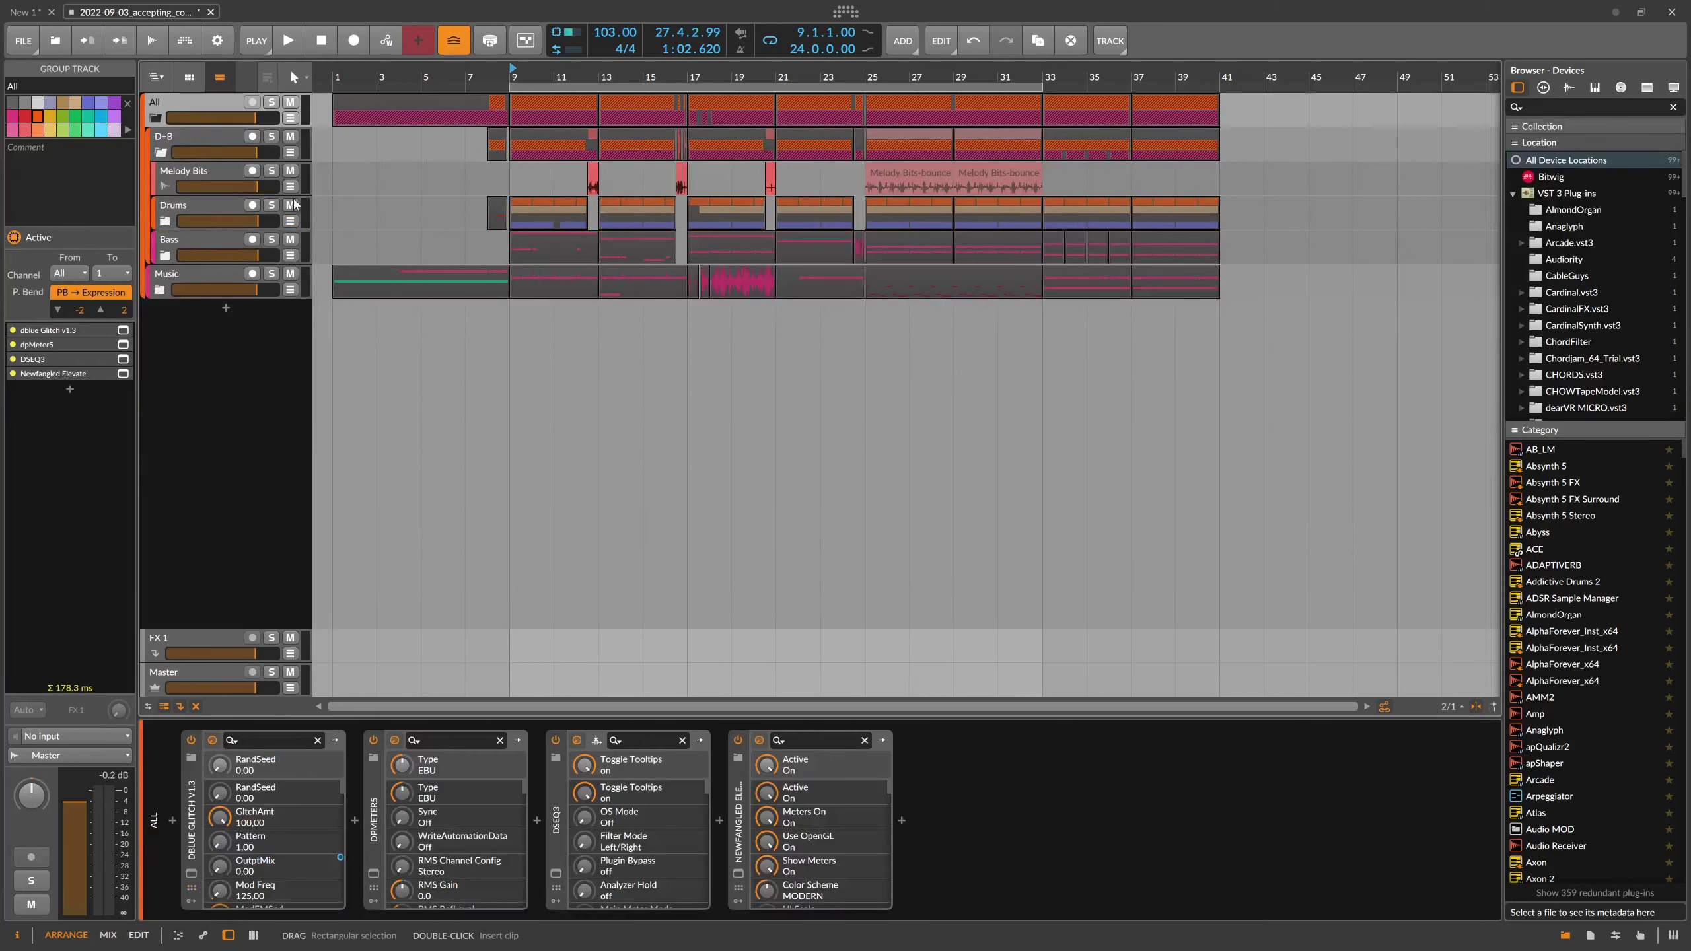
pyautogui.click(155, 117)
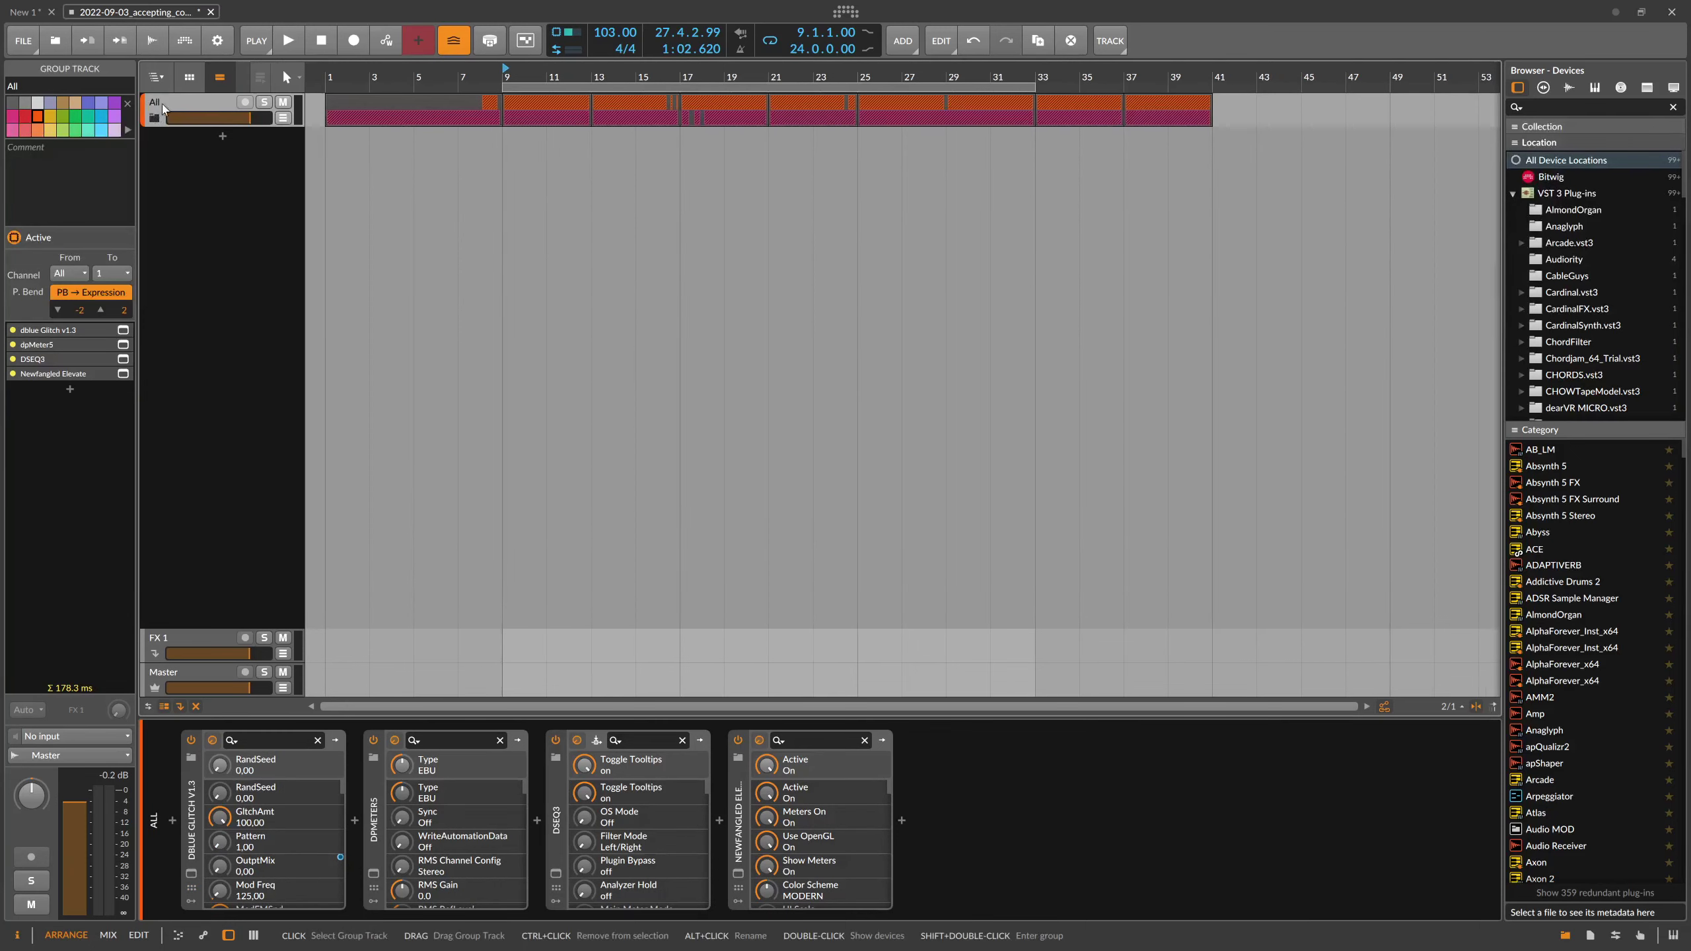
pyautogui.click(208, 649)
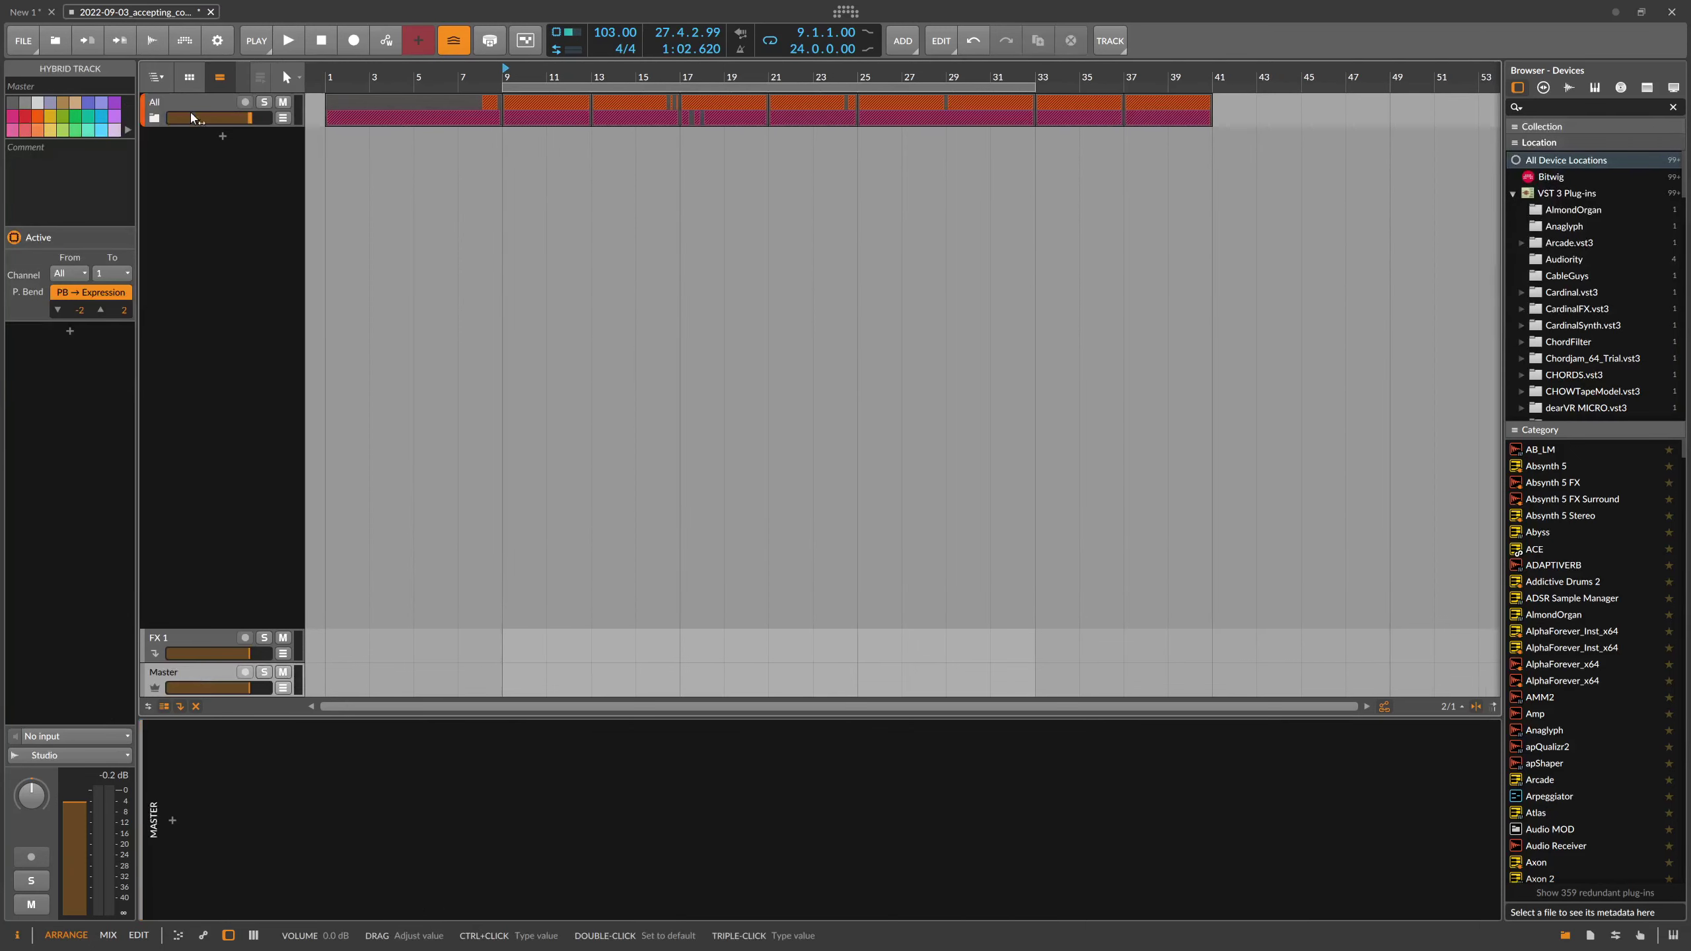
# - Inspect the All group's dblue Glitch plug-in window and its OutptMix automation lane, with the group expanded again
pyautogui.click(209, 292)
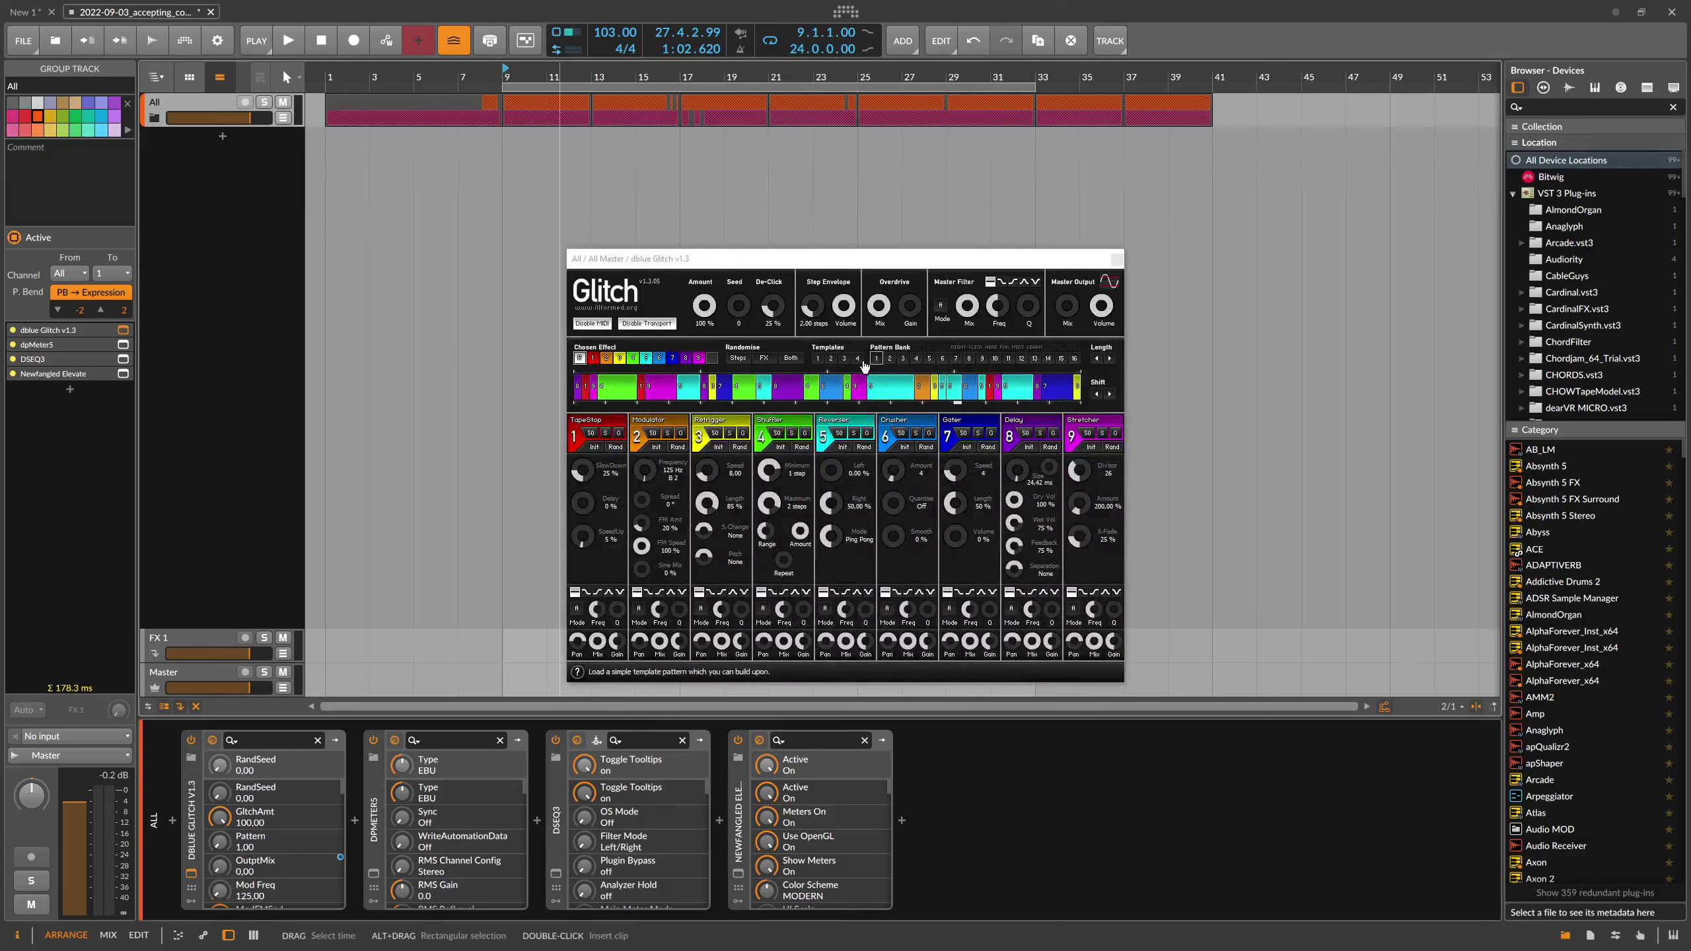
pyautogui.click(1117, 259)
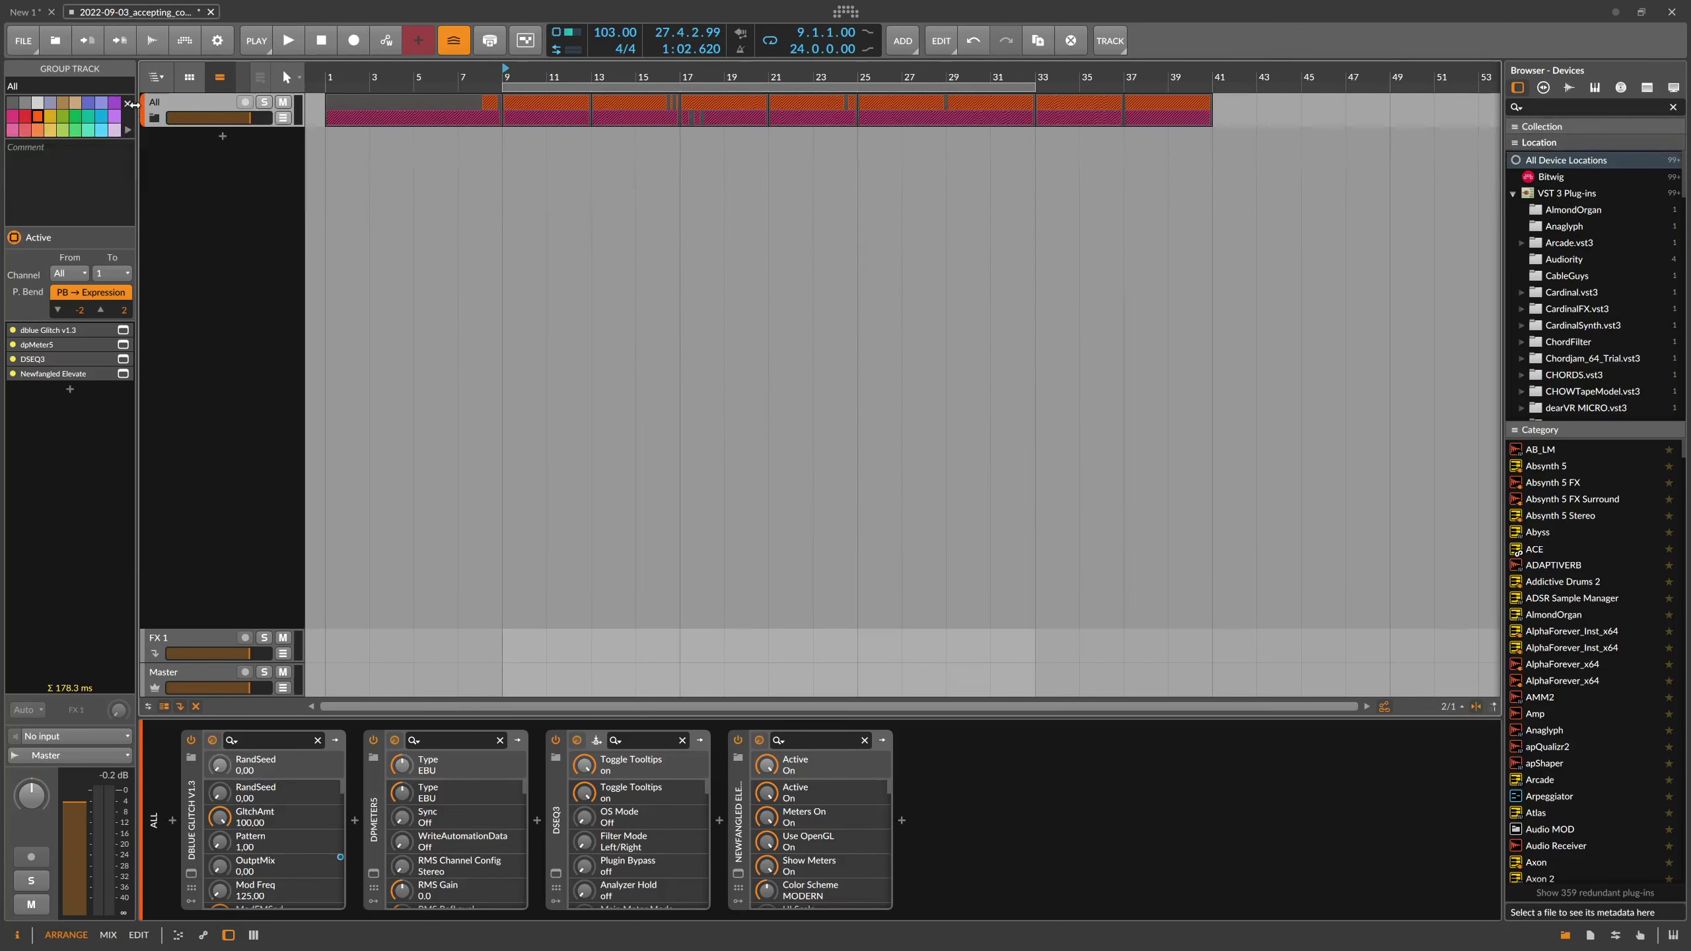
pyautogui.click(152, 120)
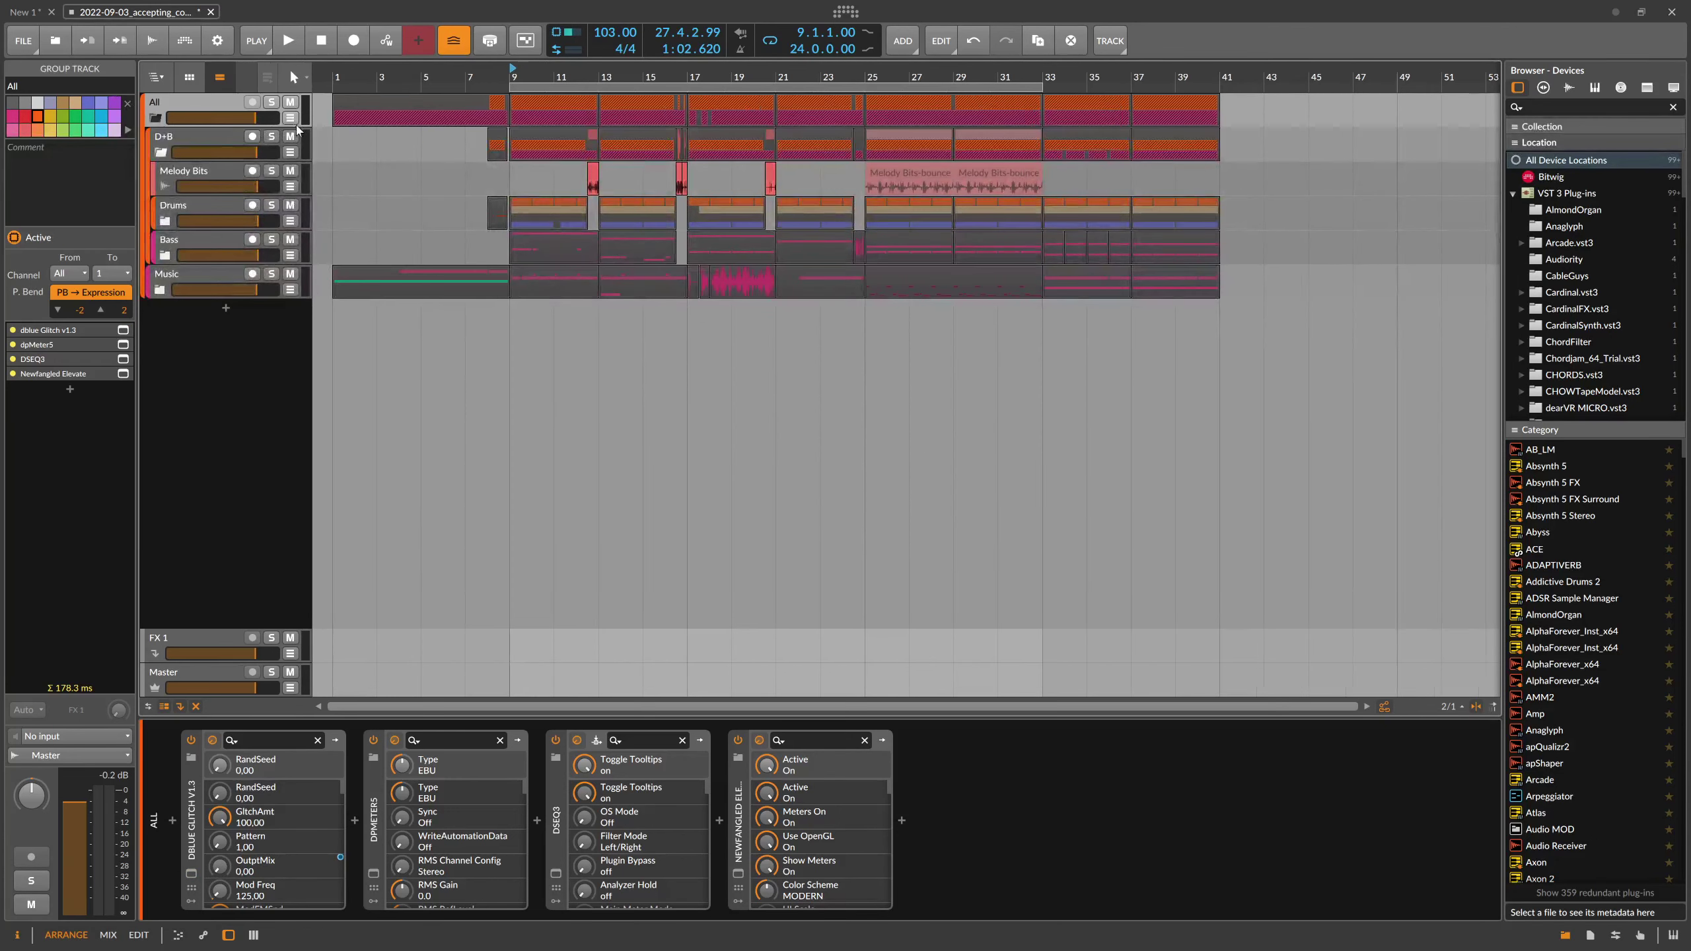
pyautogui.click(279, 140)
pyautogui.click(166, 168)
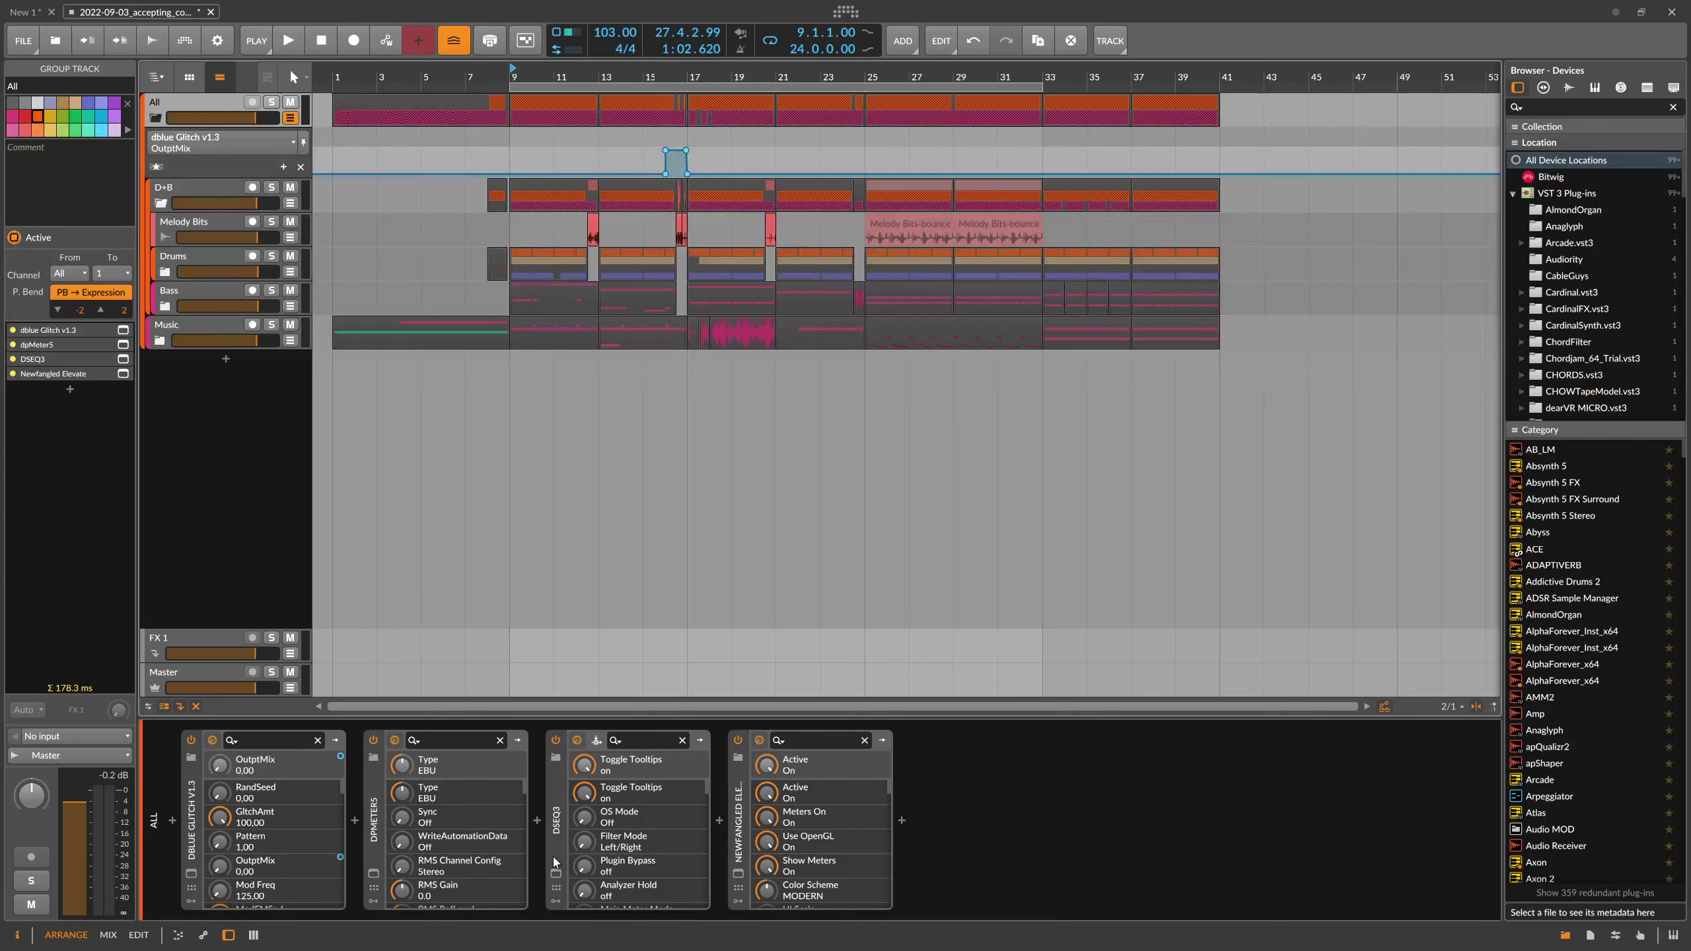
# - View the dpMeter5, DSEQ3 and Newfangled Elevate plug-in windows on the All group one by one, closing each
pyautogui.click(373, 873)
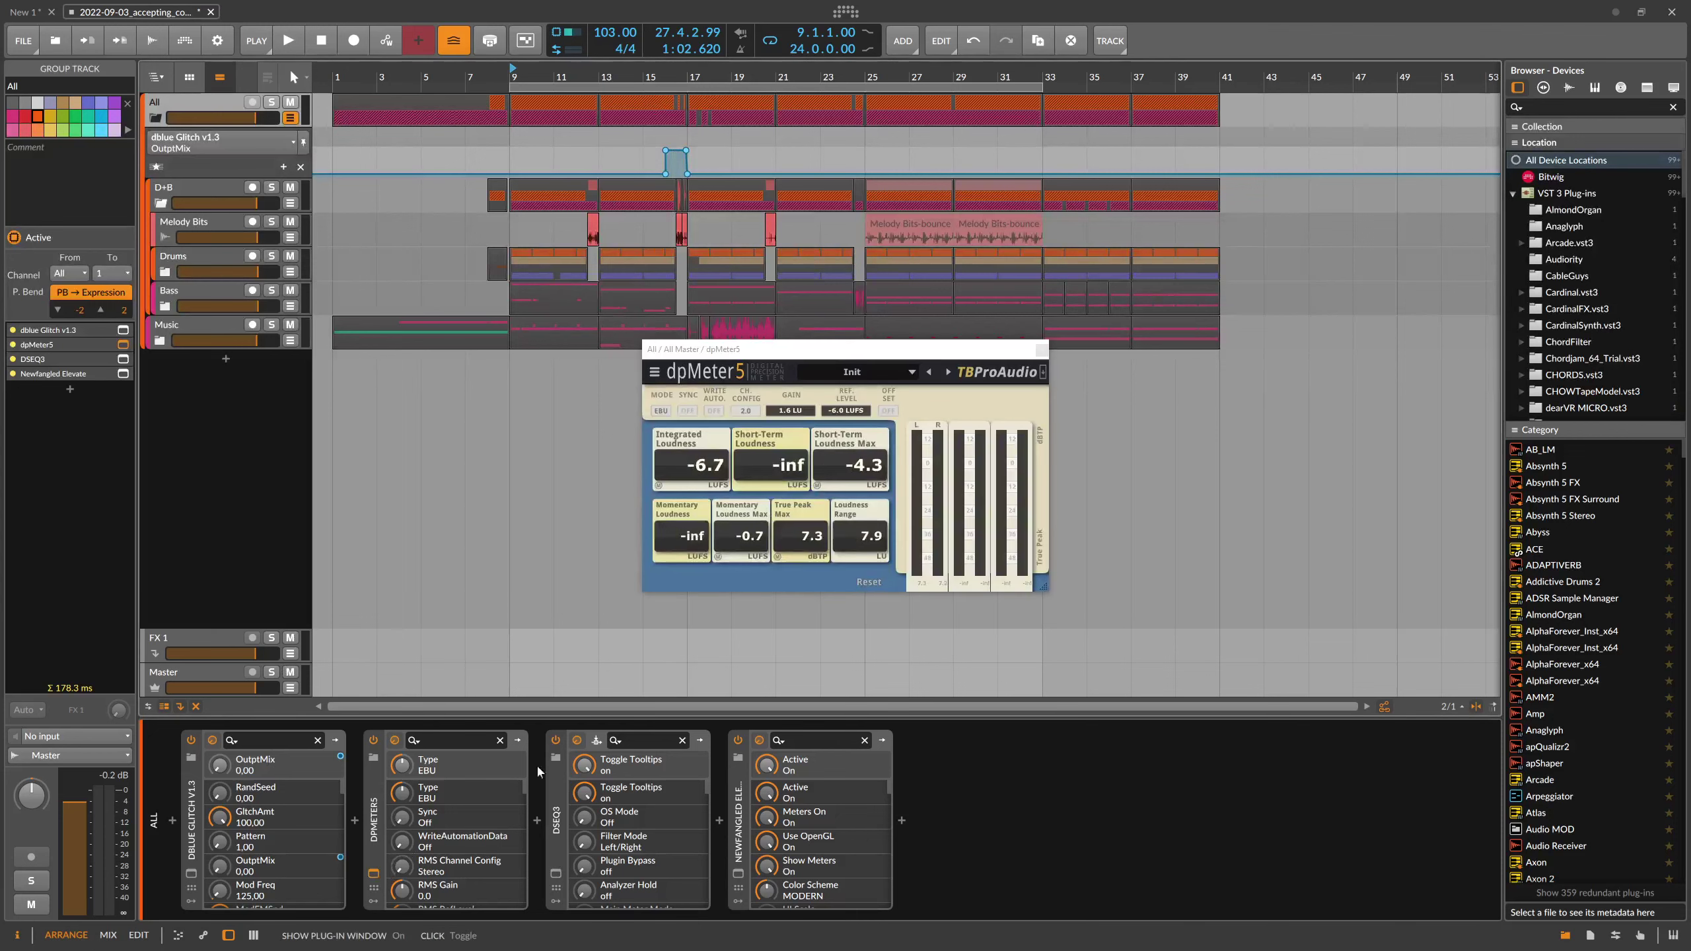
pyautogui.click(1041, 349)
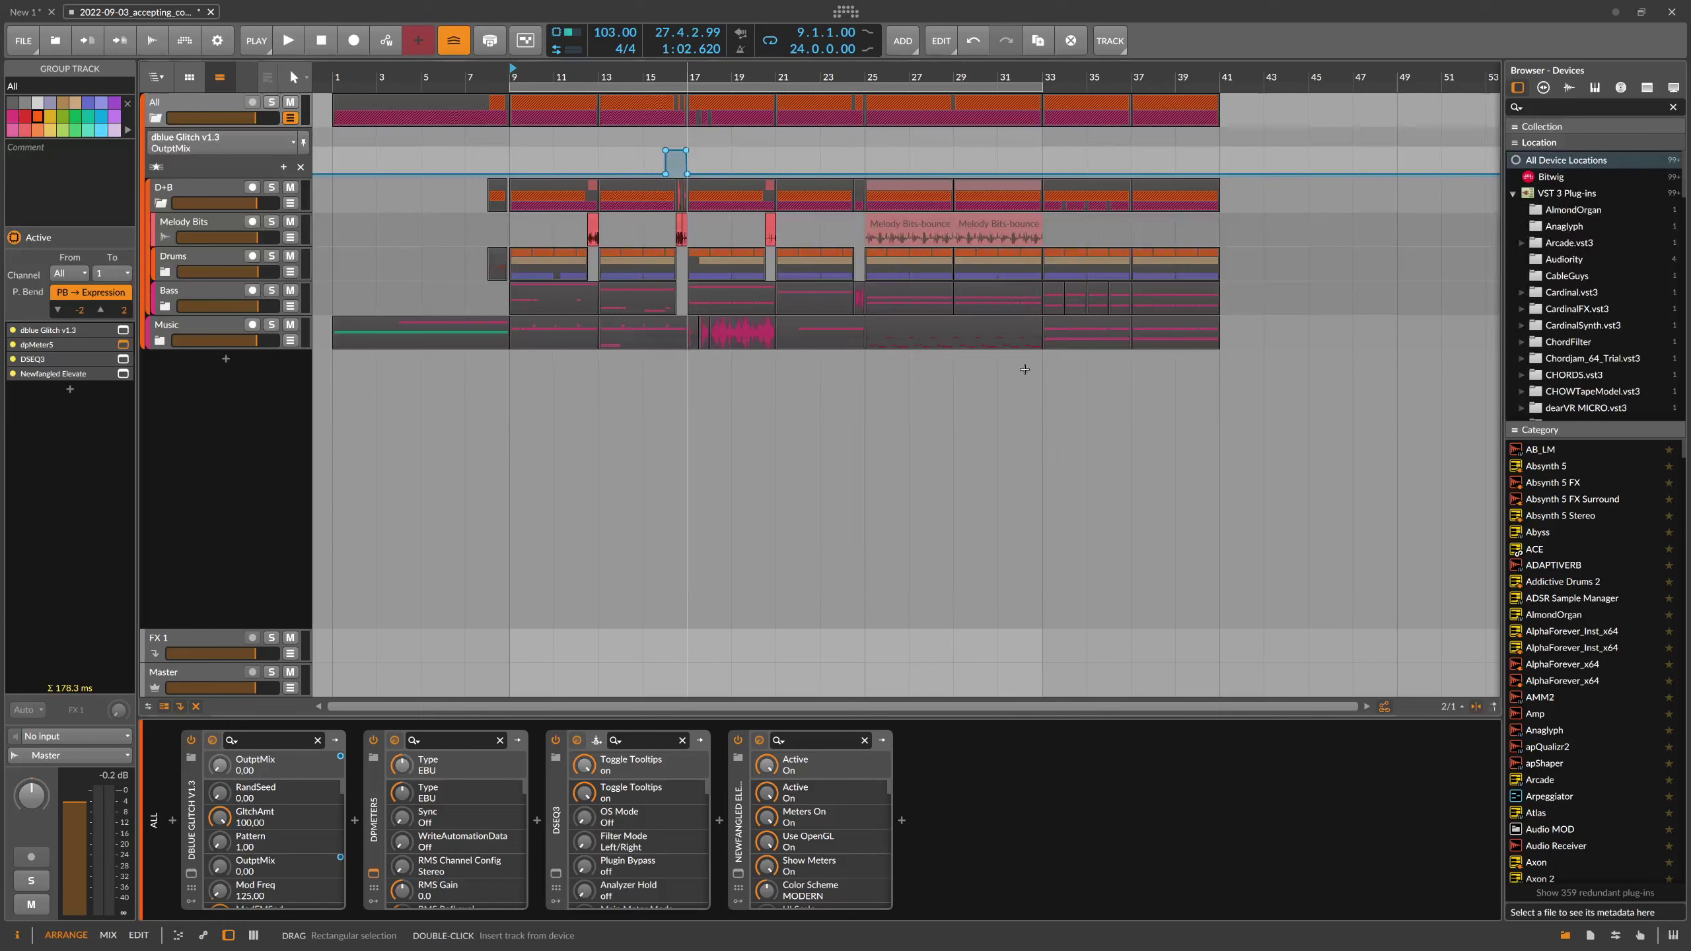
pyautogui.click(556, 873)
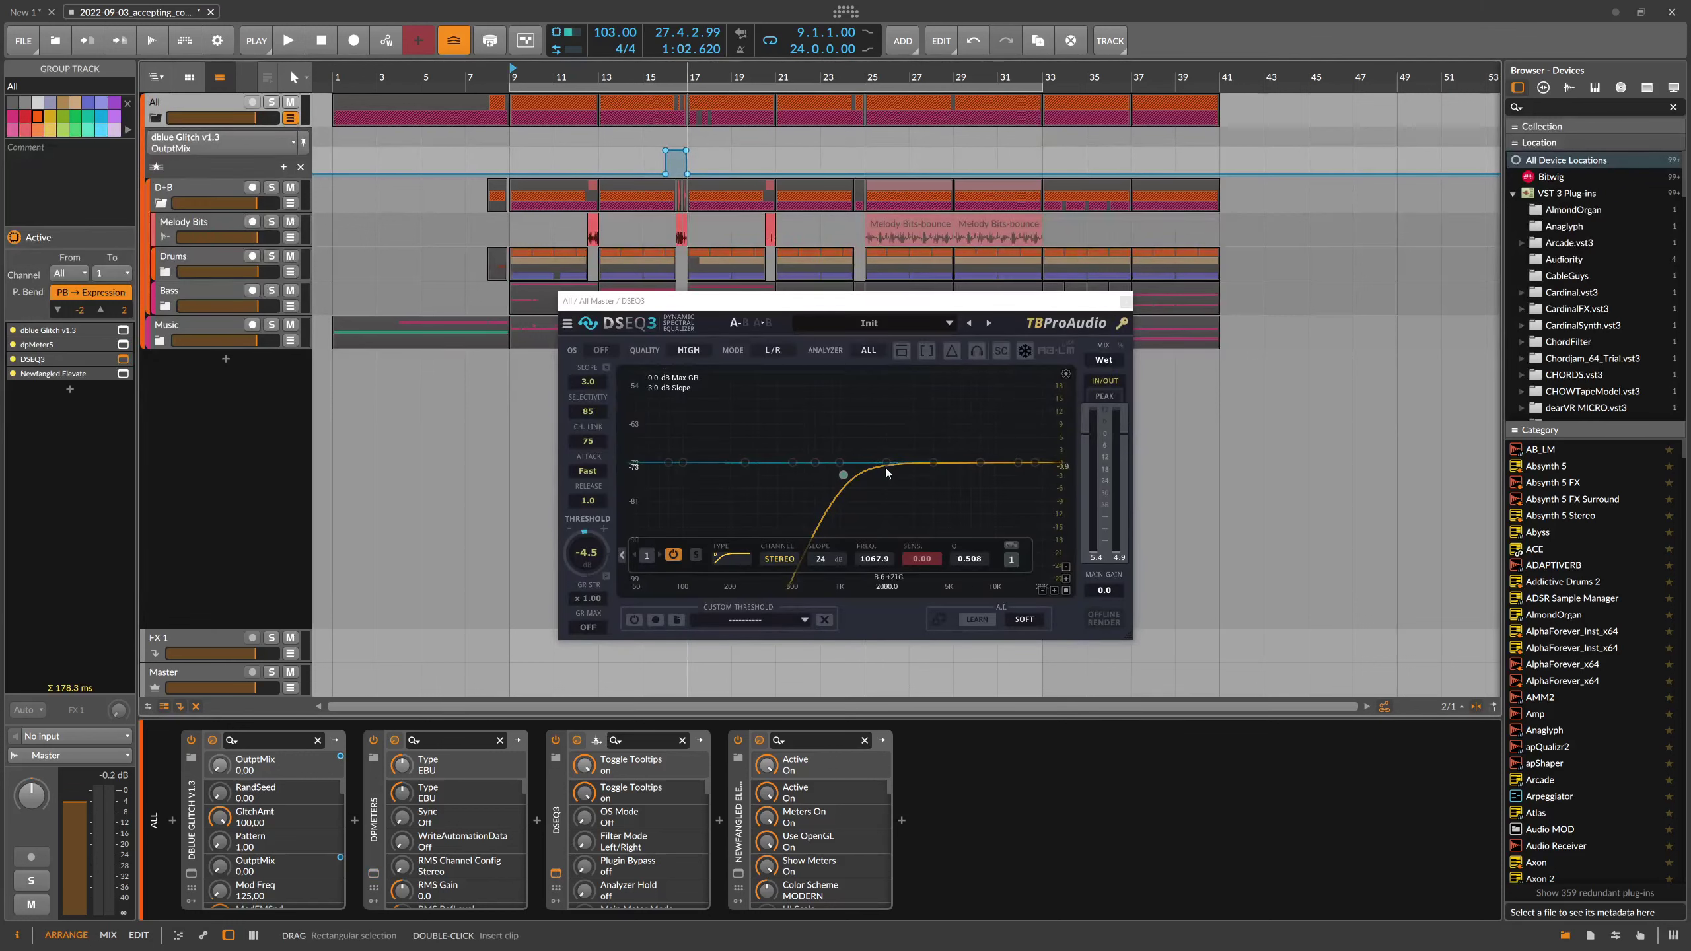
pyautogui.click(1125, 301)
pyautogui.click(737, 872)
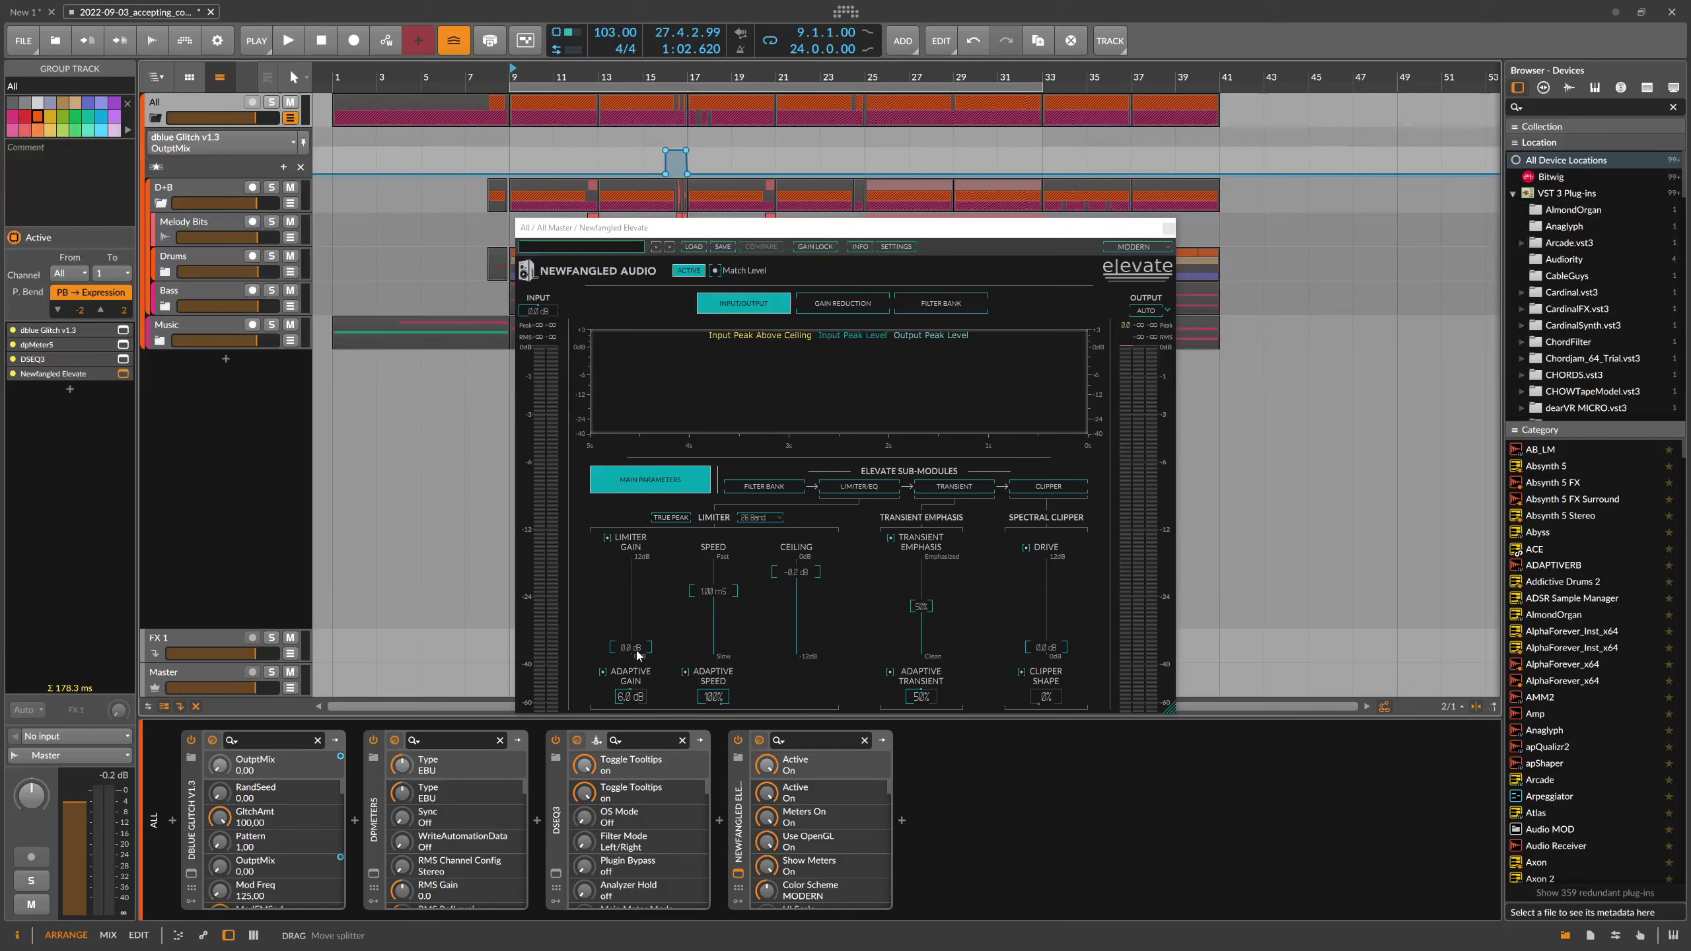
pyautogui.click(1167, 228)
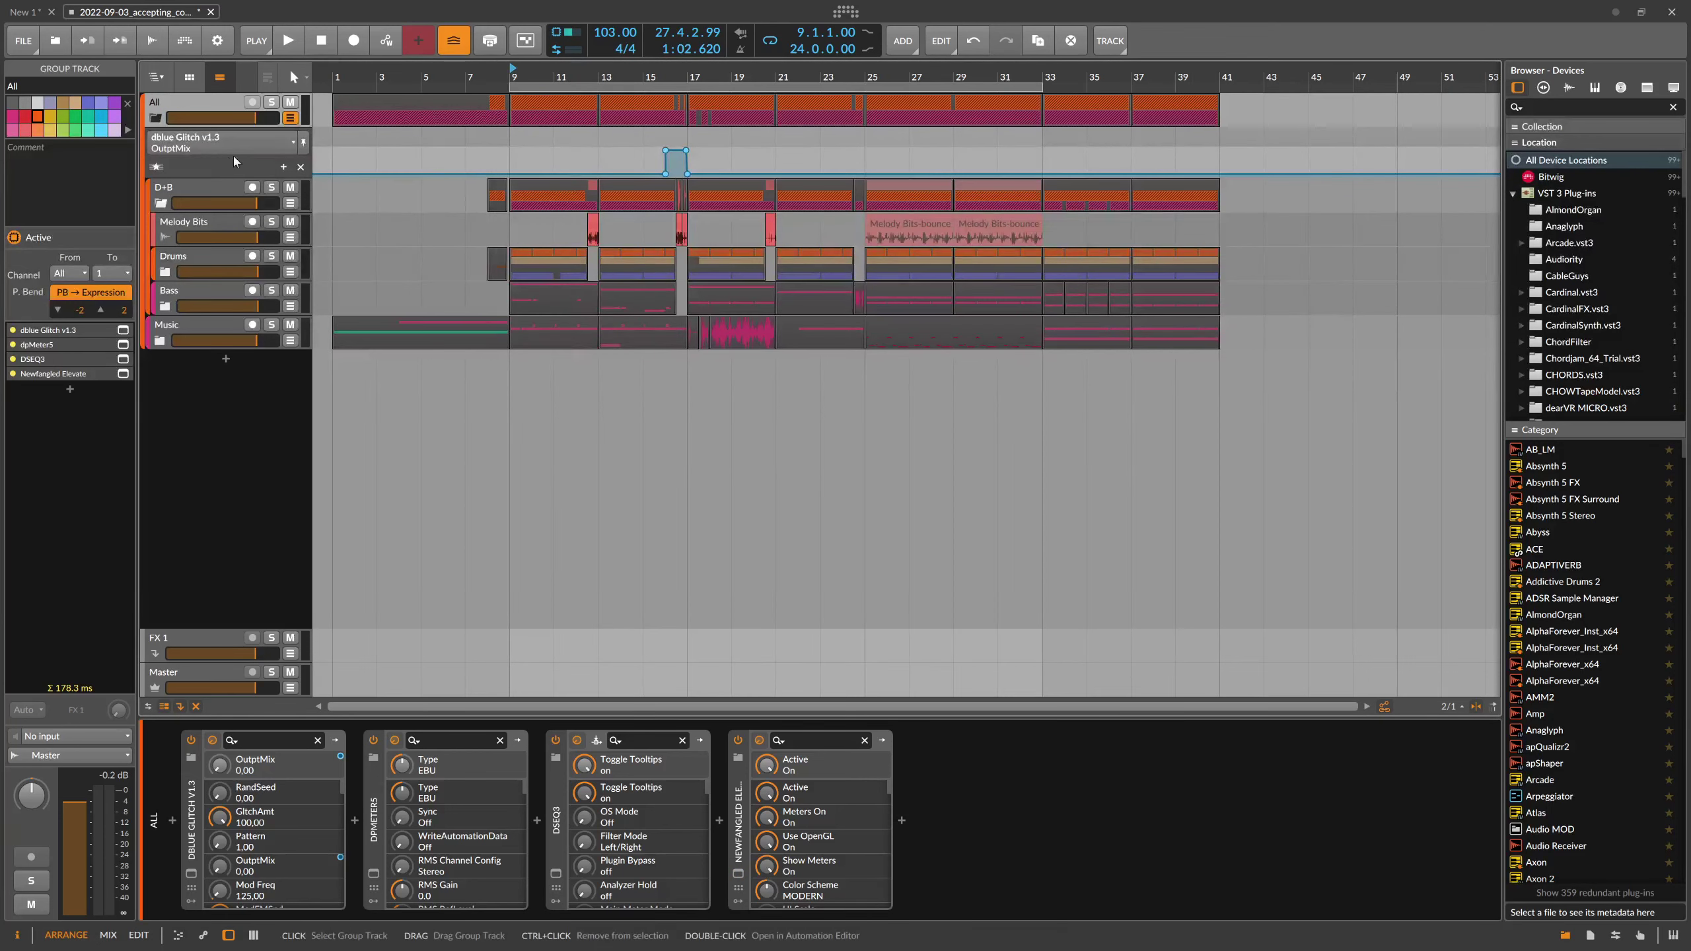
# - Hide the All group's automation lane and solo the D+B group, keeping its child tracks expanded
pyautogui.click(291, 118)
pyautogui.click(222, 141)
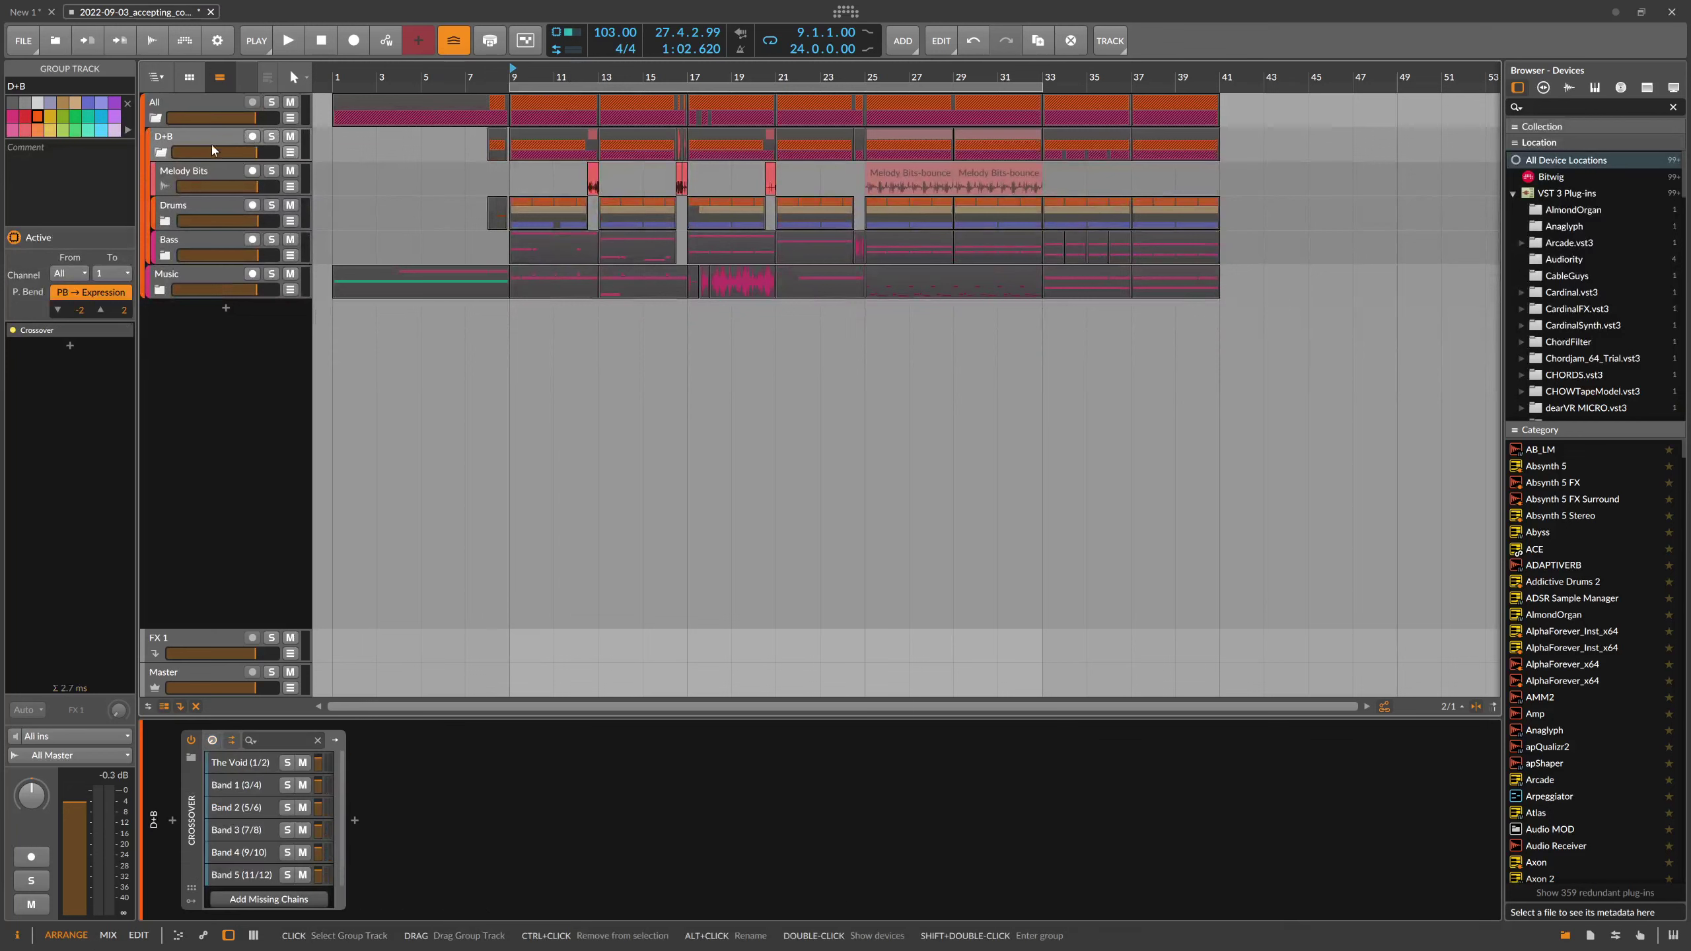
pyautogui.click(162, 152)
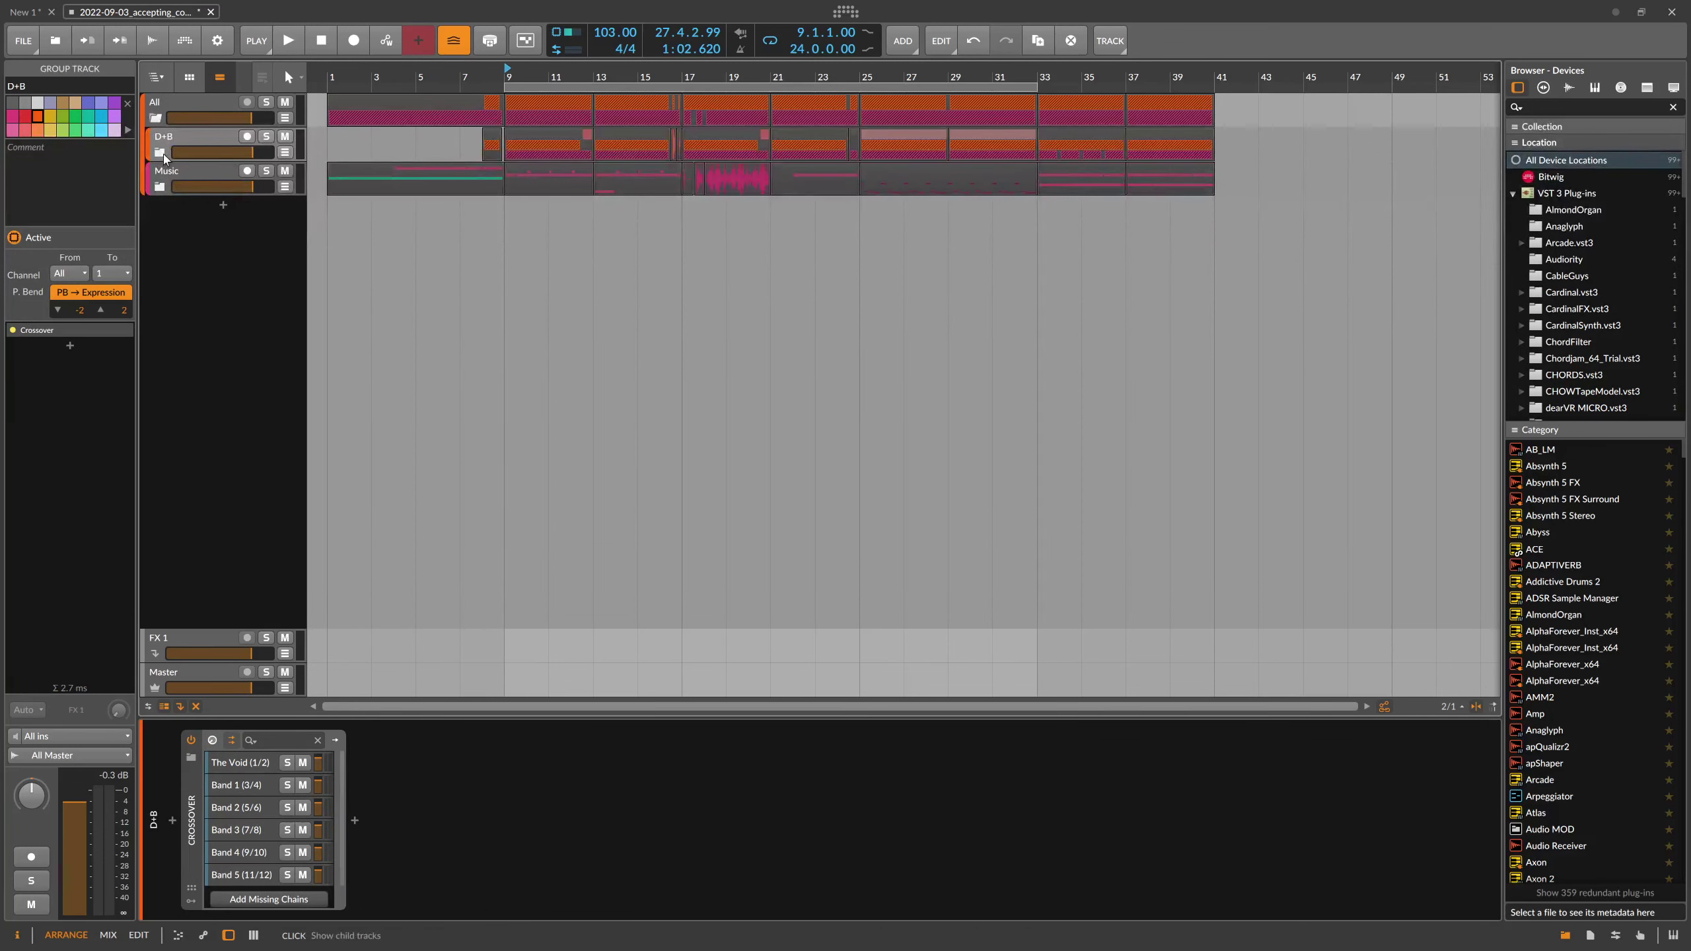
pyautogui.click(161, 152)
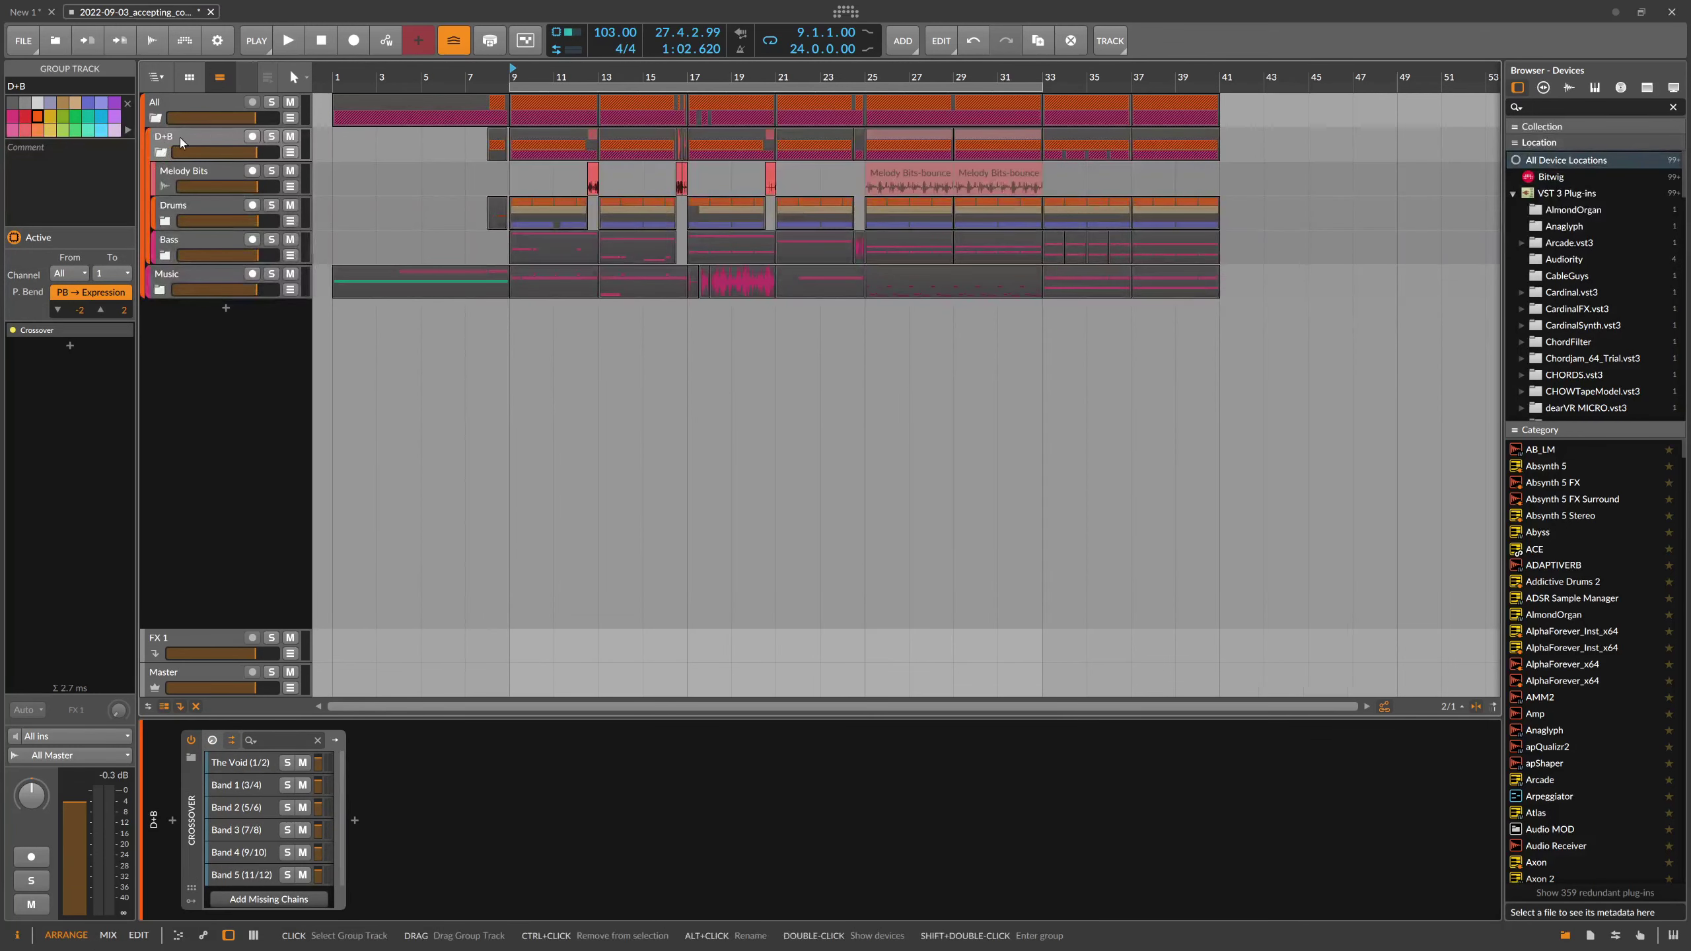
pyautogui.click(271, 136)
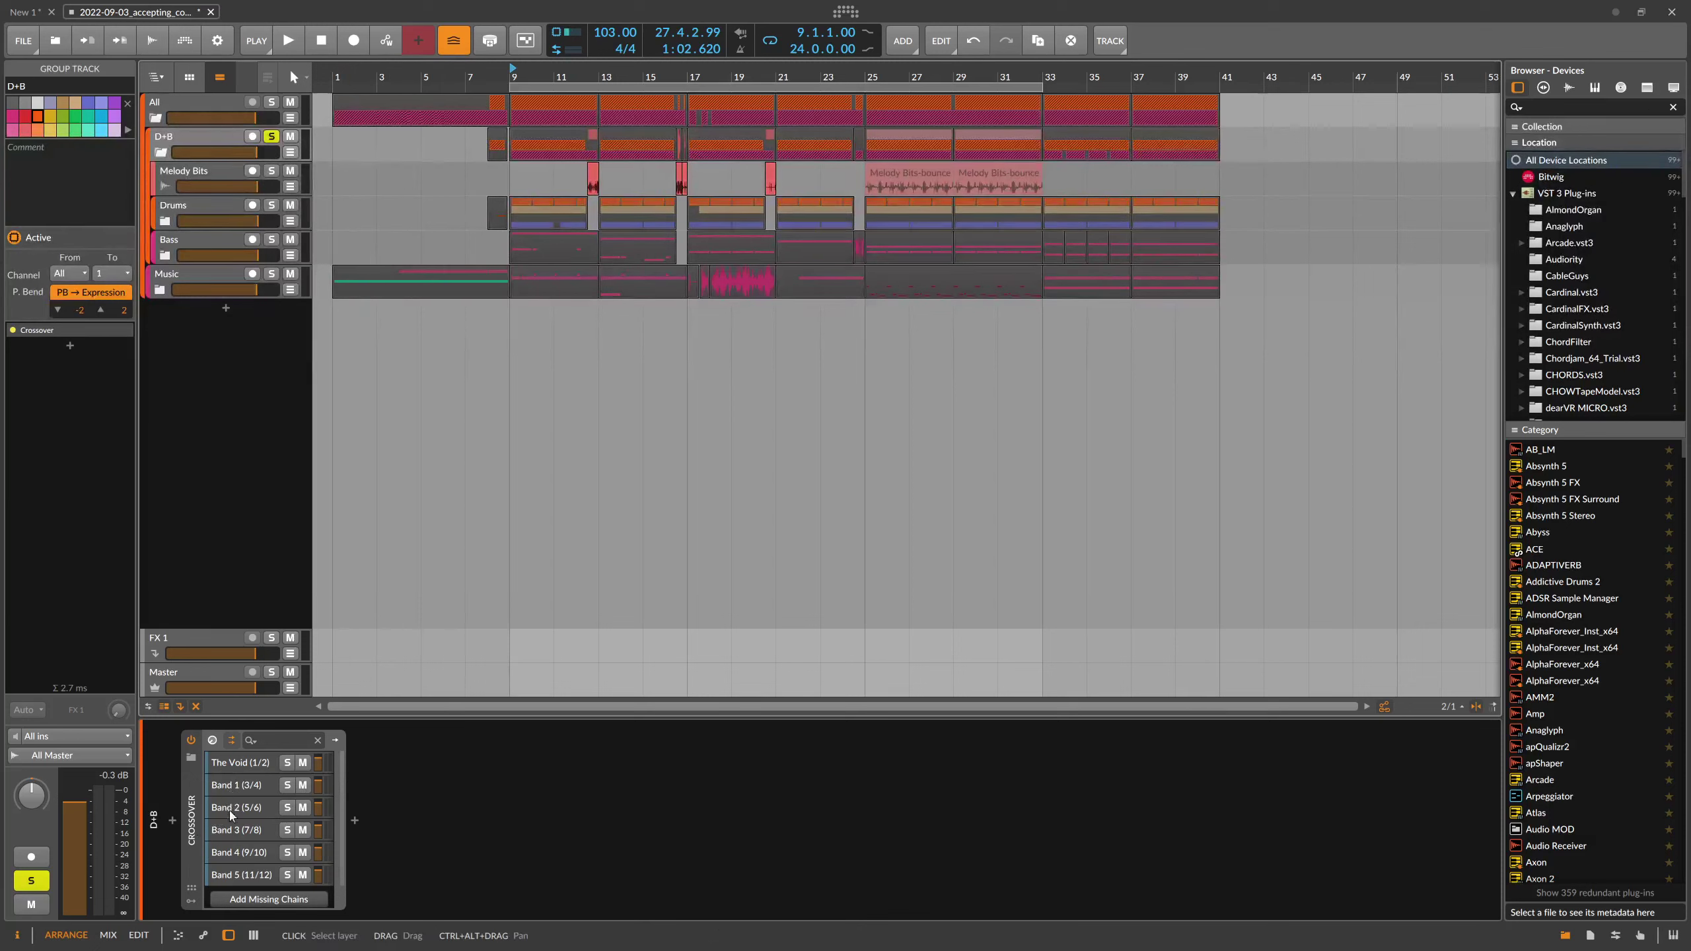
# - Examine the device chains inside the individual bands of the D+B group's Crossover, ending with Band 1's chain closed
pyautogui.click(245, 790)
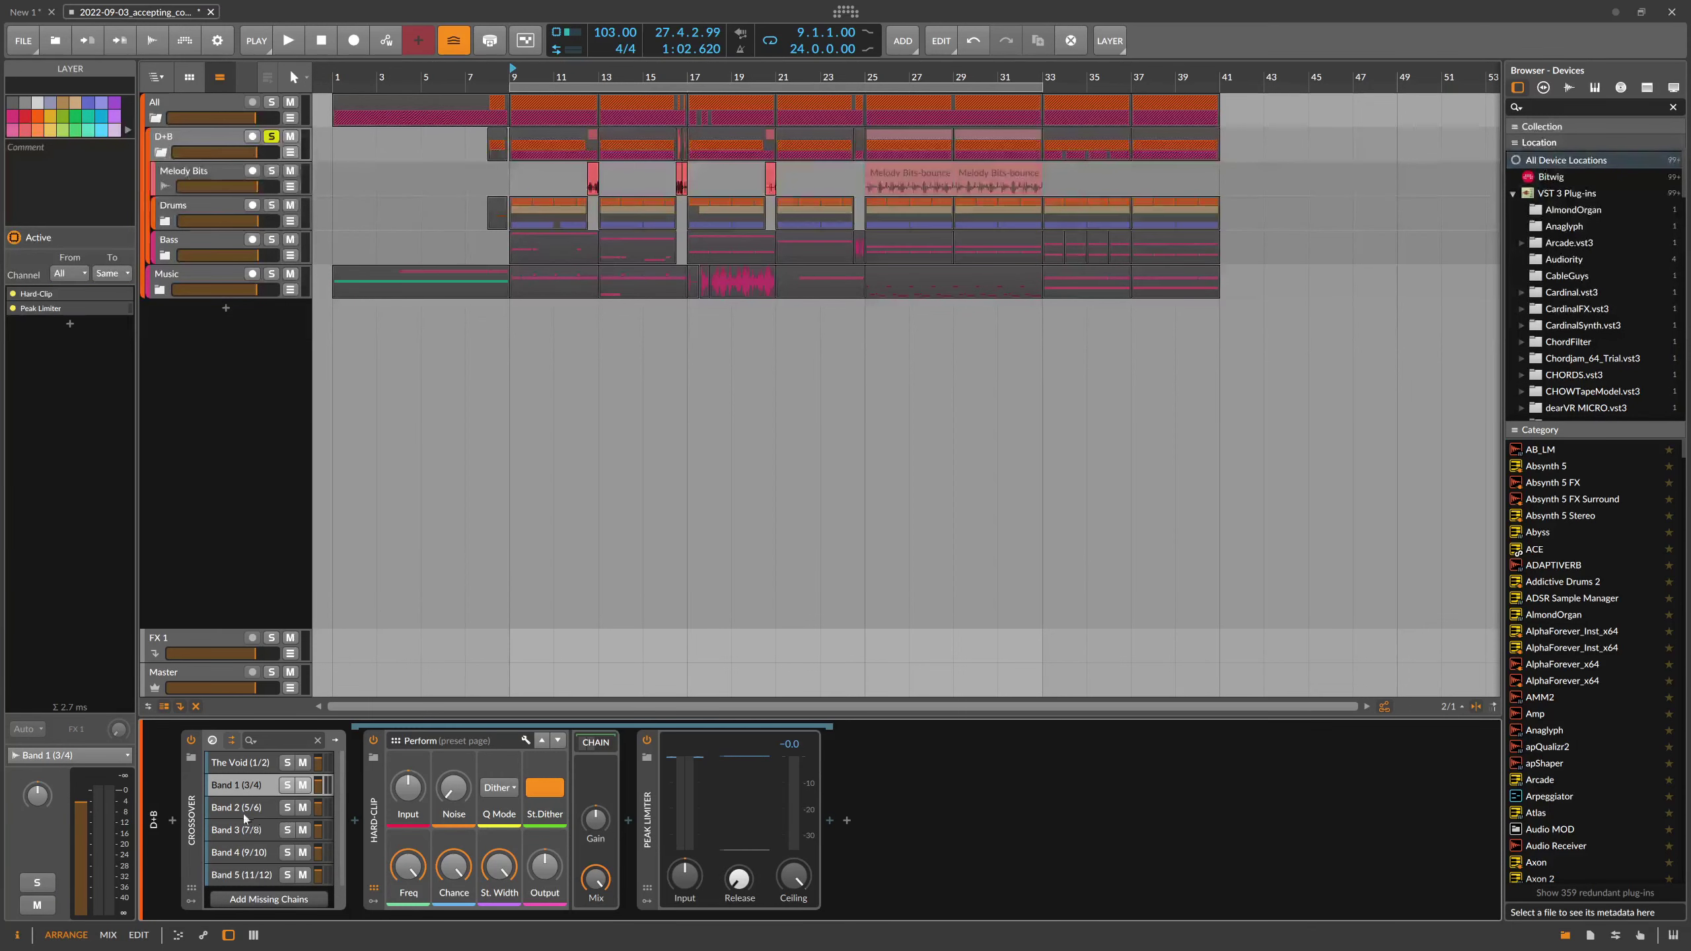
pyautogui.click(248, 831)
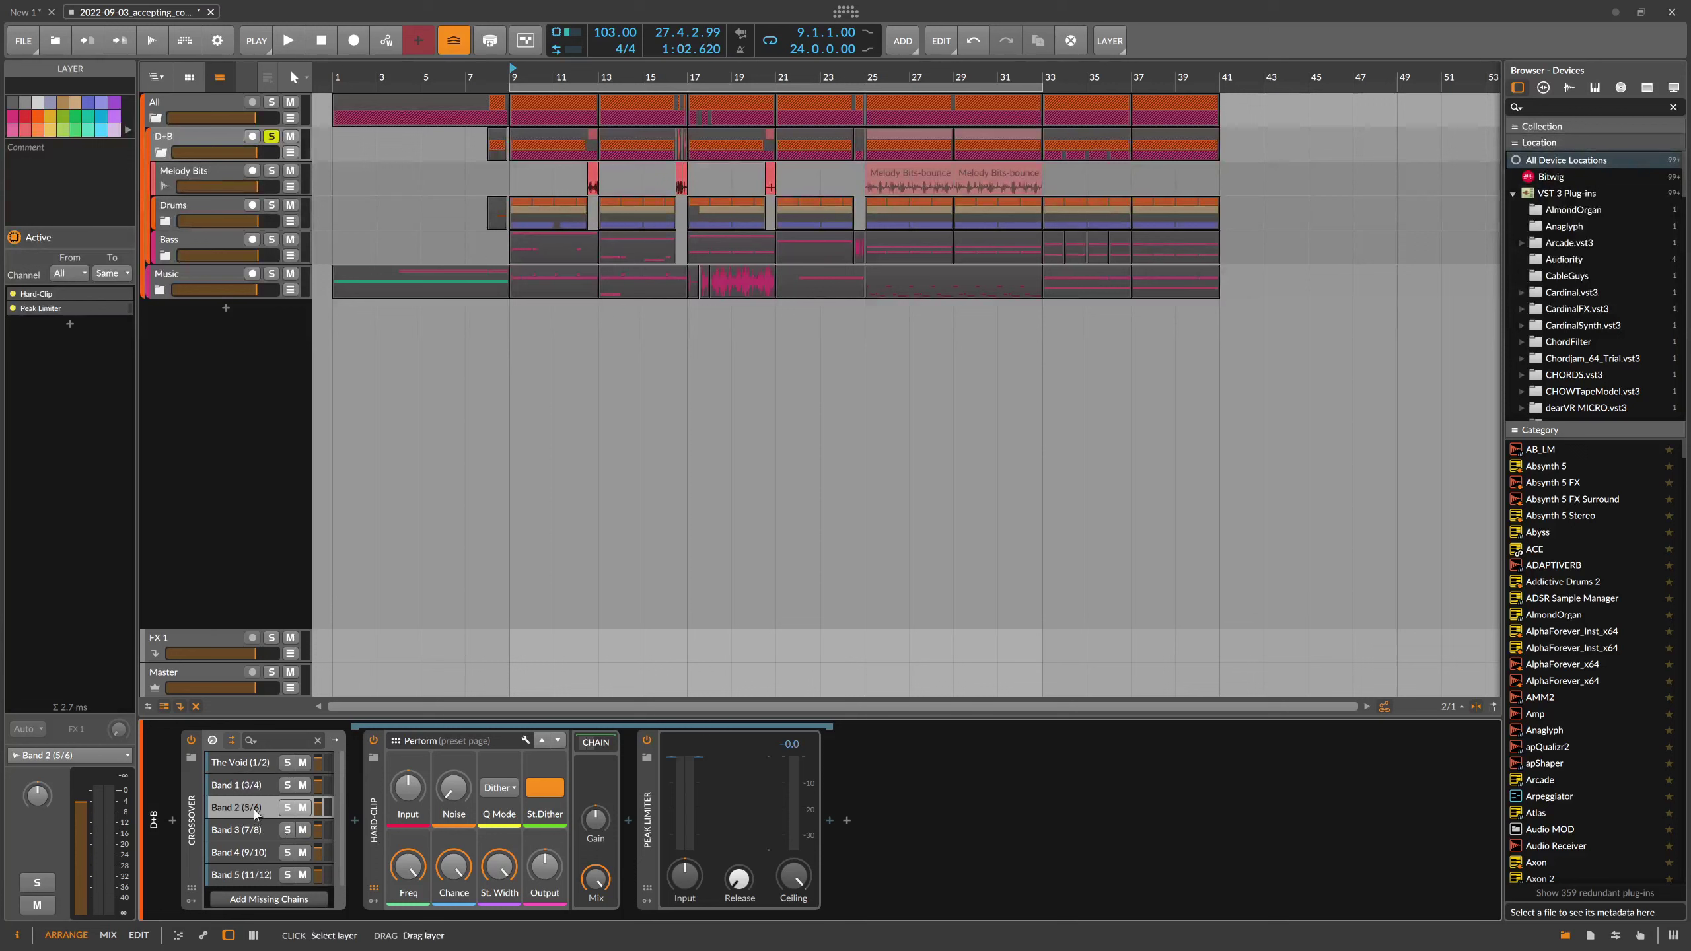
pyautogui.click(248, 846)
pyautogui.click(248, 866)
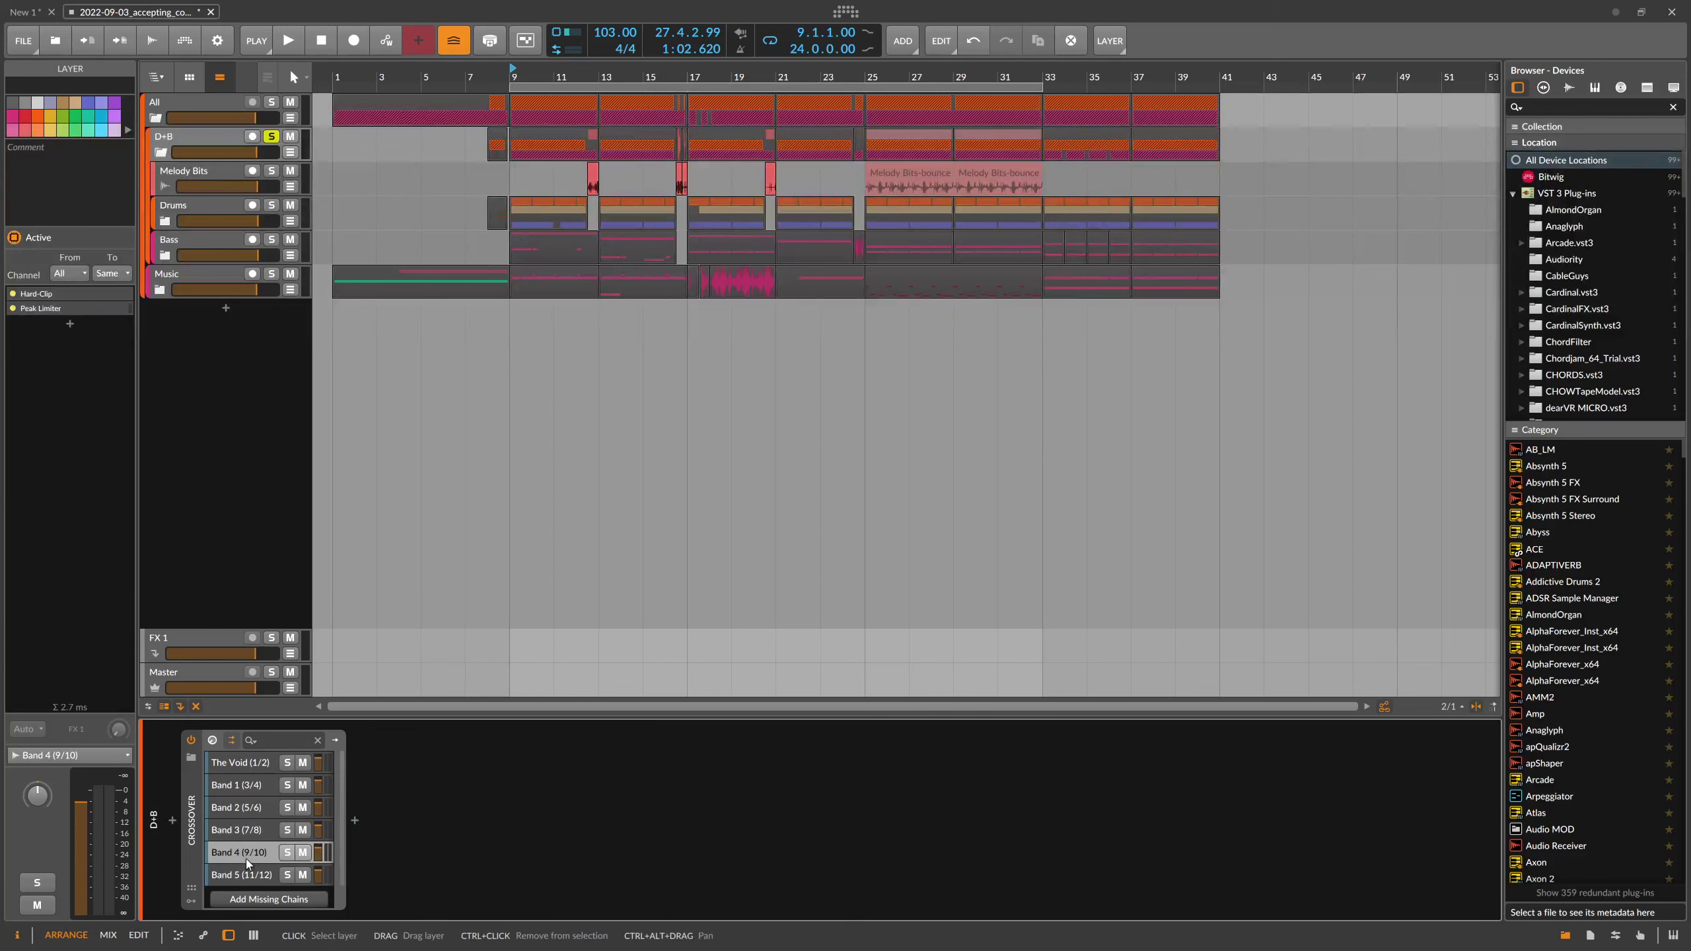
pyautogui.click(253, 790)
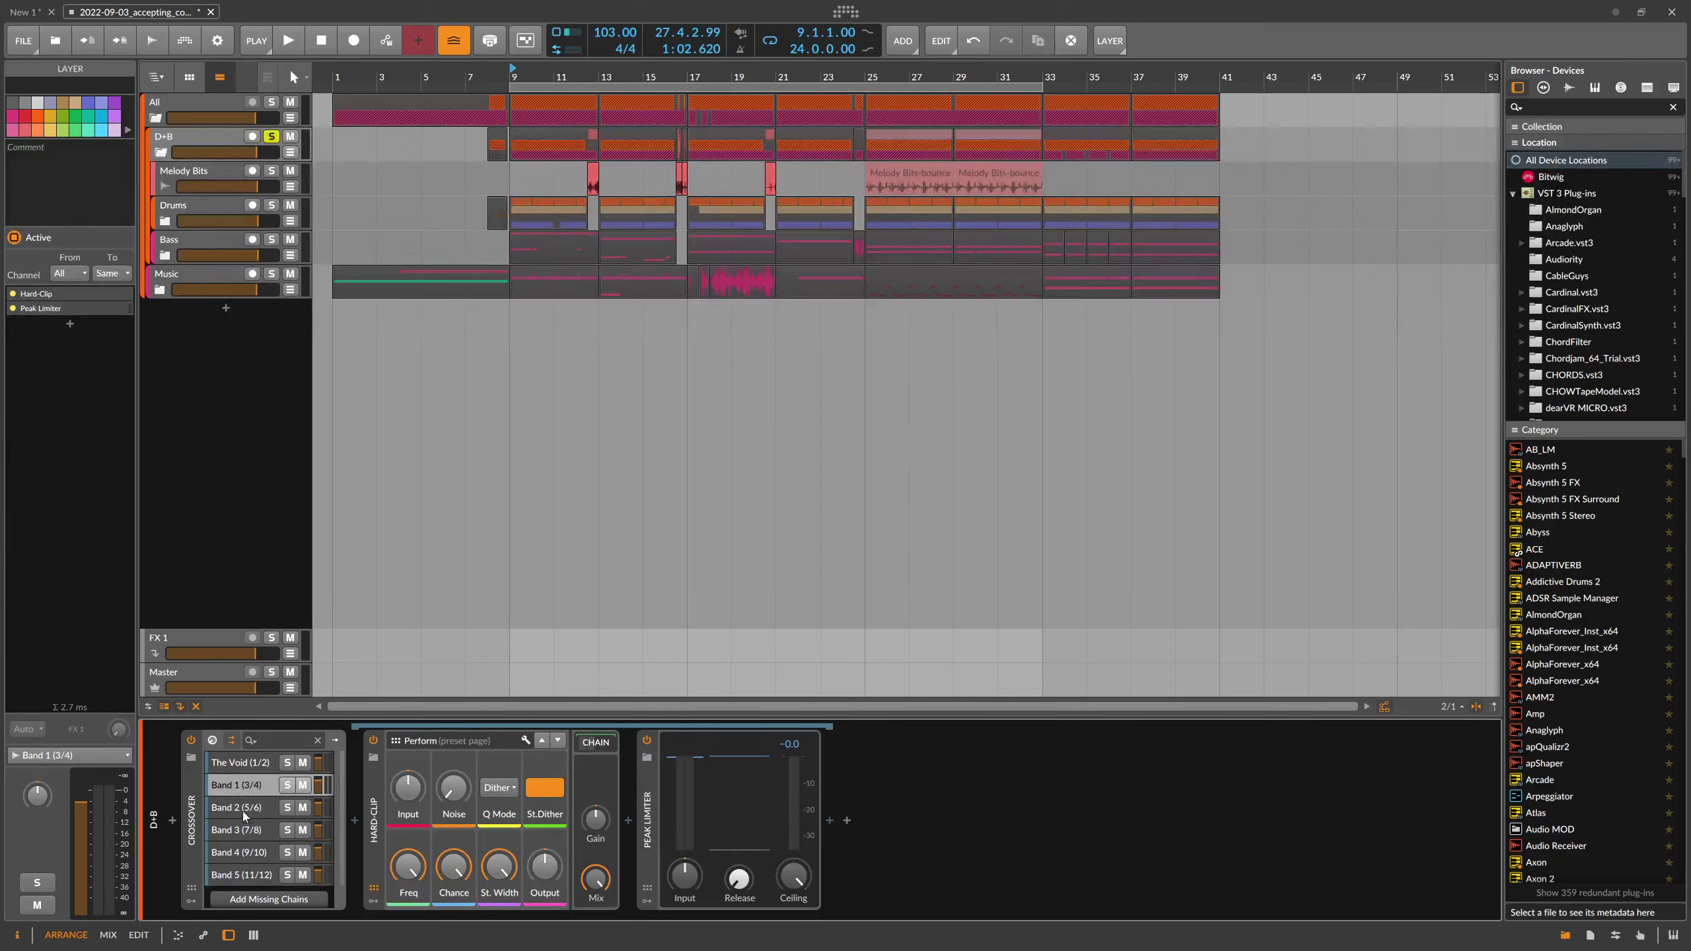
pyautogui.keyDown('ctrl'); pyautogui.click(244, 790); pyautogui.keyUp('ctrl')
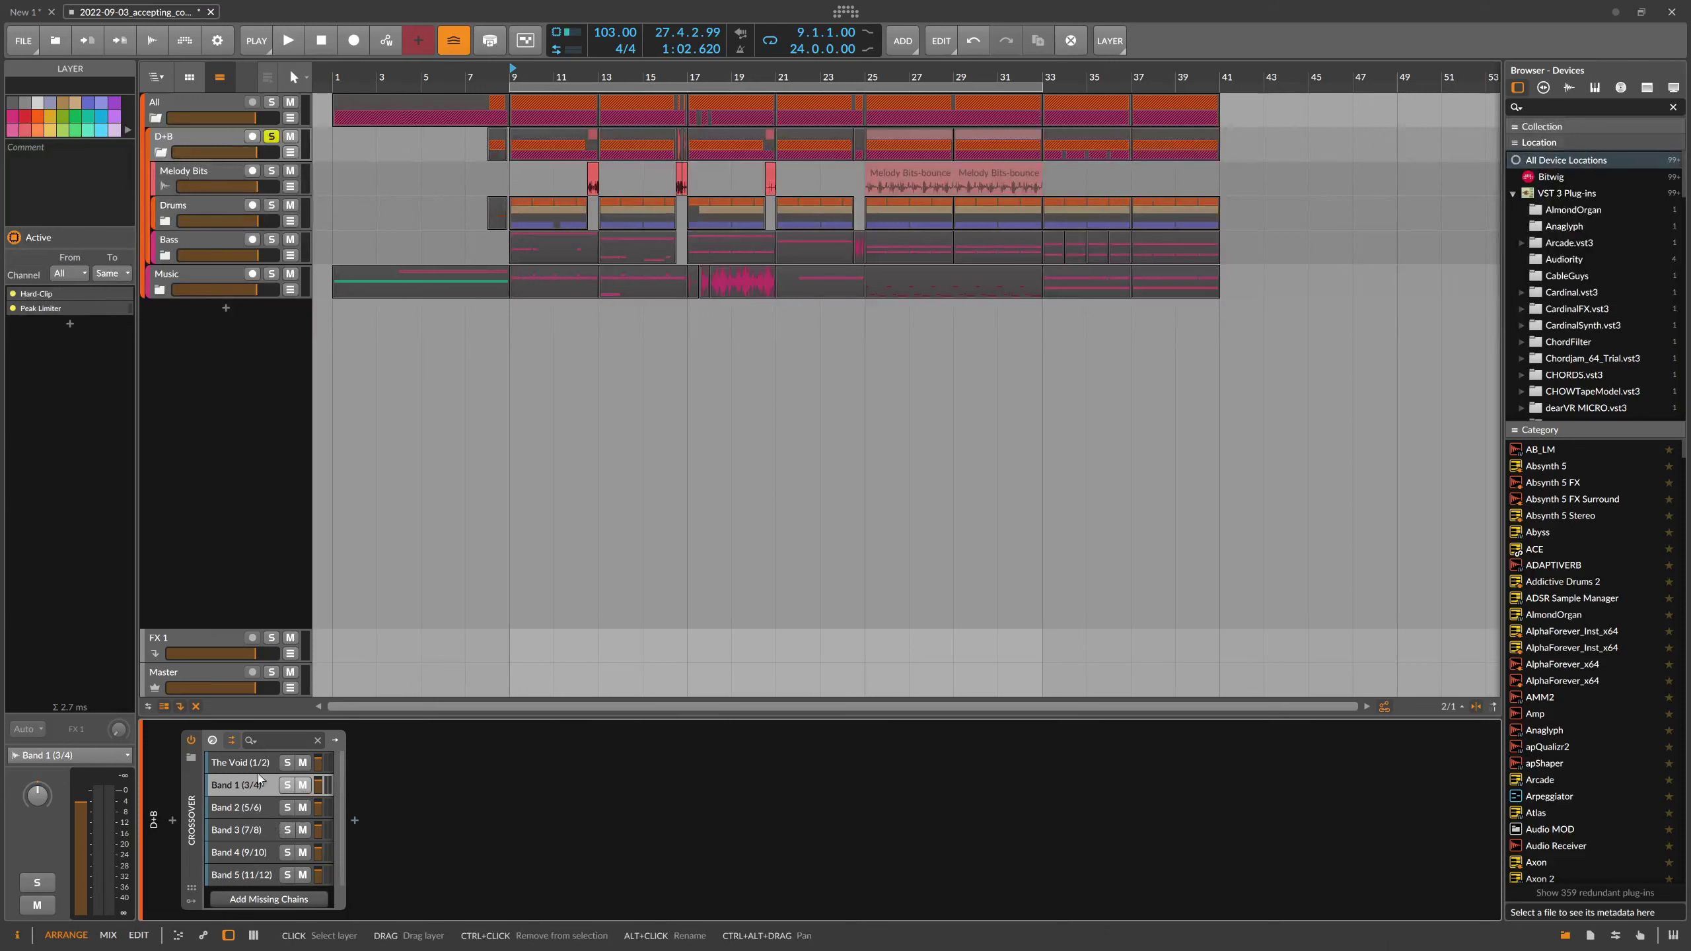
# - Play the soloed D+B group briefly from bar 9
pyautogui.click(512, 78)
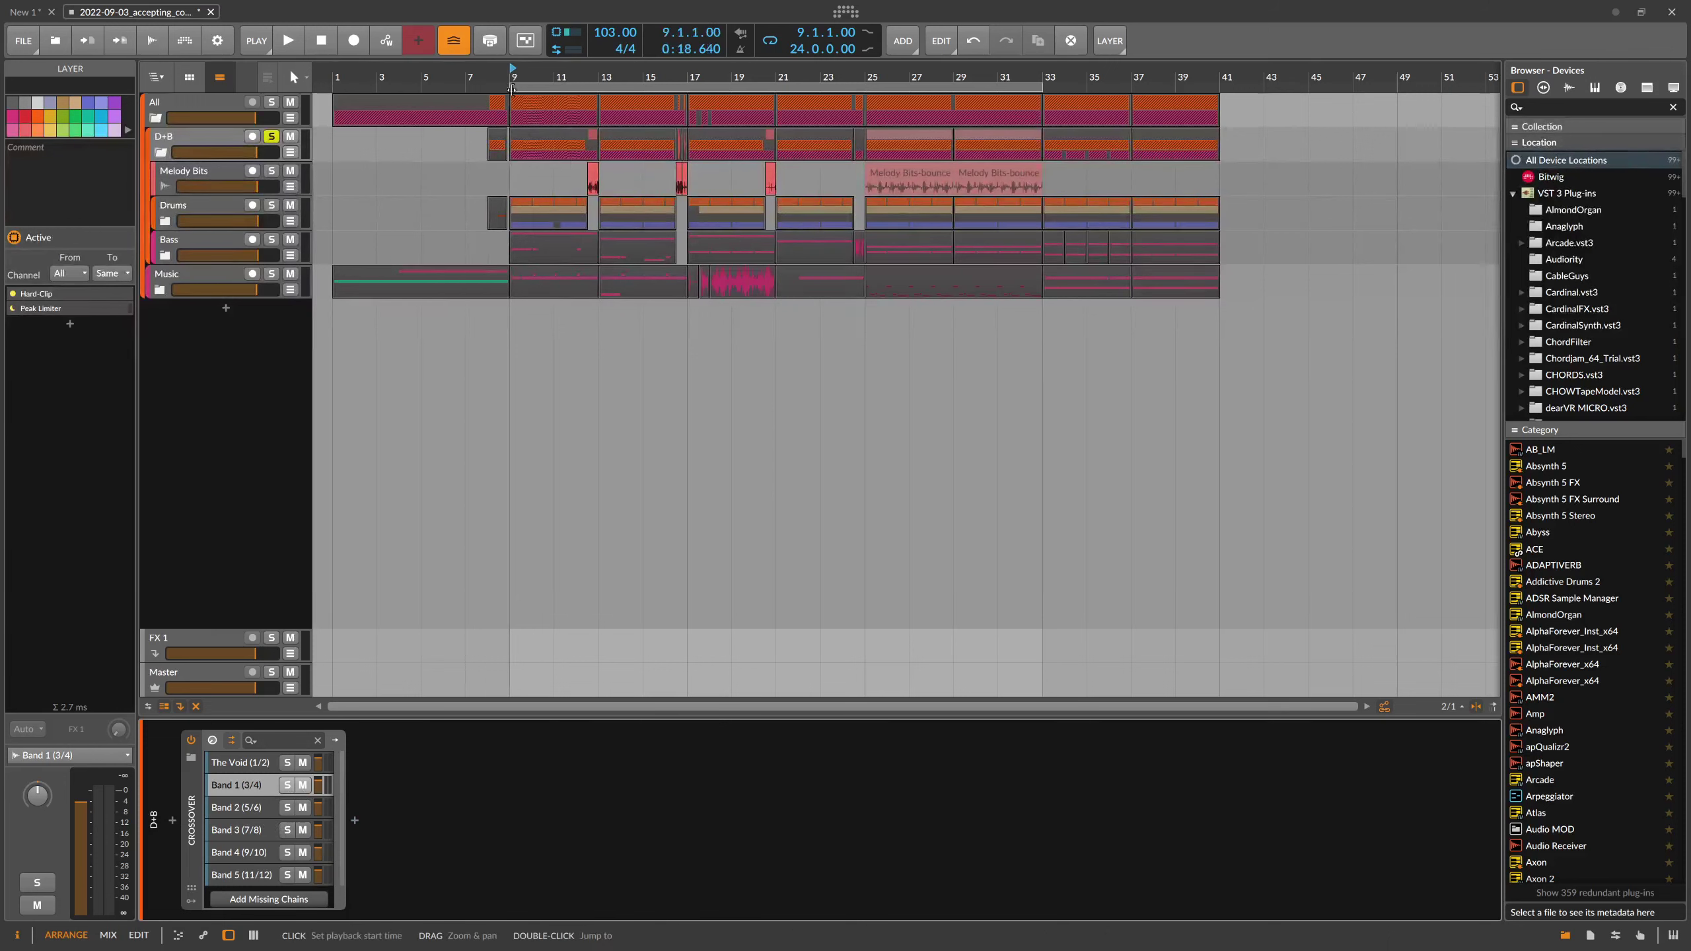
pyautogui.press('space')
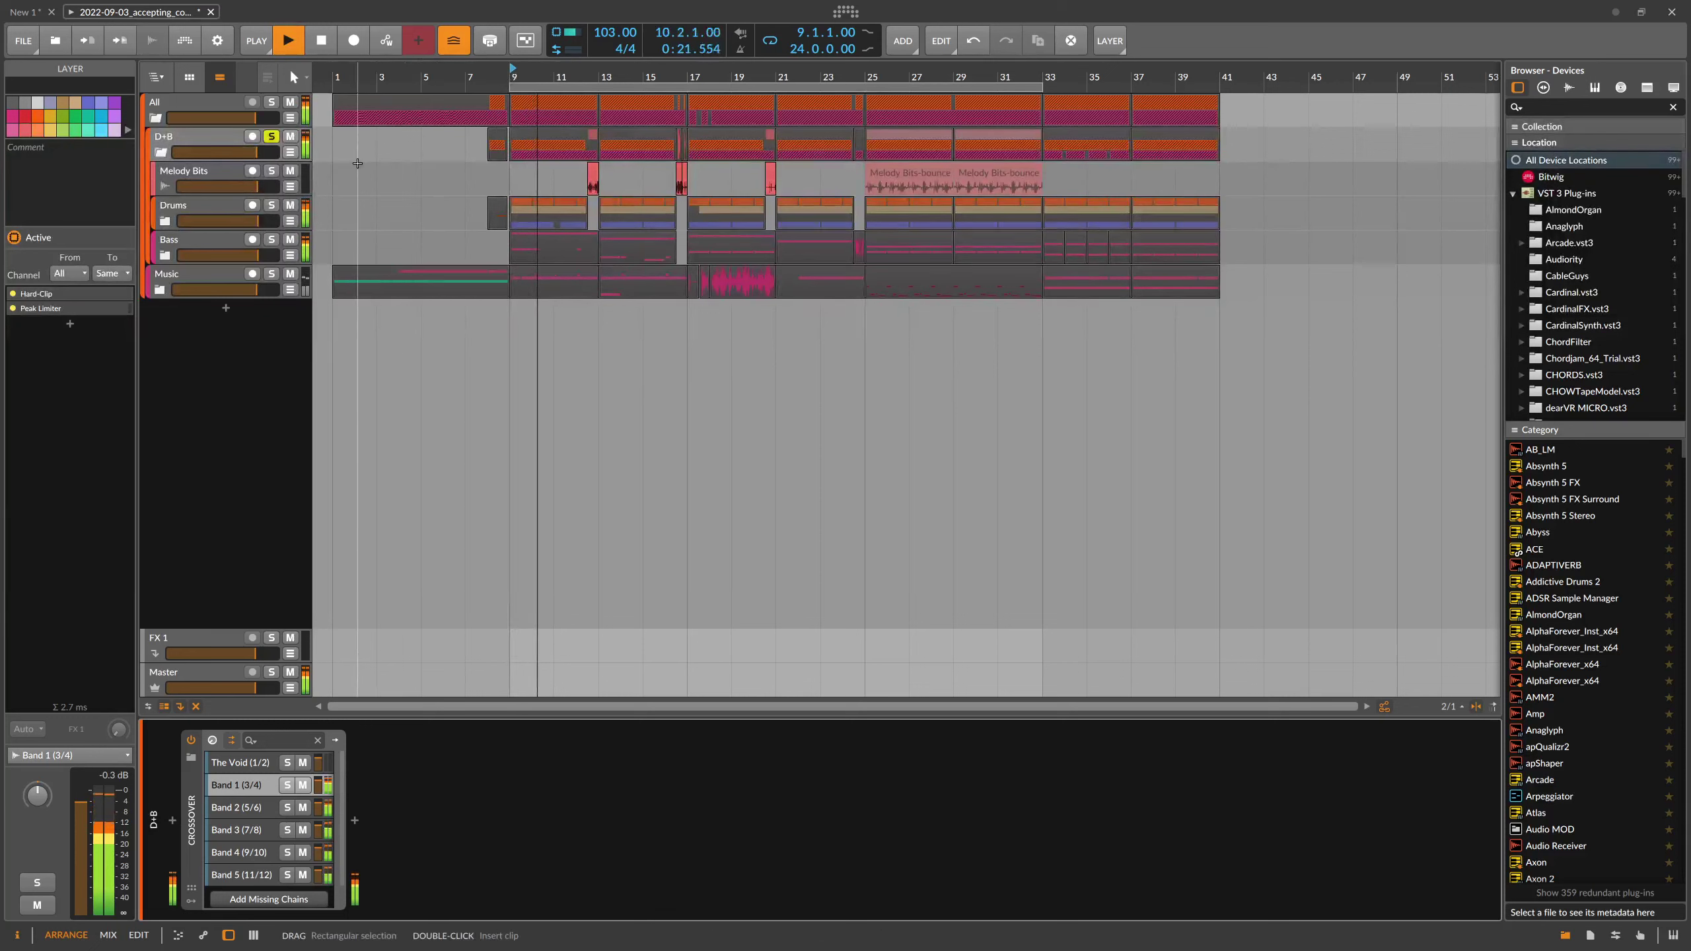
pyautogui.press('space')
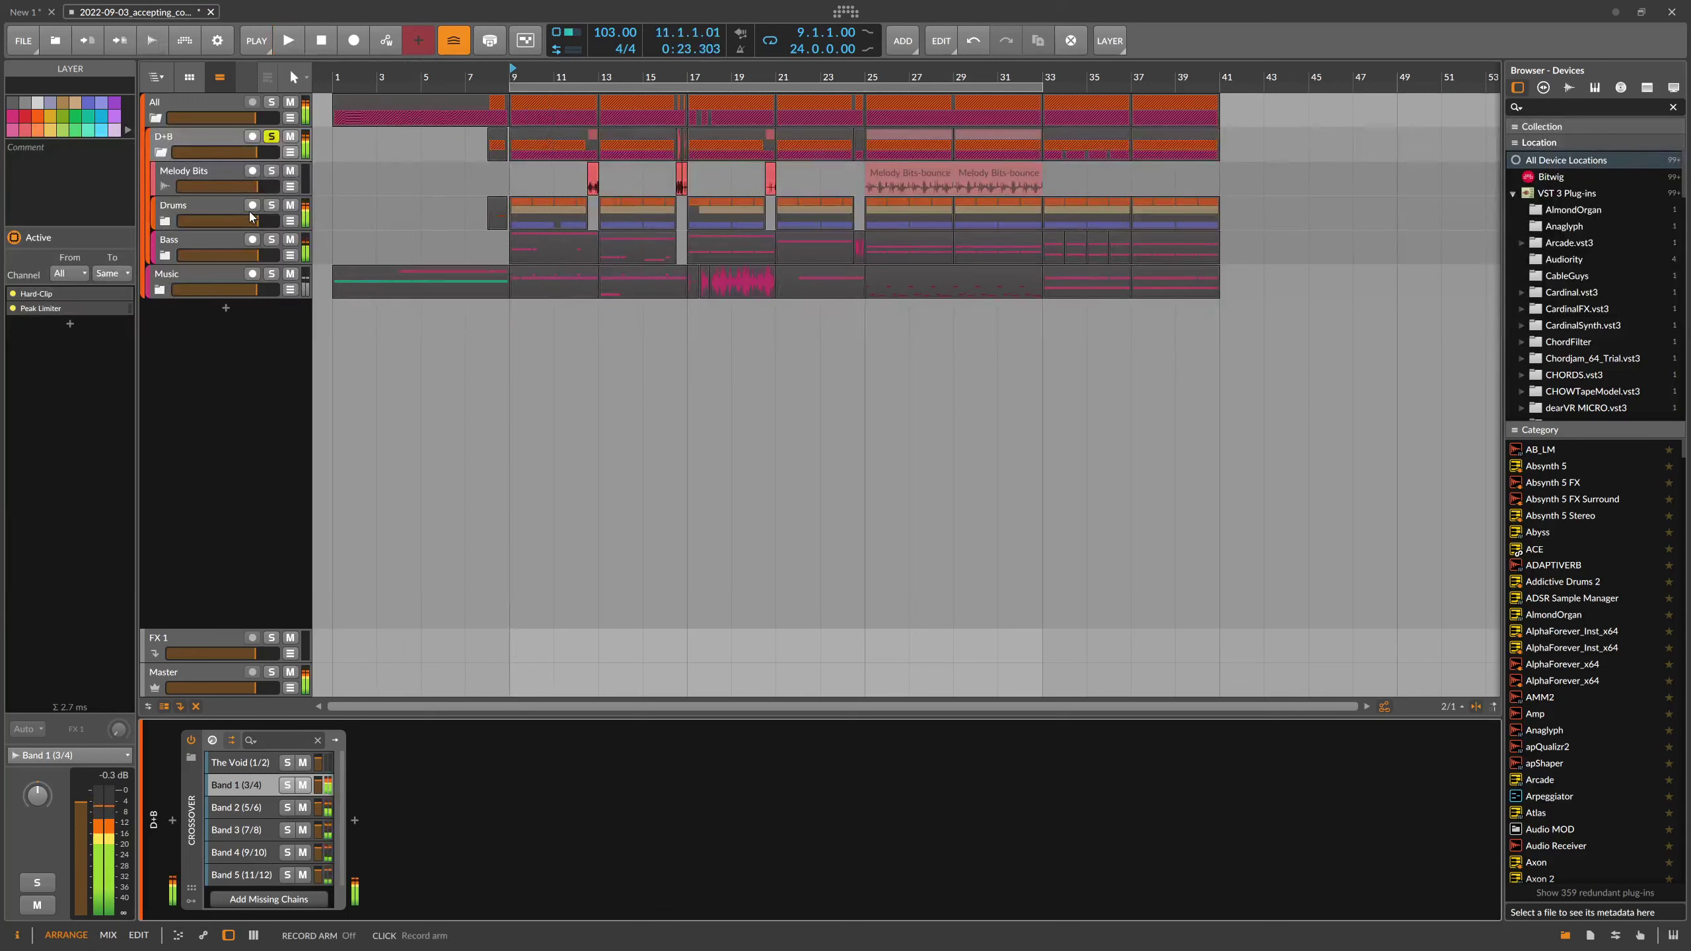
# - Solo the Drums group and expand it to show its child tracks
pyautogui.click(204, 212)
pyautogui.click(271, 206)
pyautogui.click(165, 221)
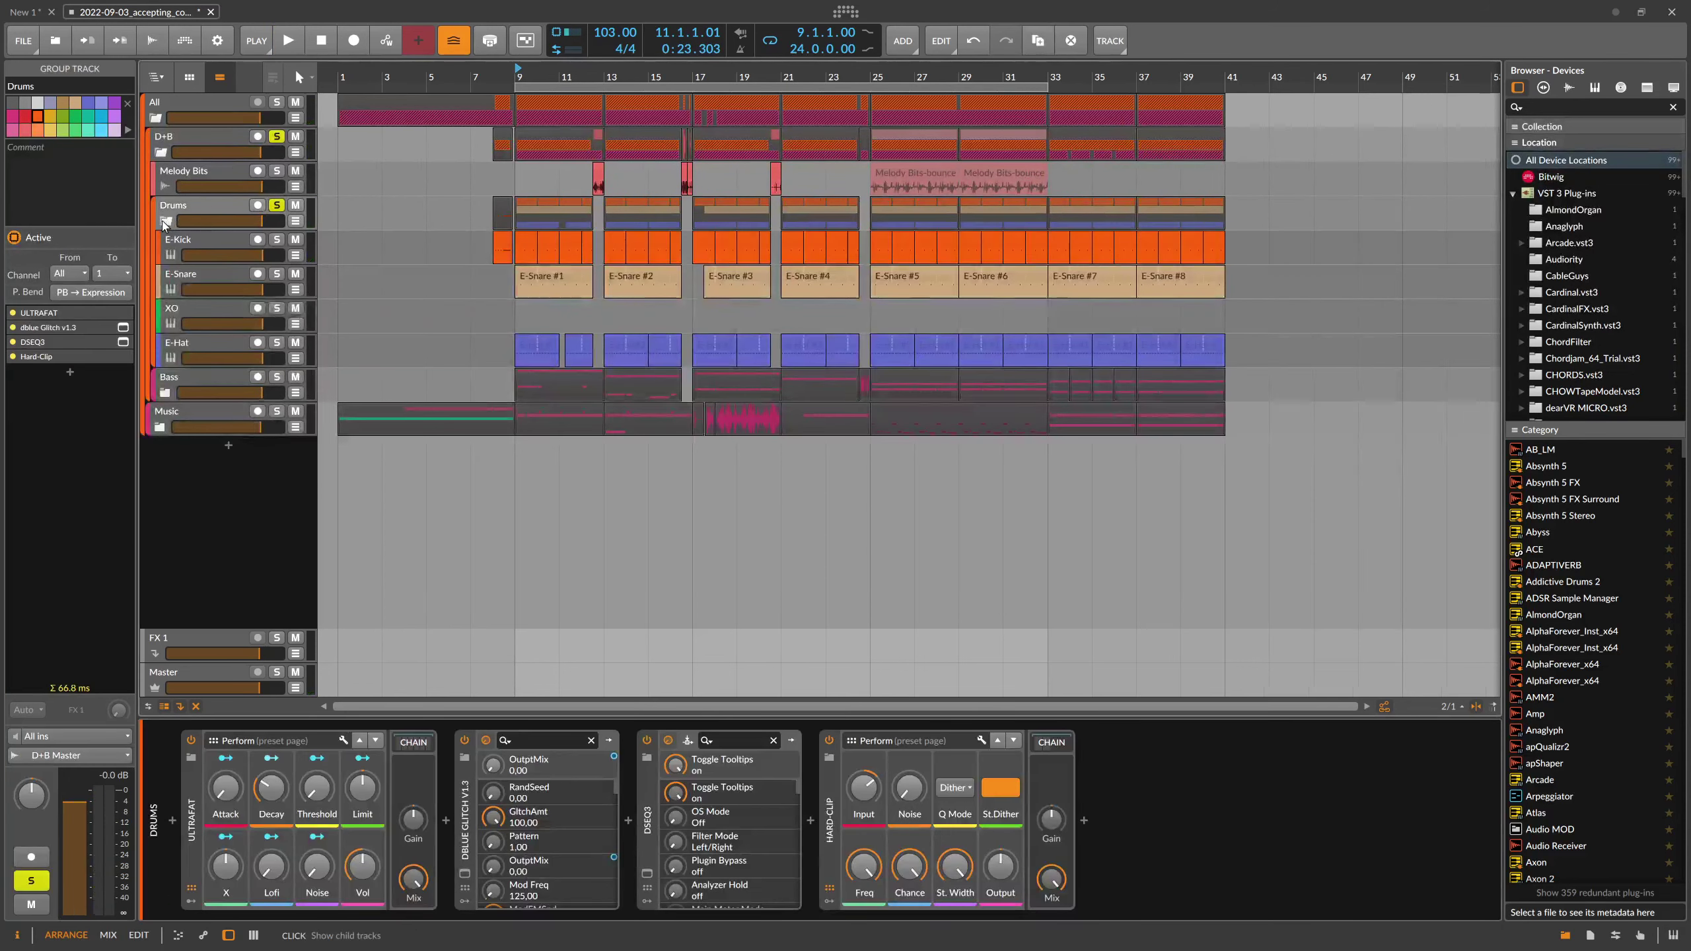
# - Examine the devices in the E-Kick instrument's FX chain and close the chain again
pyautogui.click(195, 242)
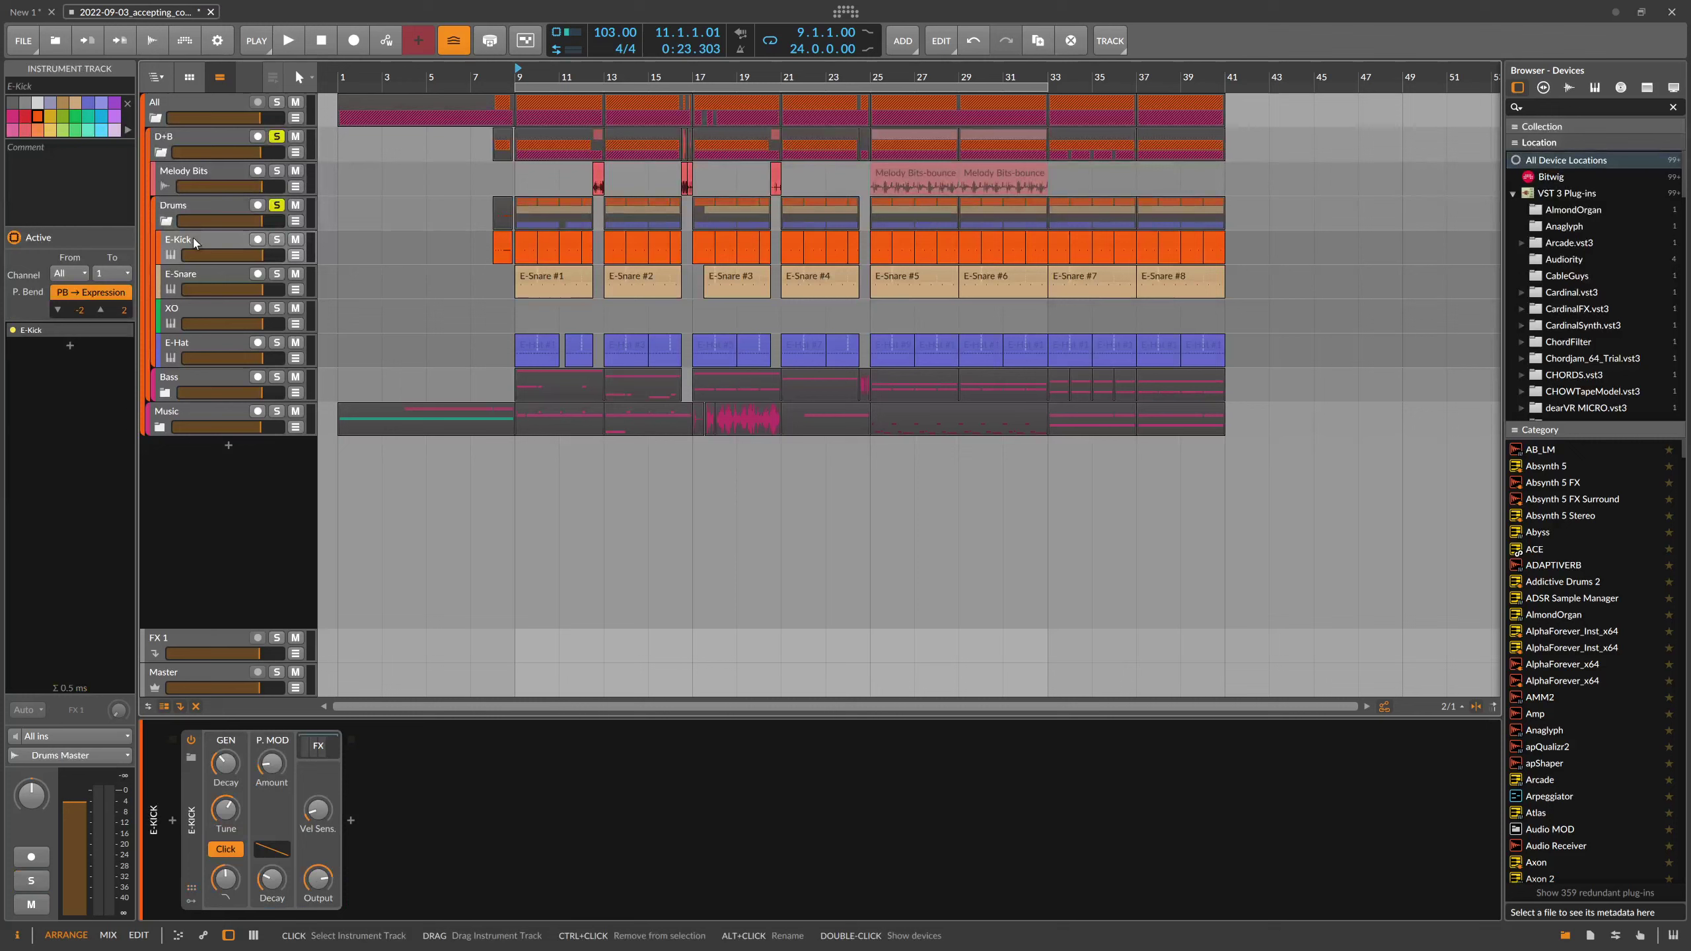
pyautogui.click(316, 747)
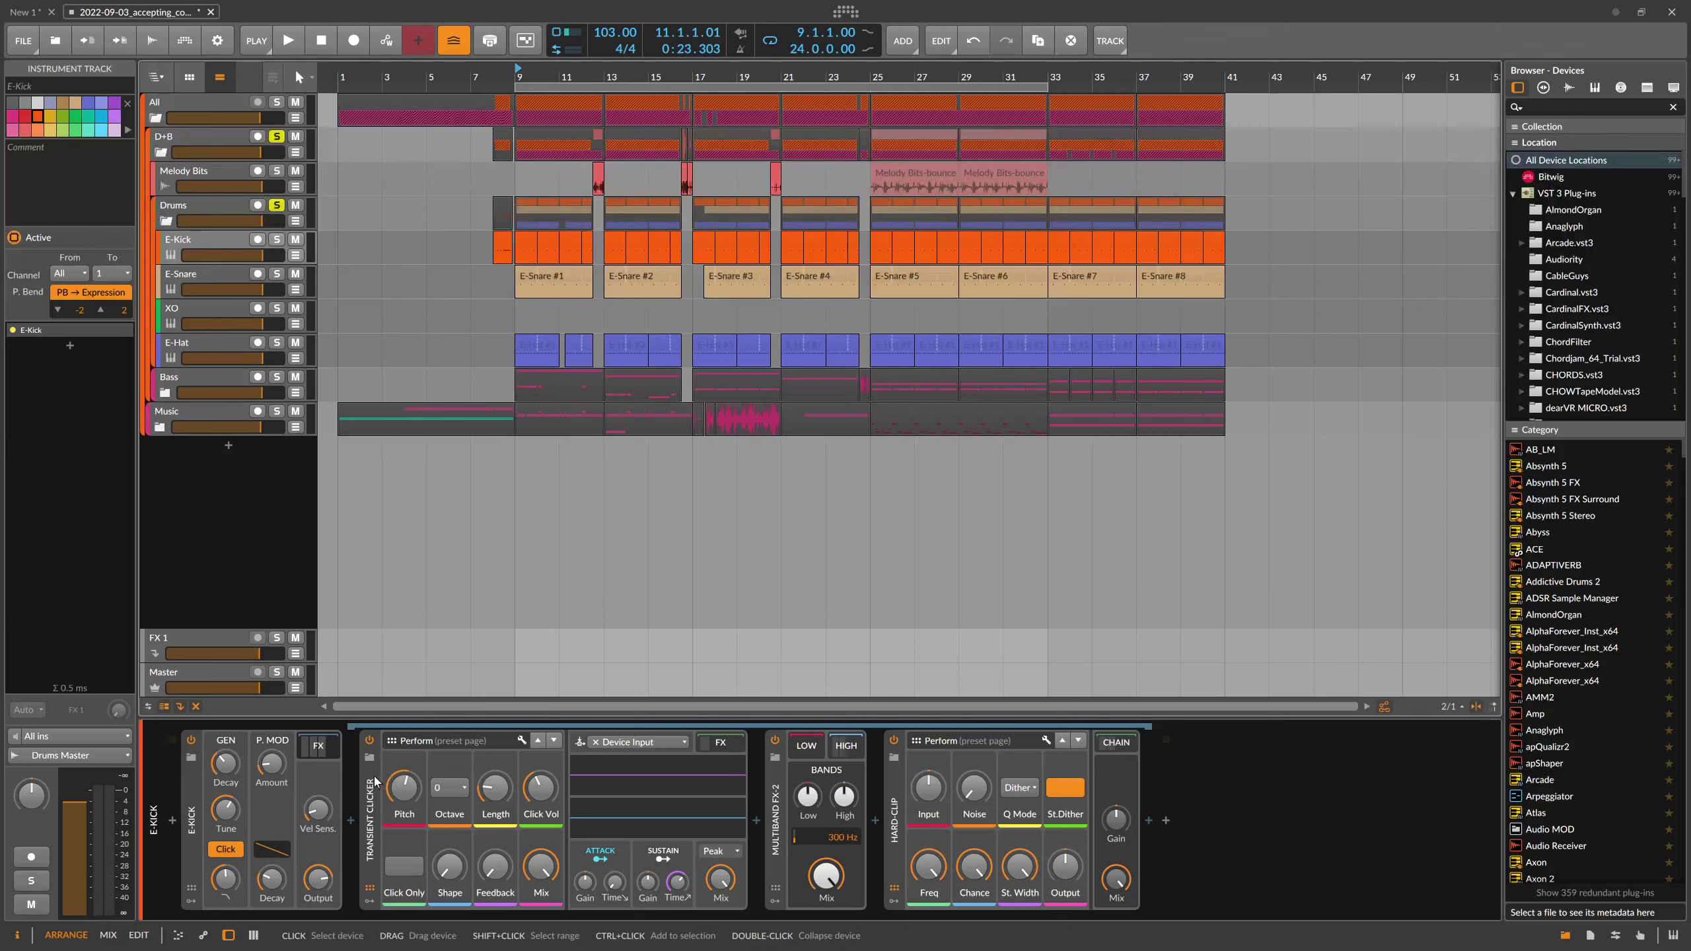
pyautogui.click(319, 745)
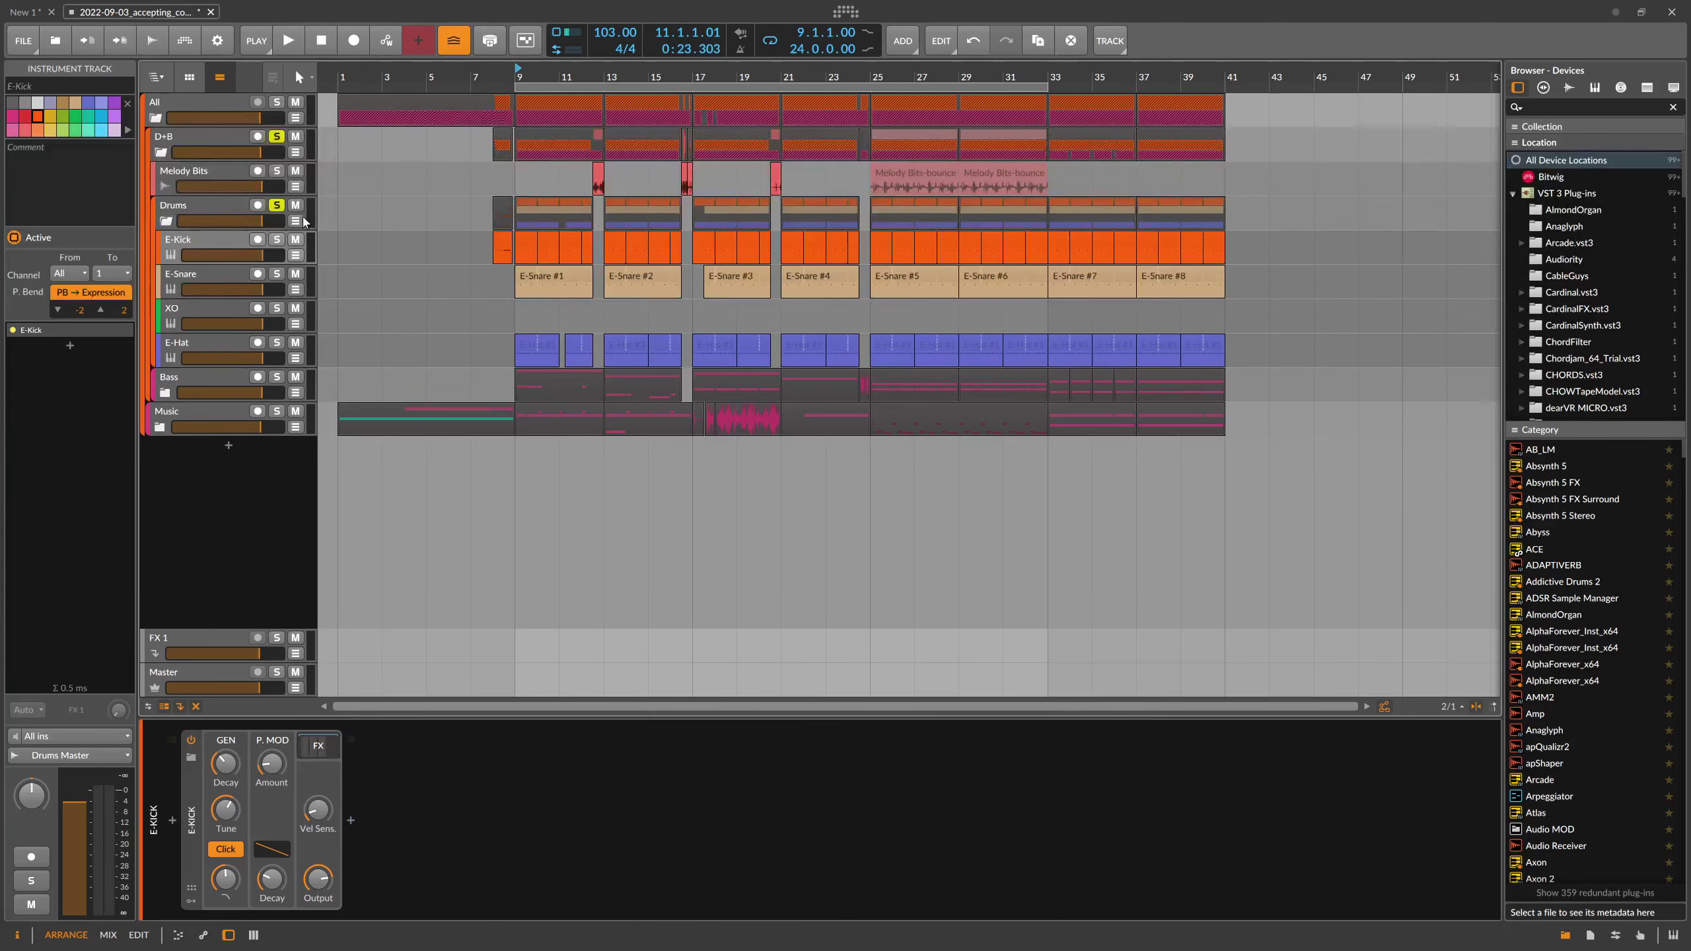
# - Solo the E-Kick track and play it briefly from bar 9
pyautogui.click(276, 239)
pyautogui.press('space')
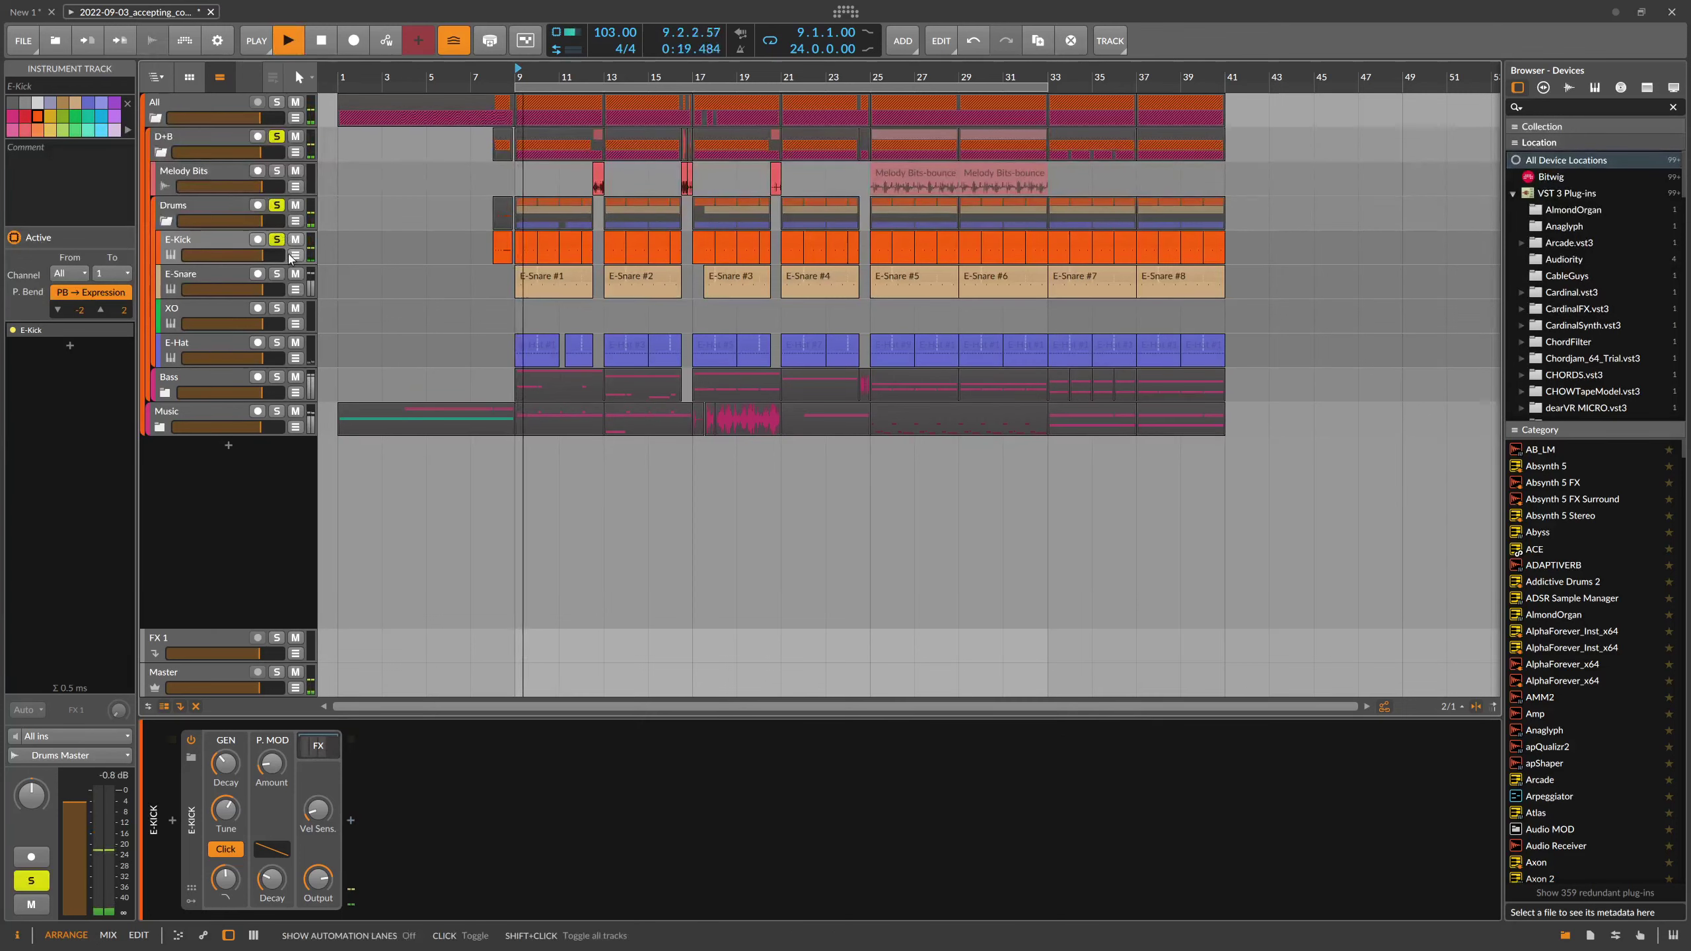
pyautogui.press('space')
# - Solo the E-Snare track as well and open its instrument's FX chain
pyautogui.click(276, 273)
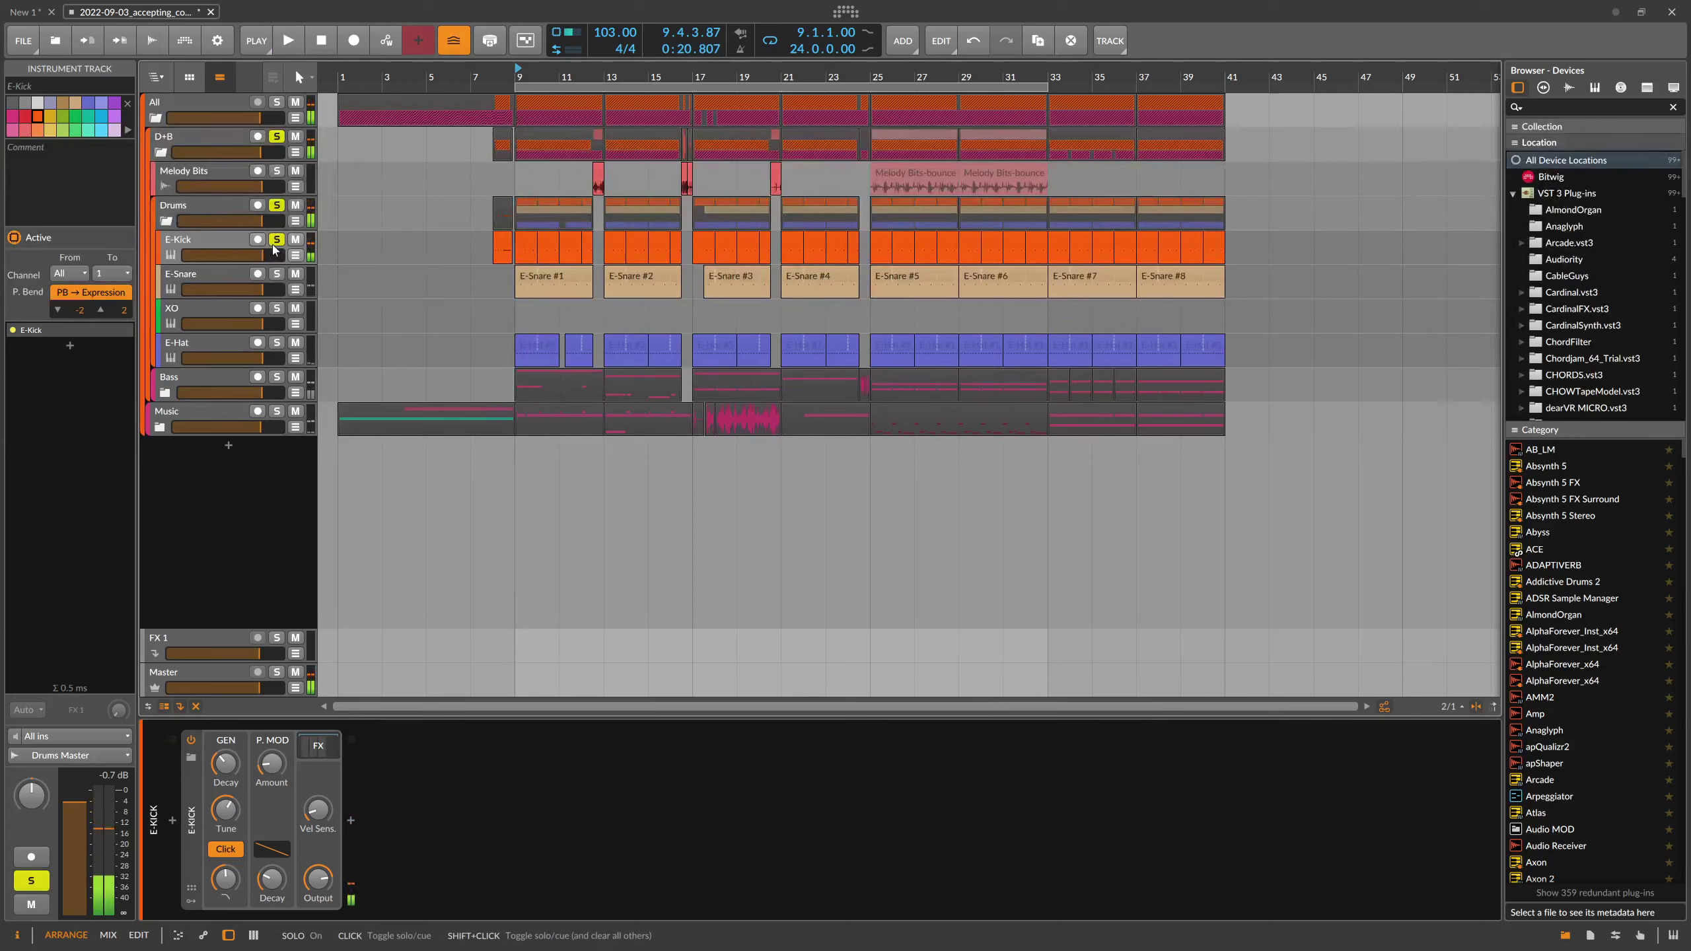
pyautogui.click(266, 283)
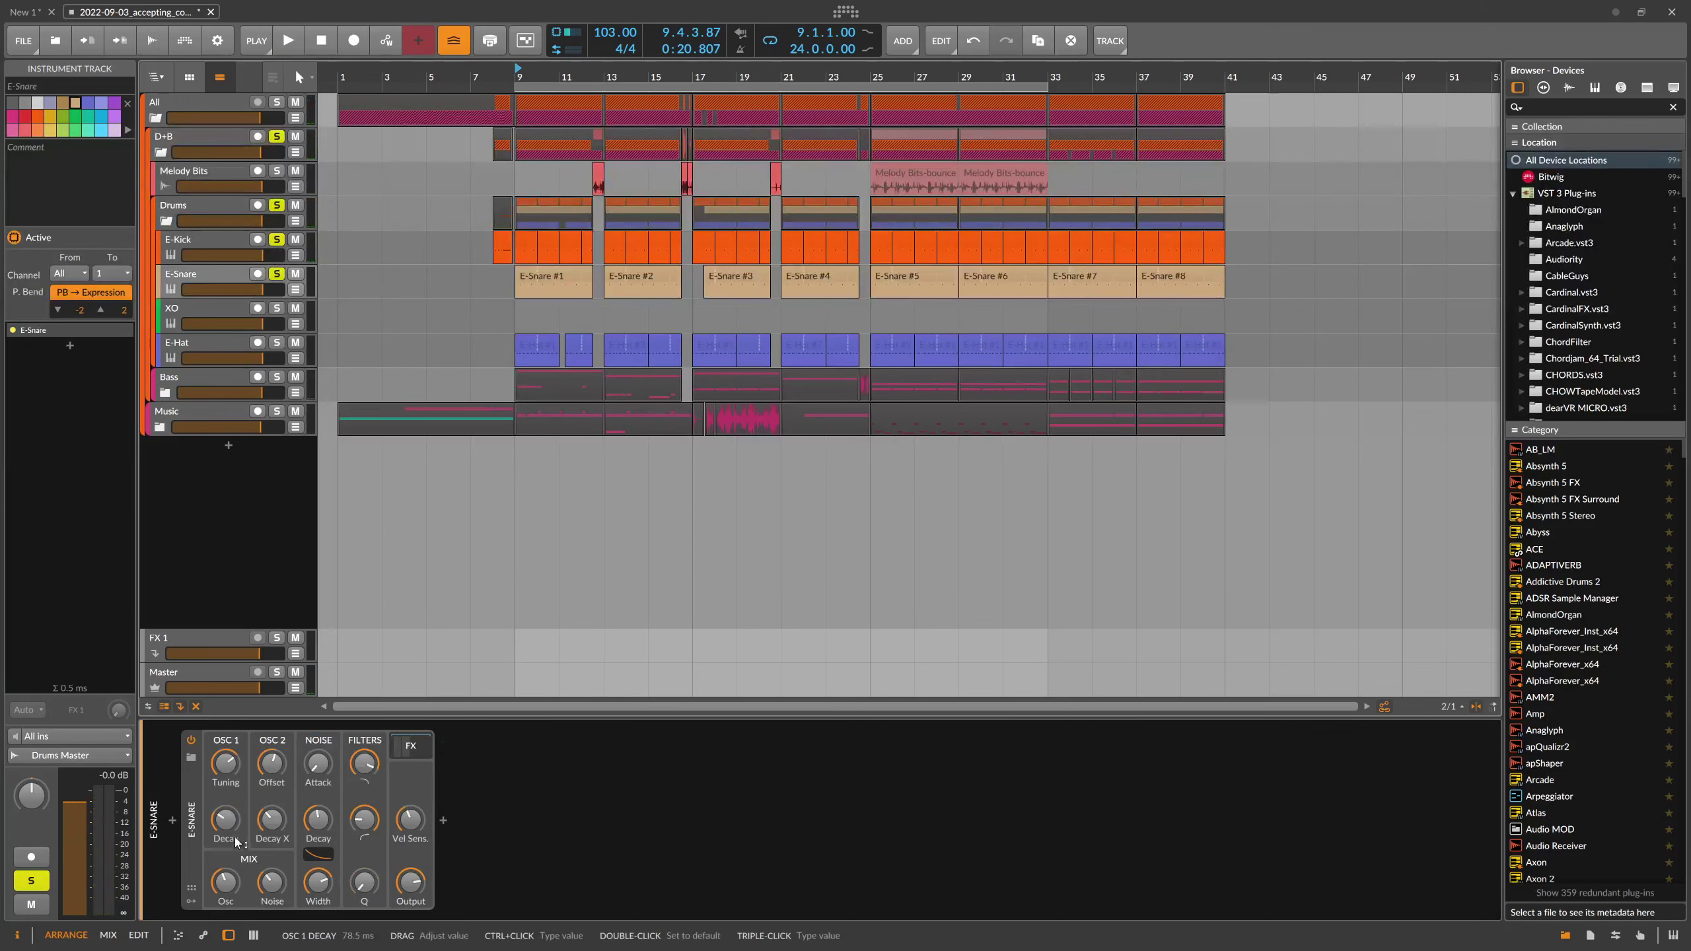
pyautogui.click(417, 759)
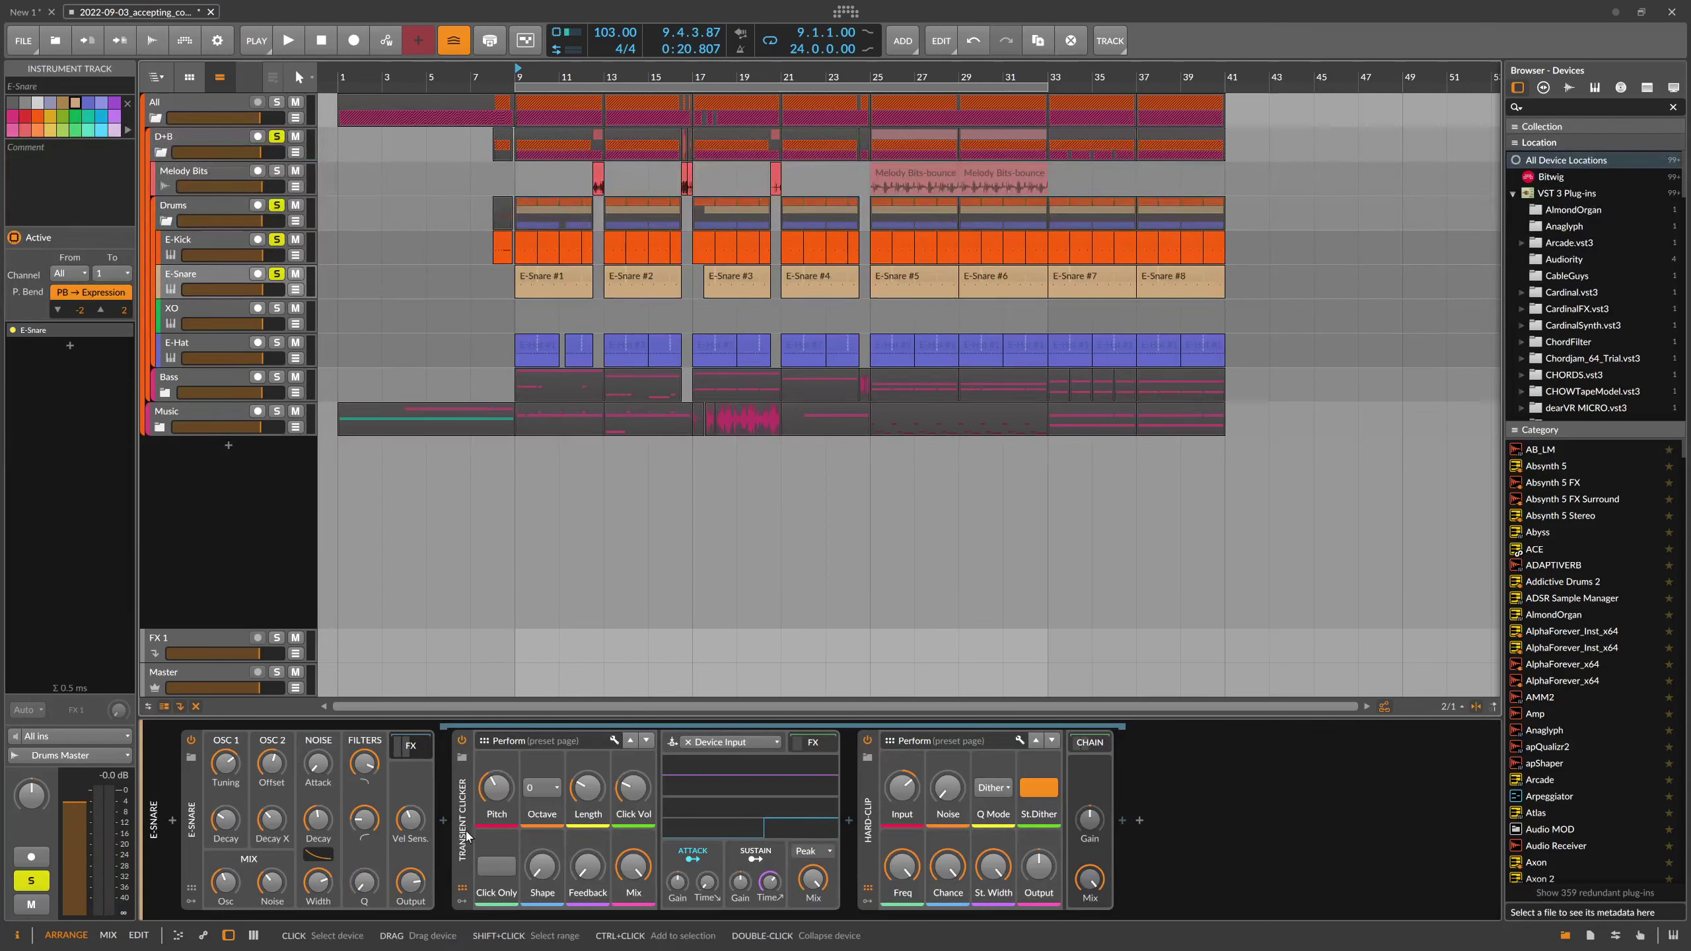
# - Close the E-Snare instrument's FX chain and play the soloed kick and snare from bar 9
pyautogui.click(411, 745)
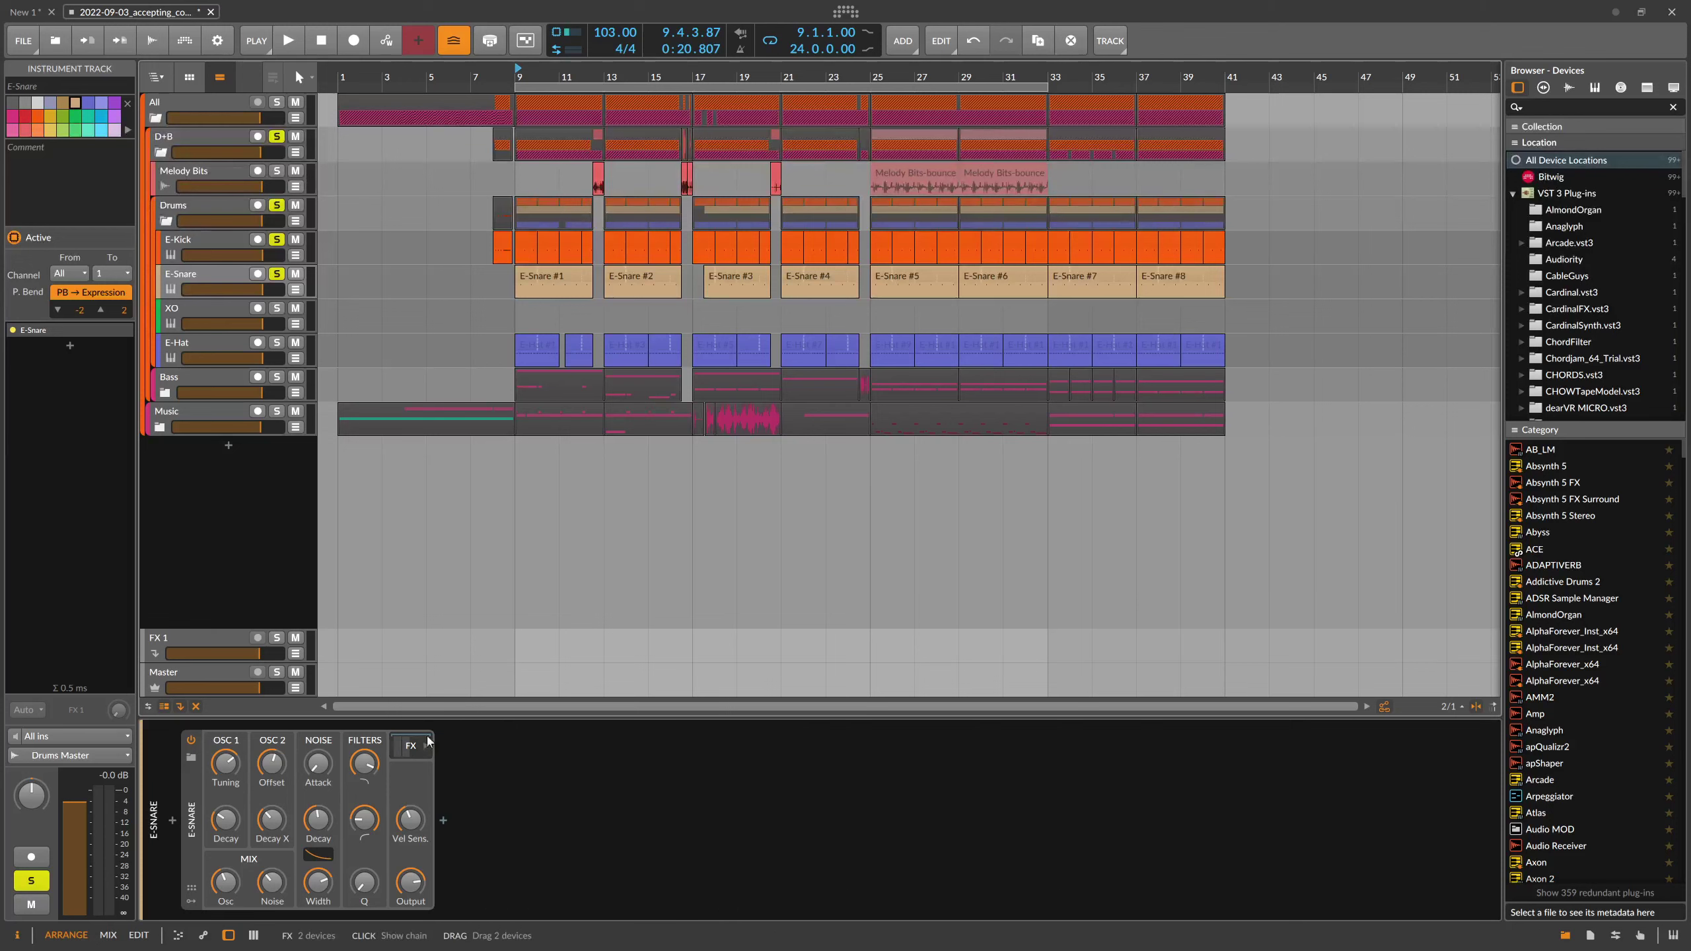
pyautogui.press('space')
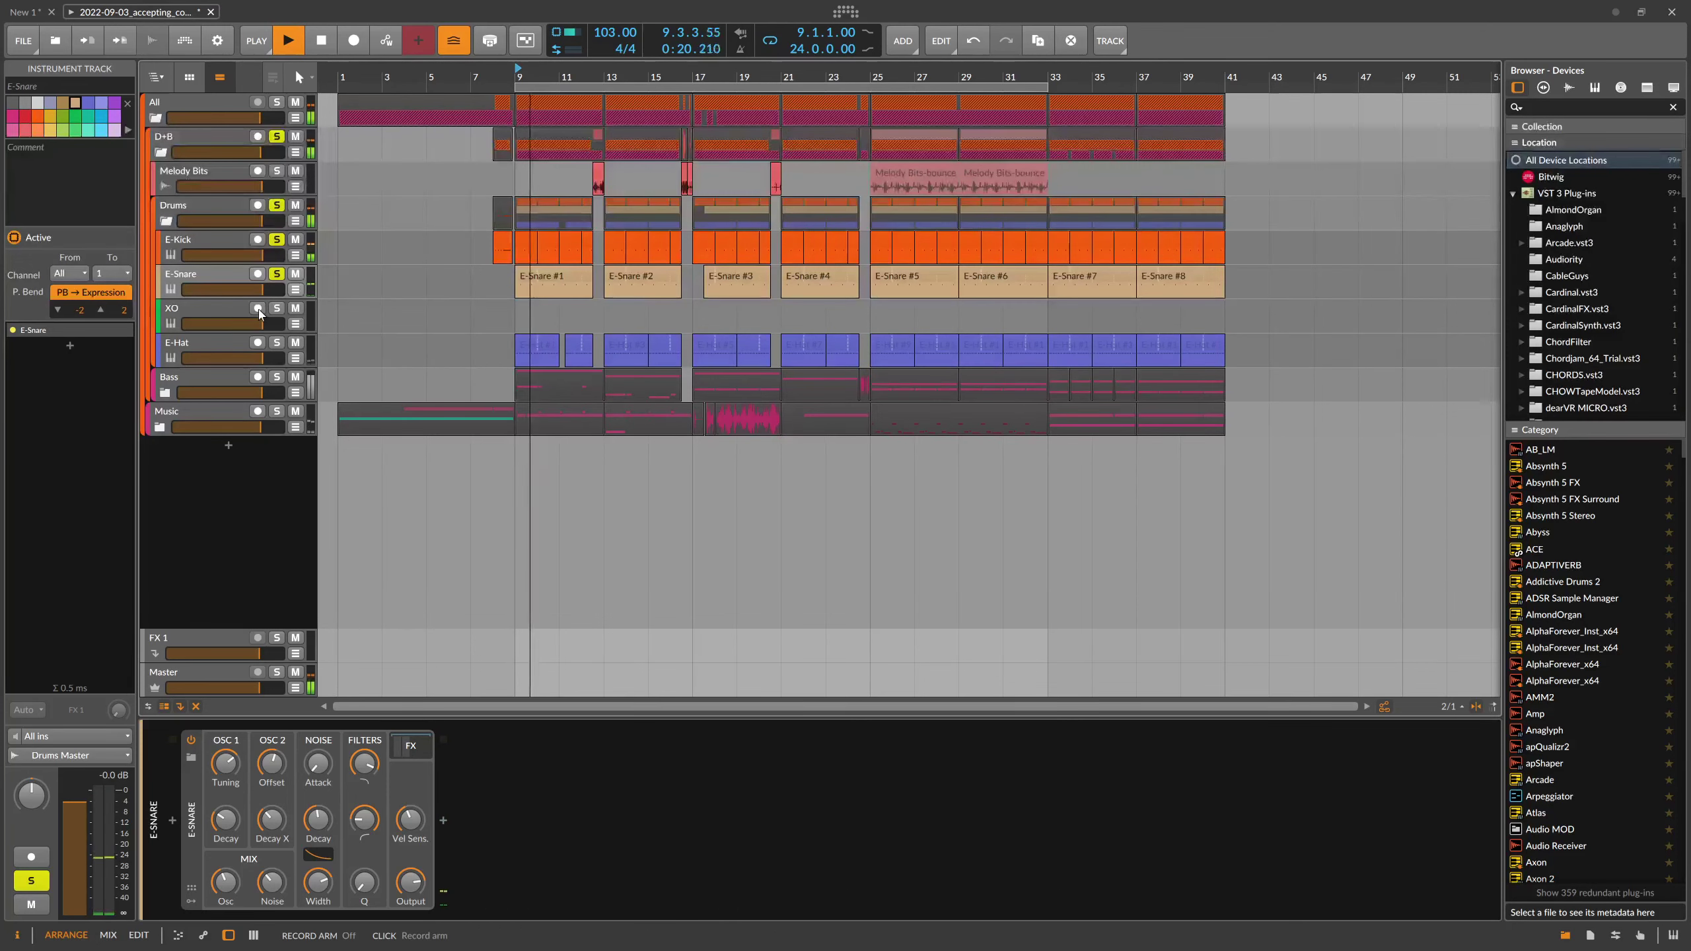
# - Solo the XO track and view its XO drum plug-in window, closing it again
pyautogui.click(228, 312)
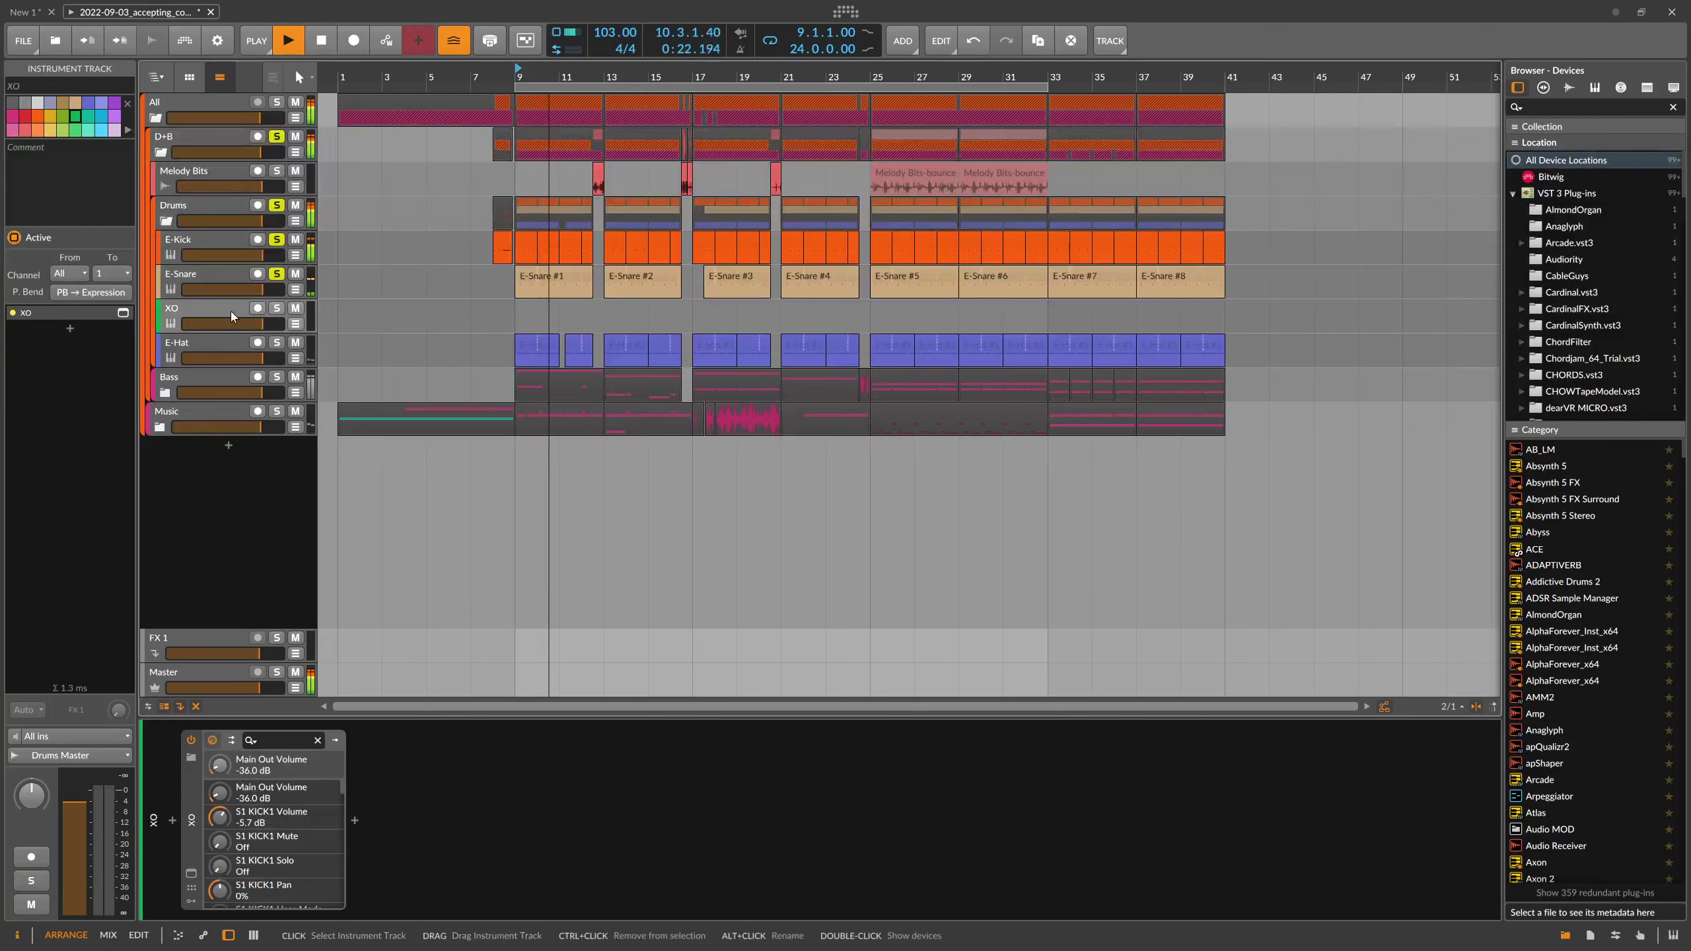
pyautogui.click(275, 308)
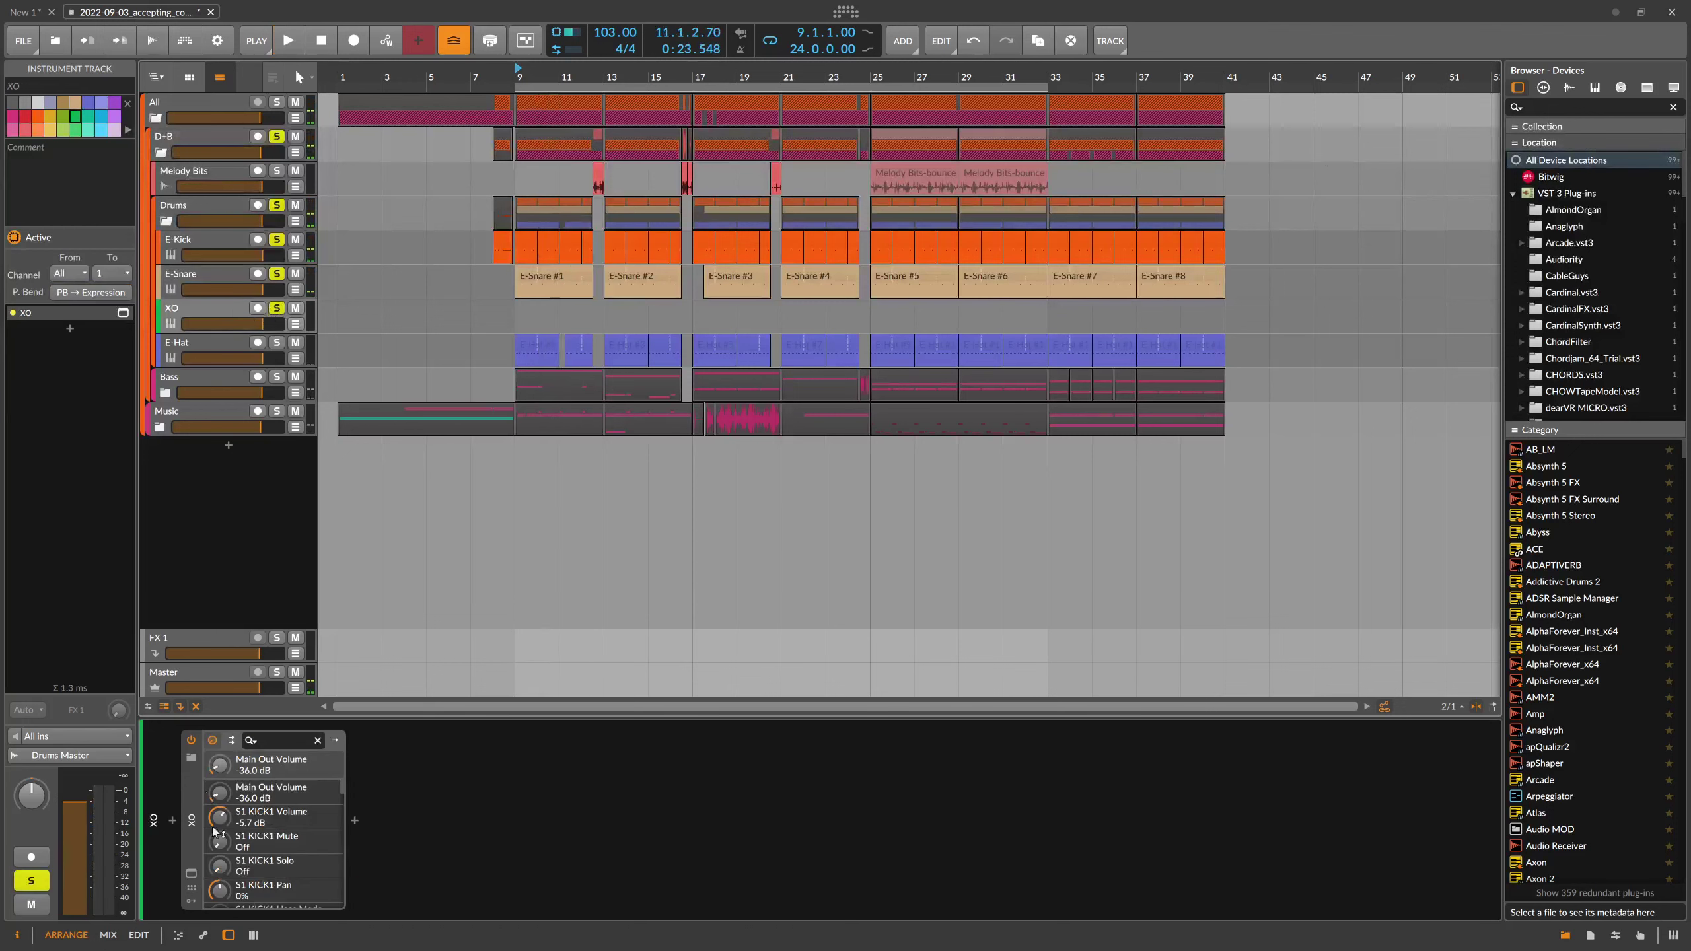
pyautogui.click(123, 313)
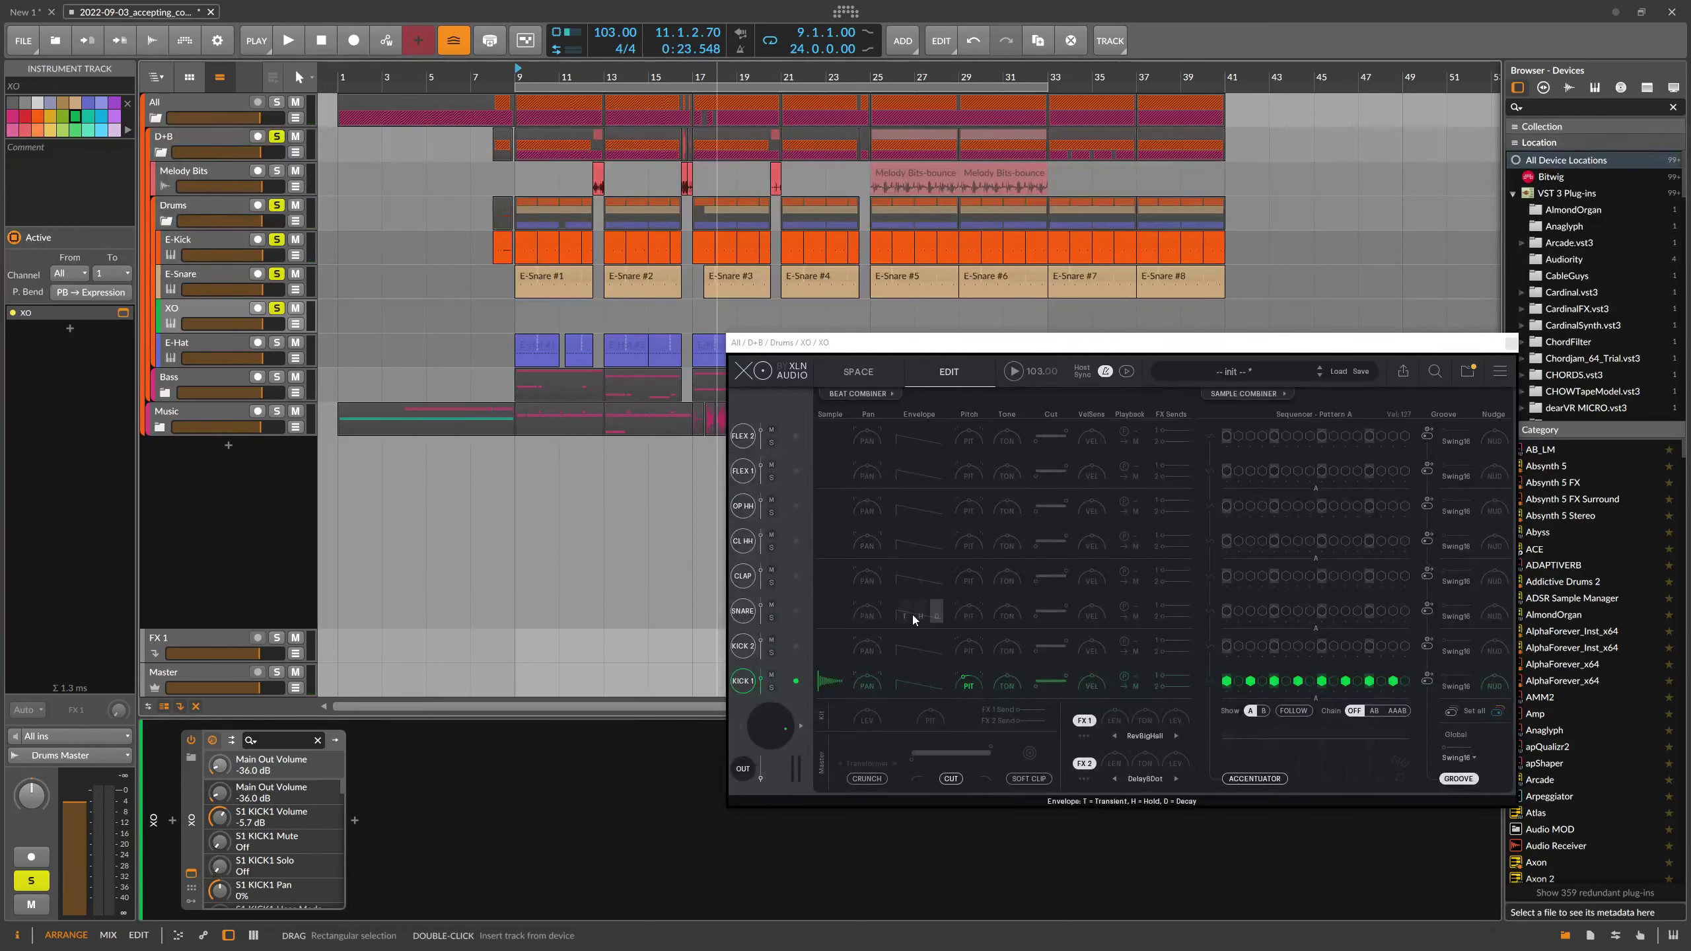
pyautogui.click(1512, 343)
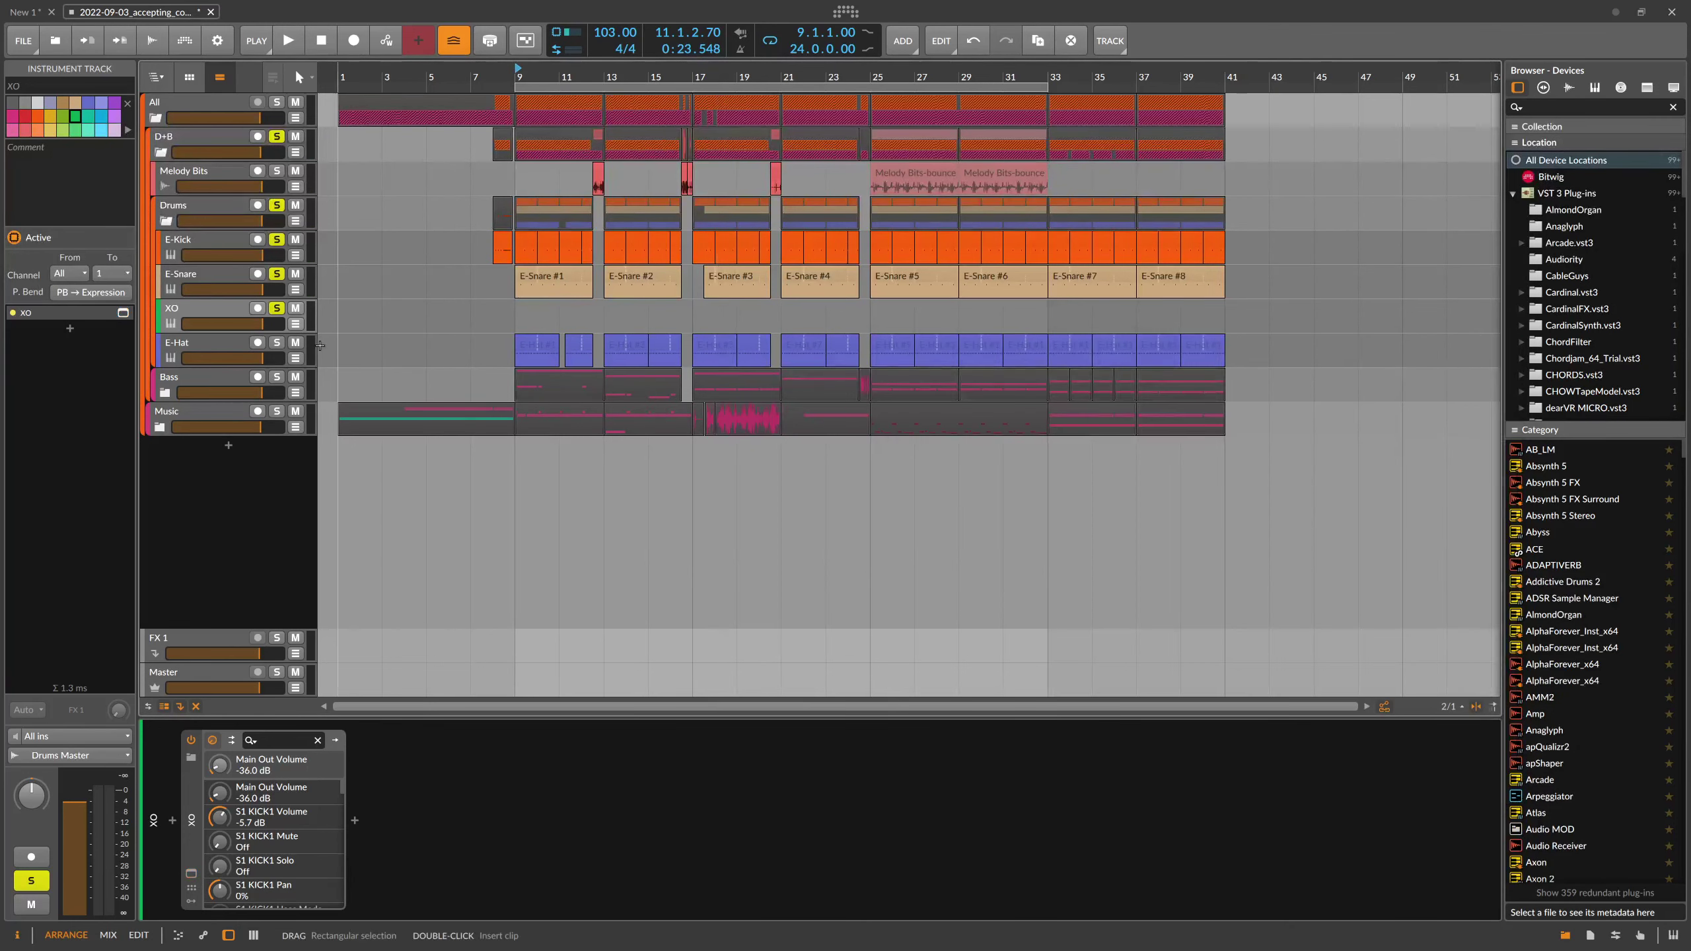
# - Solo the E-Hat track along with the kick and snare and play from bar 9
pyautogui.click(220, 350)
pyautogui.click(276, 342)
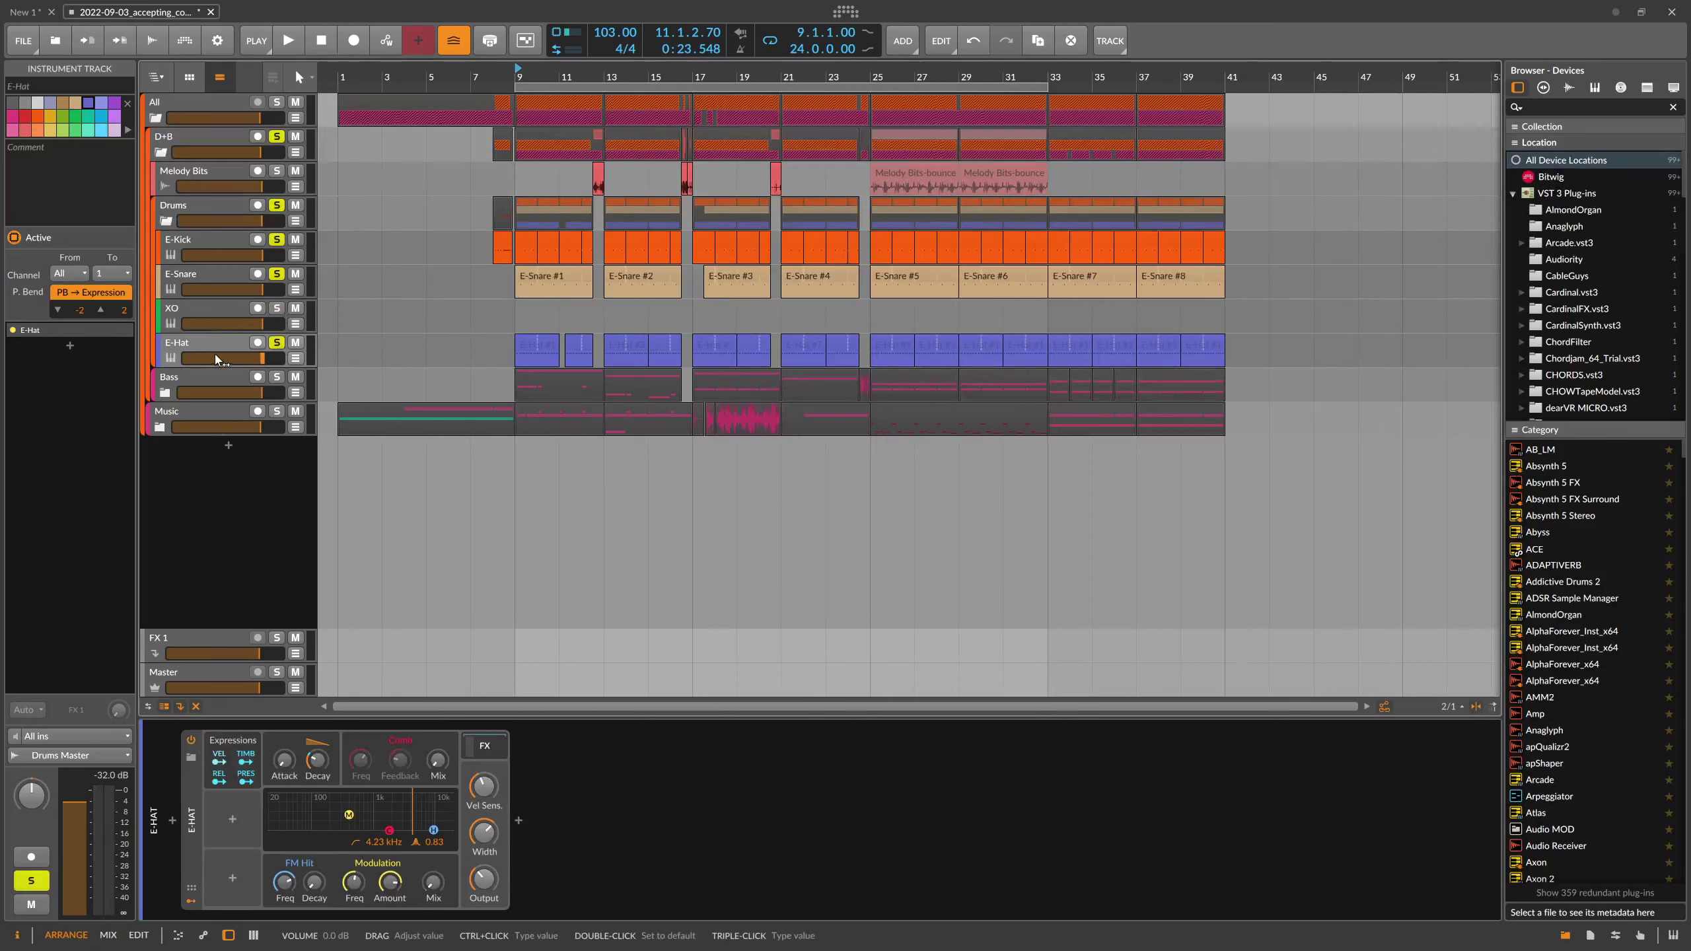
pyautogui.press('space')
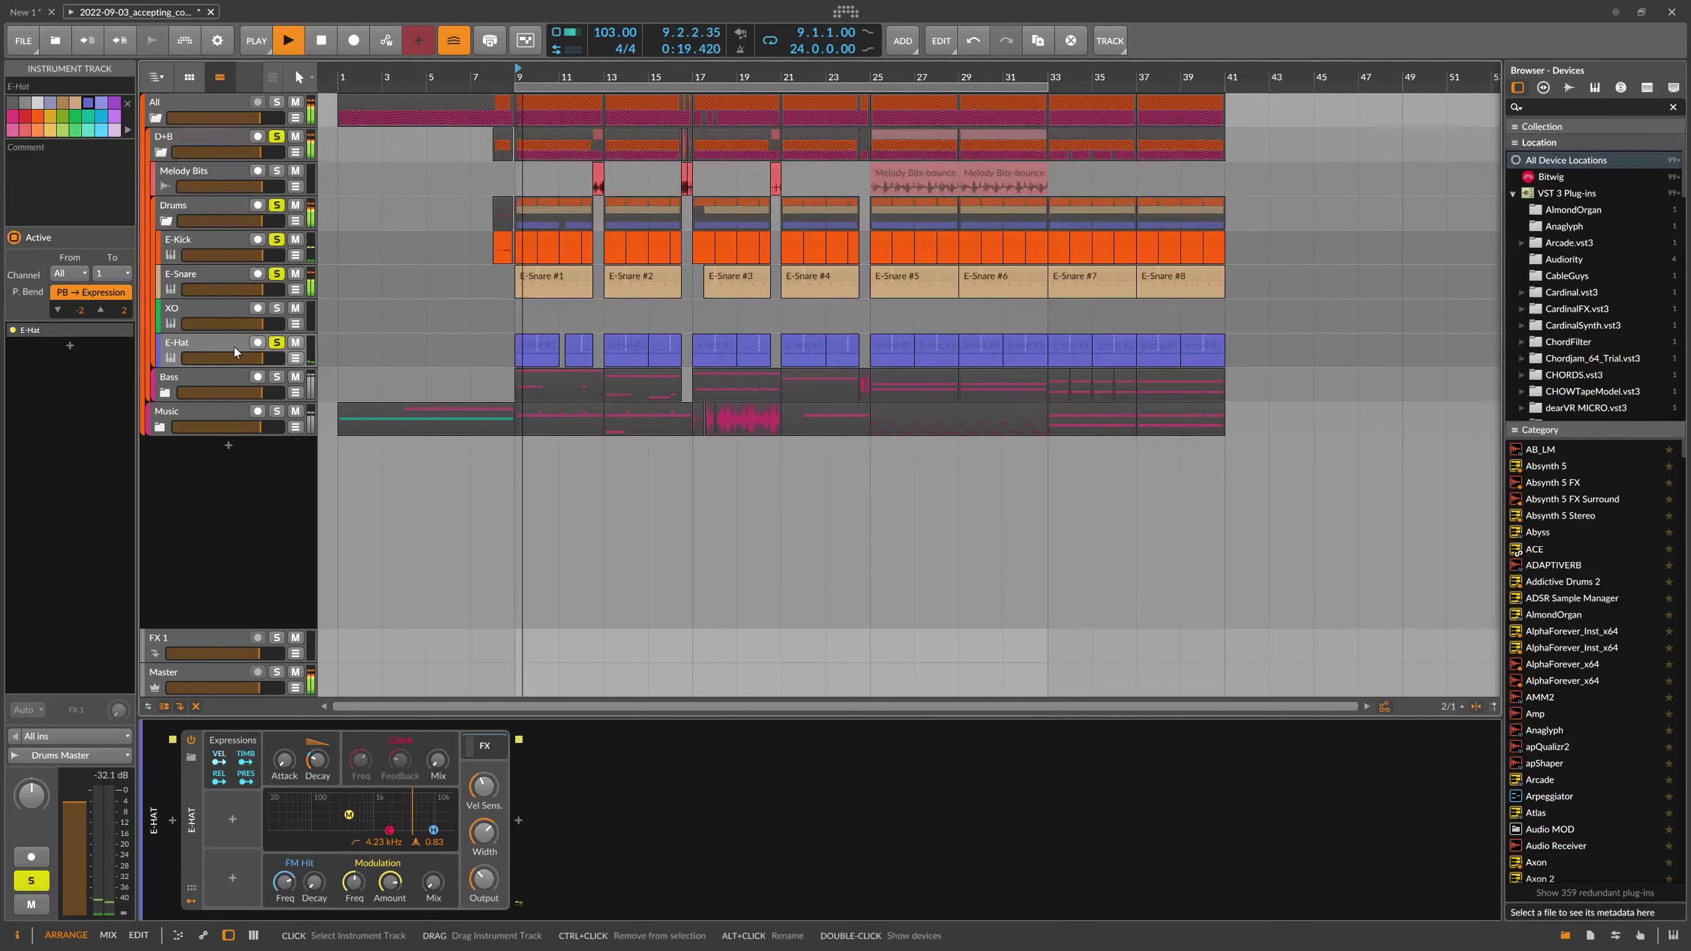
# - Examine the E-Hat instrument's FX chain with its EQ-2, stop playback and close the chain
pyautogui.click(477, 749)
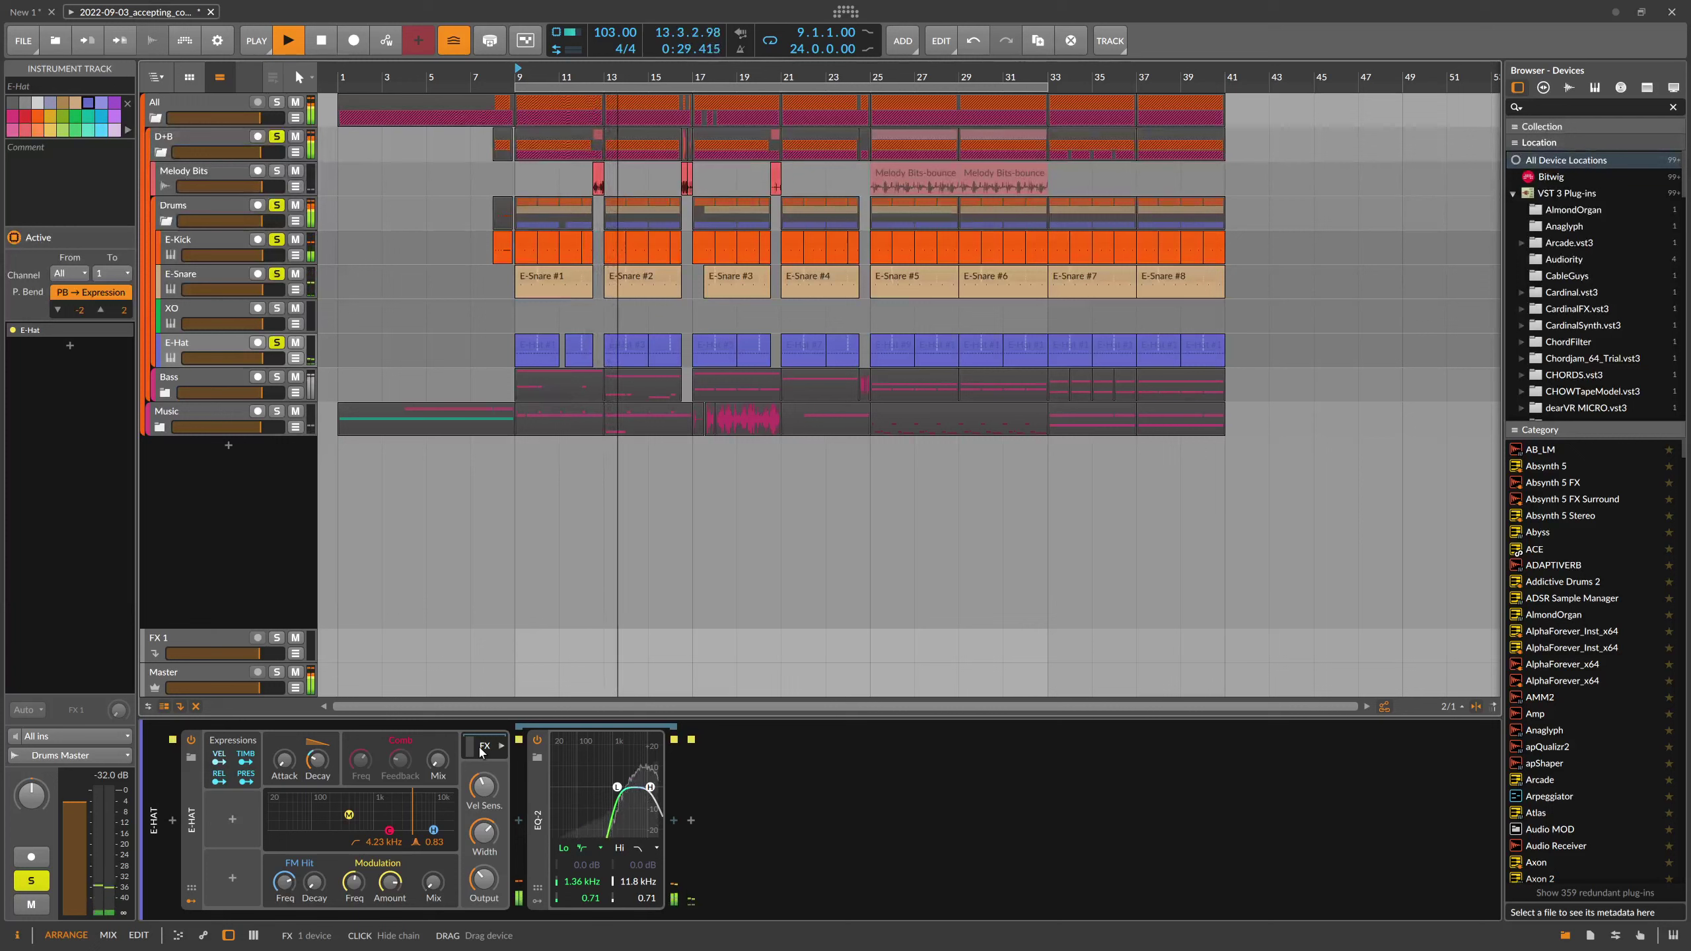
pyautogui.press('space')
pyautogui.click(482, 745)
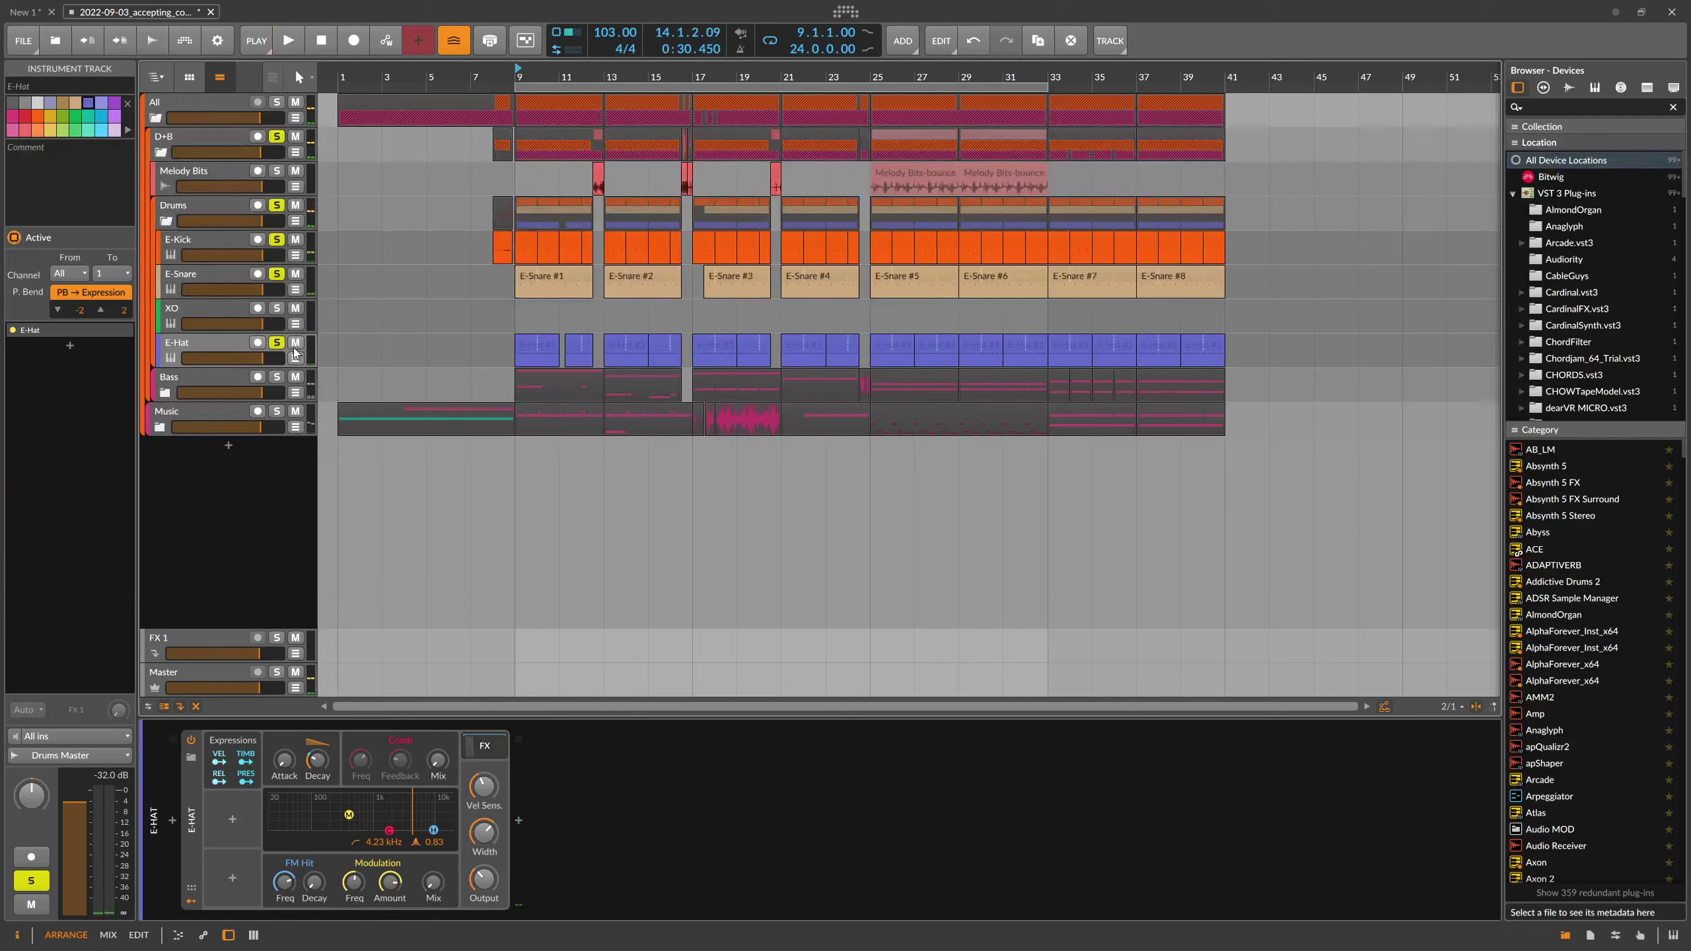
# - Unsolo the E-Hat, E-Snare and E-Kick tracks and the Drums group
pyautogui.click(276, 342)
pyautogui.click(276, 273)
pyautogui.click(276, 239)
pyautogui.click(276, 205)
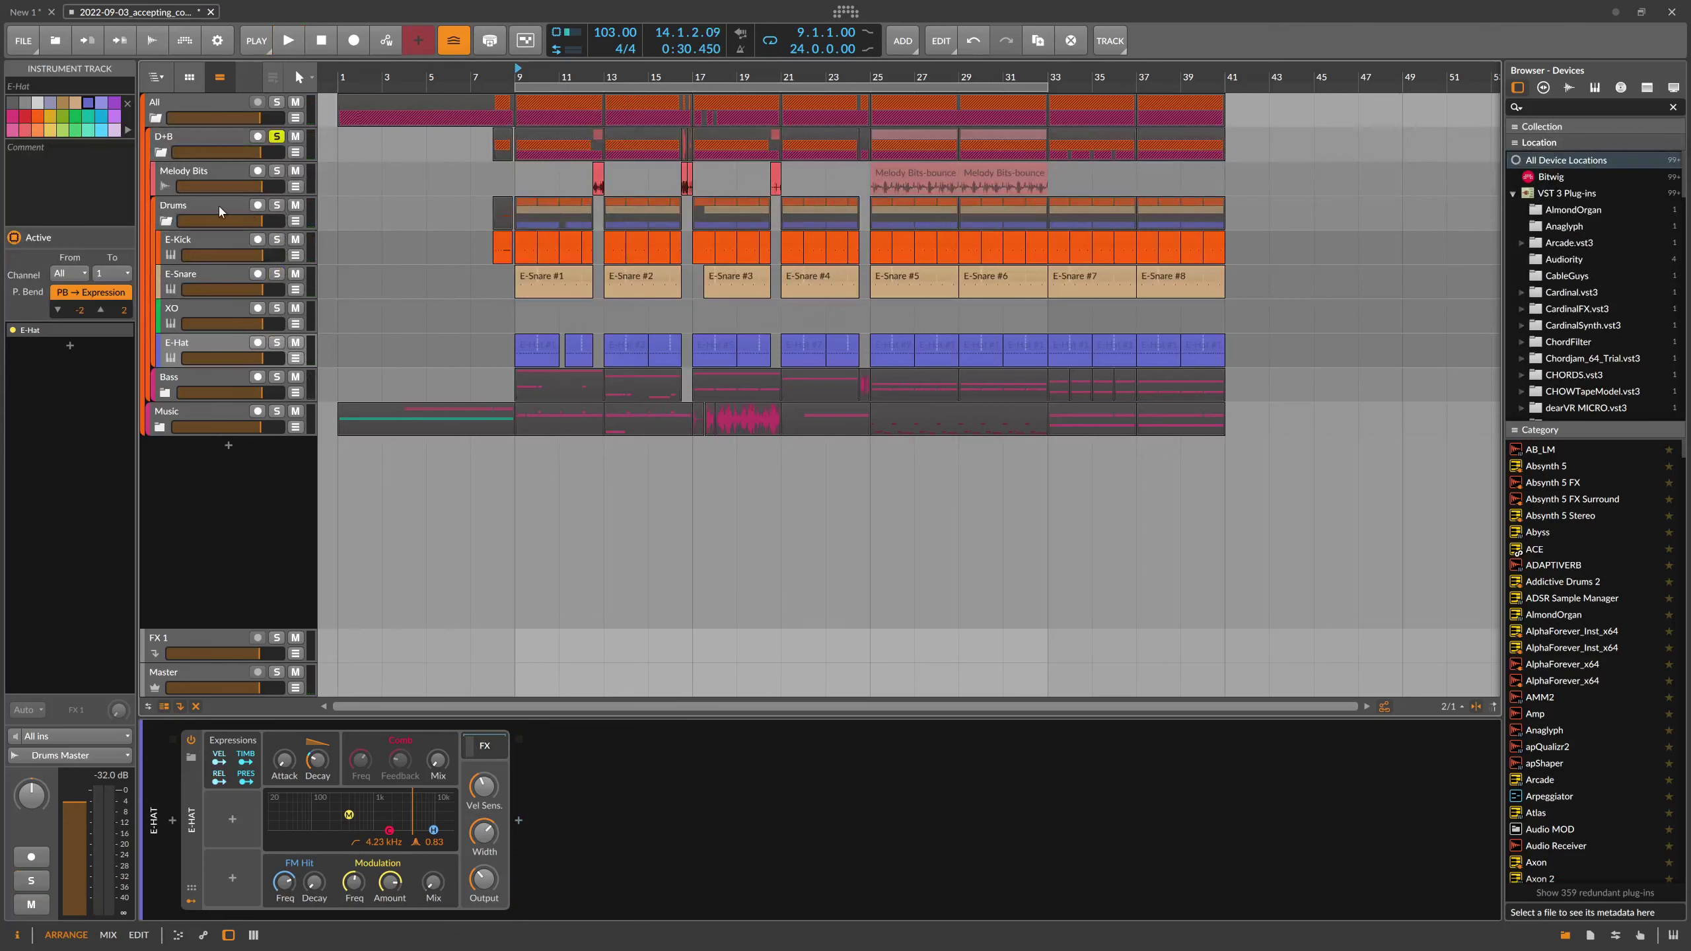
# - Select the ULTRAFAT device on the Drums group and play the group soloed from bar 9
pyautogui.click(220, 213)
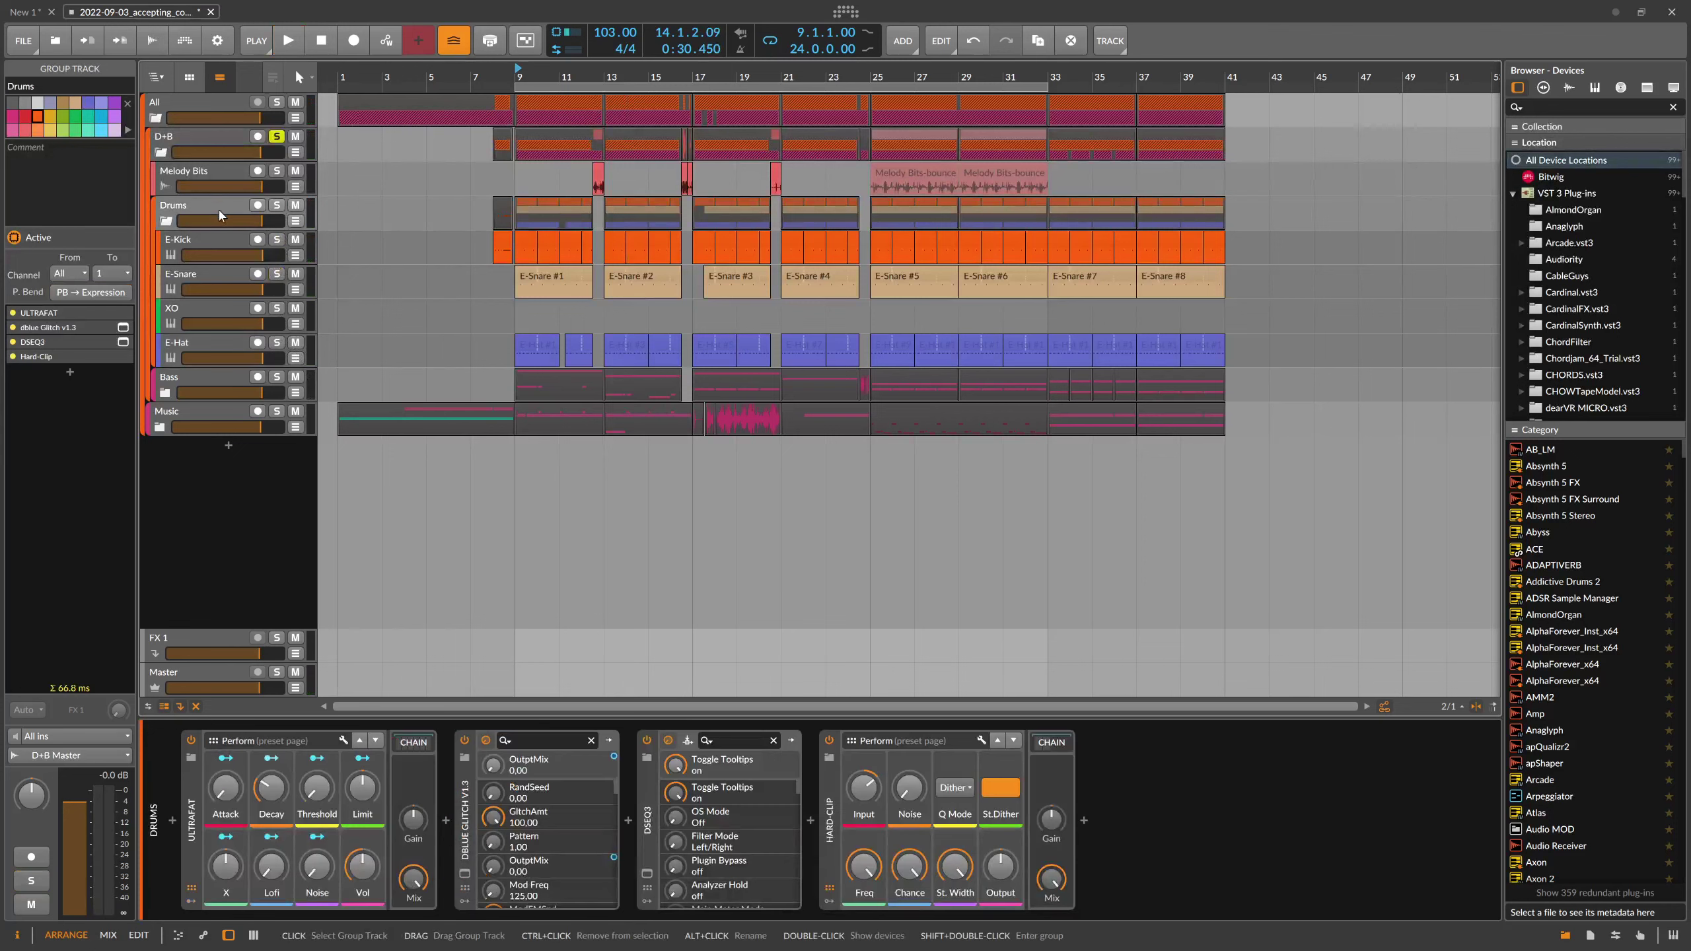
pyautogui.click(192, 823)
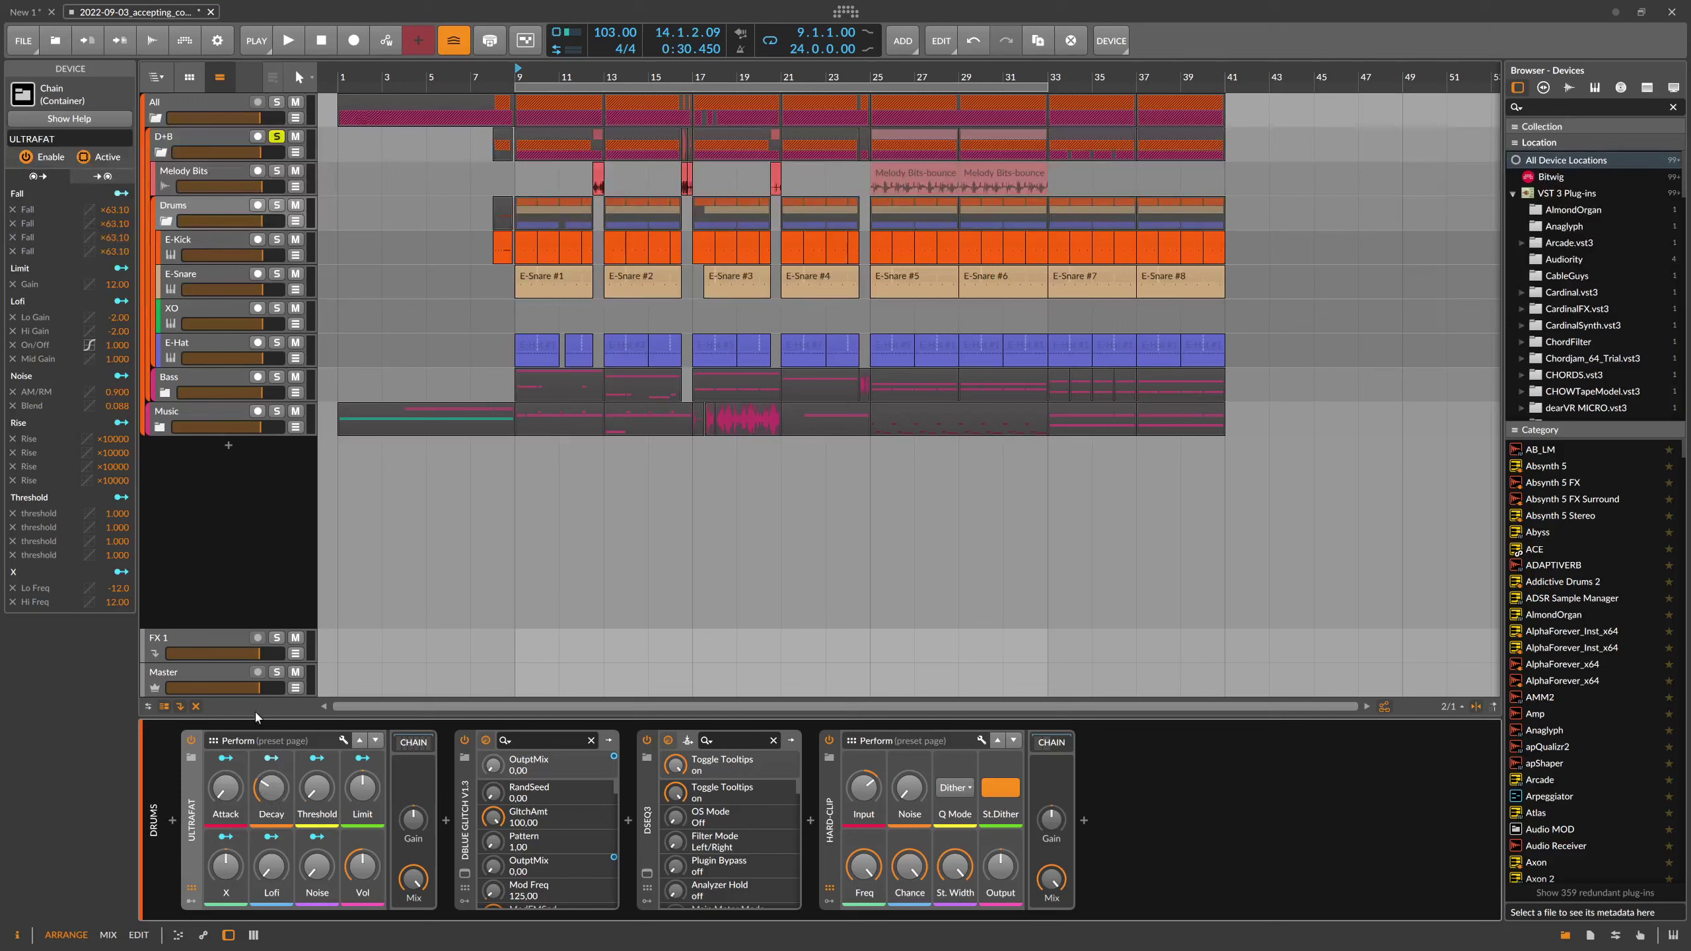
pyautogui.press('space')
pyautogui.press('s')
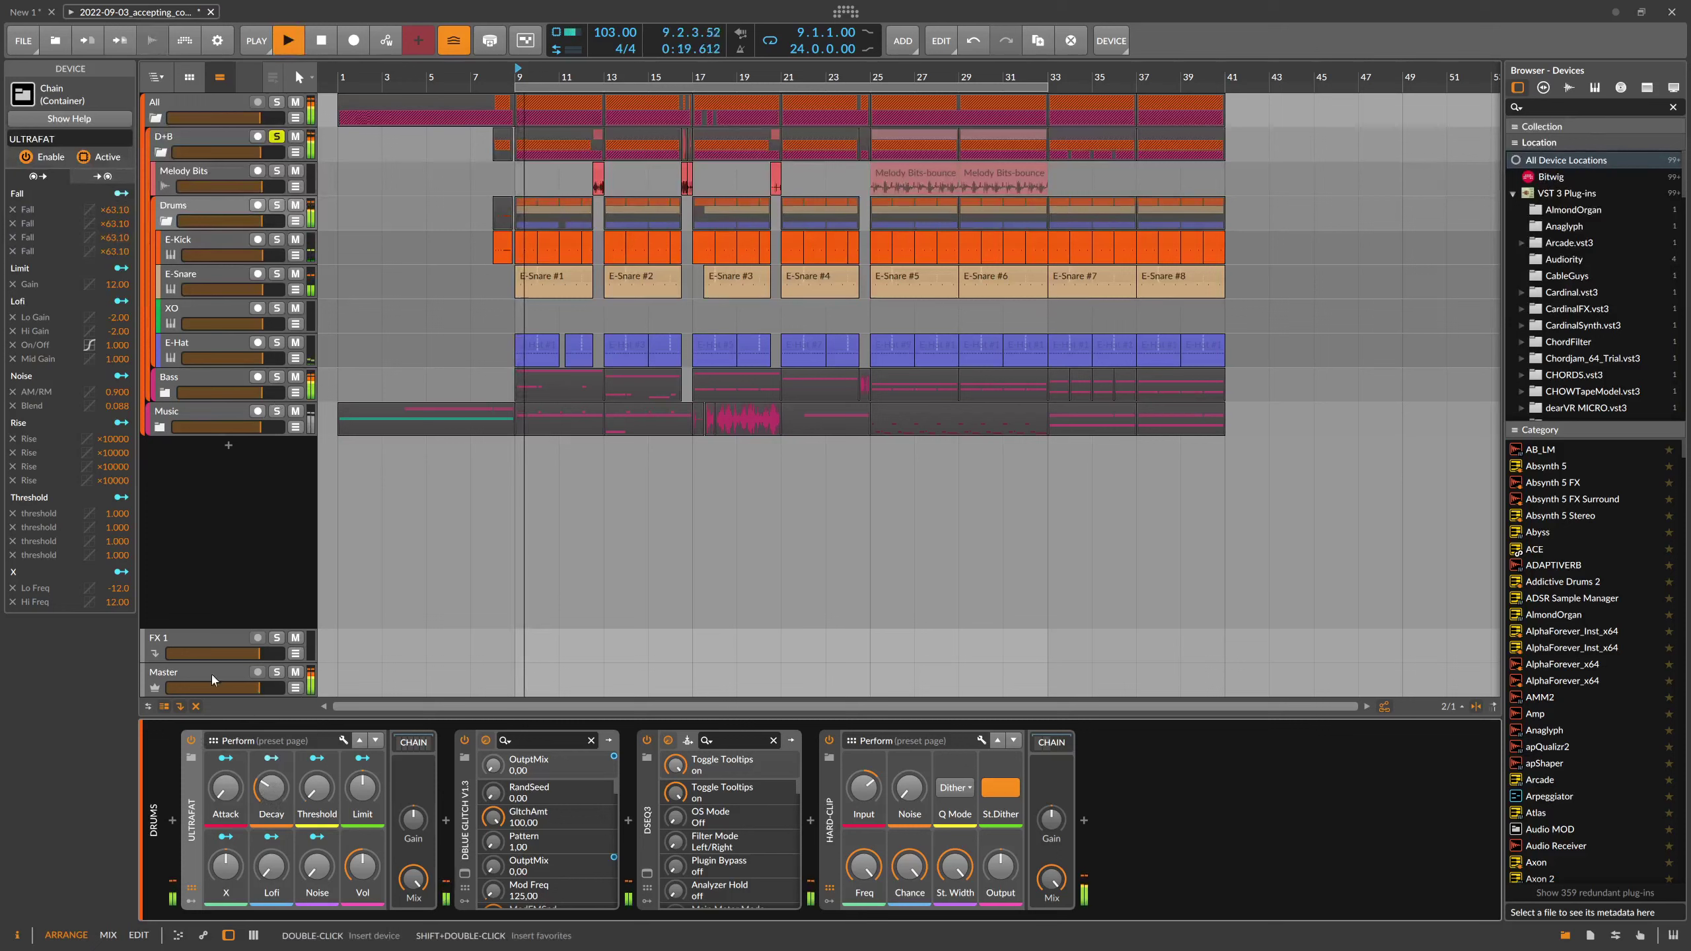
pyautogui.press('space')
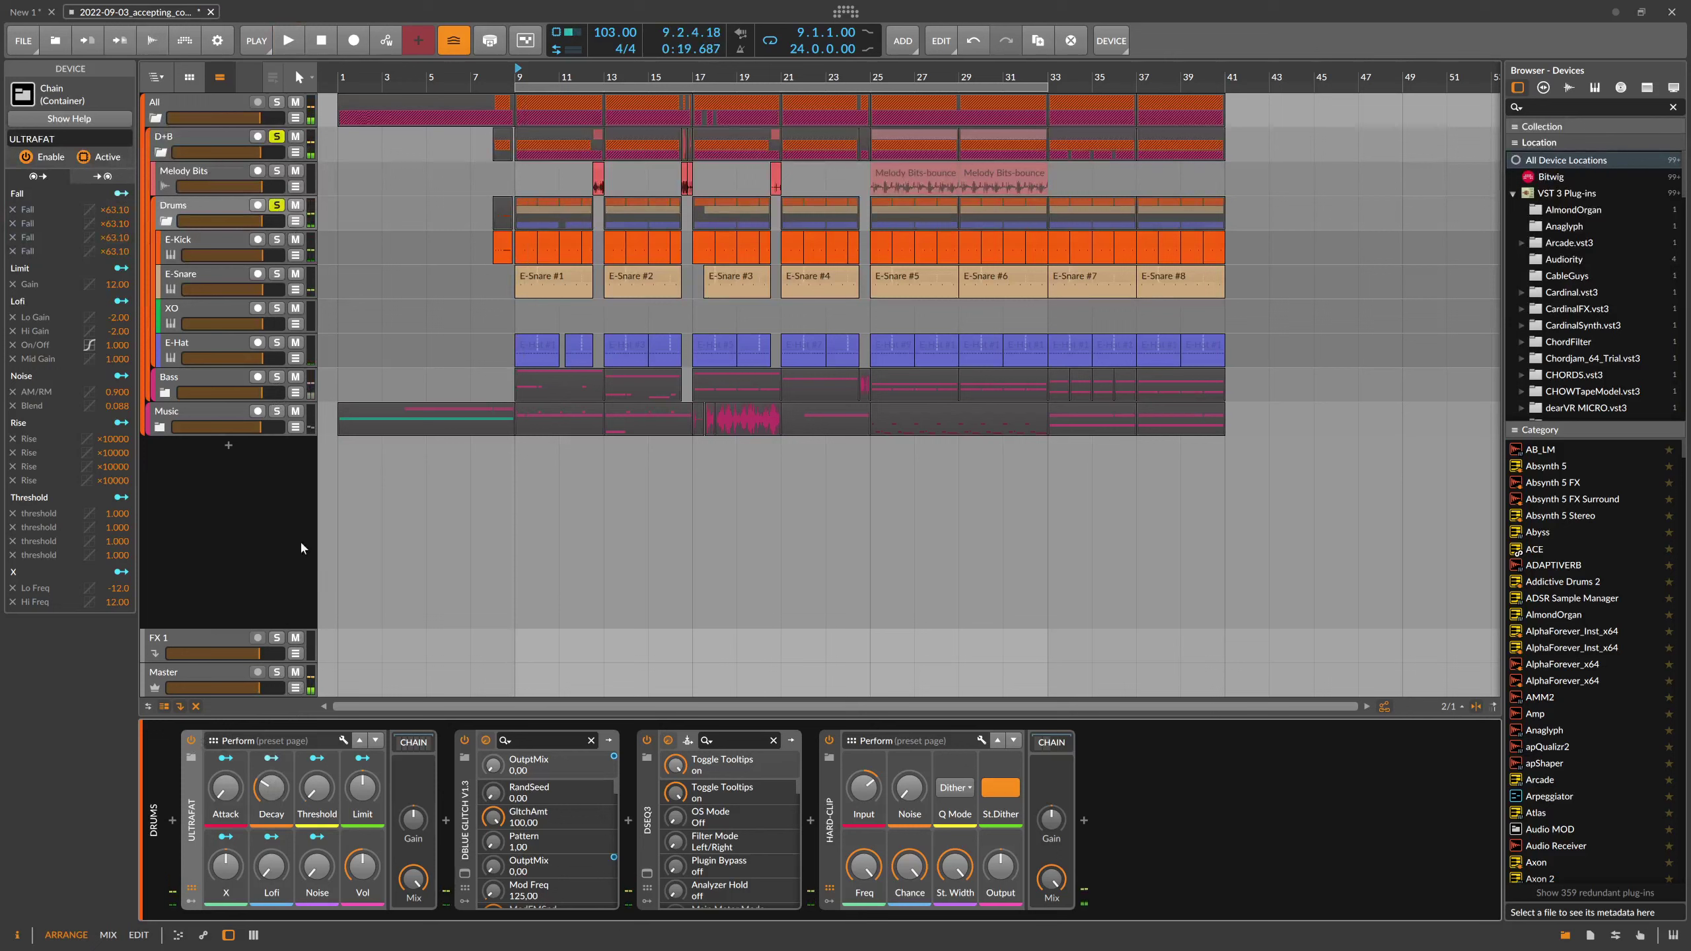
pyautogui.press('space')
# - Compare the drums with ULTRAFAT bypassed and enabled during playback, leaving it enabled and stopping playback
pyautogui.click(190, 740)
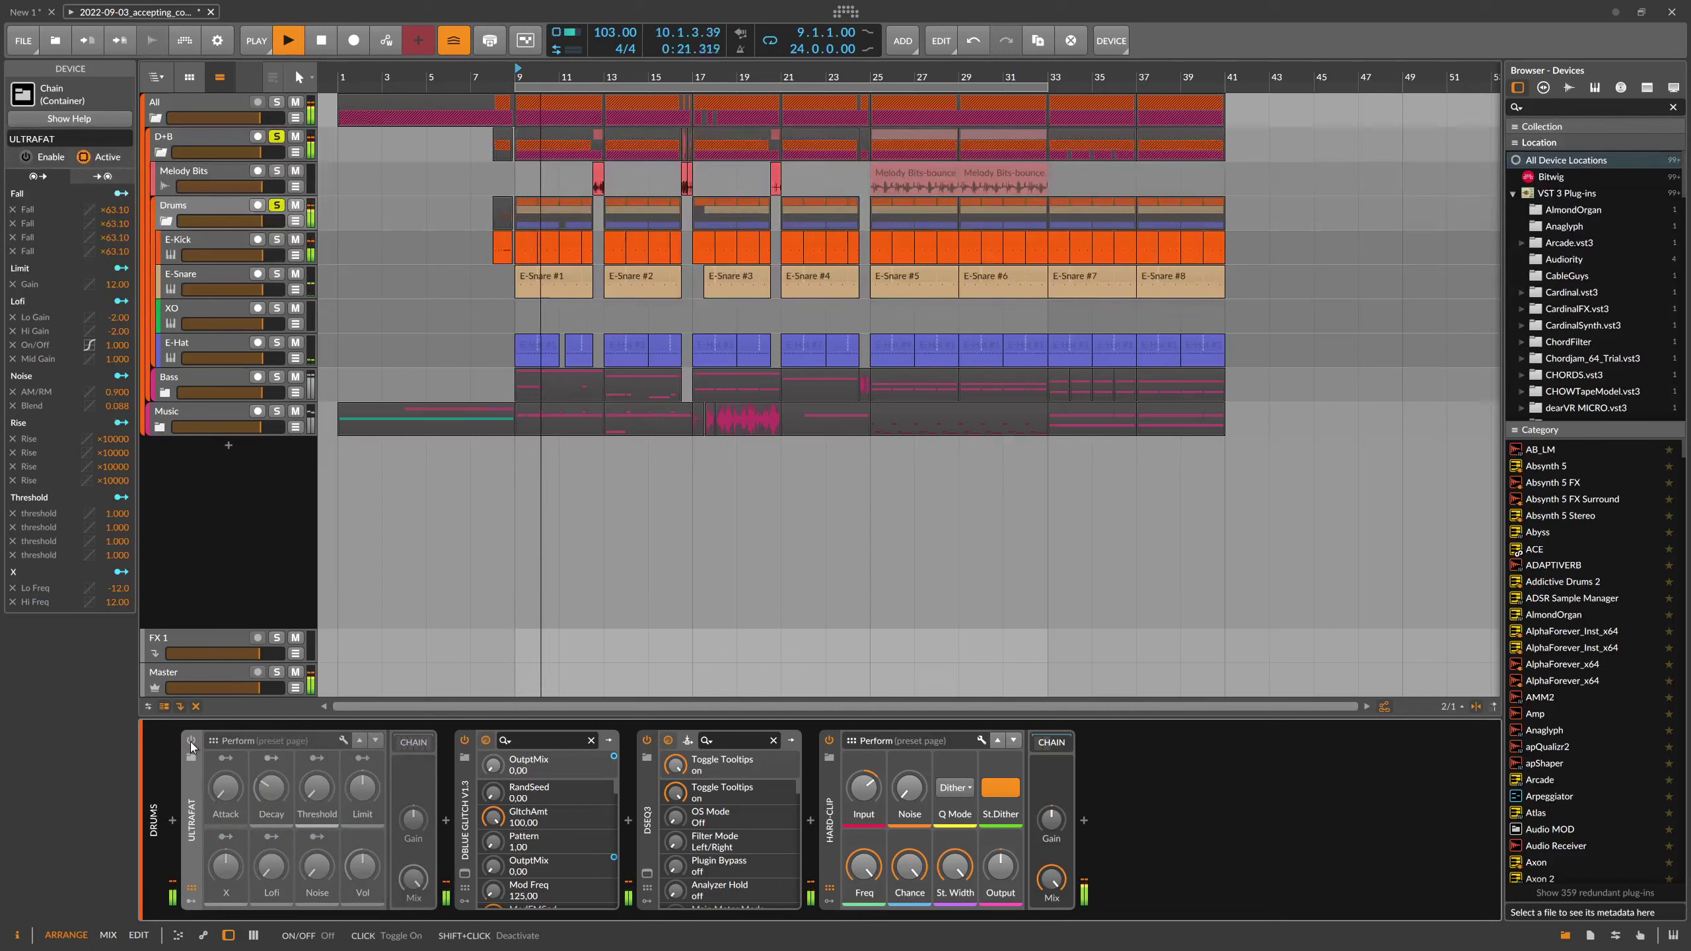
pyautogui.click(190, 741)
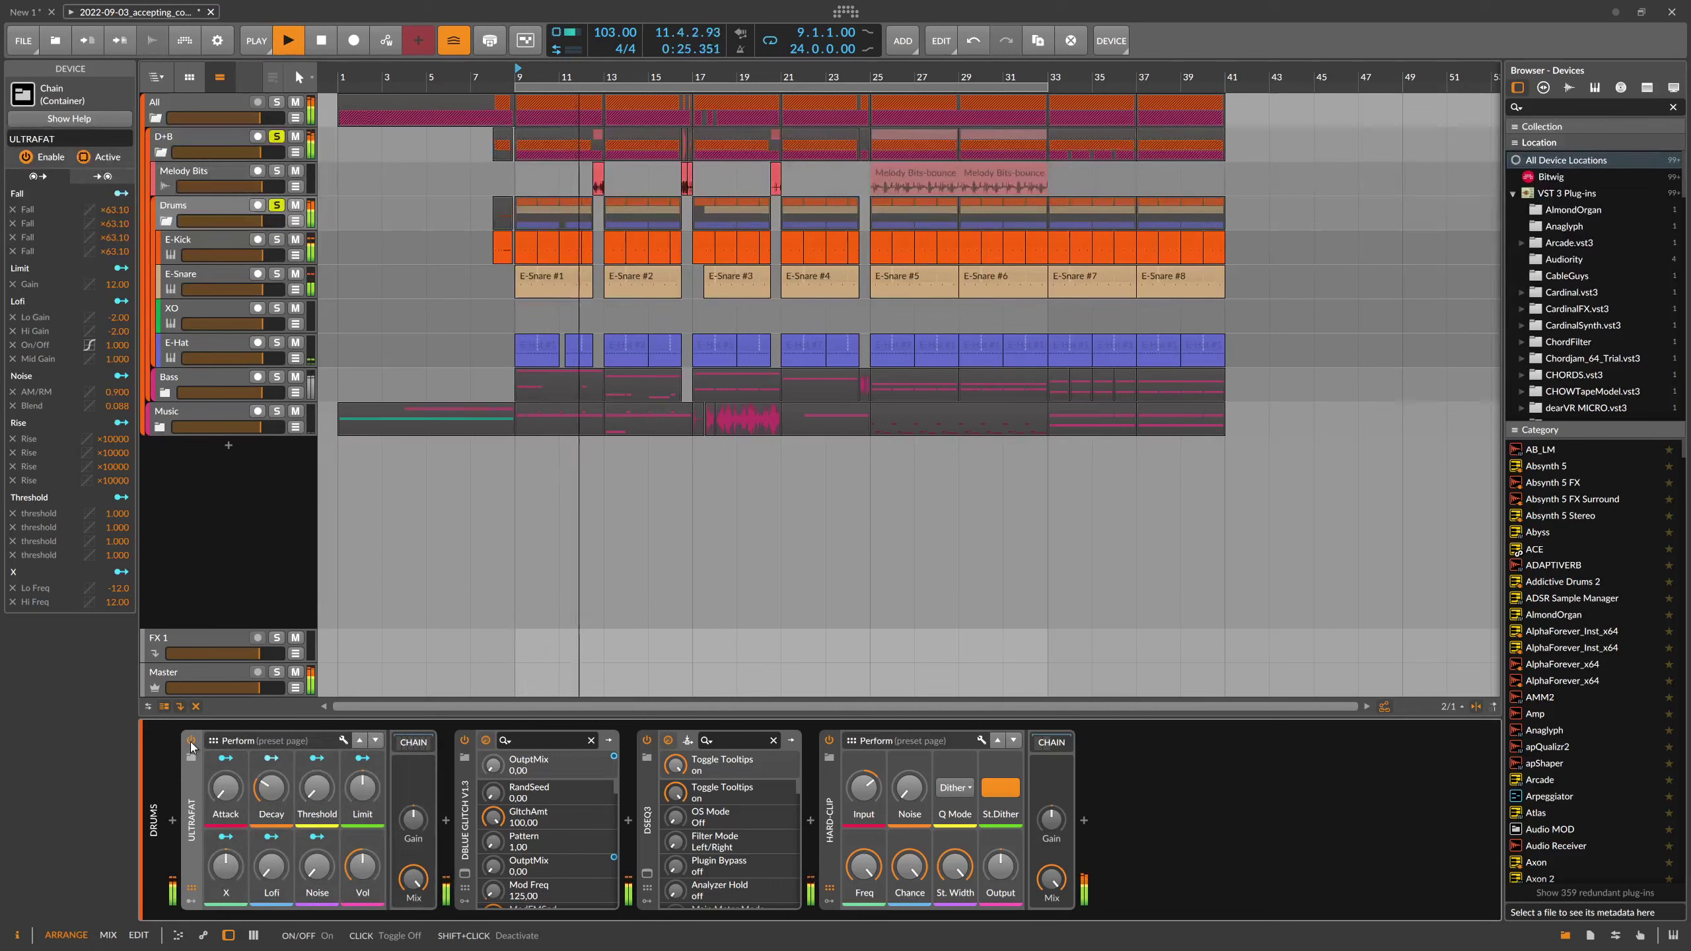
pyautogui.click(190, 740)
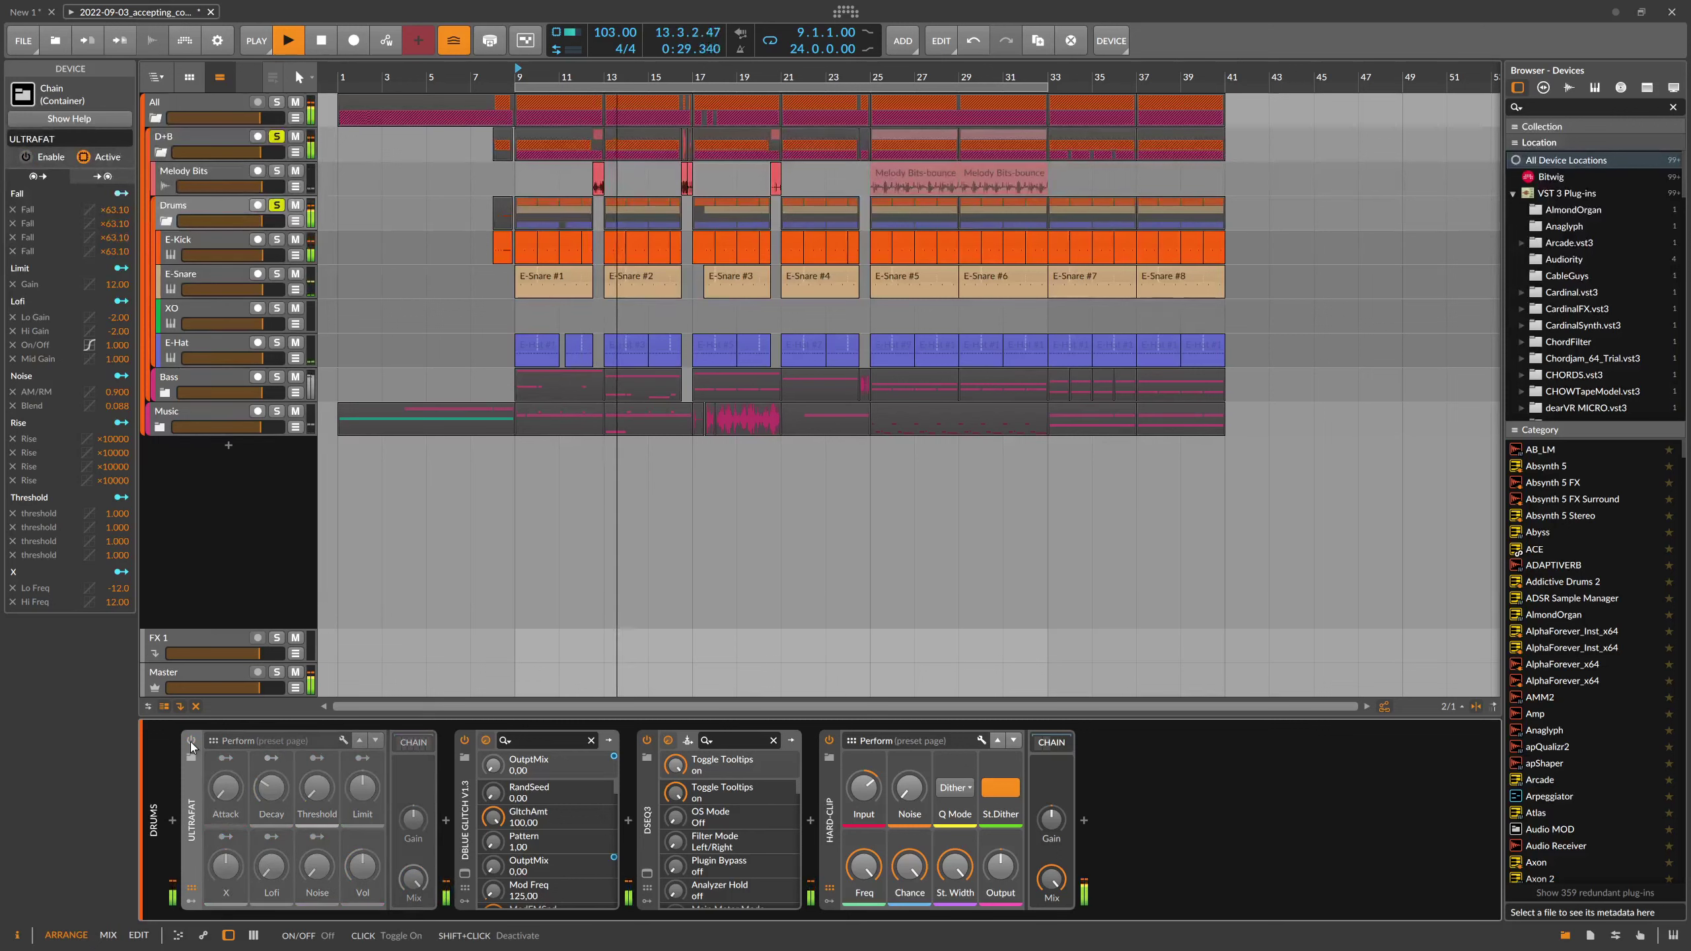
pyautogui.click(190, 741)
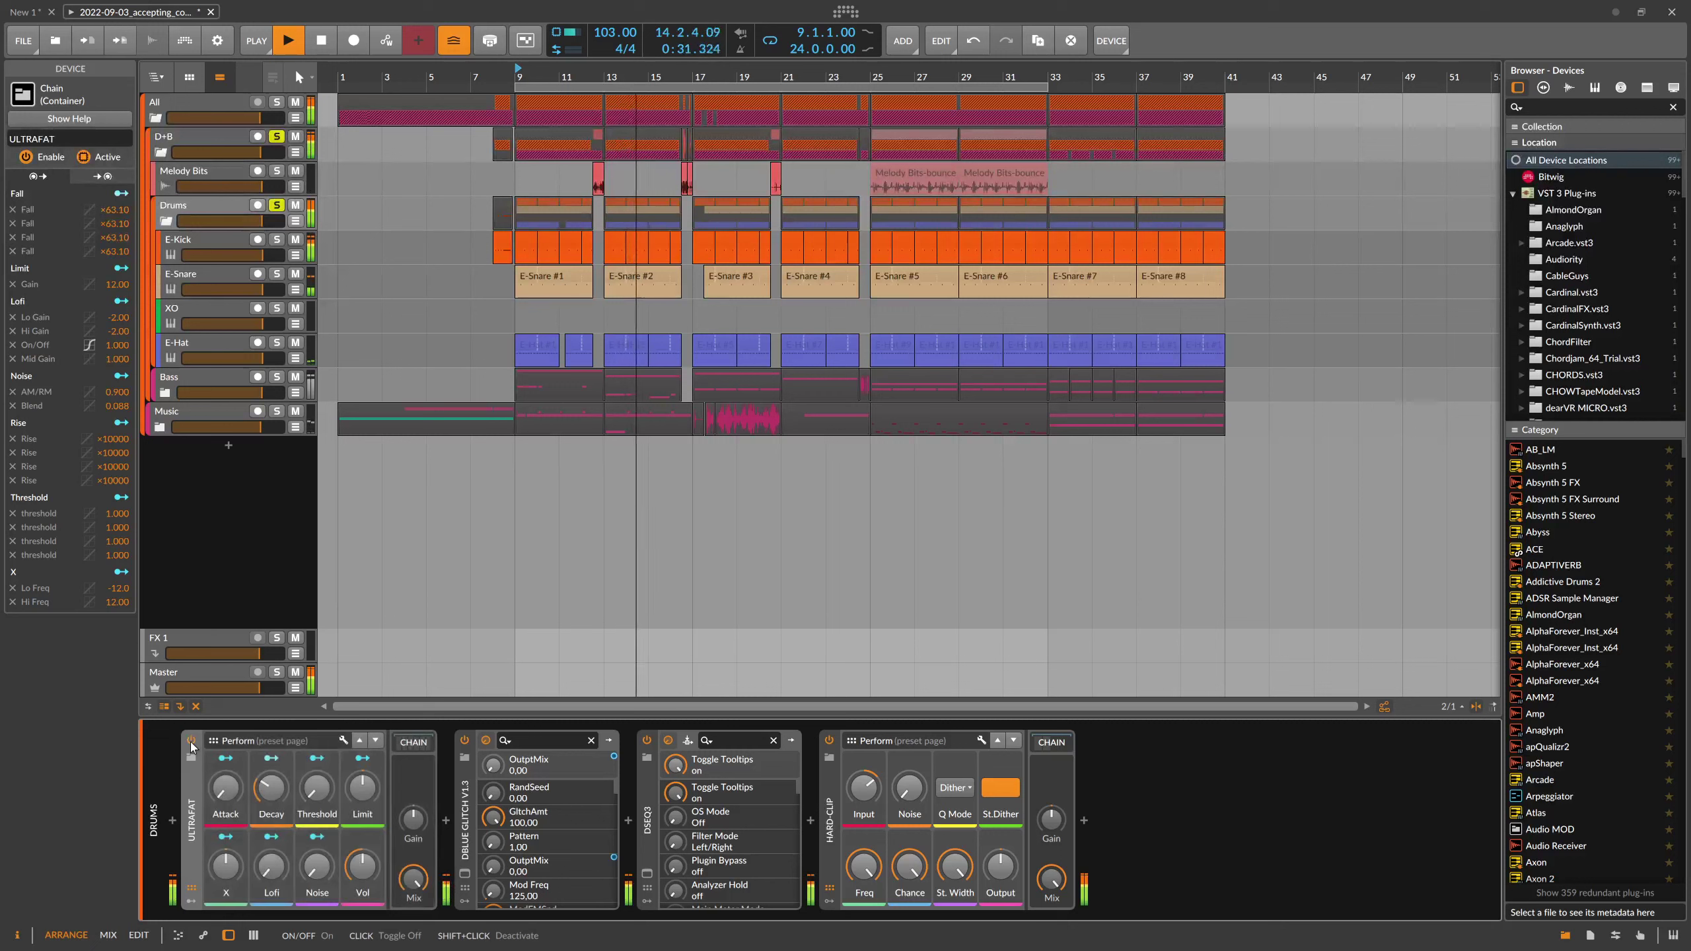
pyautogui.press('space')
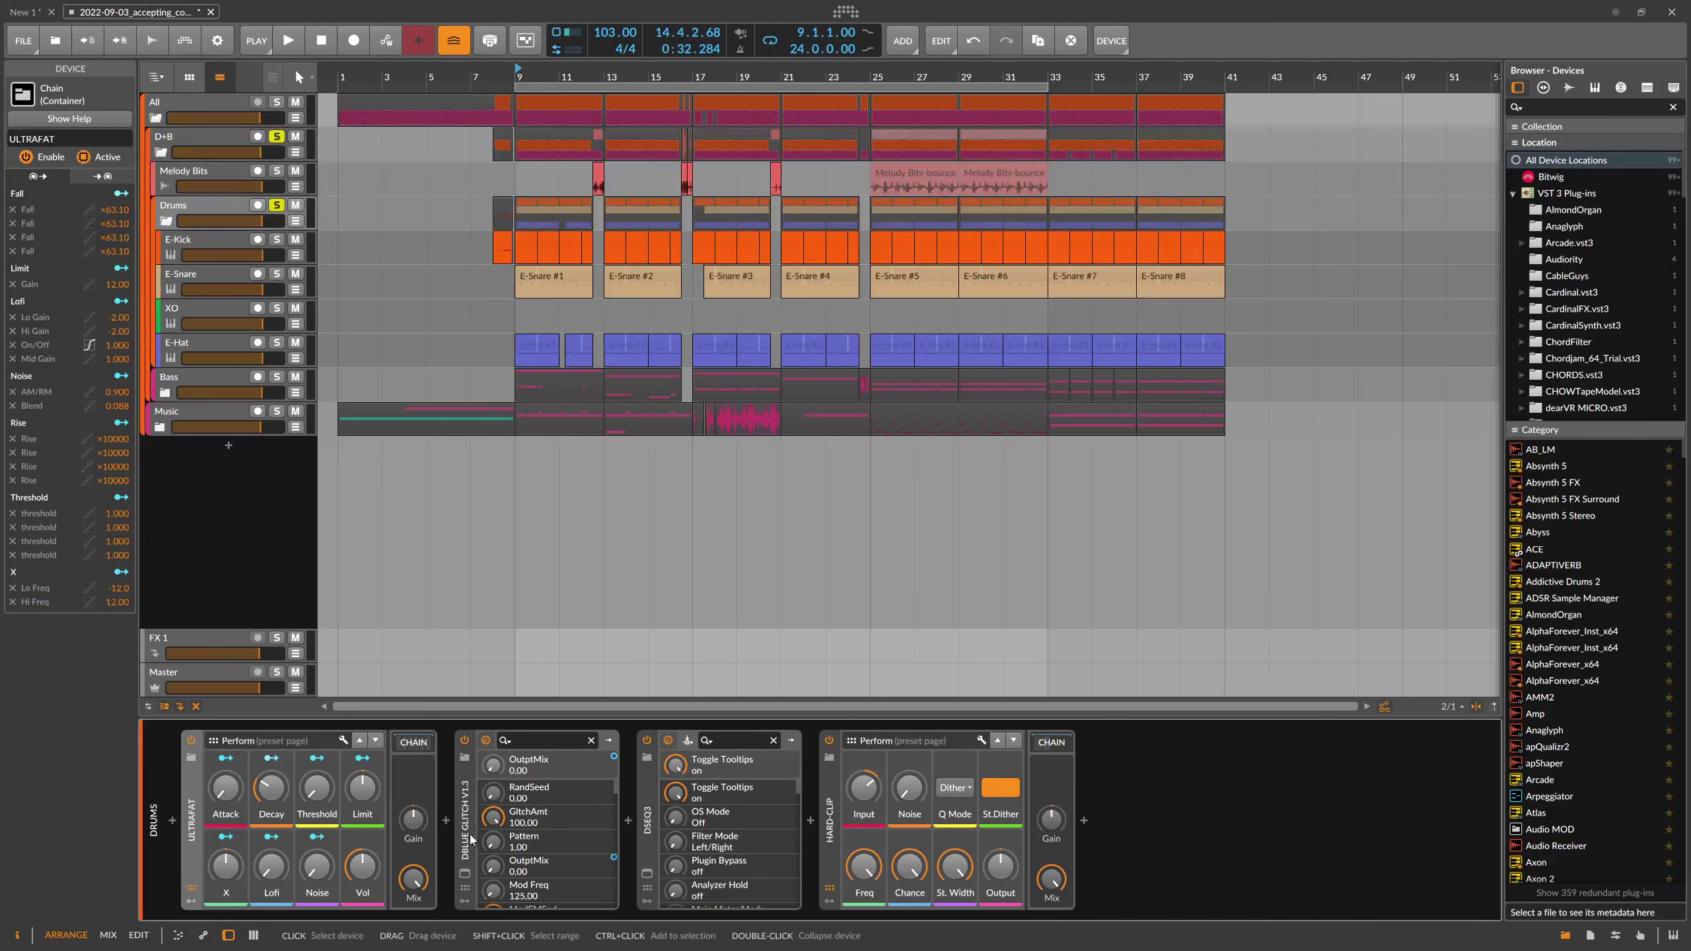
# - View the dblue Glitch v1.3 plug-in window on the Drums group and show its OutptMix automation lane
pyautogui.click(466, 874)
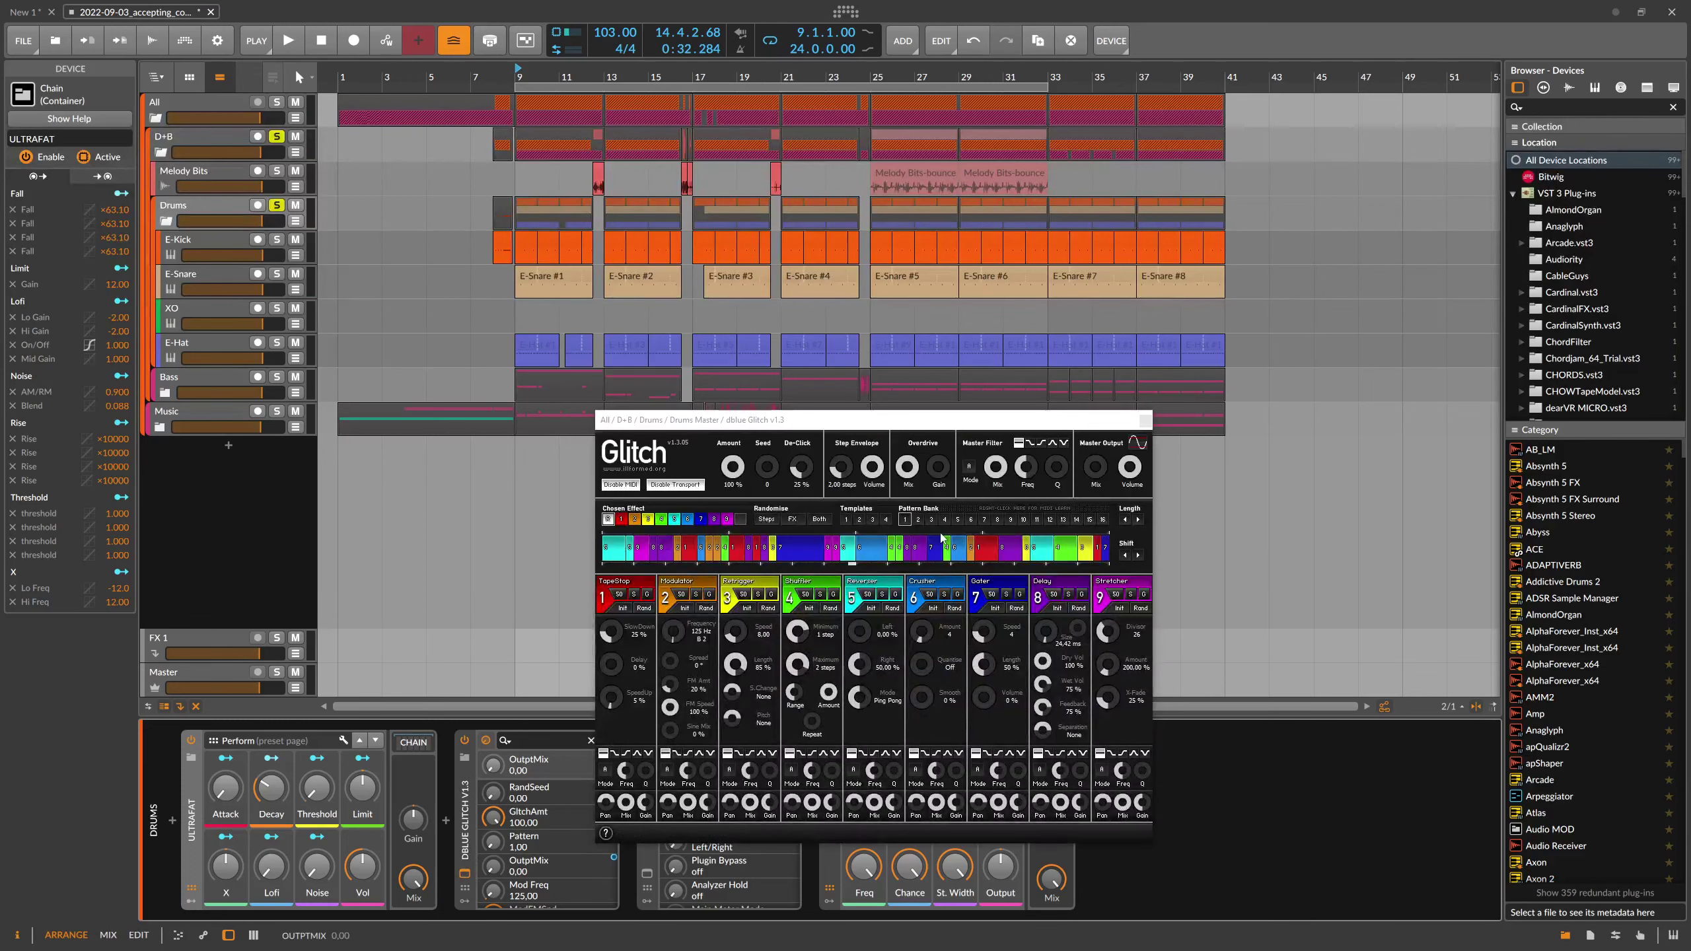
pyautogui.click(1144, 420)
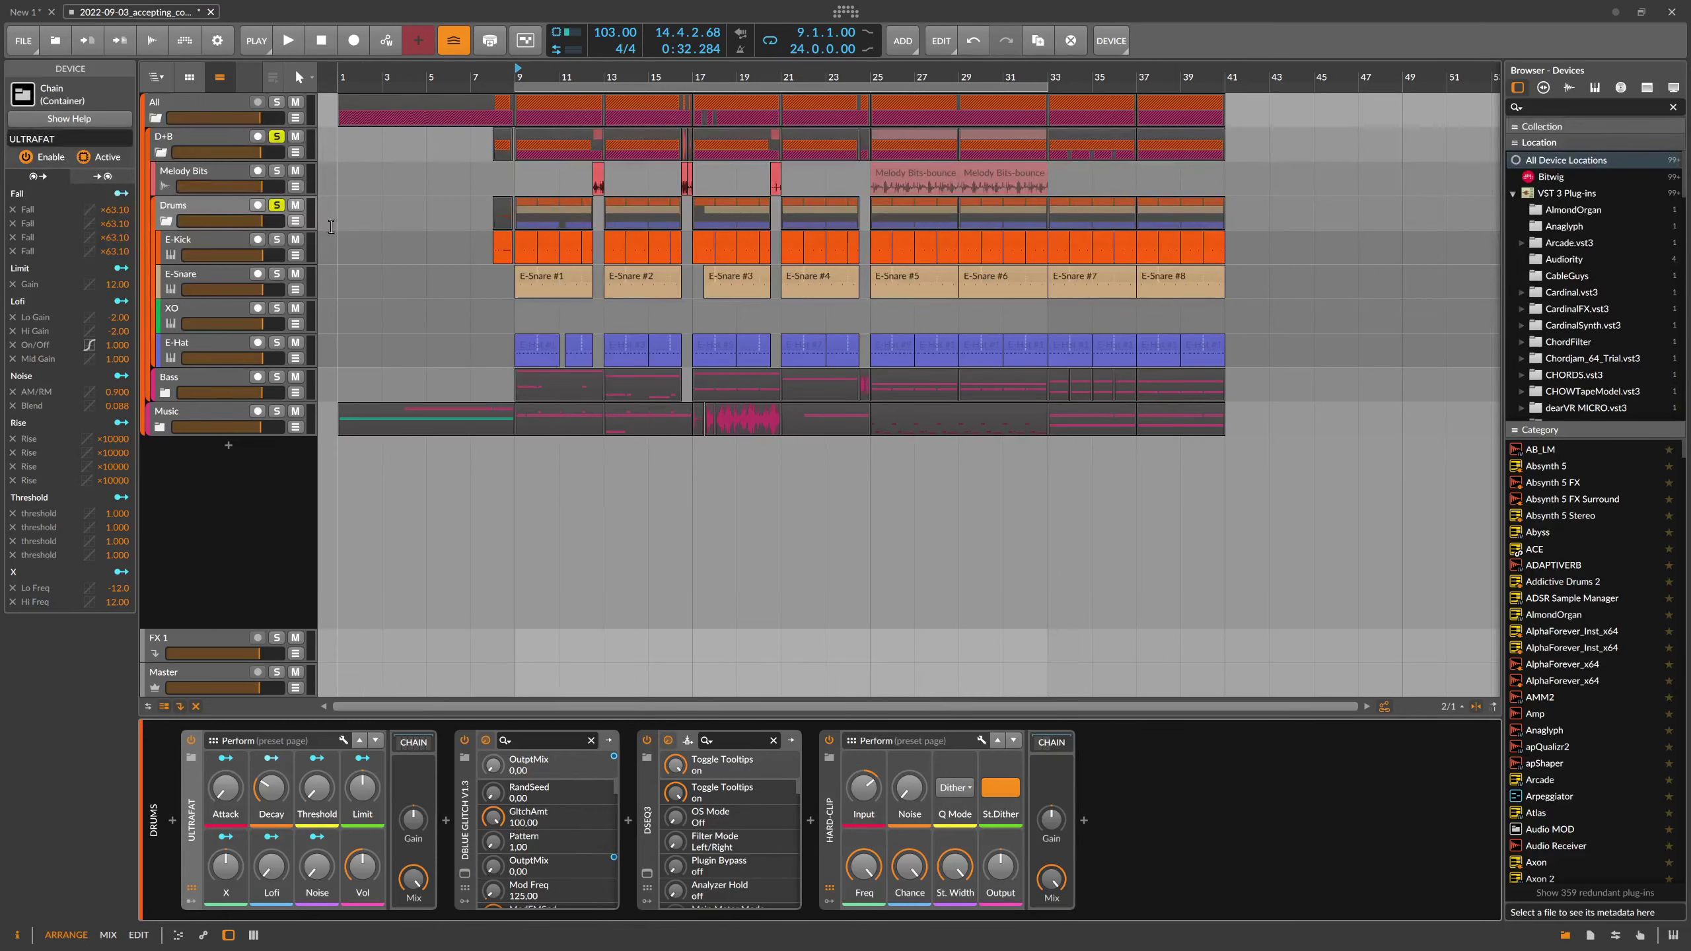
pyautogui.click(295, 221)
pyautogui.click(288, 240)
pyautogui.click(253, 266)
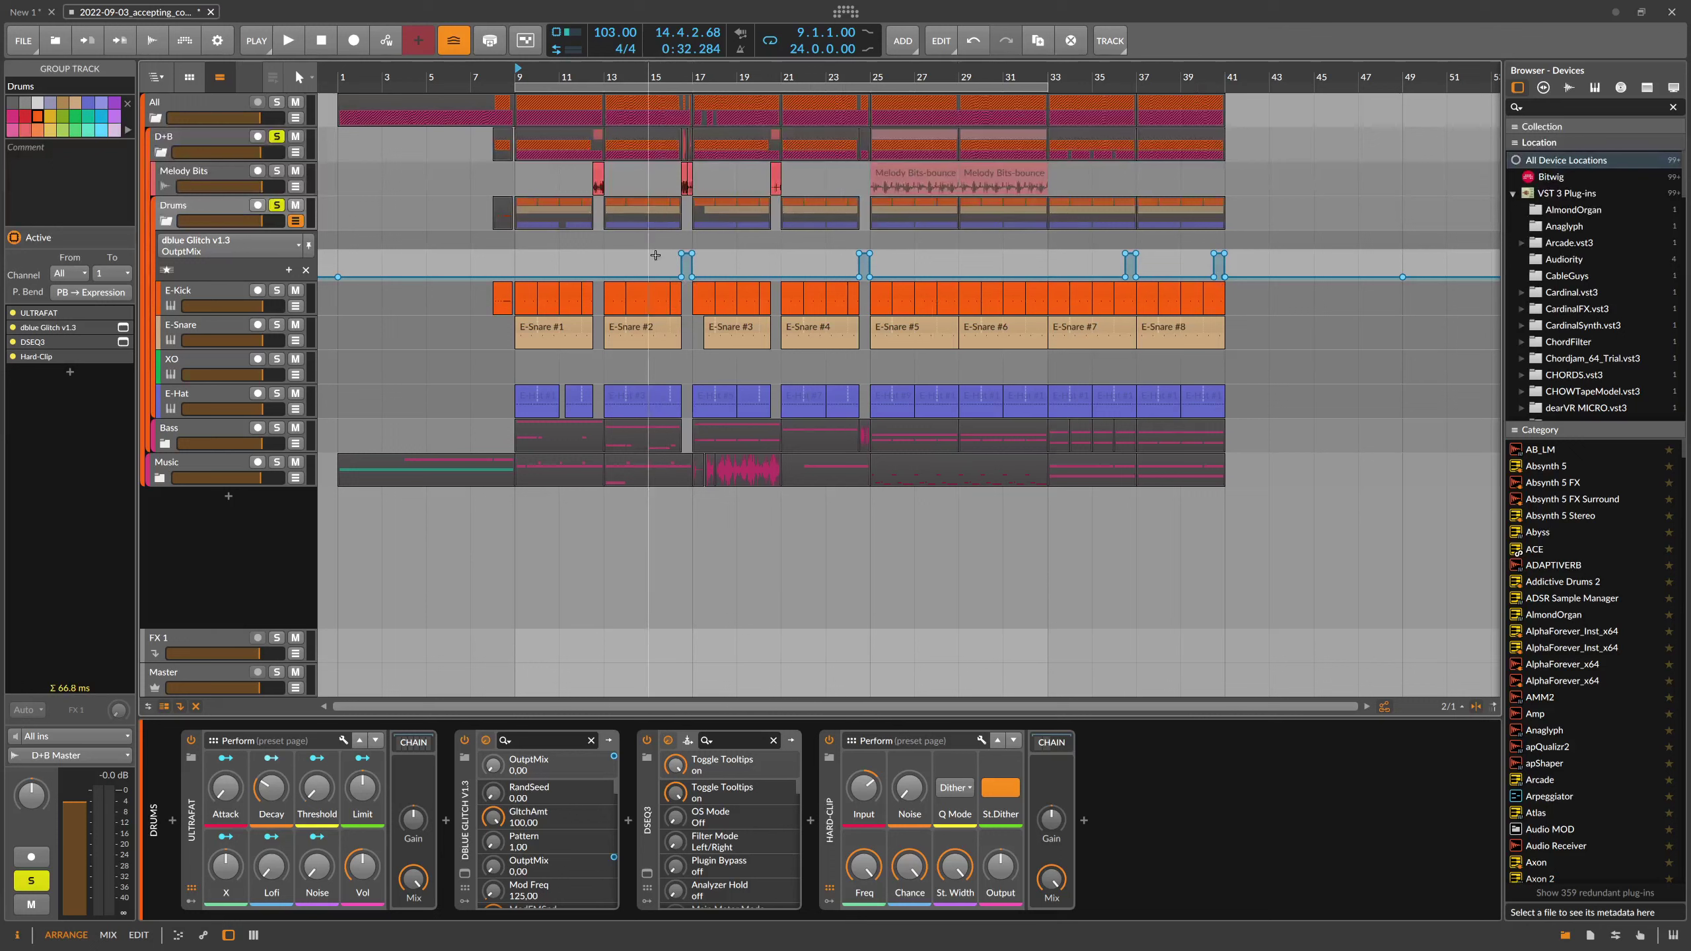
pyautogui.moveTo(687, 261)
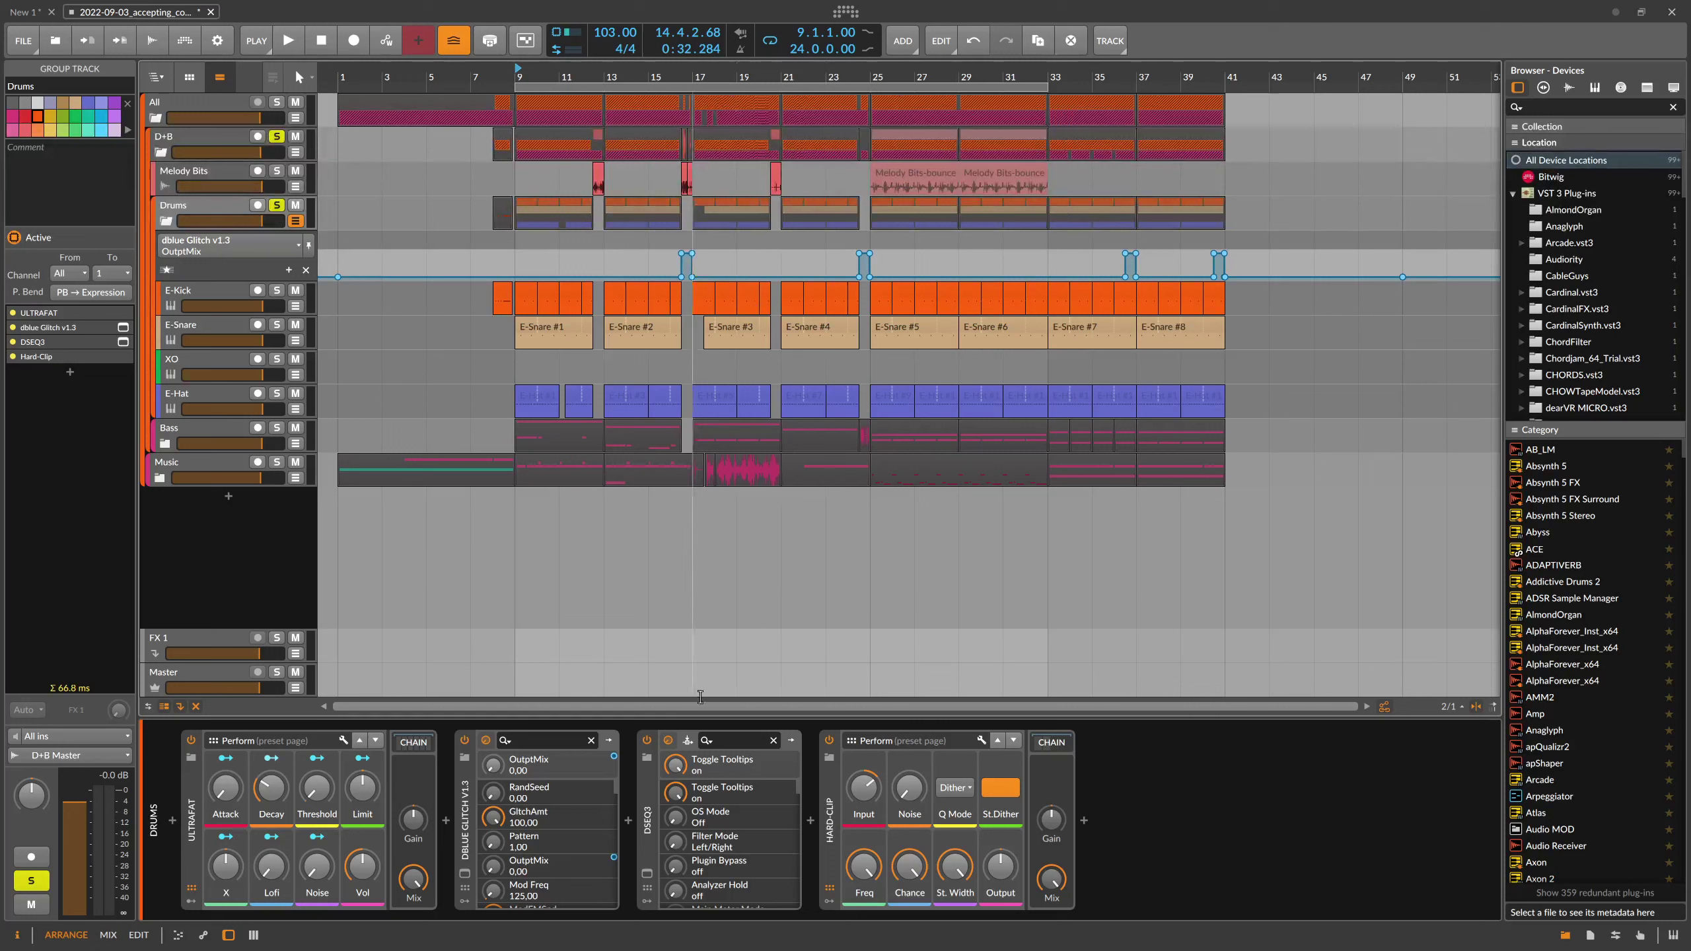
# - Examine the DSEQ3 plug-in on the Drums group while playing from bar 21, and select the Hard-Clip device
pyautogui.click(646, 873)
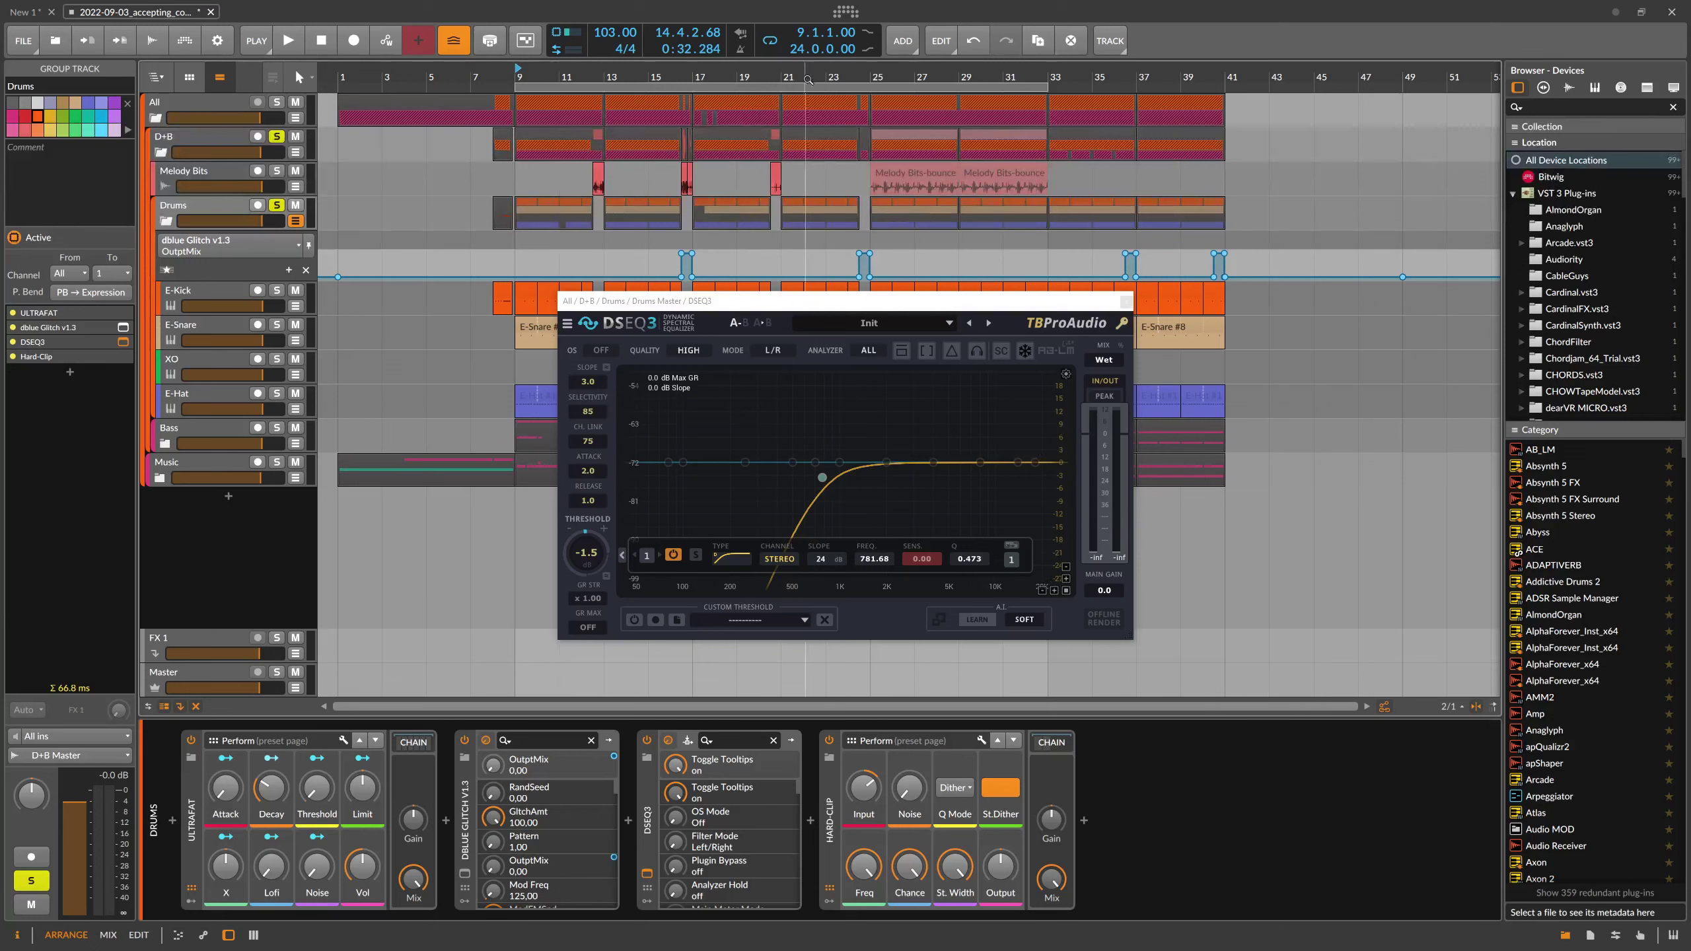
pyautogui.click(784, 72)
pyautogui.press('space')
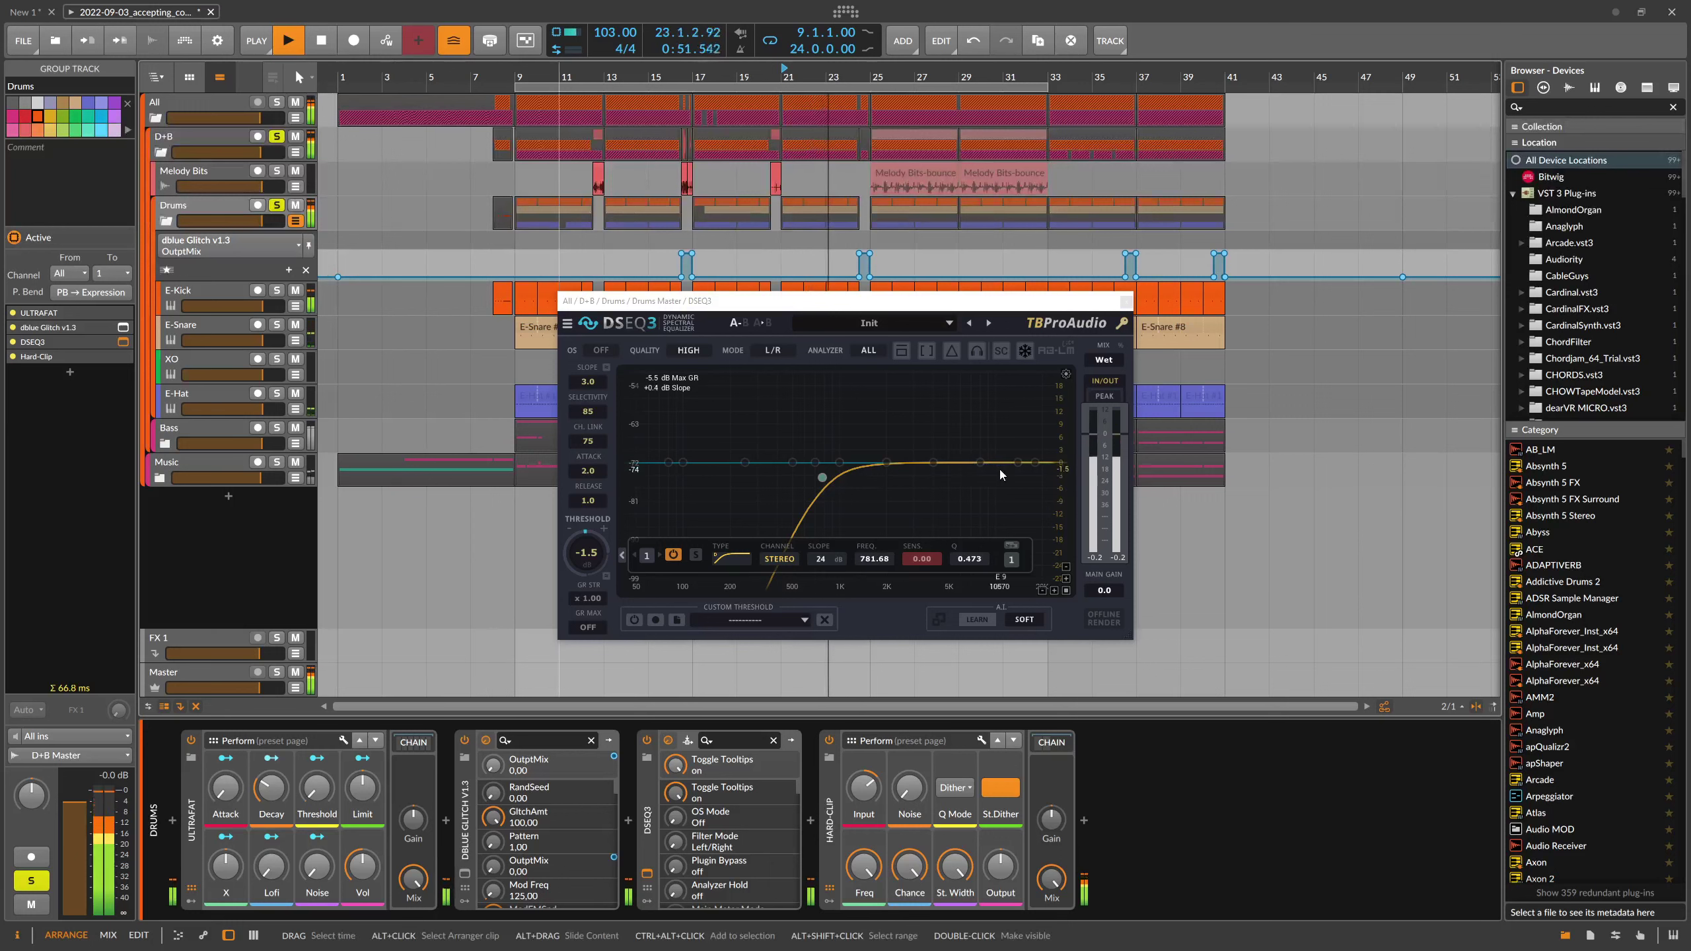
pyautogui.click(1125, 301)
pyautogui.press('space')
pyautogui.click(830, 826)
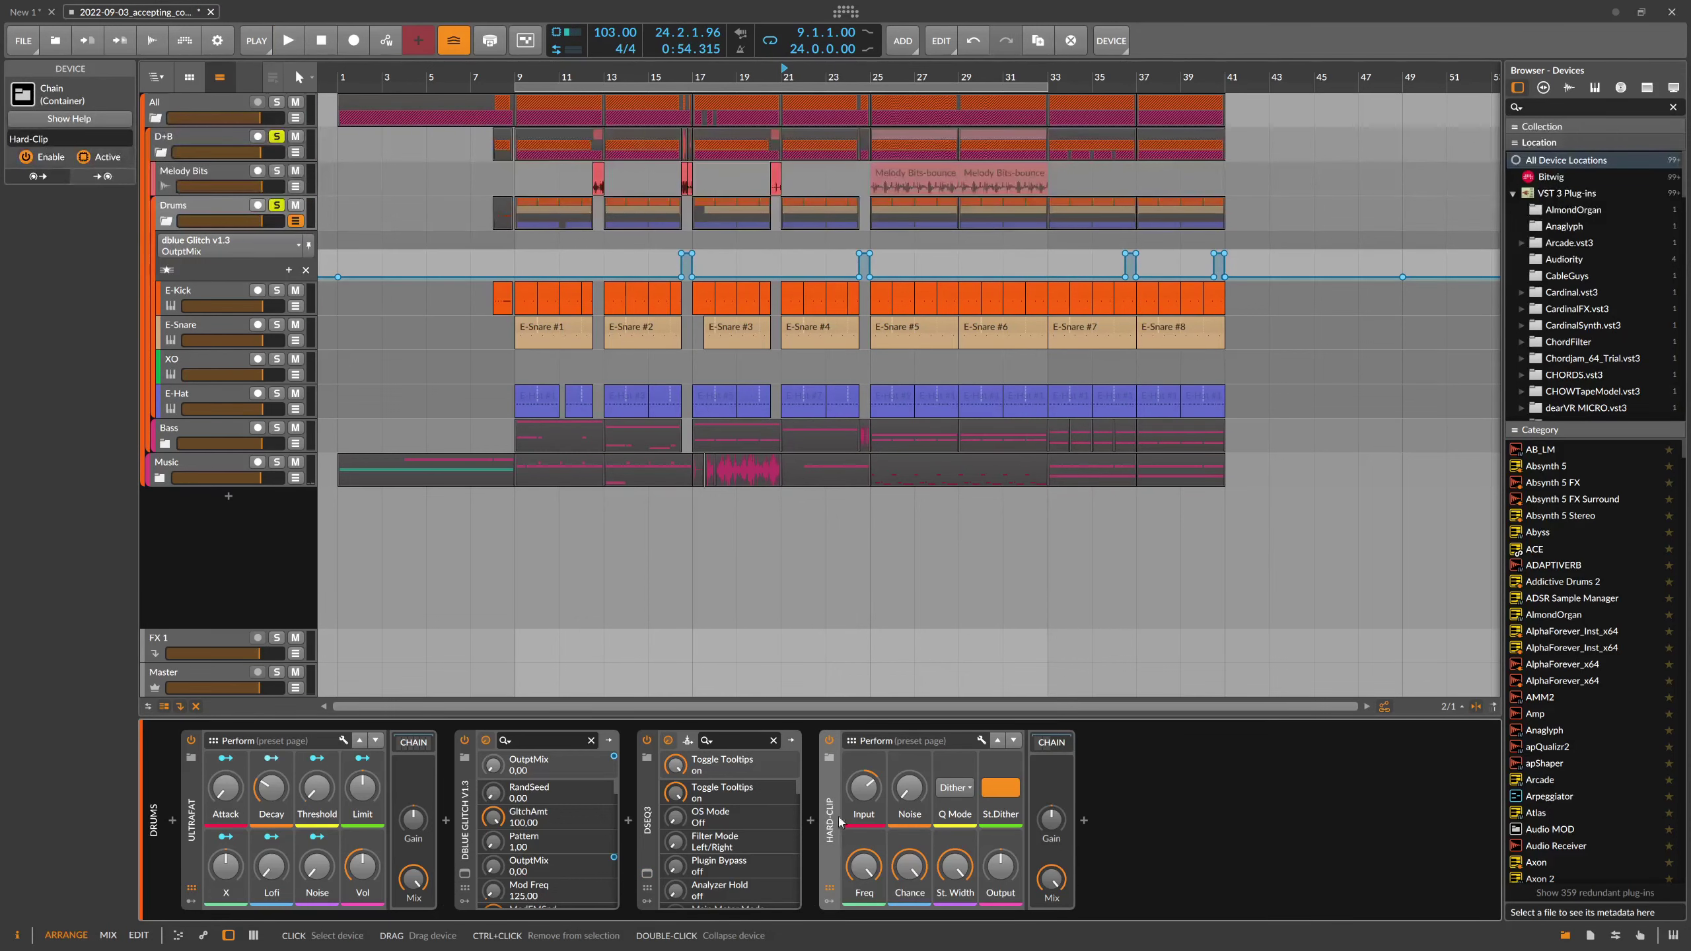
# - Unsolo the Drums group and hide its automation lane
pyautogui.click(276, 206)
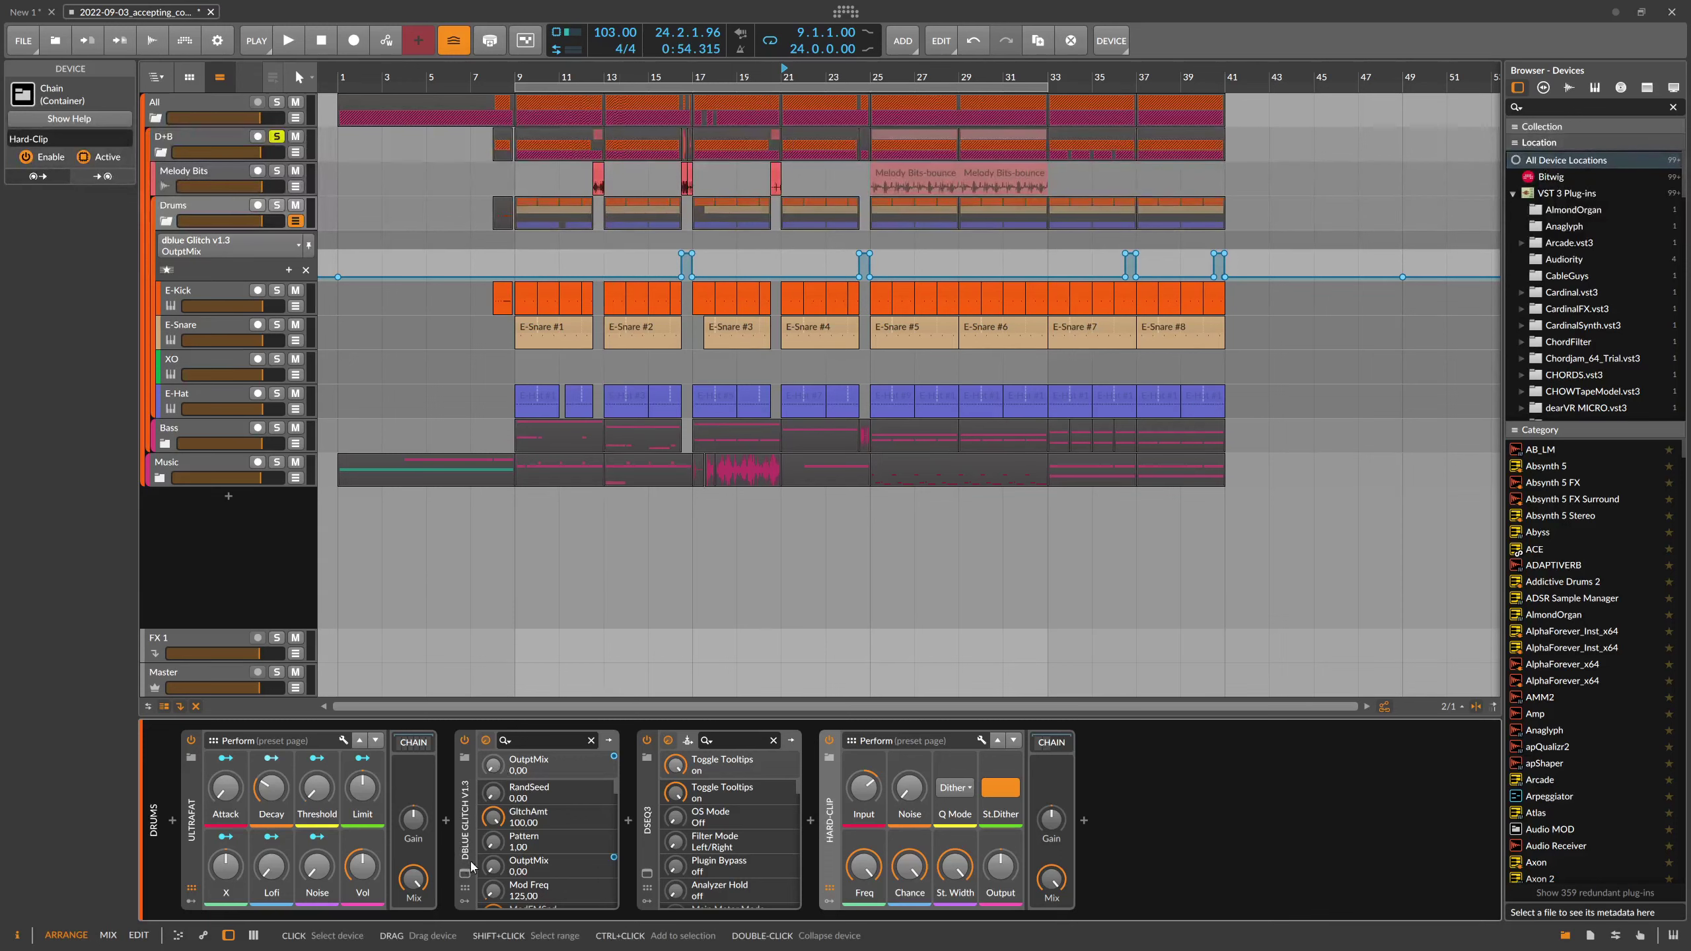
pyautogui.scroll(5, 695, 74)
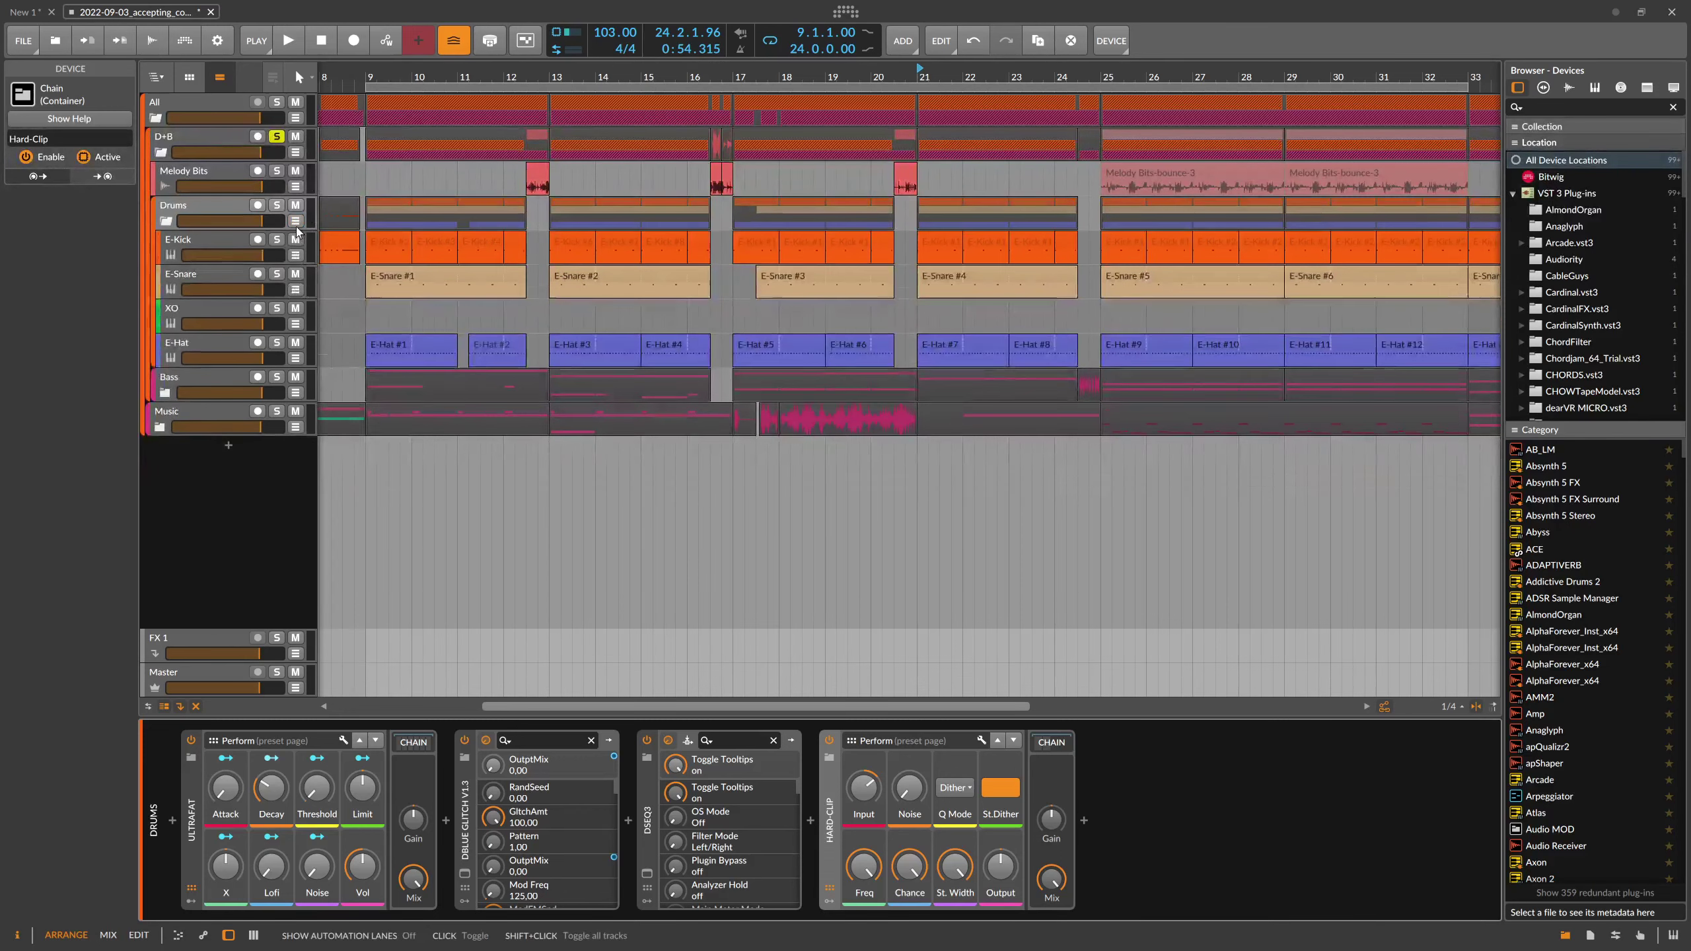
pyautogui.click(302, 252)
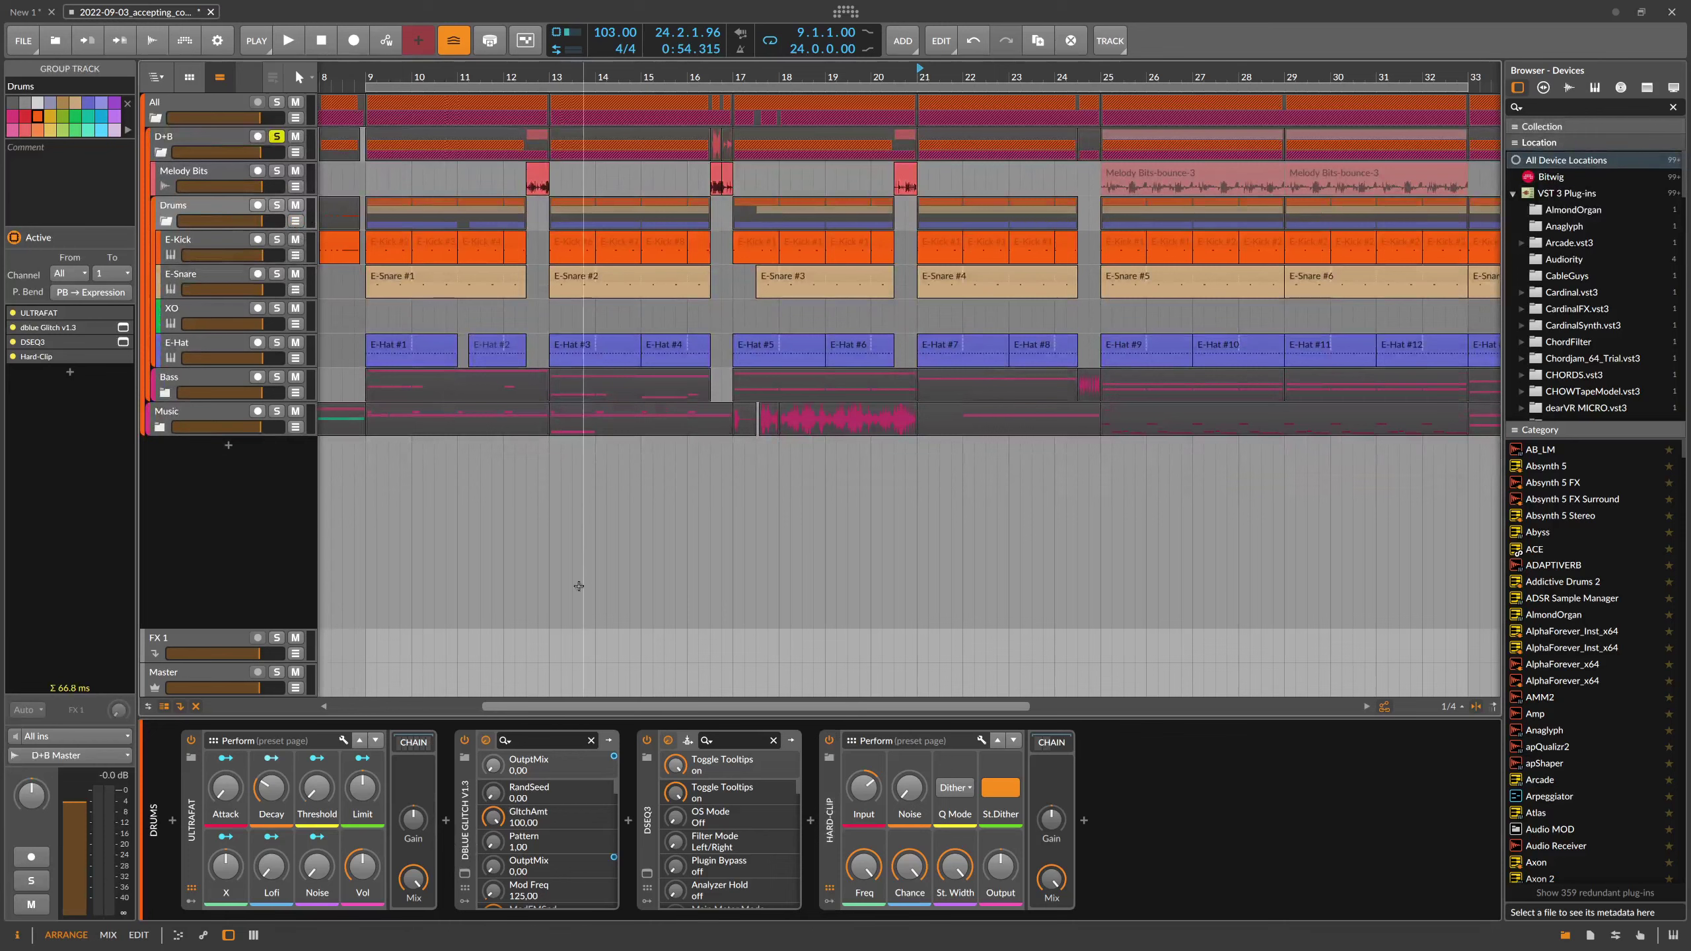
# - Solo the Melody Bits track and play its first clip from 12.3
pyautogui.moveTo(530, 75); pyautogui.dragTo(240, 186)
pyautogui.click(240, 187)
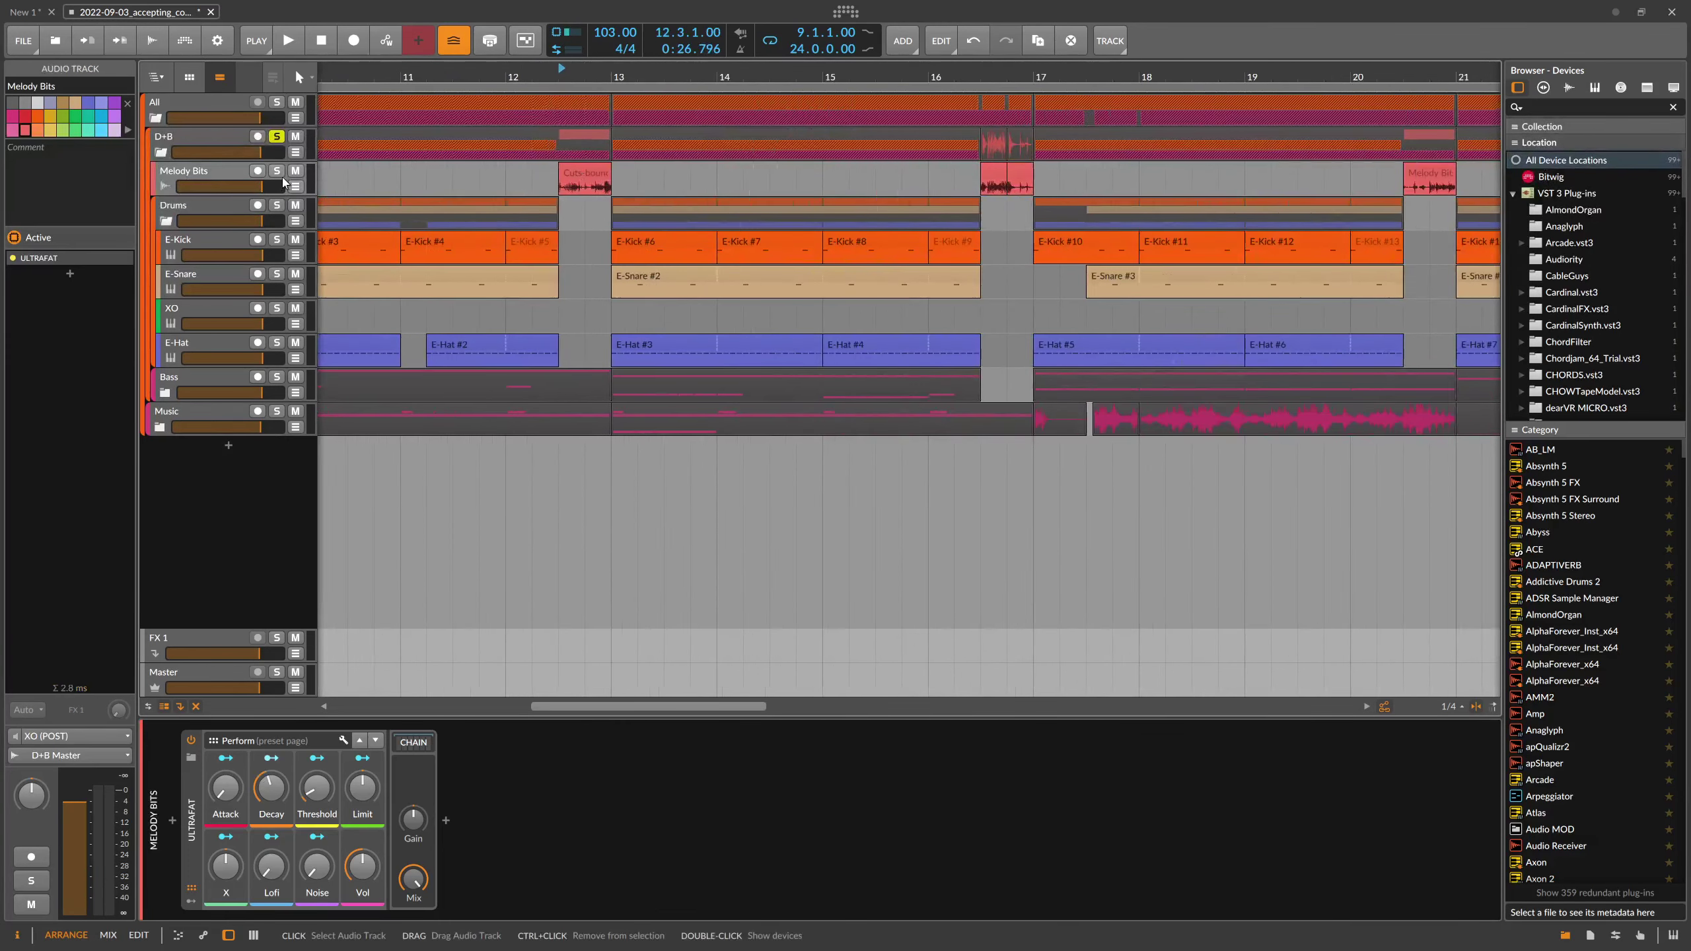
pyautogui.press('s')
pyautogui.press('space')
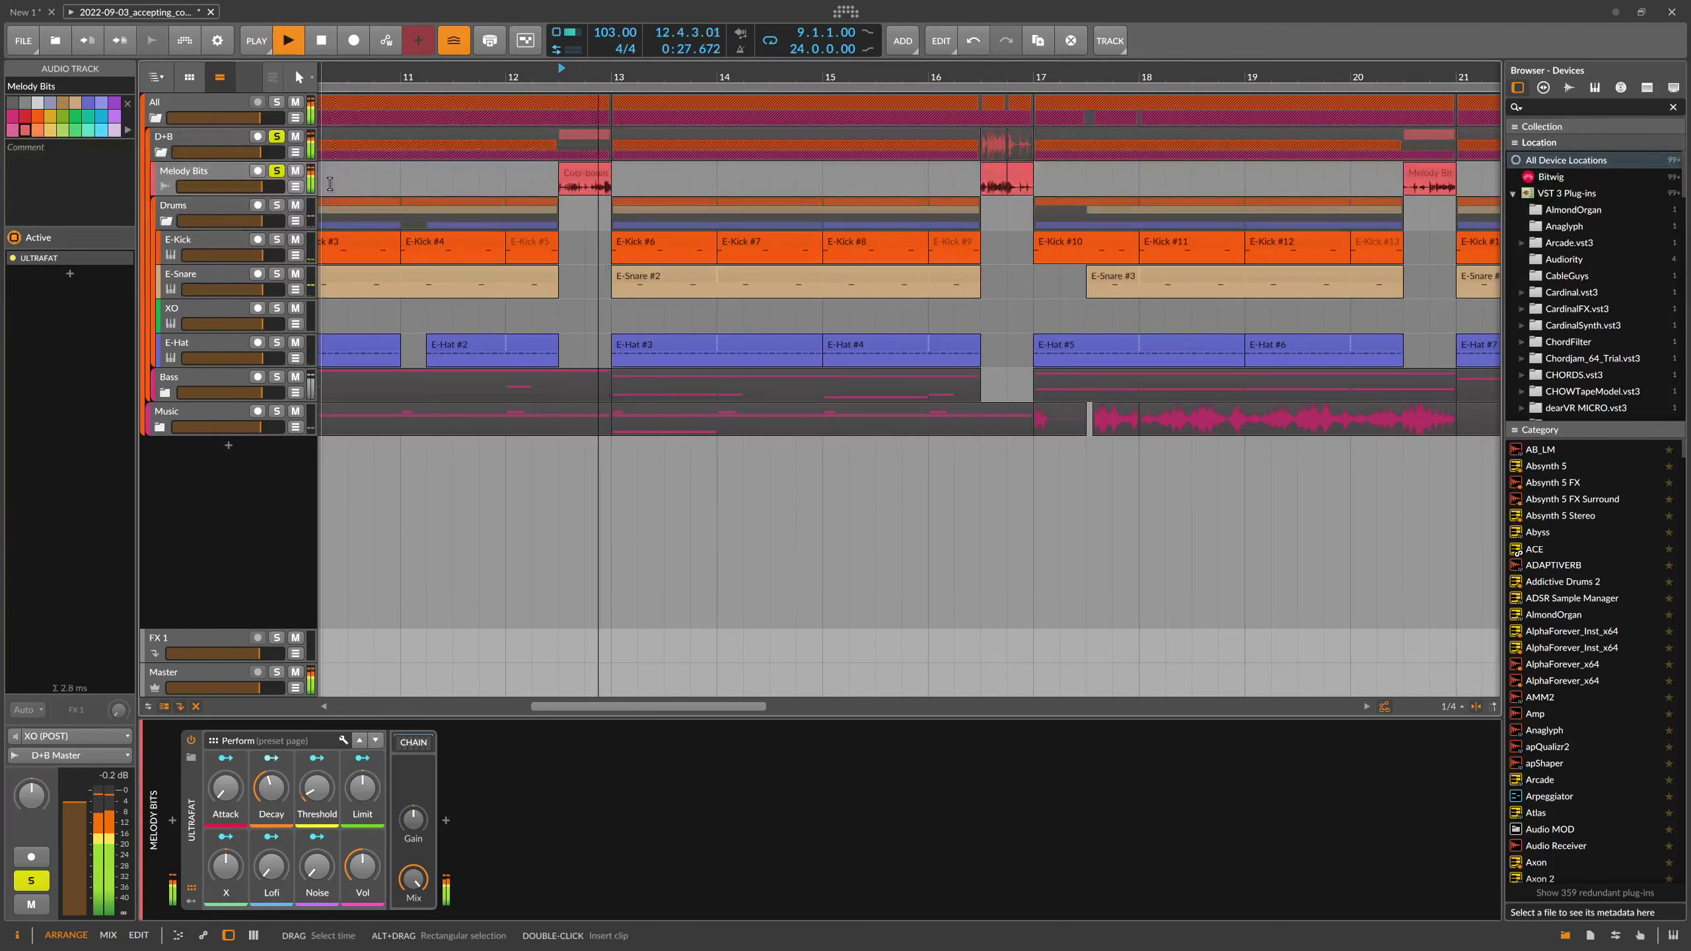
pyautogui.press('space')
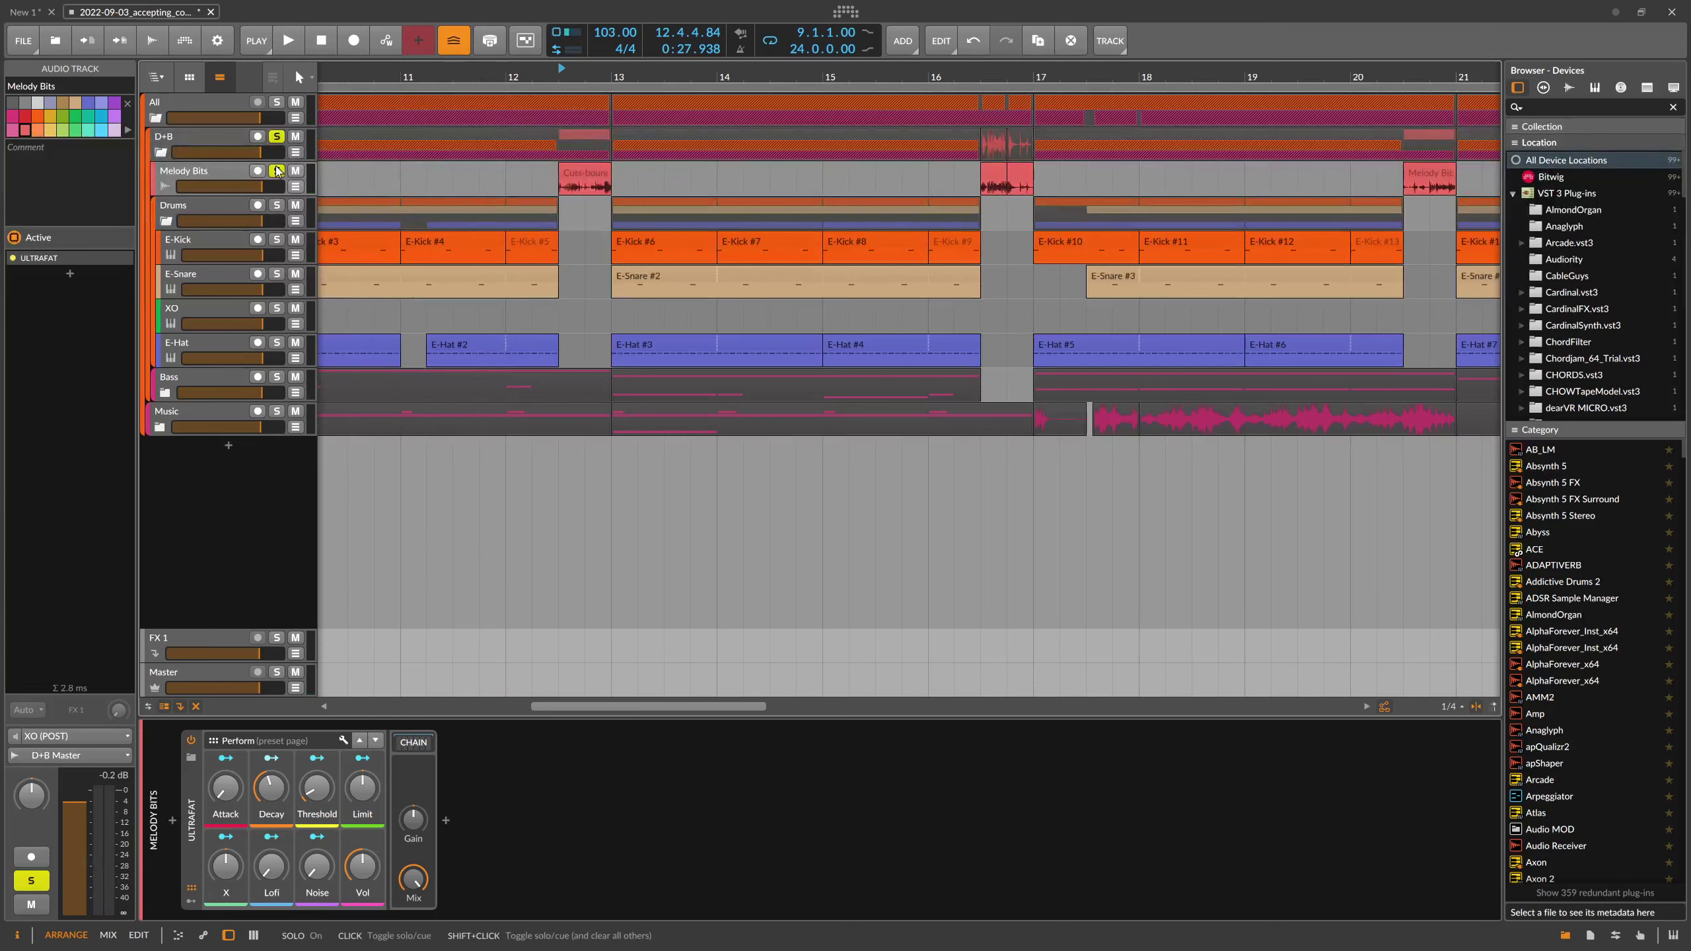
# - Unsolo the Melody Bits track and play the soloed D+B group from bar 12
pyautogui.scroll(-3, 583, 98)
pyautogui.click(585, 98)
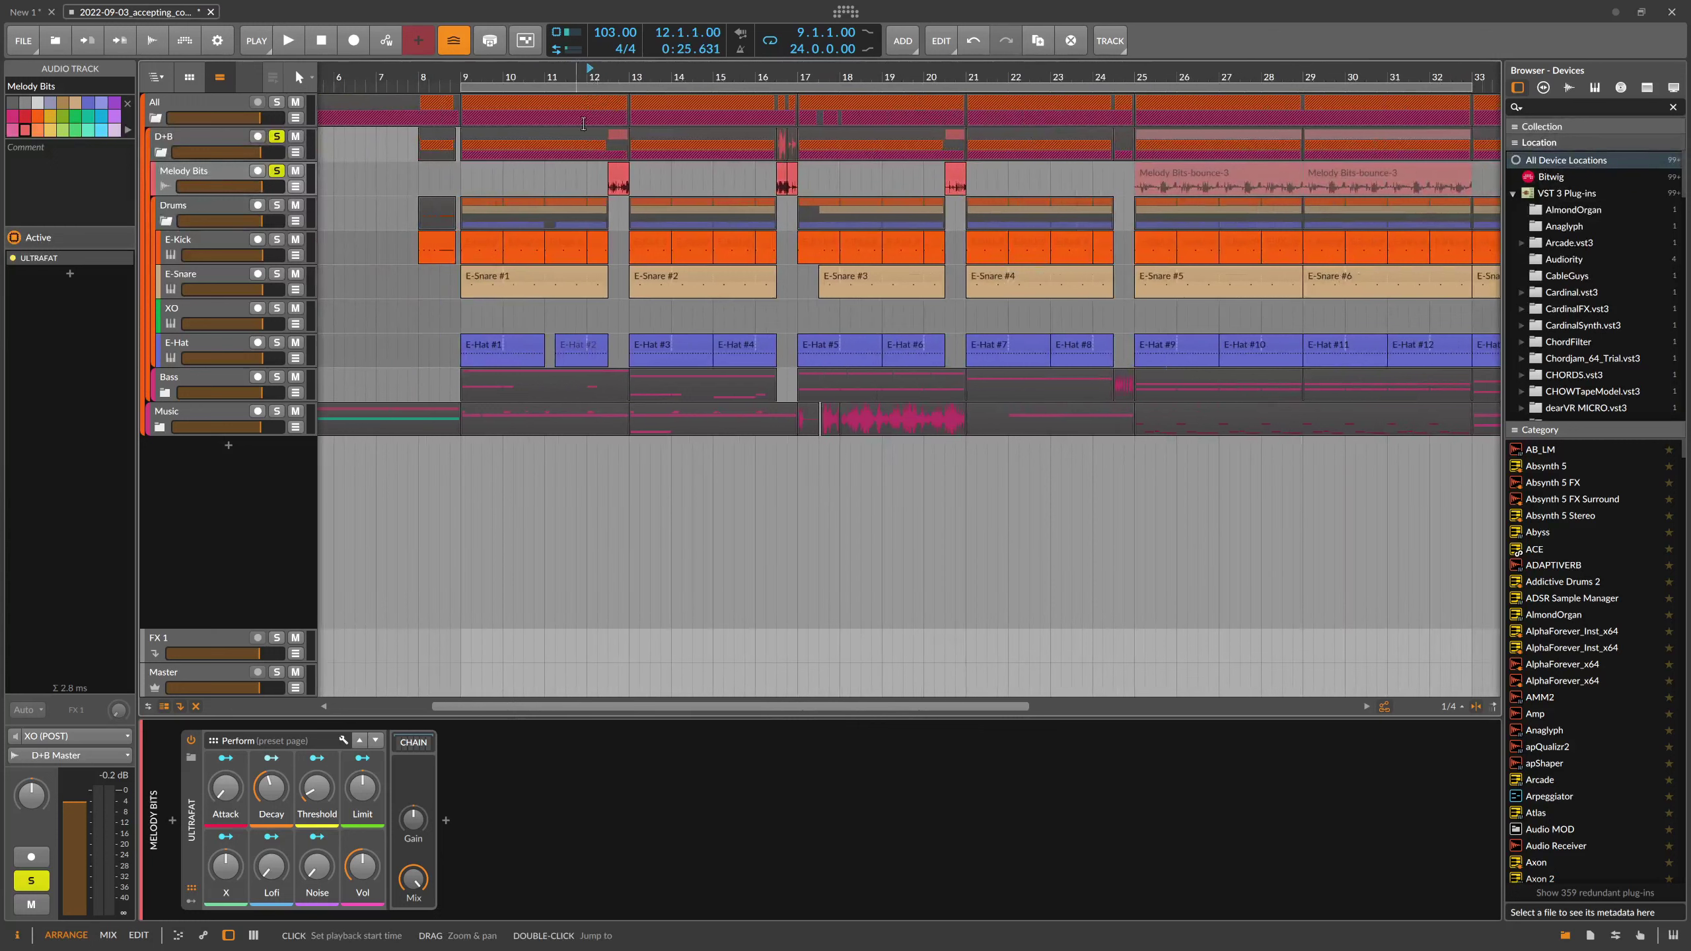
pyautogui.click(276, 172)
pyautogui.press('space')
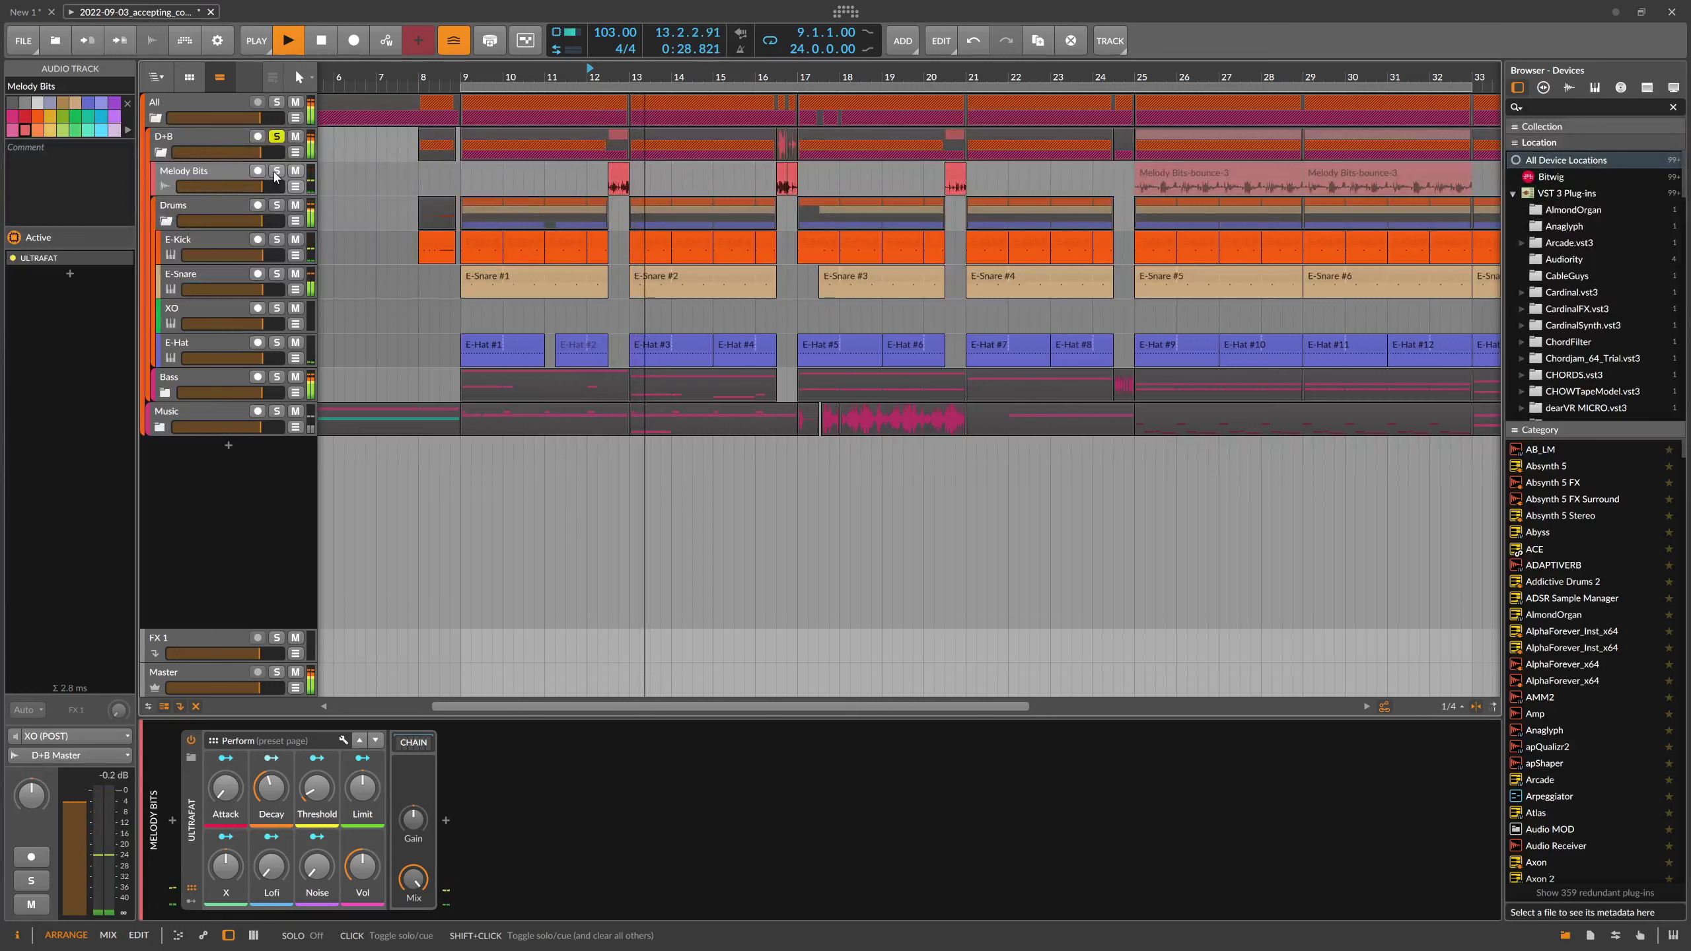
# - Stop playback, collapse the Drums group and solo the Bass group
pyautogui.press('space')
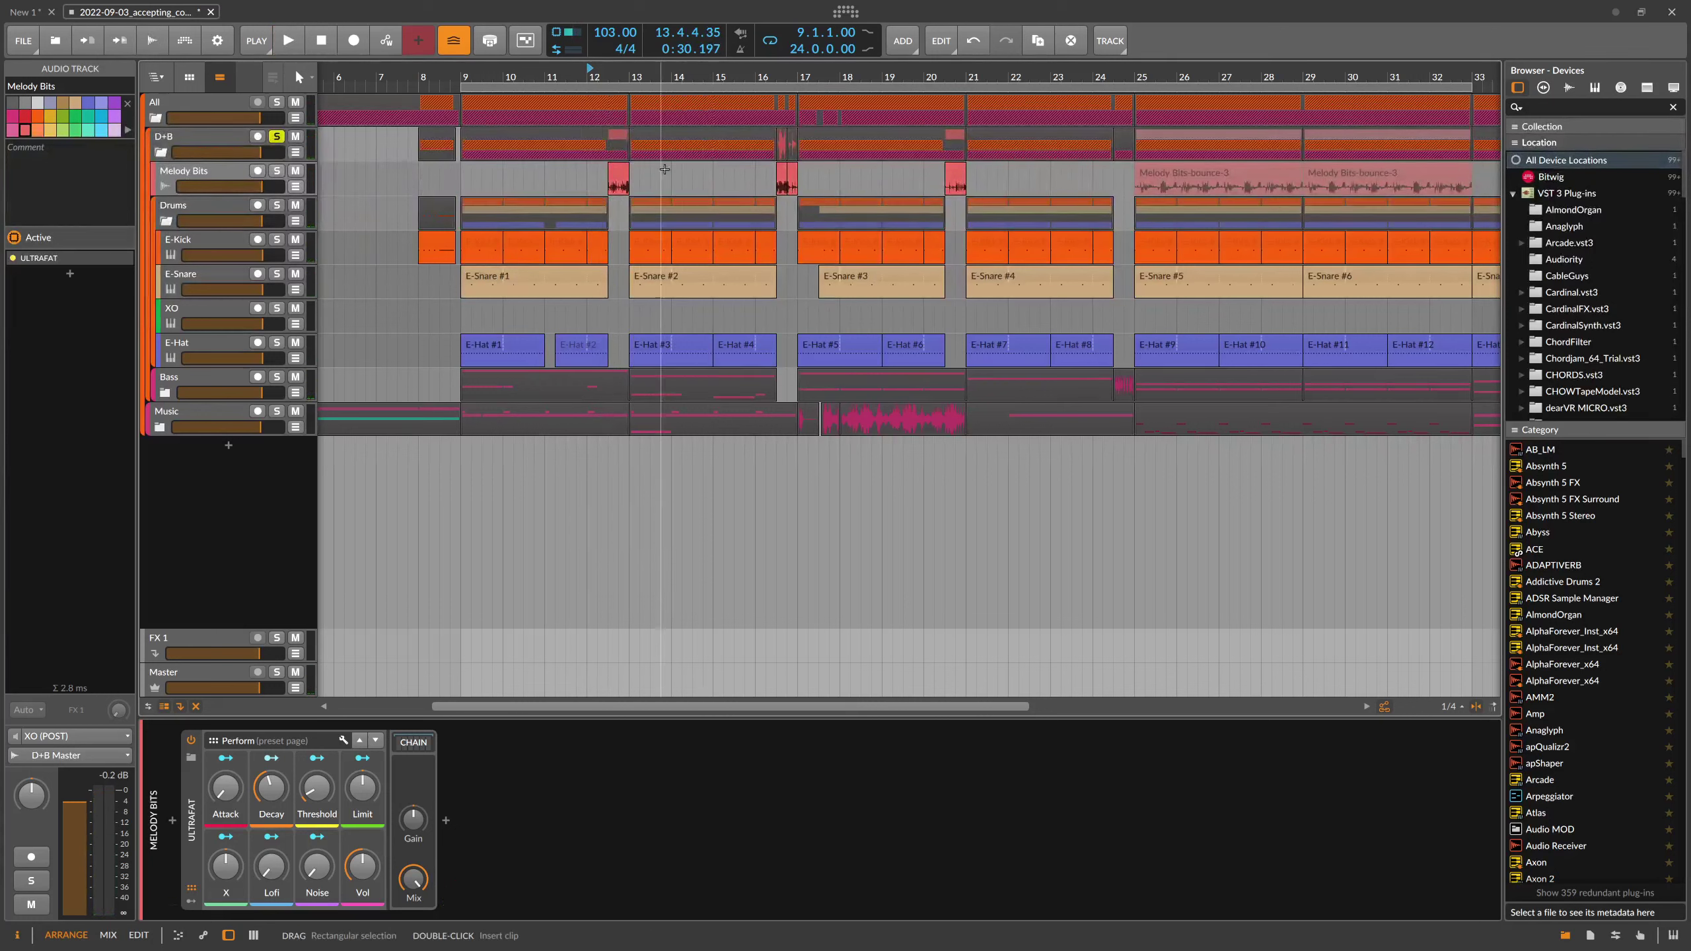
pyautogui.click(168, 221)
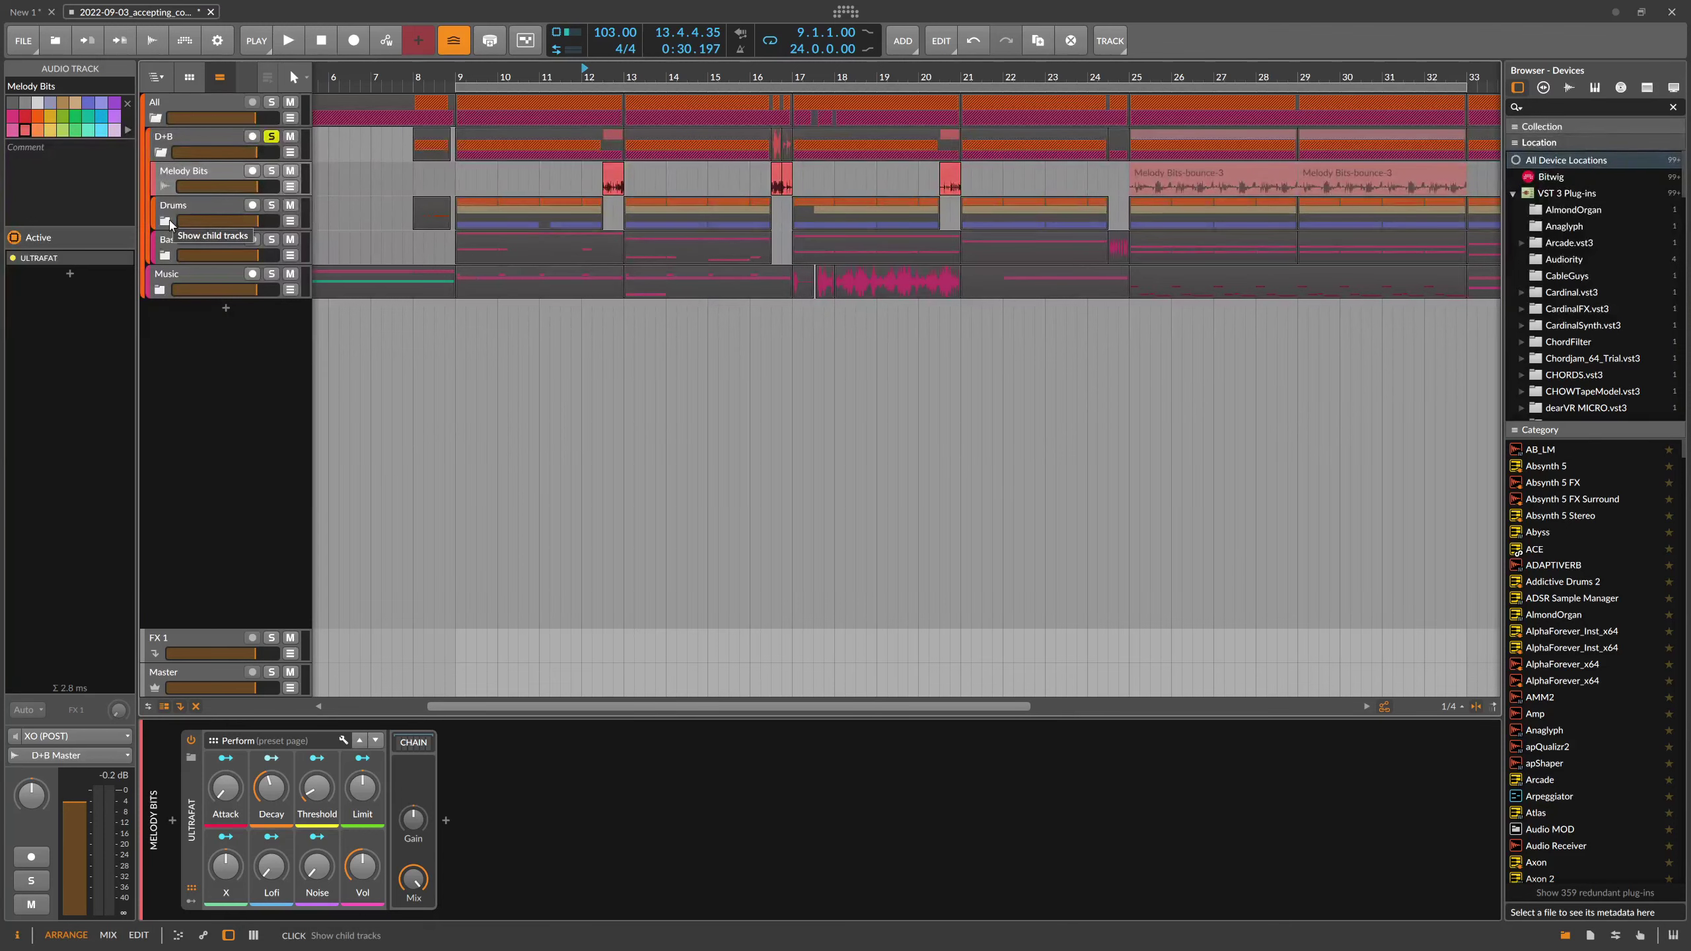
pyautogui.click(199, 235)
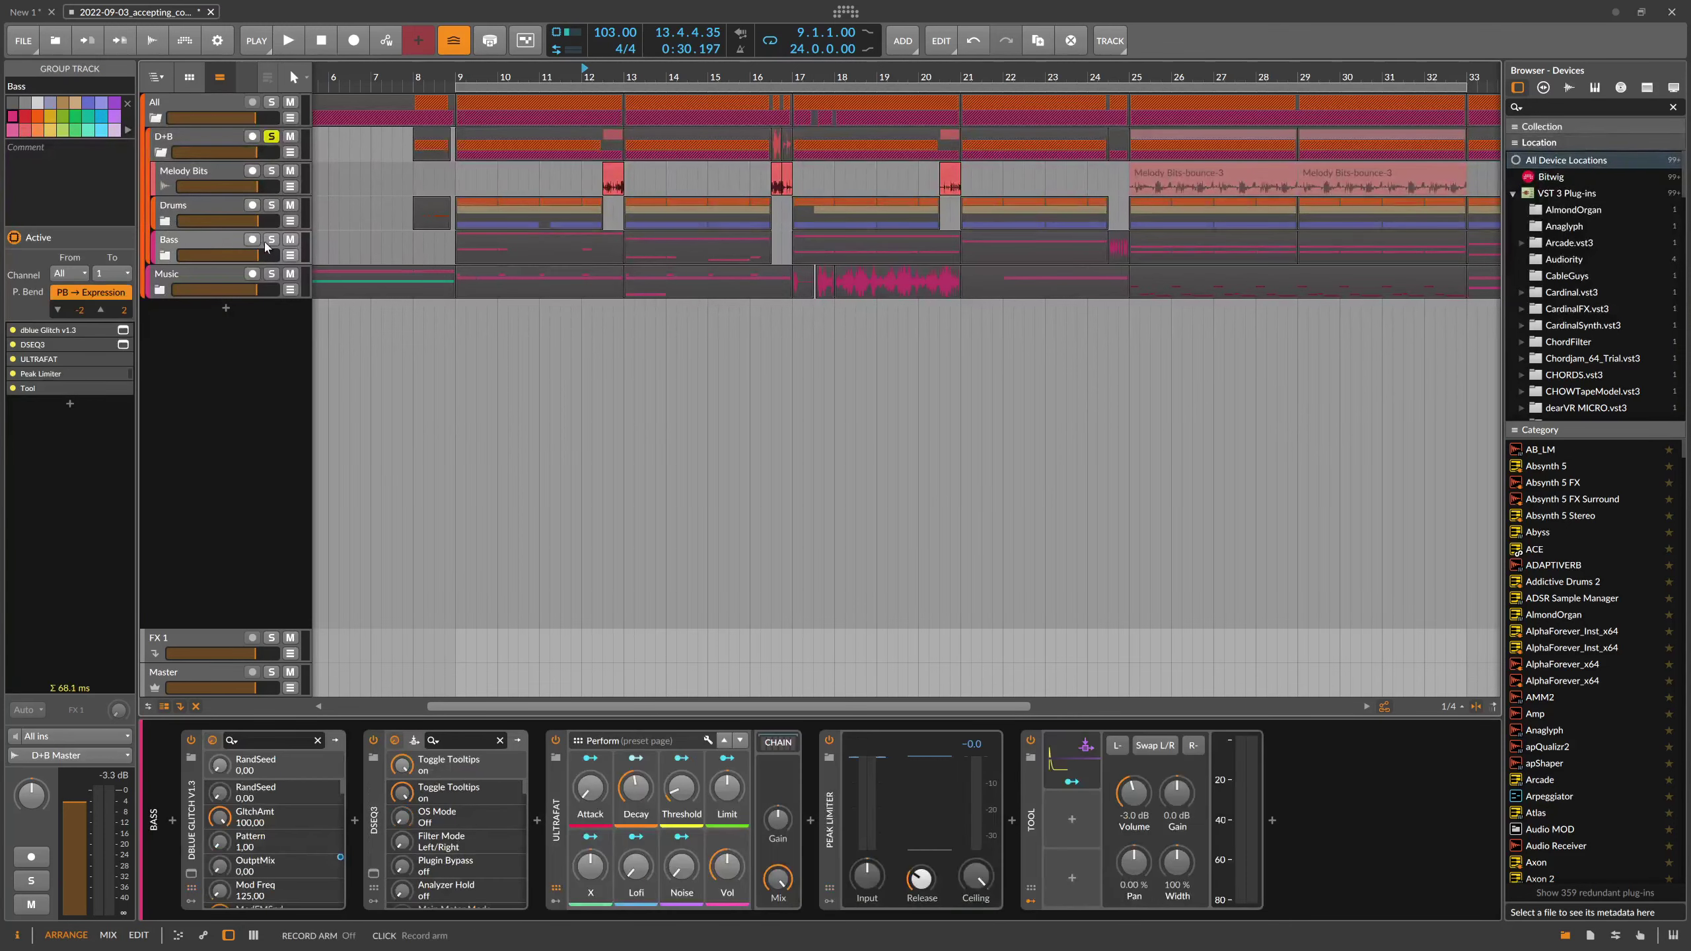
pyautogui.click(271, 240)
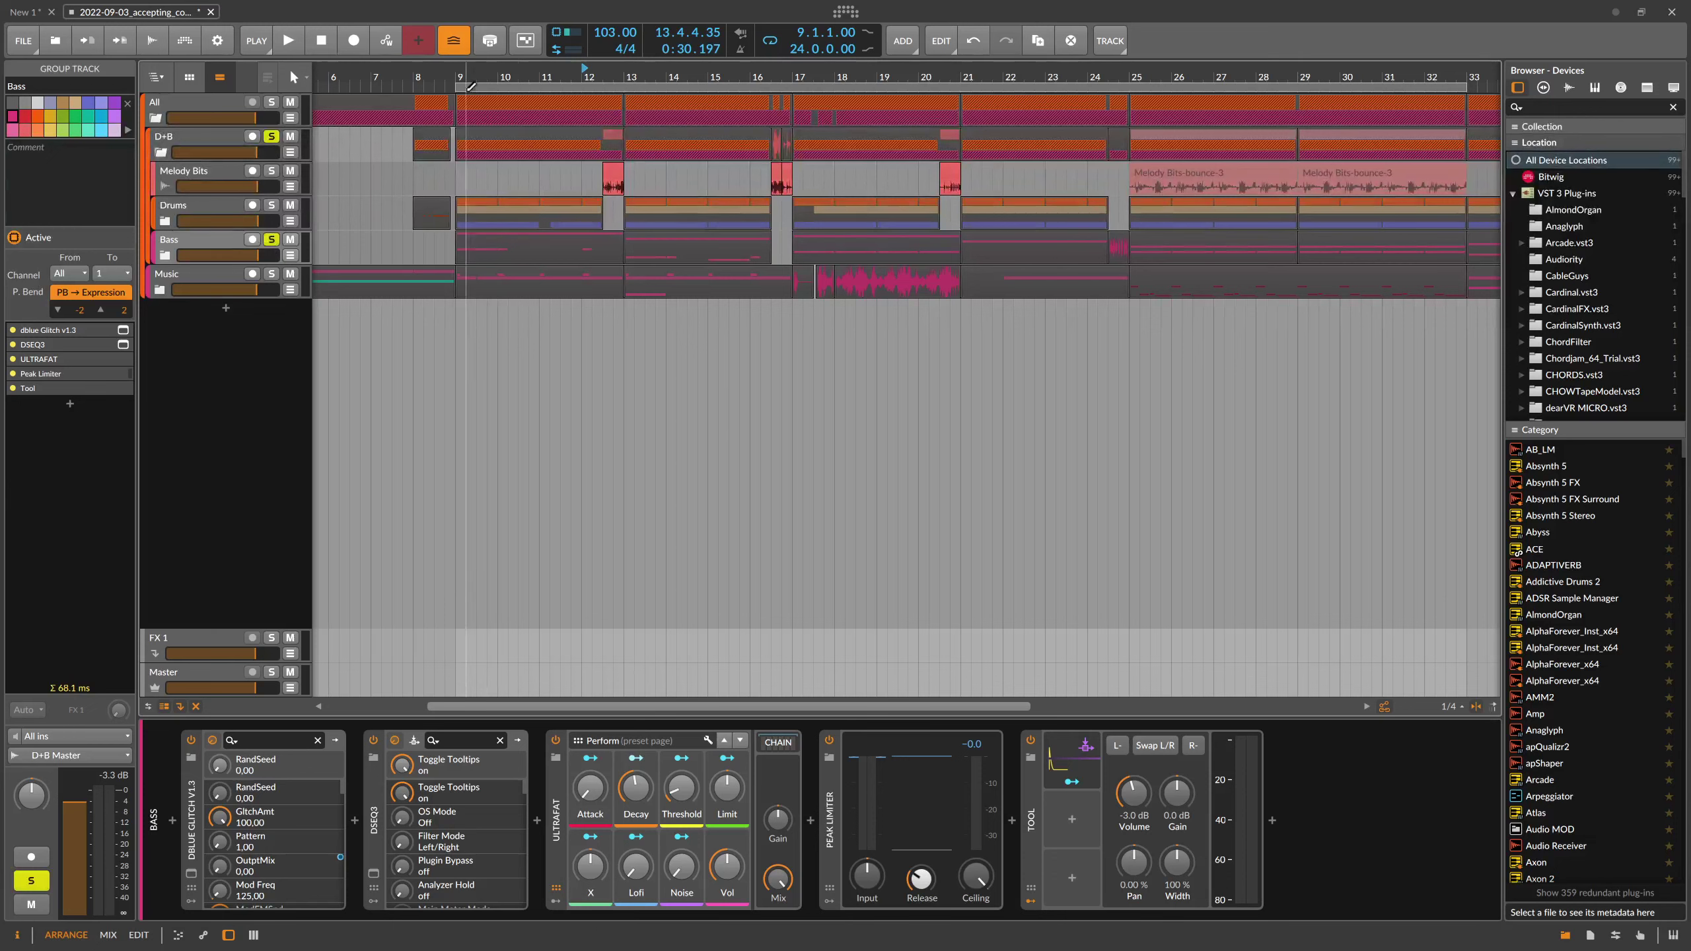
# - Play the soloed Bass group from bar 9 and expand the group to show its child tracks
pyautogui.press('space')
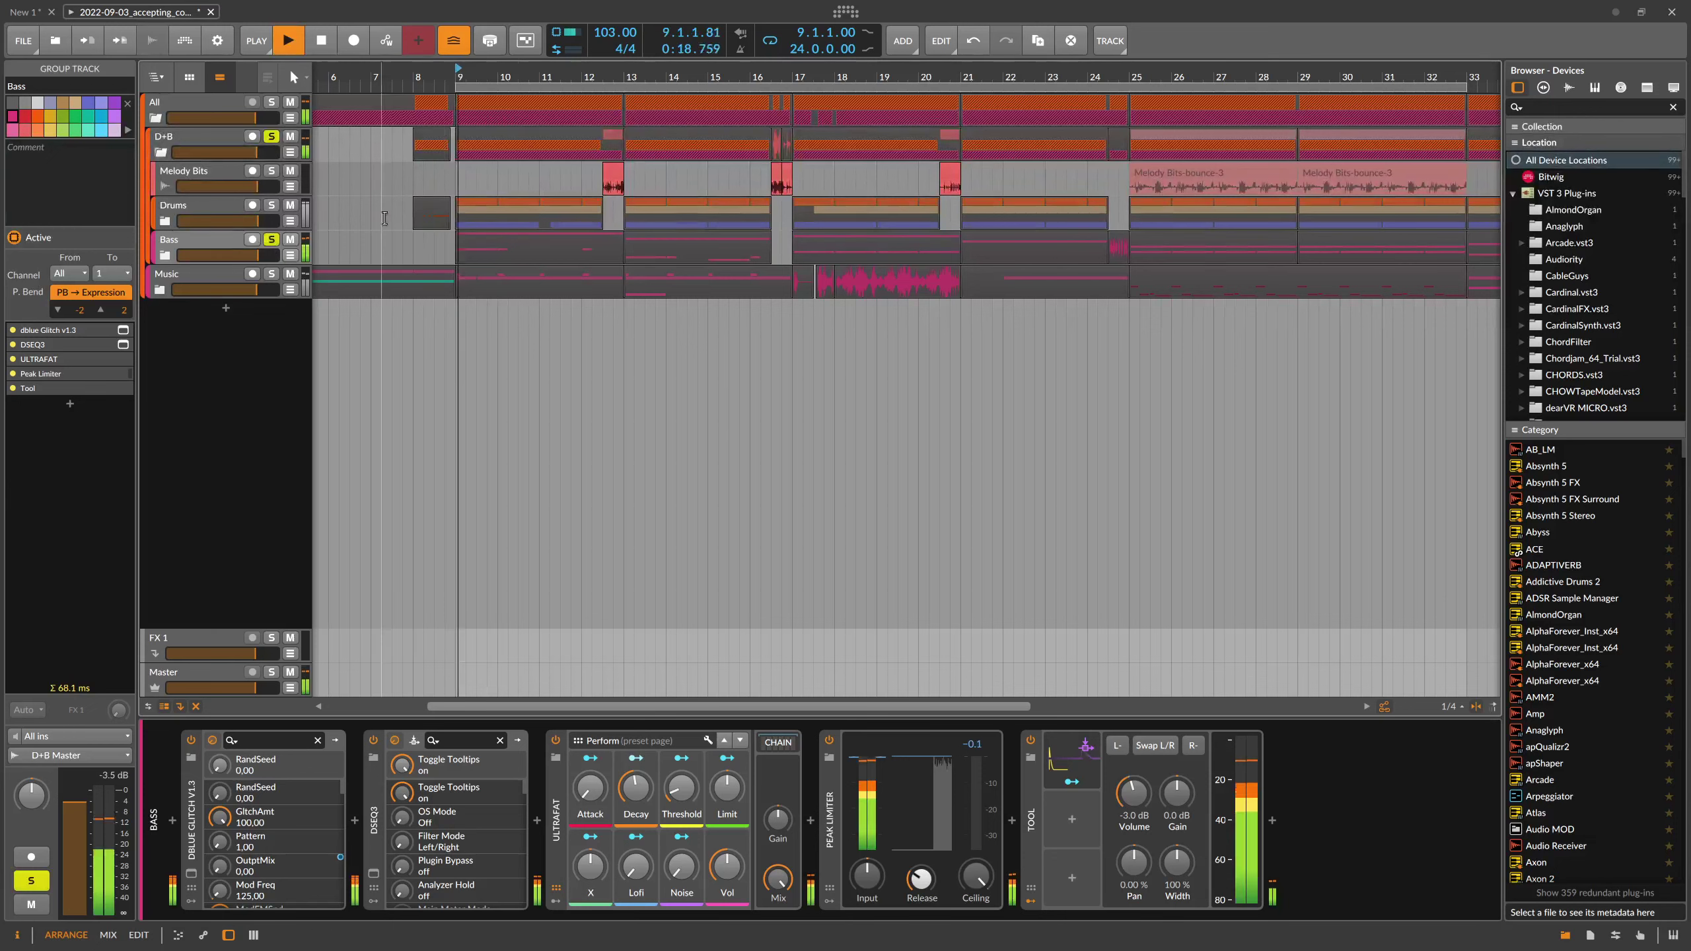
pyautogui.click(165, 255)
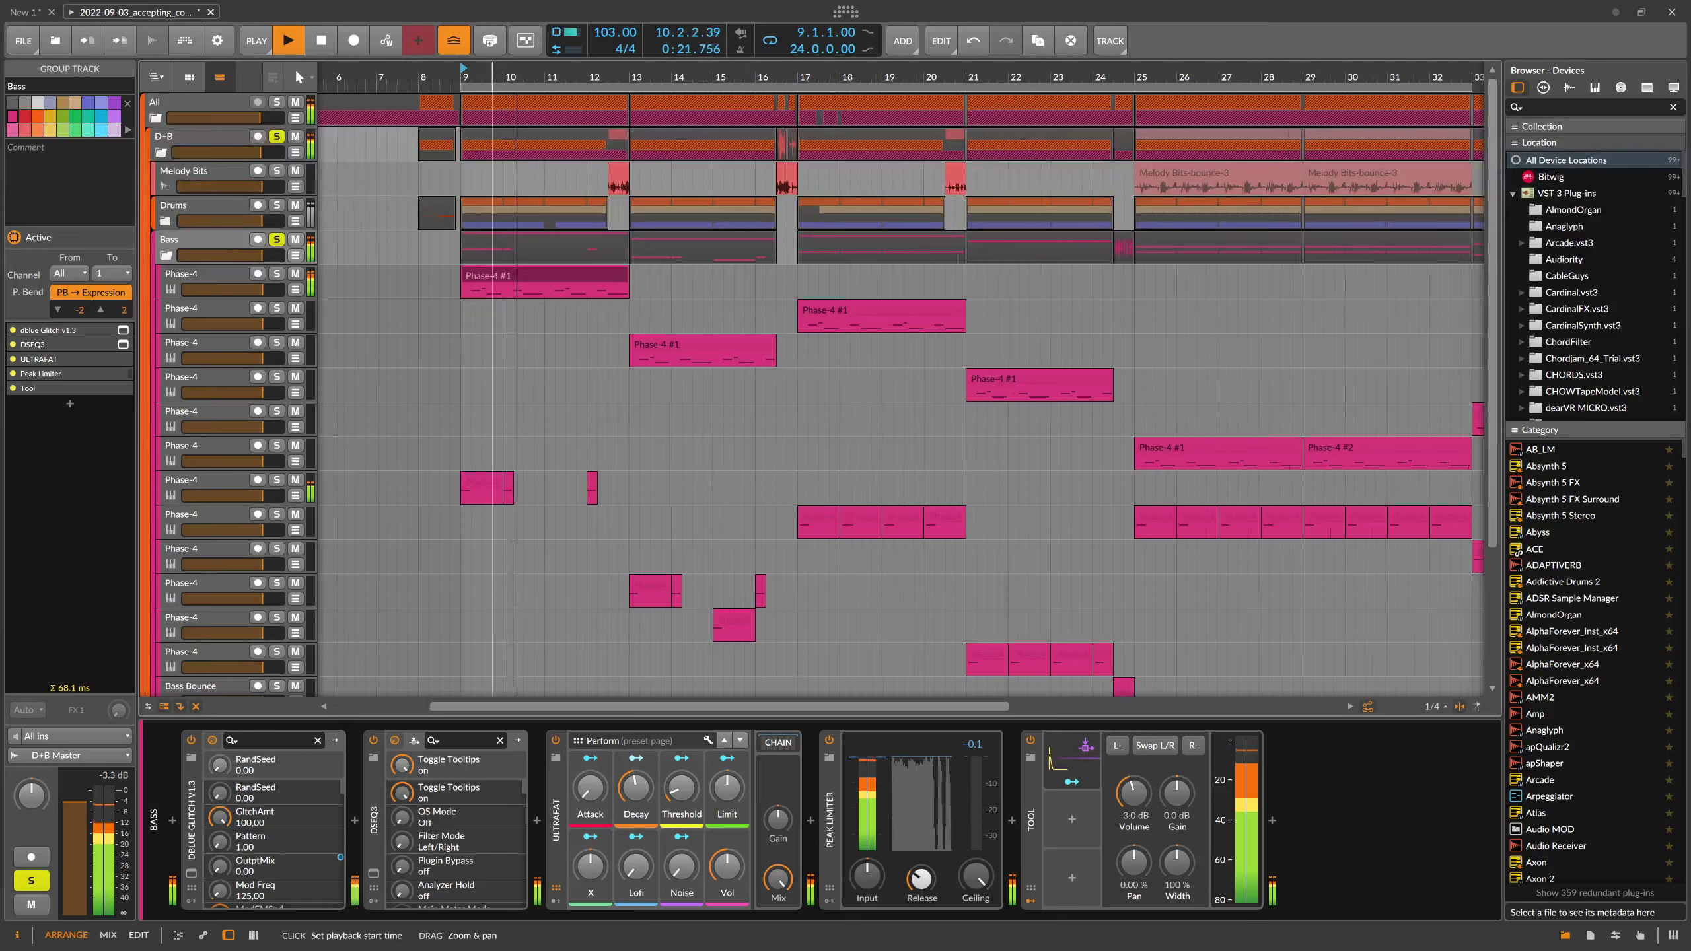
pyautogui.press('-')
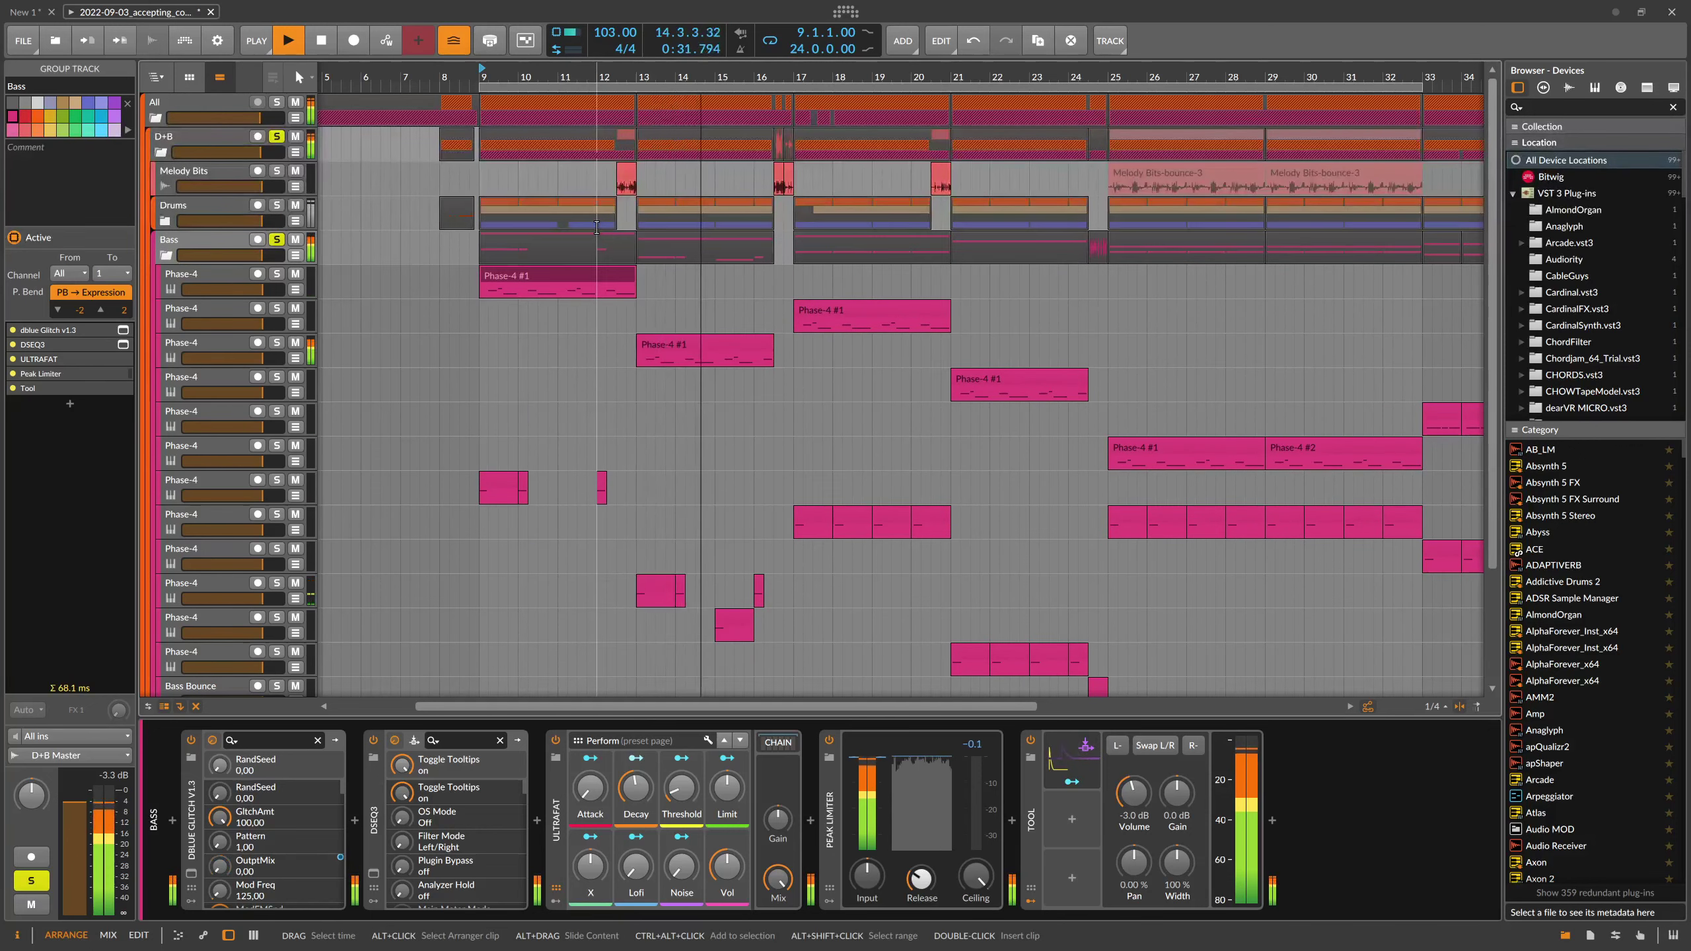
pyautogui.press('space')
# - View the notes of the Phase-4 #1 clip at bar 9, and open the first Phase-4 track's device chain
pyautogui.click(515, 283)
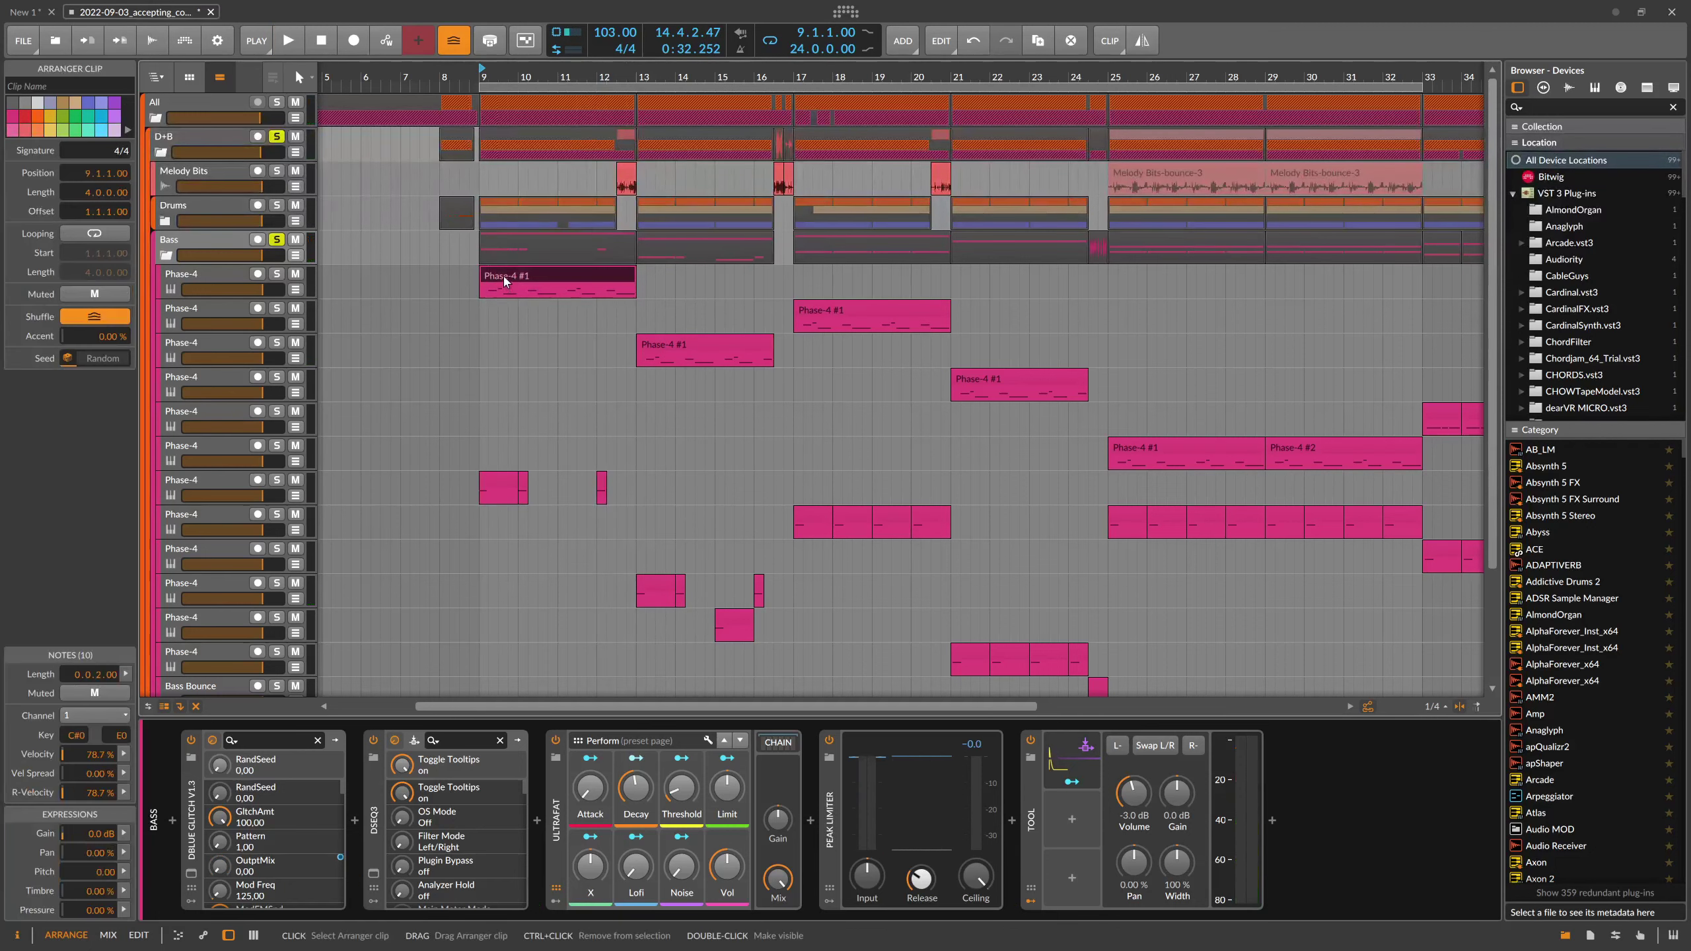
pyautogui.doubleClick(503, 280)
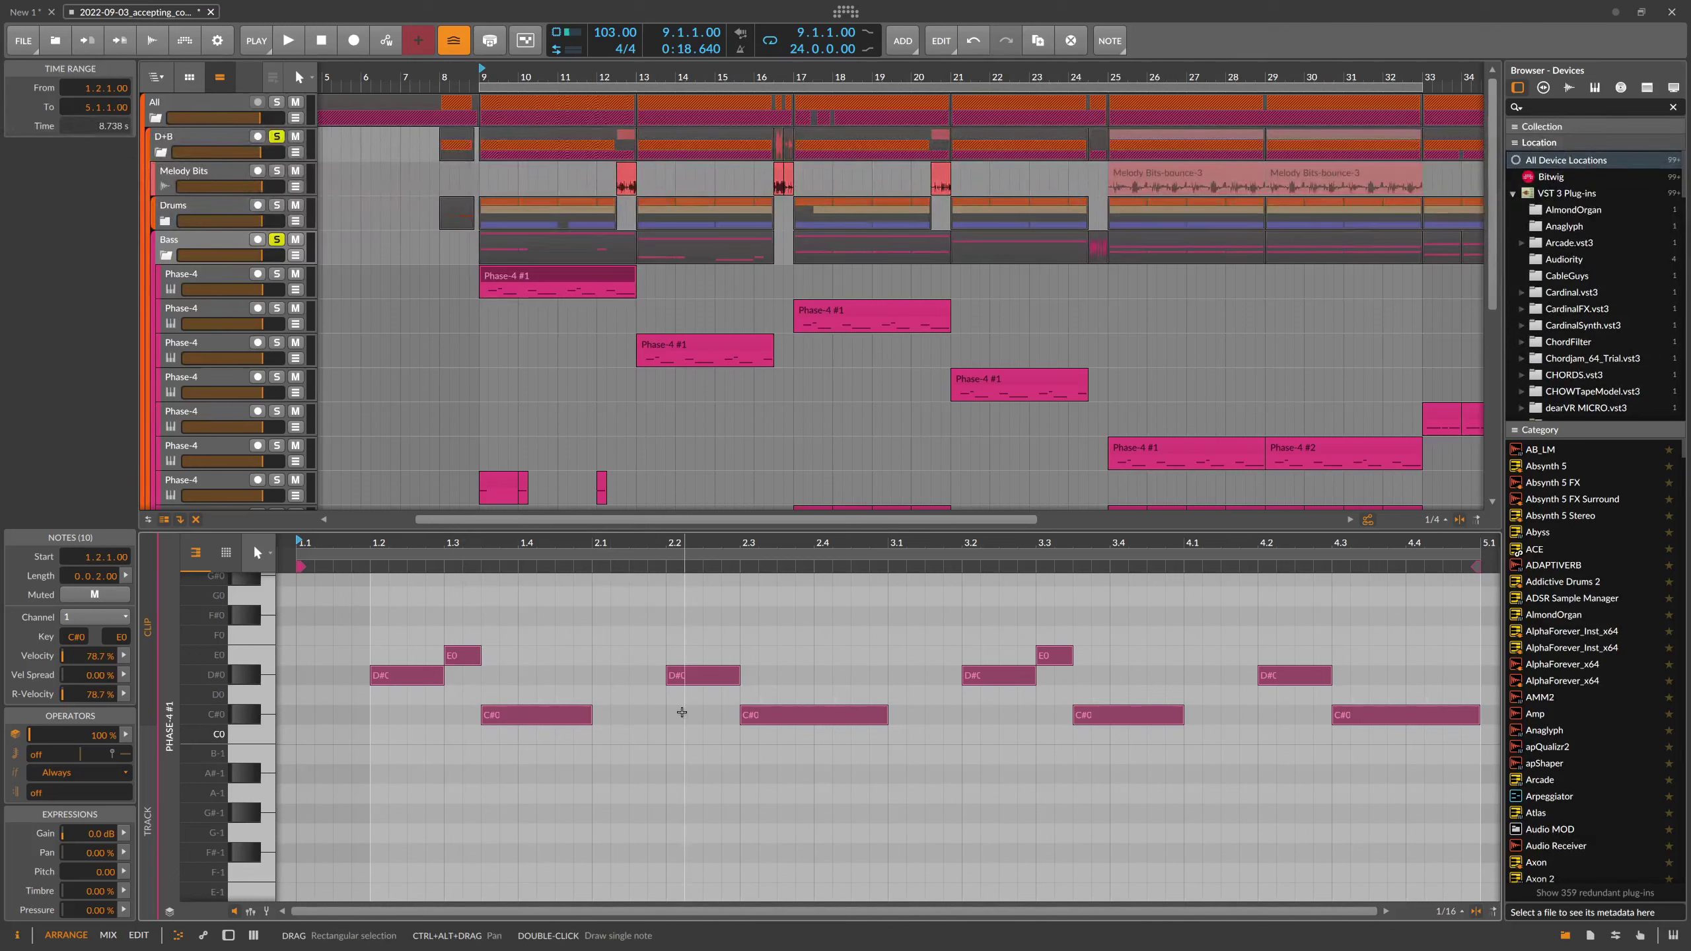
pyautogui.doubleClick(243, 286)
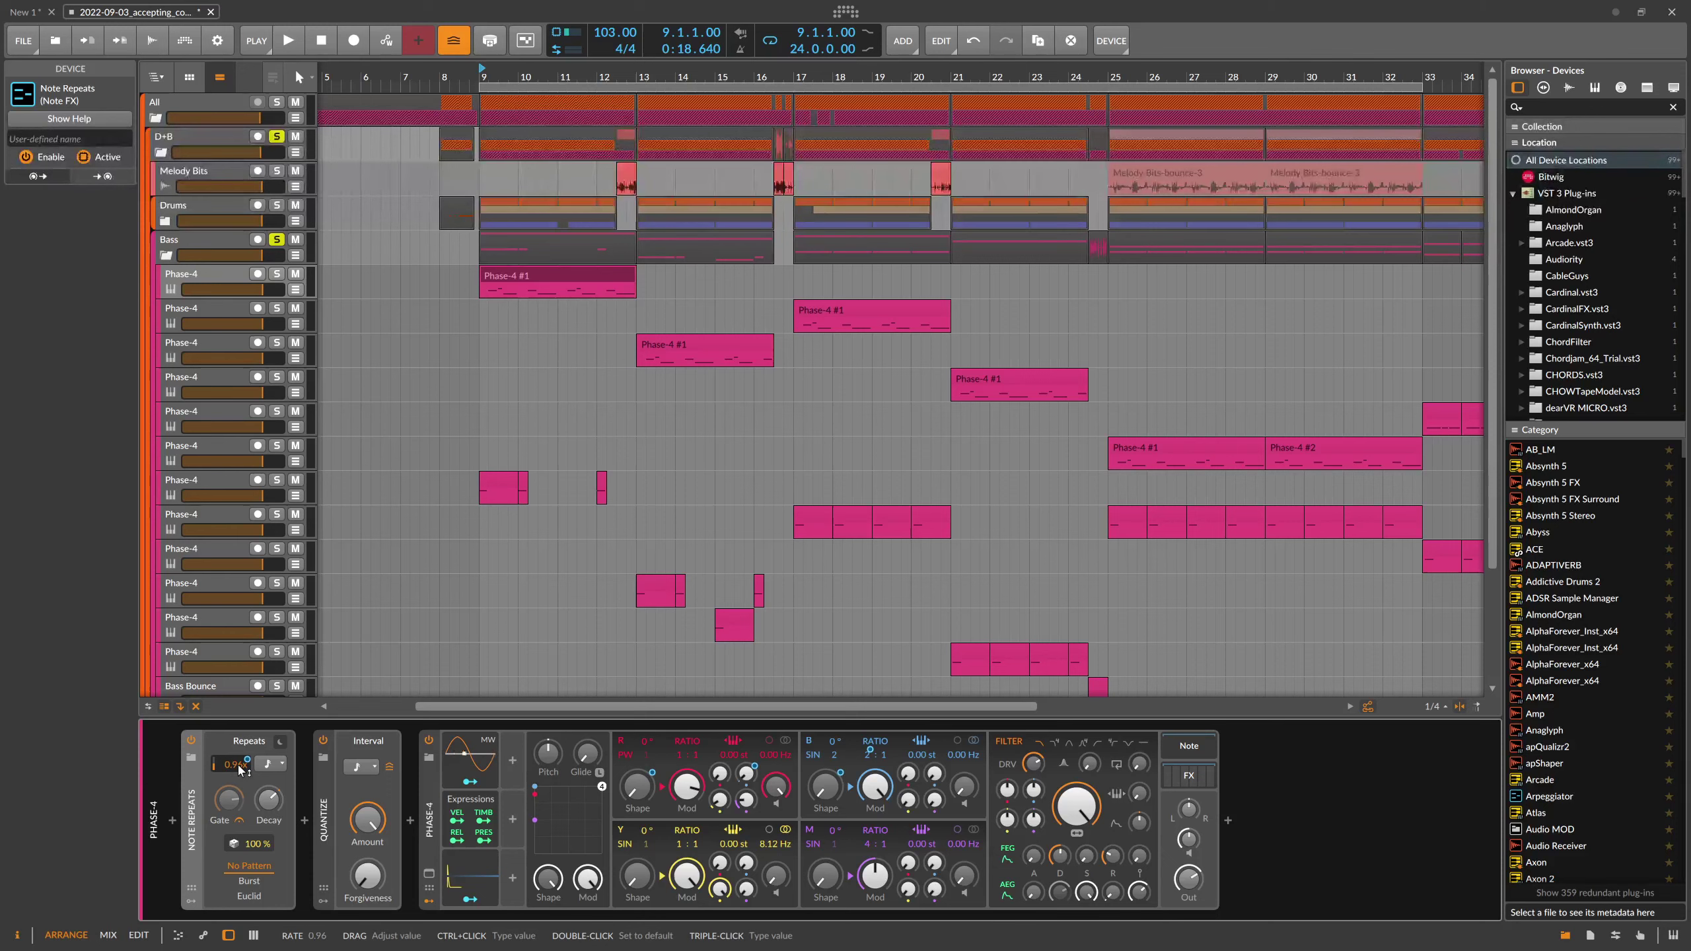
# - Show the first Phase-4 track's automation lanes and check the note values offered for the Quantize interval
pyautogui.click(294, 289)
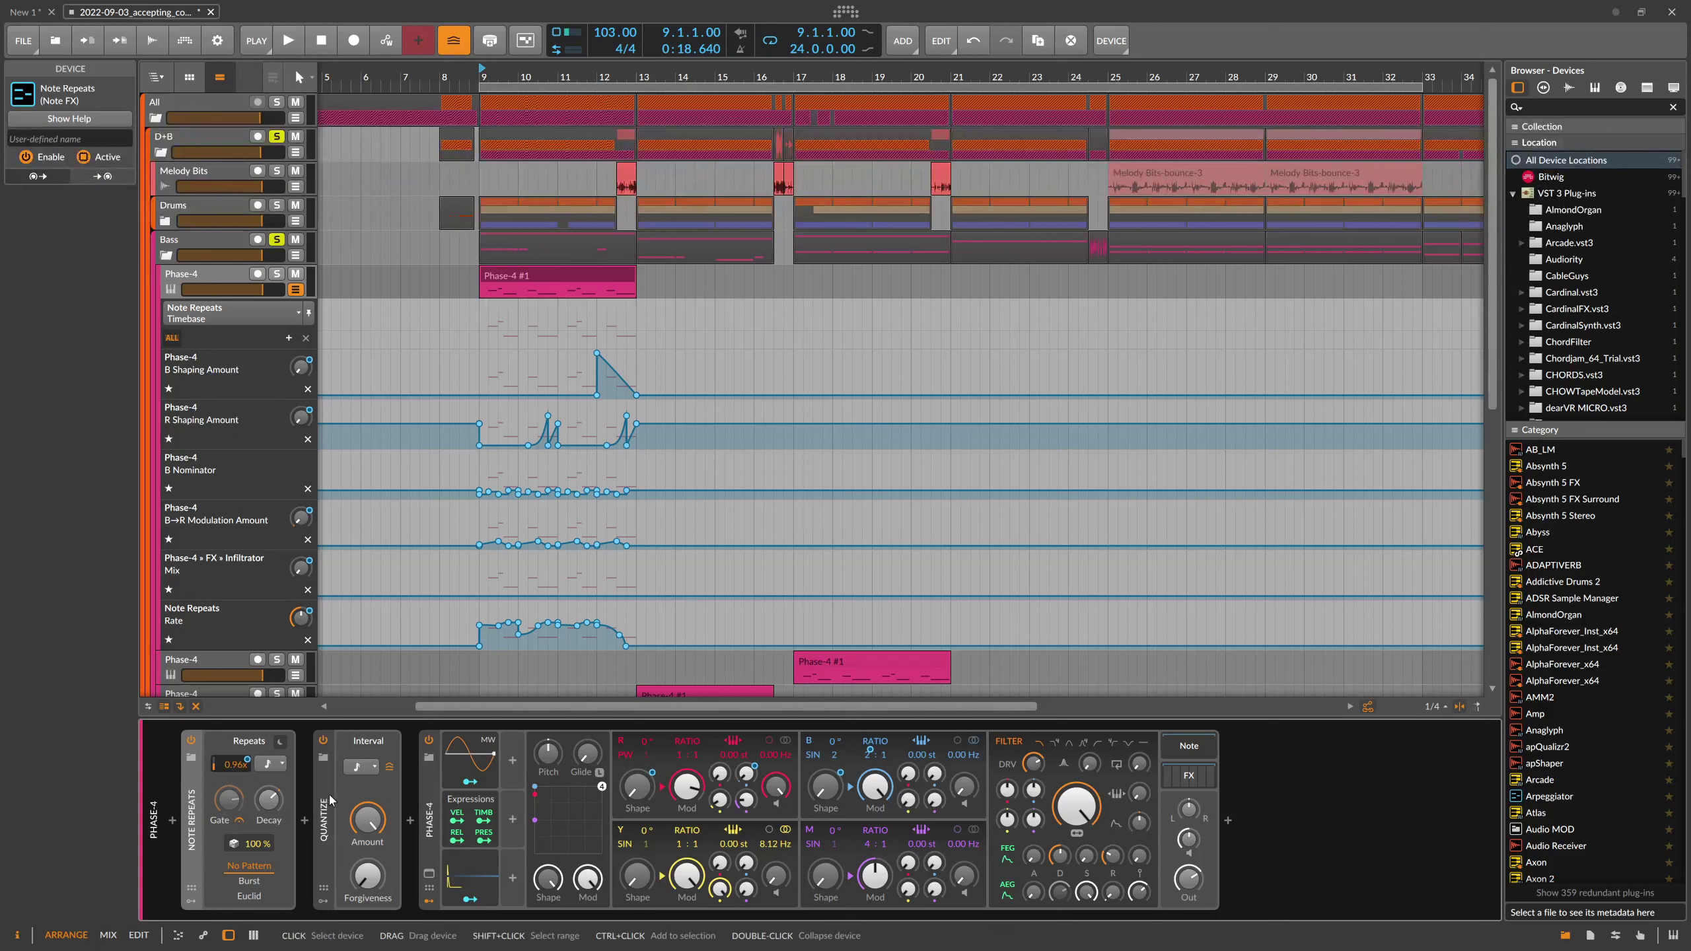
pyautogui.click(371, 770)
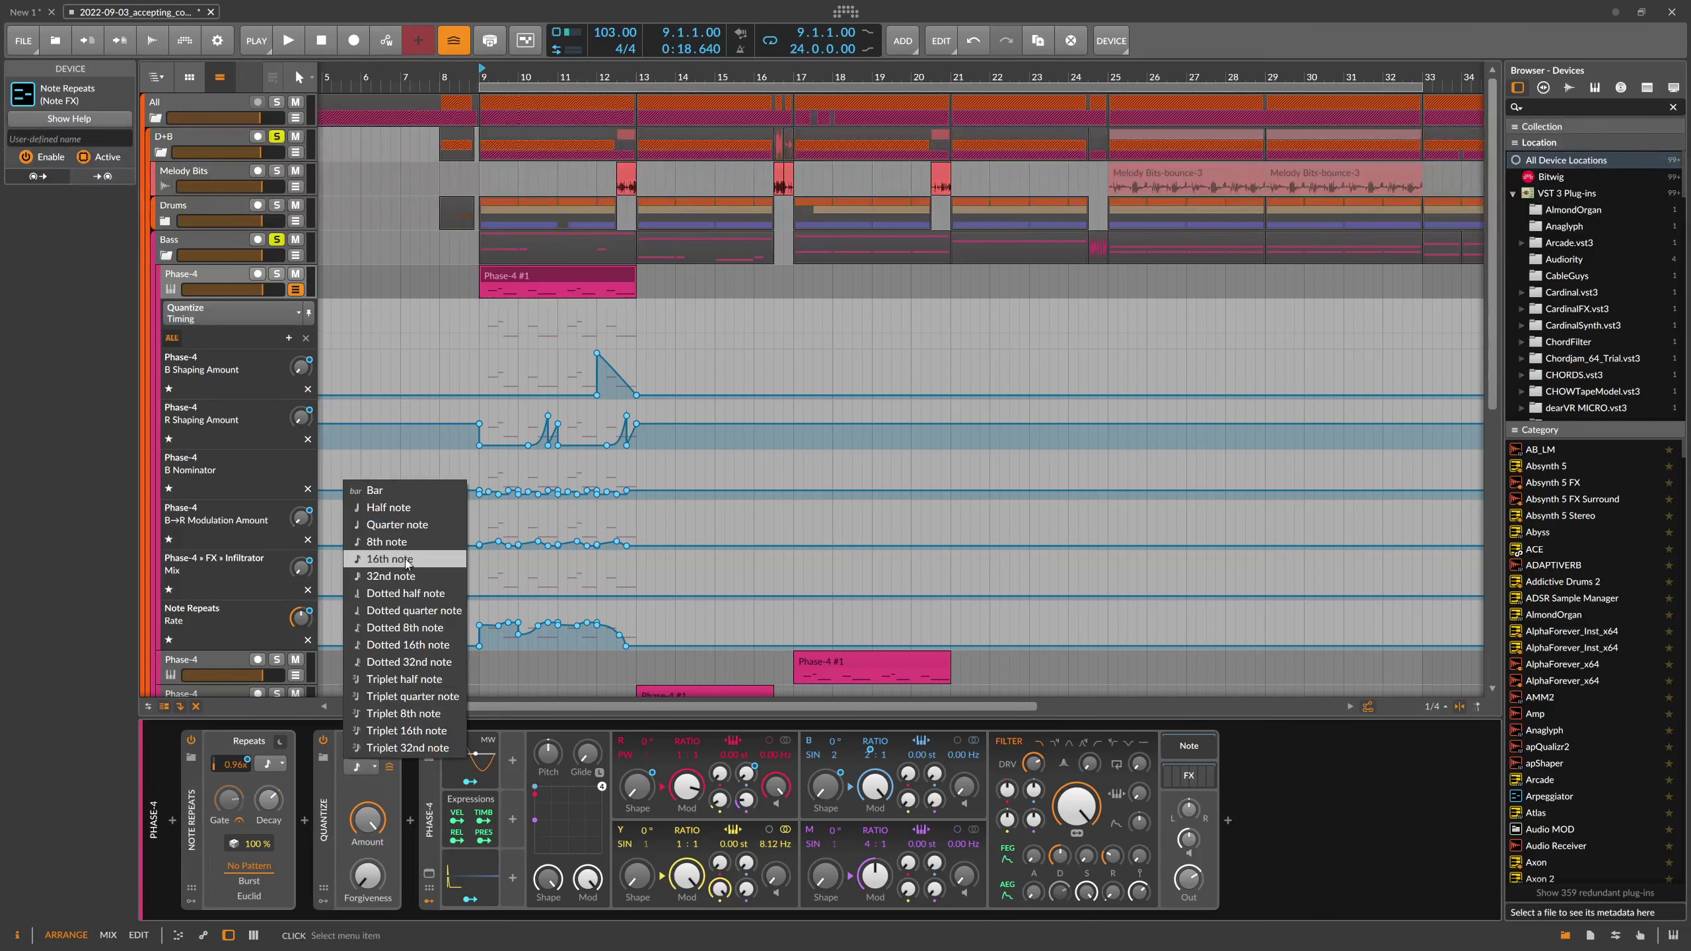
pyautogui.click(317, 799)
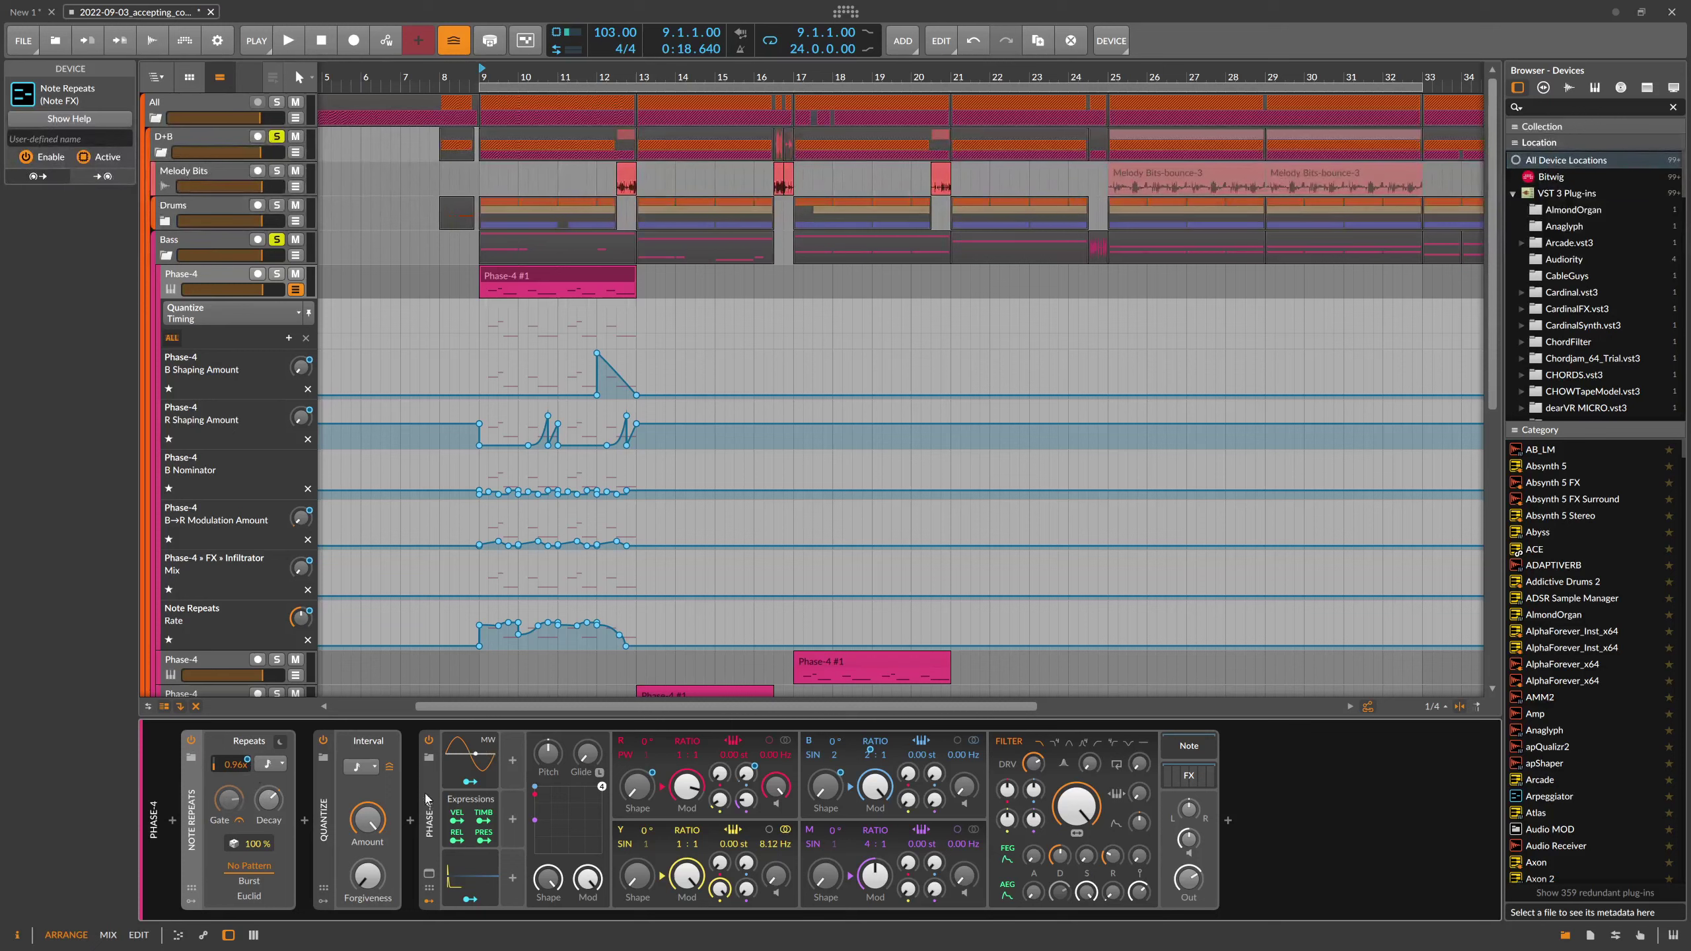
# - Select the Phase-4 synth device and play its automated part from bar 9
pyautogui.click(434, 820)
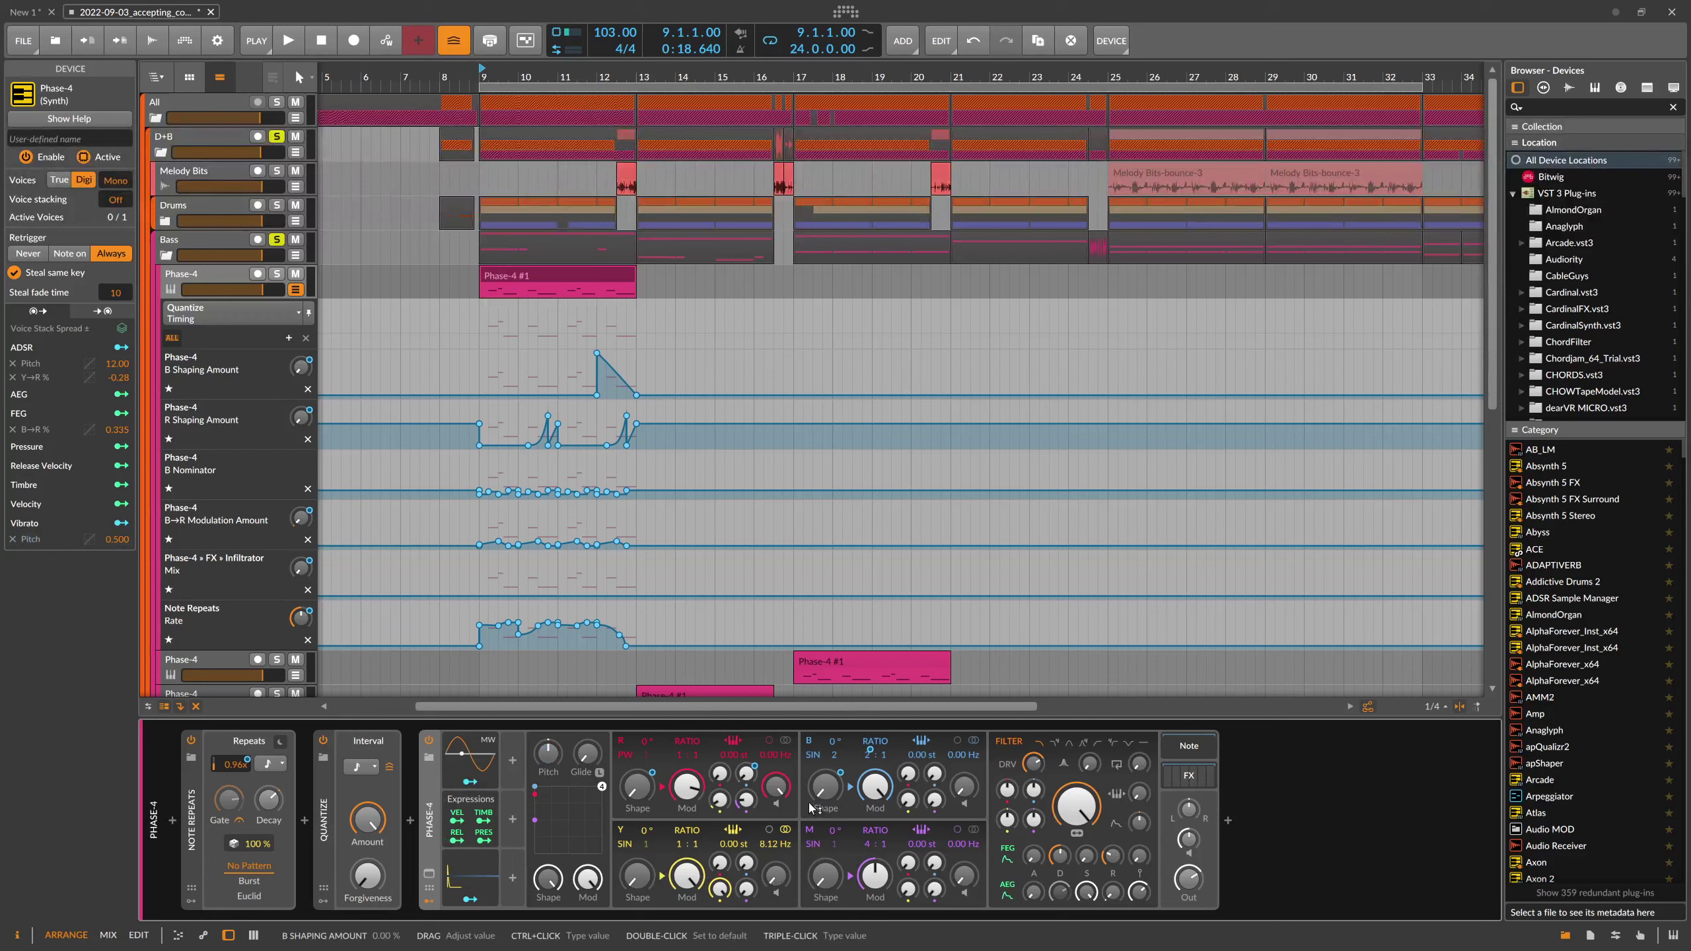
pyautogui.press('space')
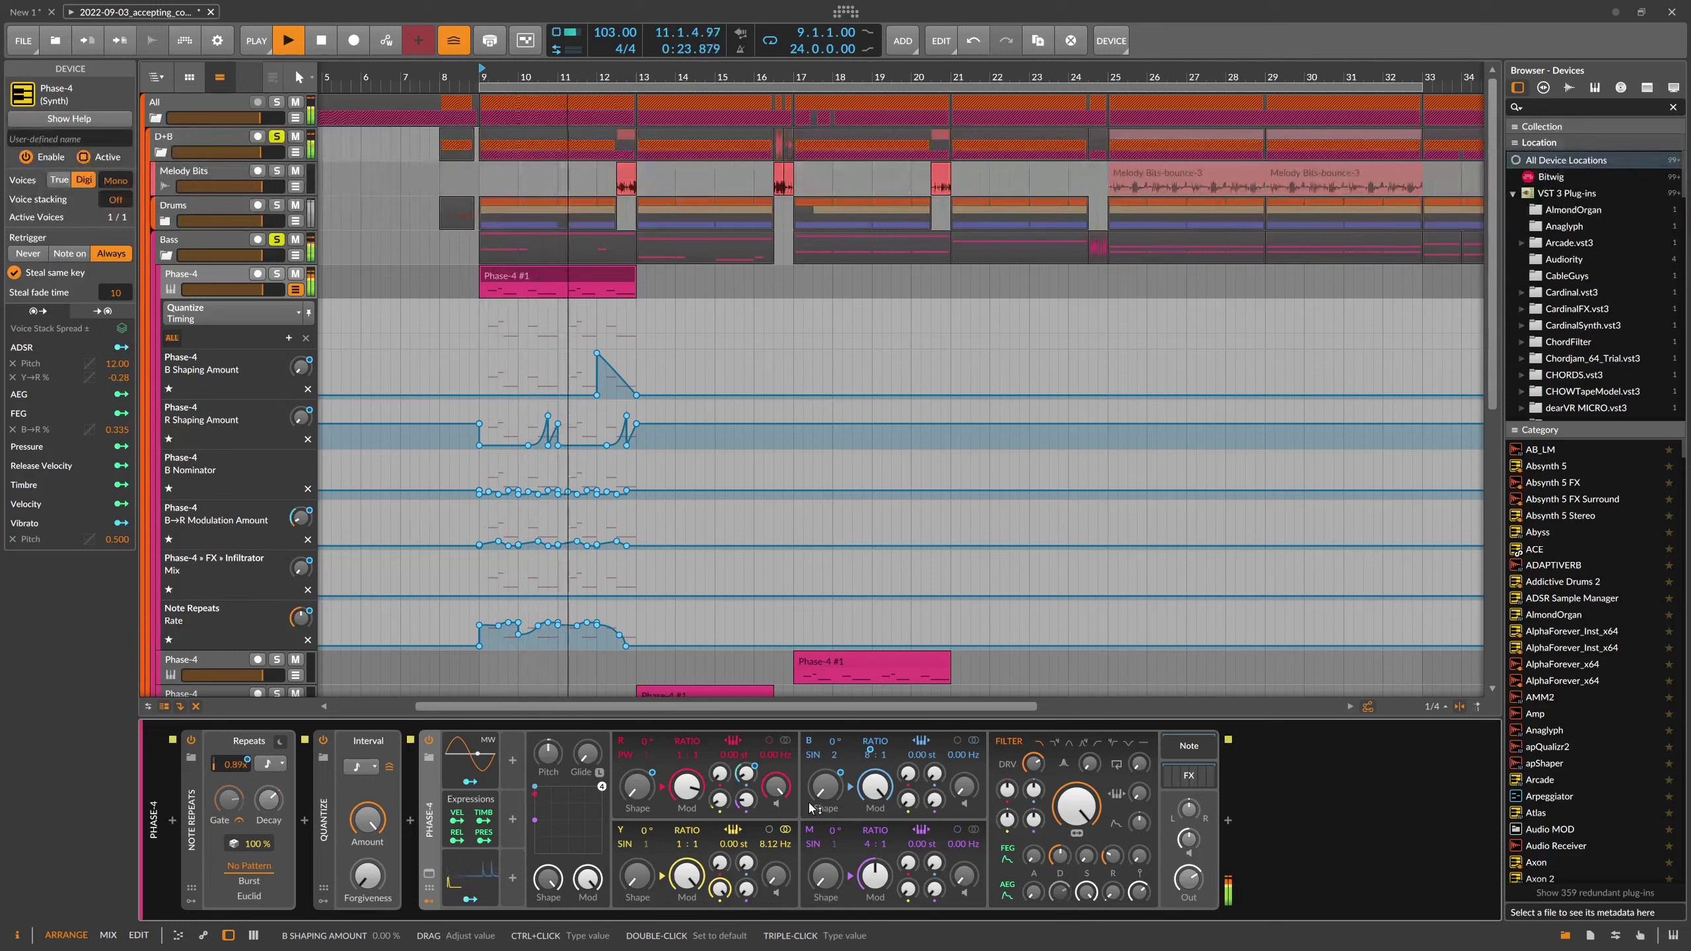
pyautogui.press('space')
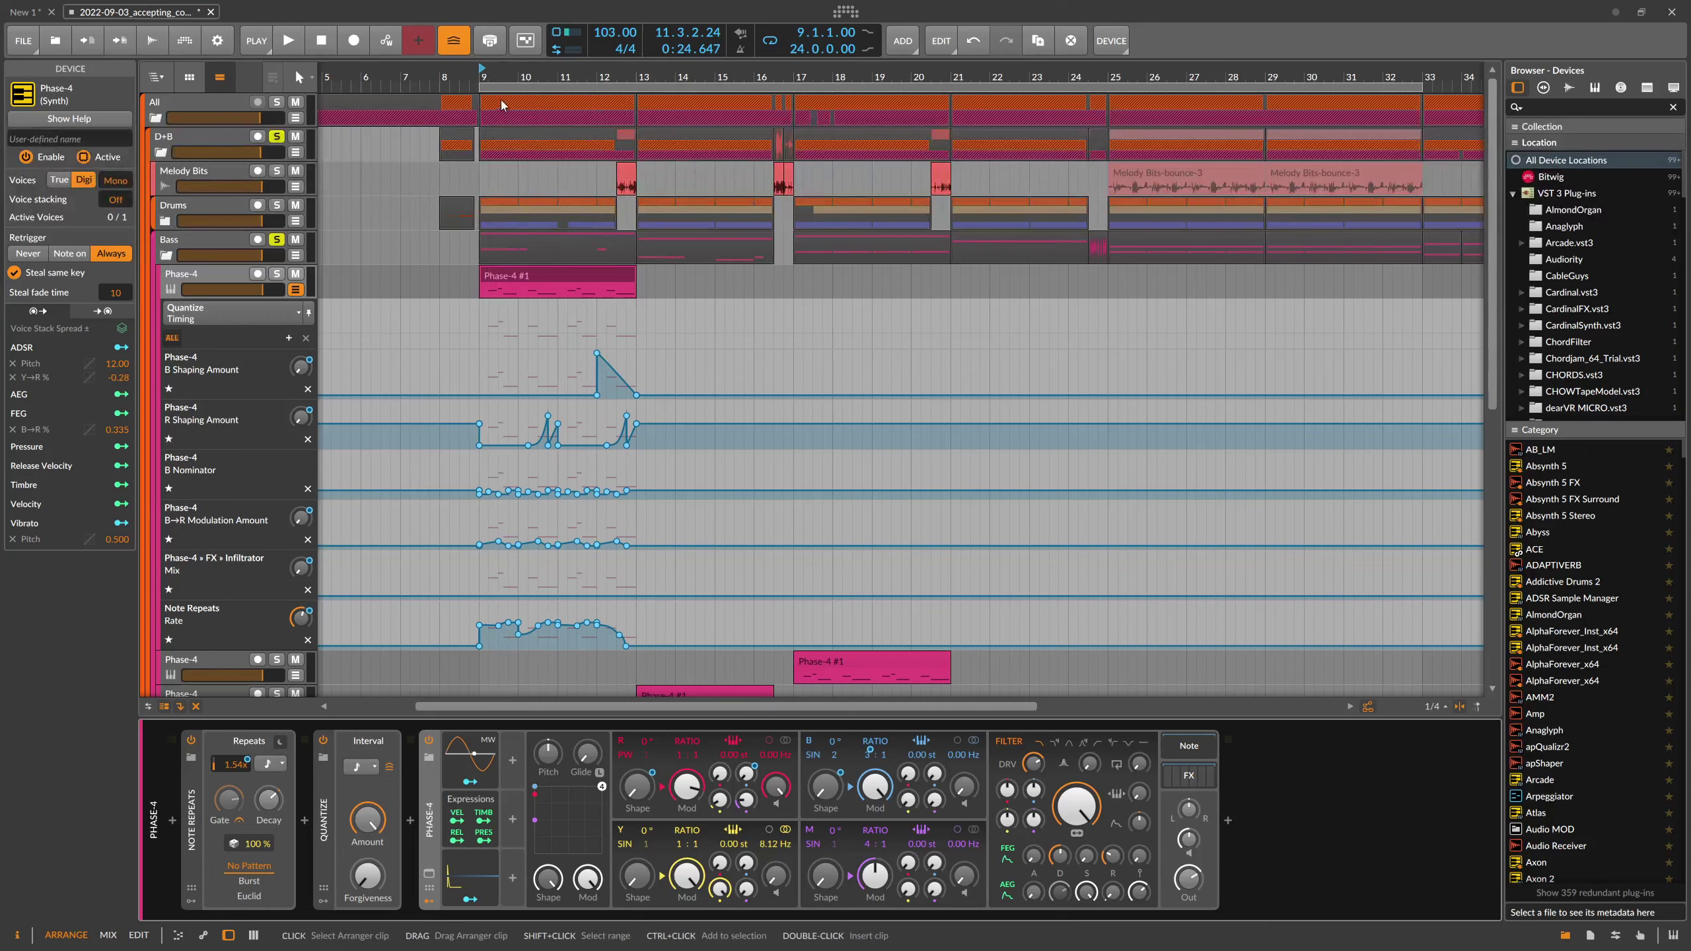
# - Mark the time range from 9.1.1.00 to 13.2.1.00 and hide the first Phase-4 track's automation lanes
pyautogui.click(513, 111)
pyautogui.moveTo(481, 114); pyautogui.dragTo(646, 116)
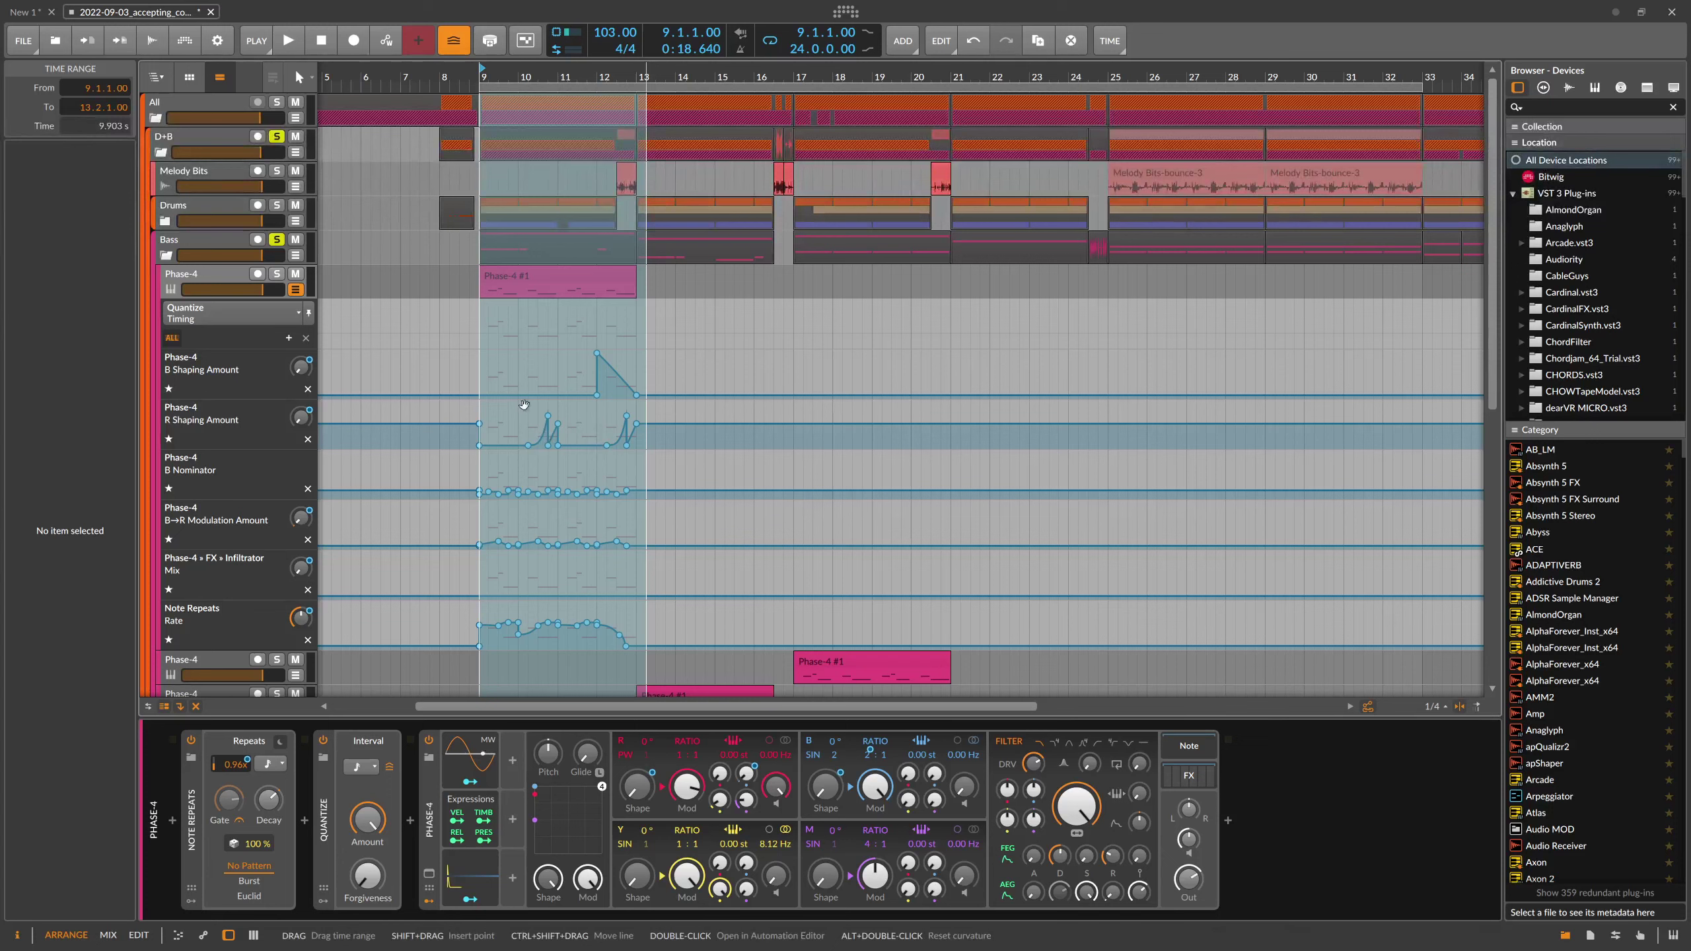
pyautogui.click(295, 290)
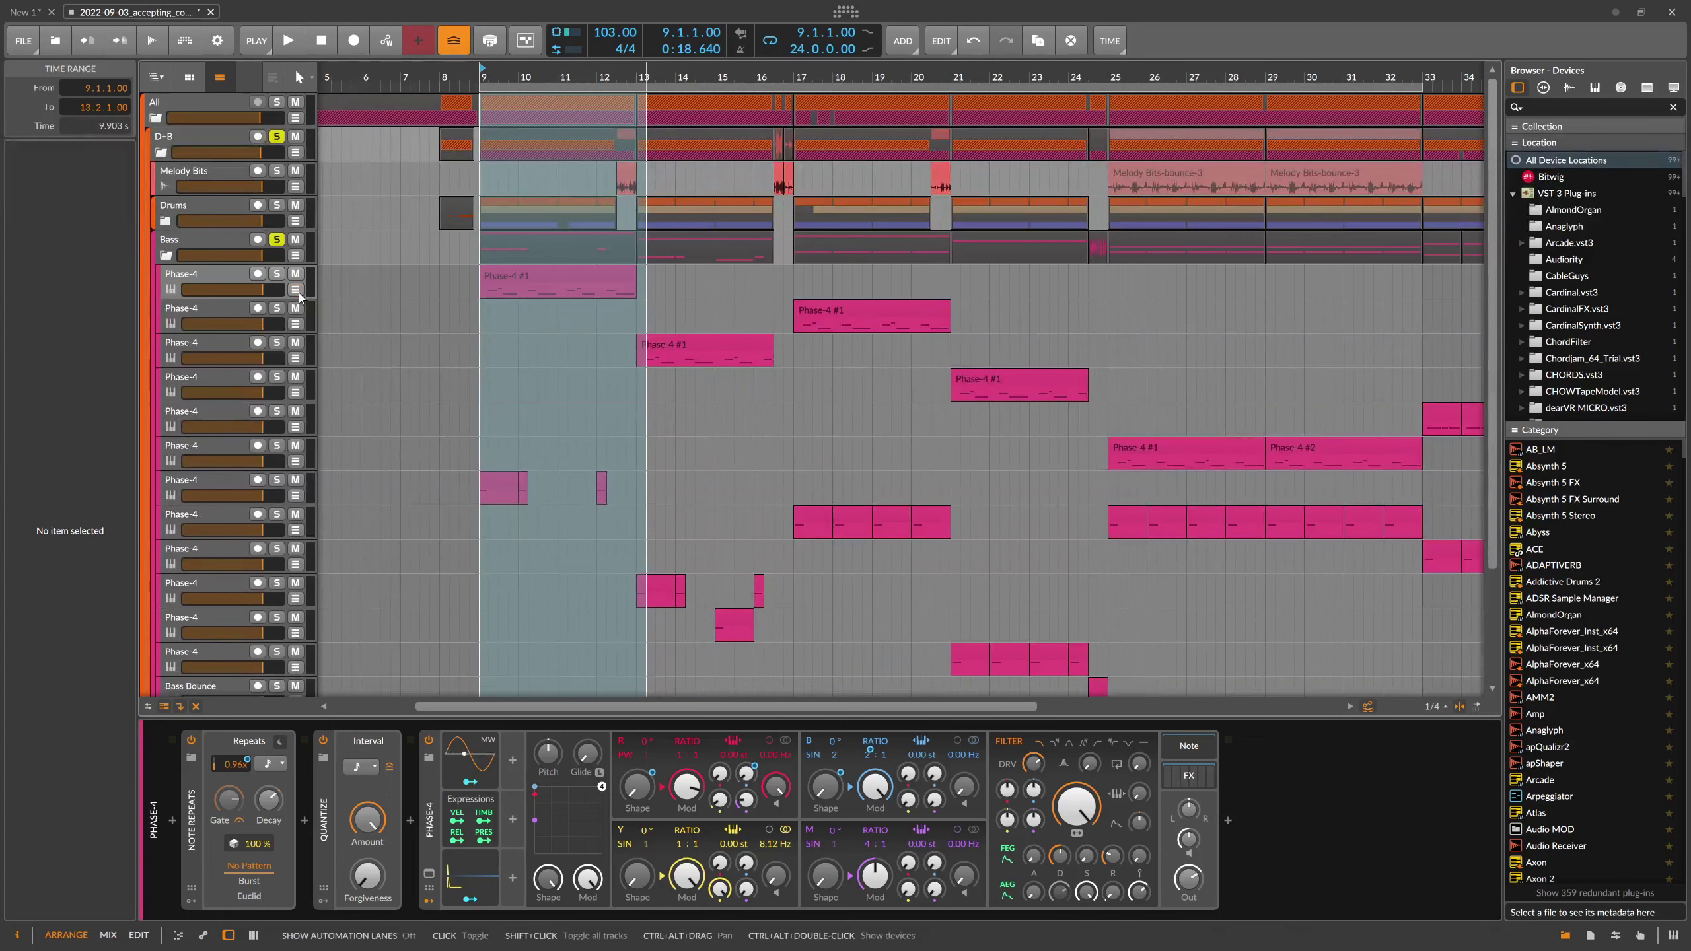
pyautogui.click(517, 313)
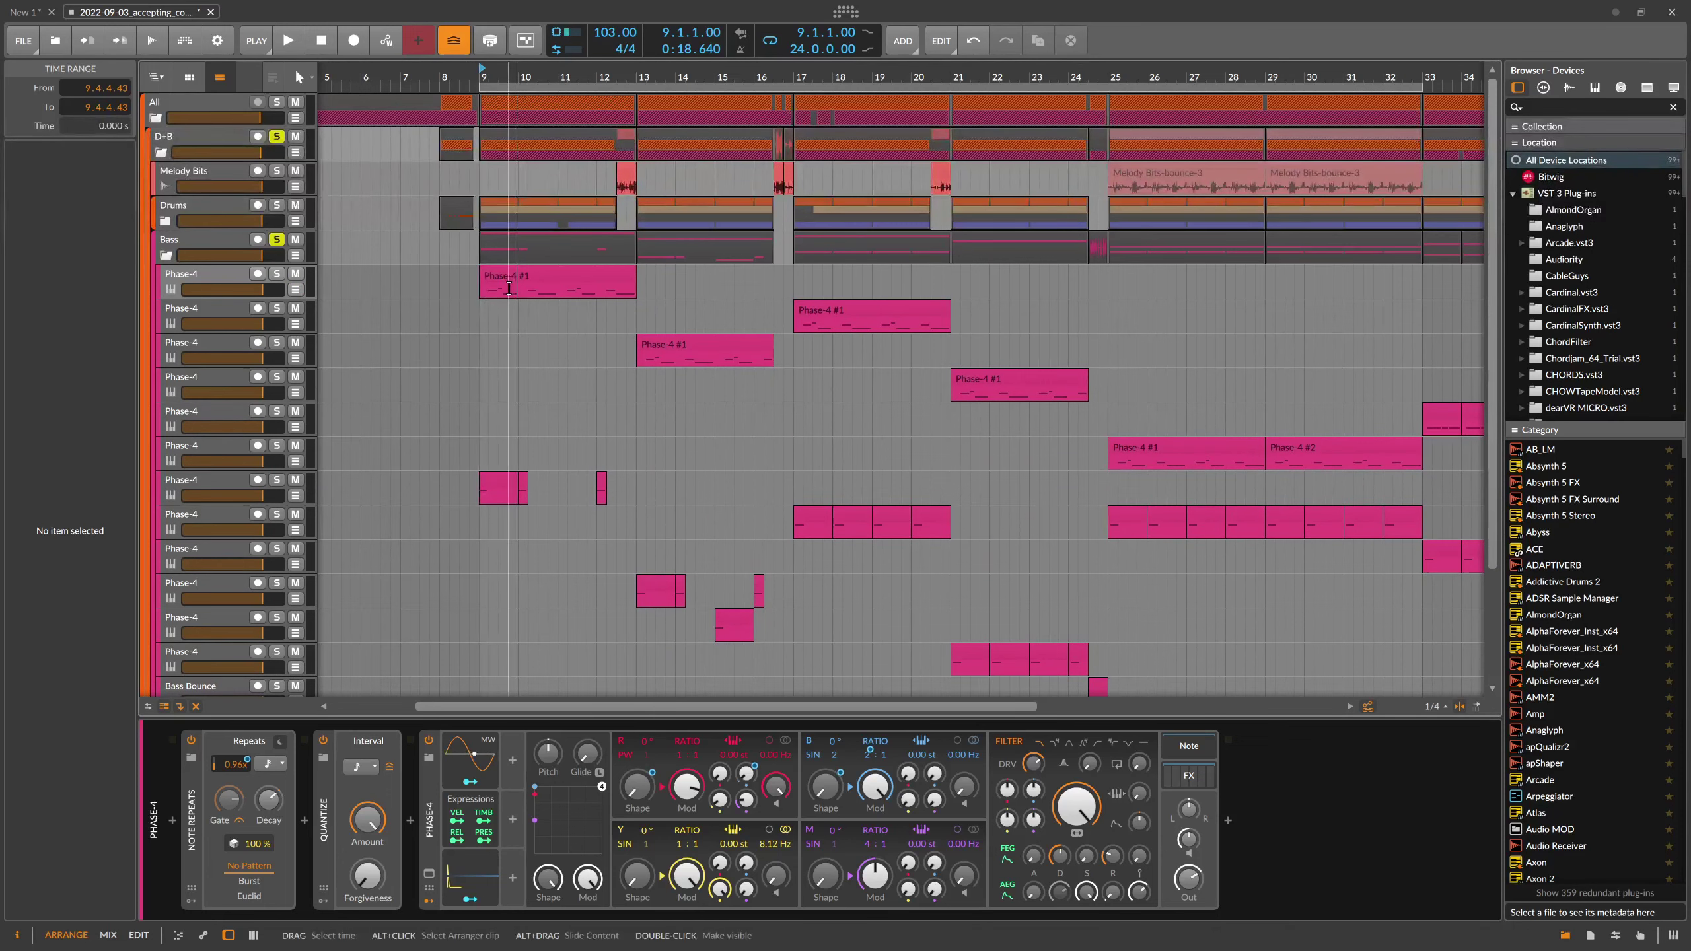
# - Compare the device chains of the first and seventh Phase-4 tracks, and check the seventh track's automation lane
pyautogui.click(202, 478)
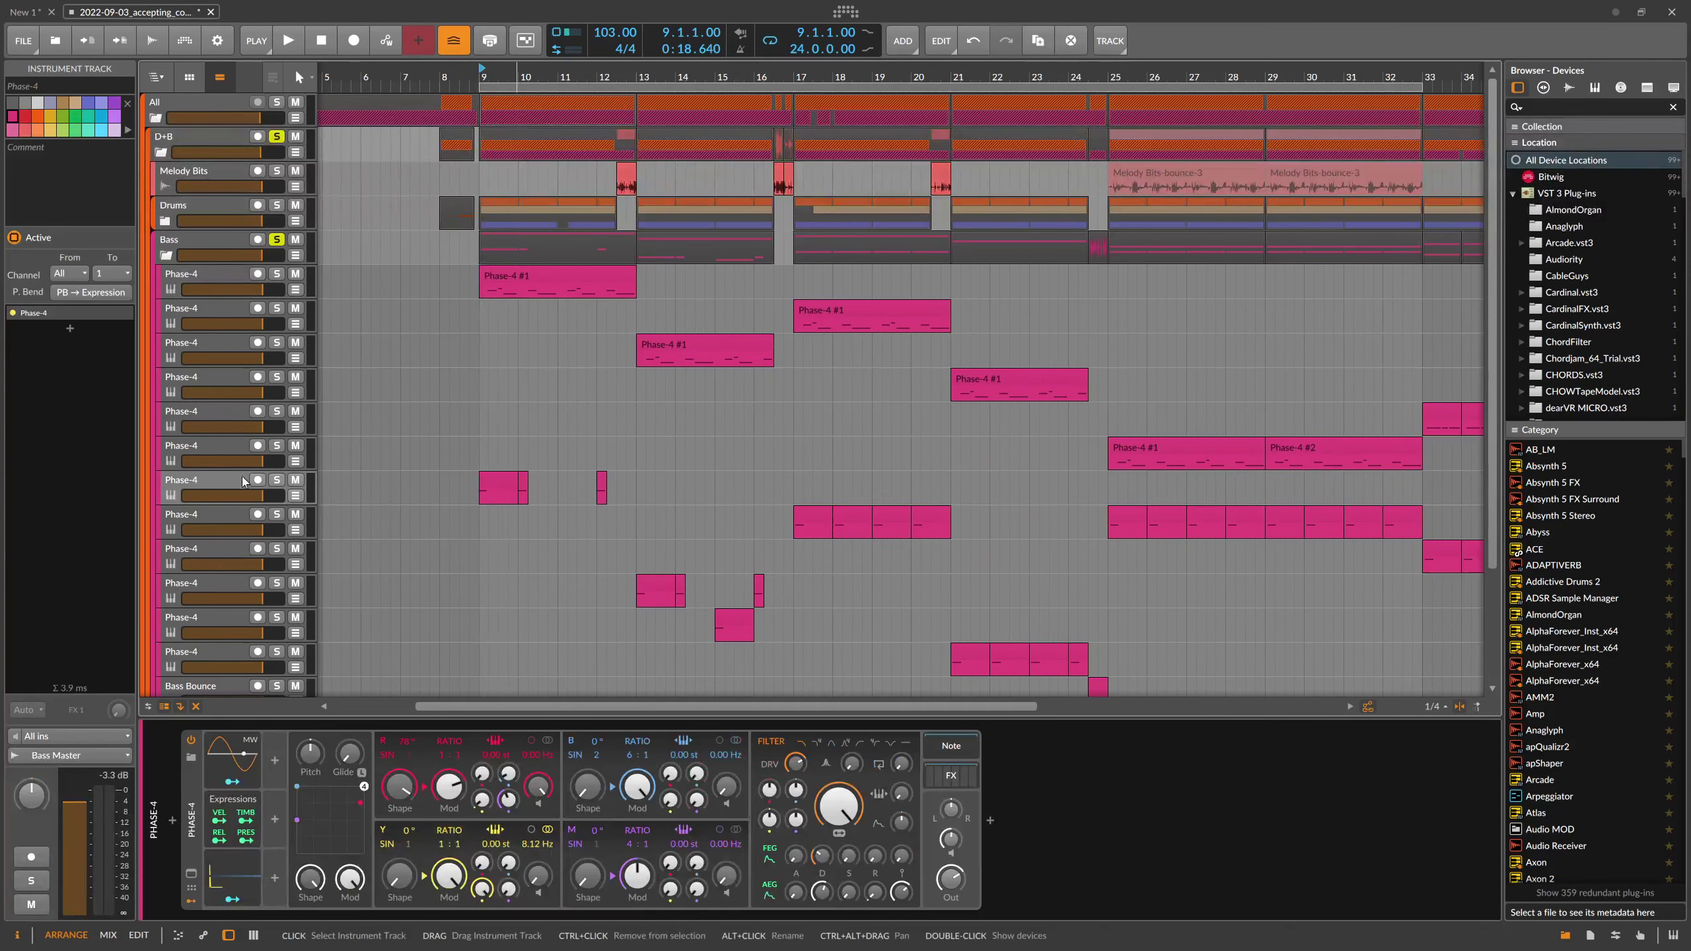
pyautogui.click(203, 280)
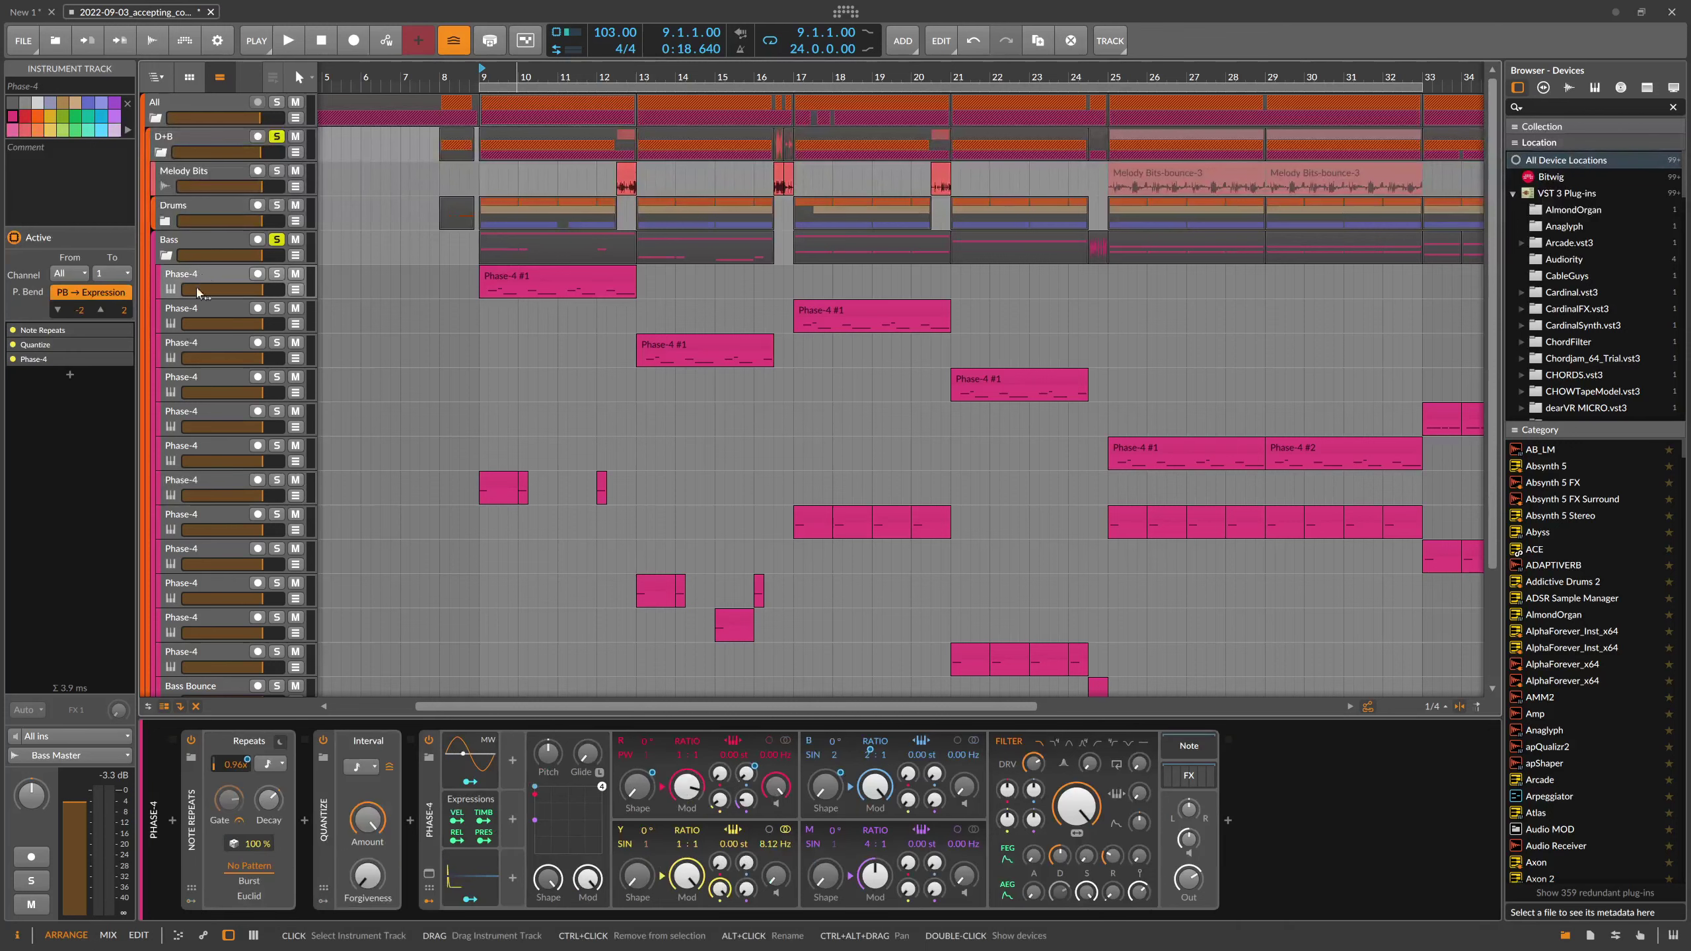
pyautogui.click(214, 496)
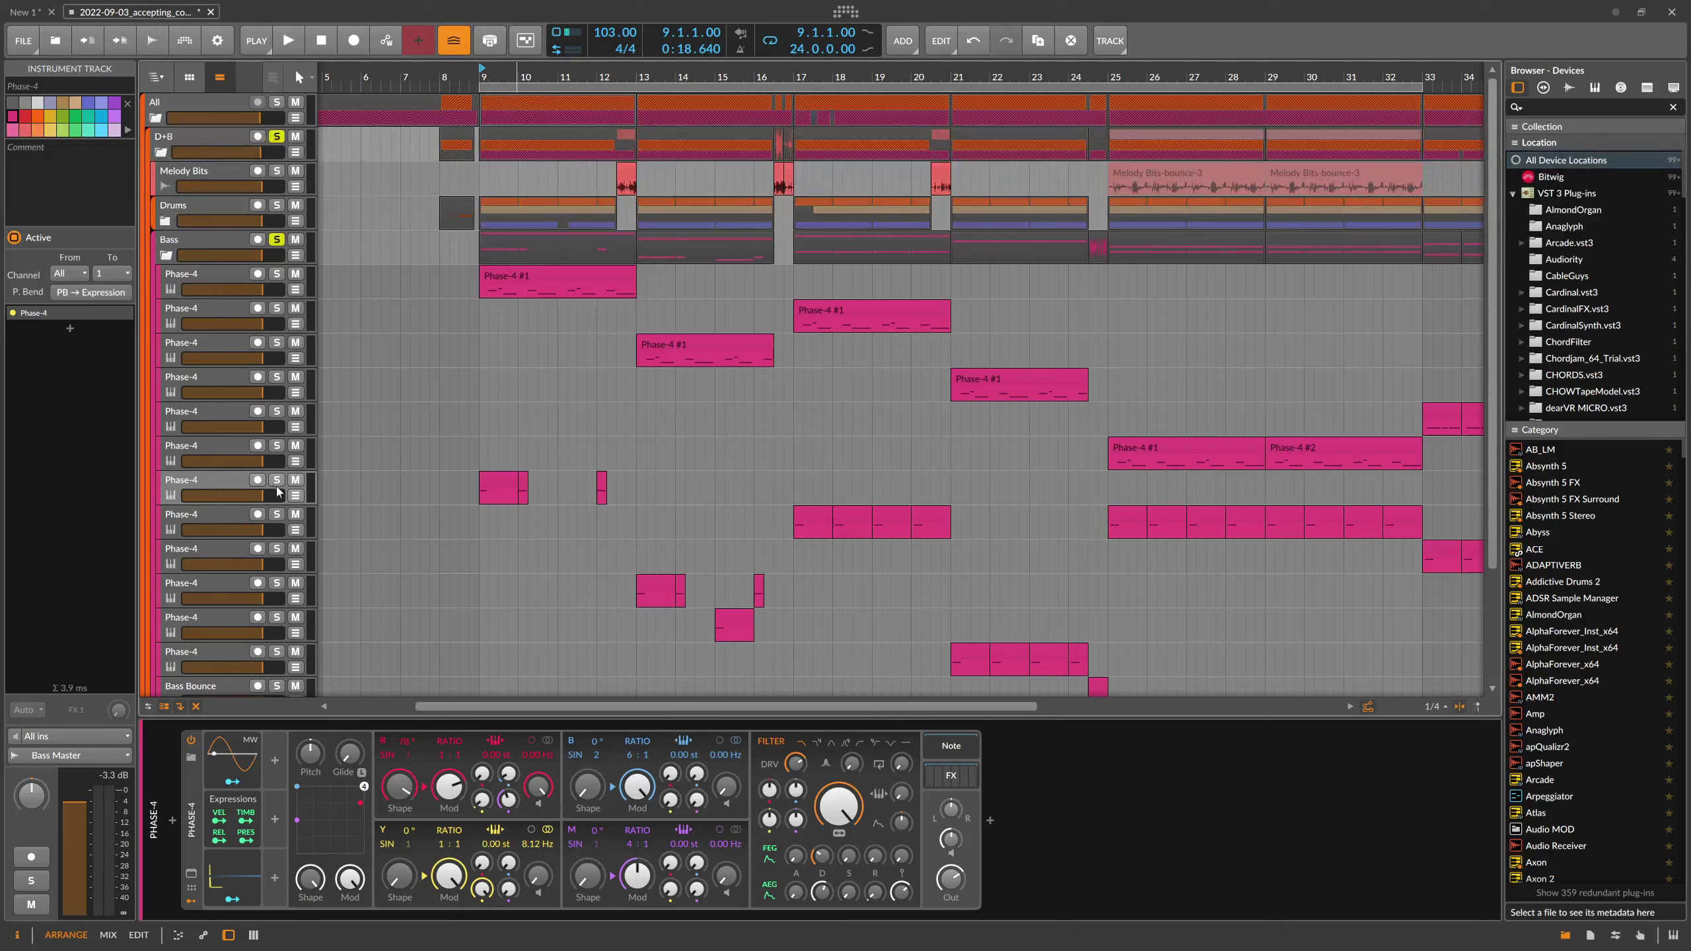
pyautogui.click(295, 496)
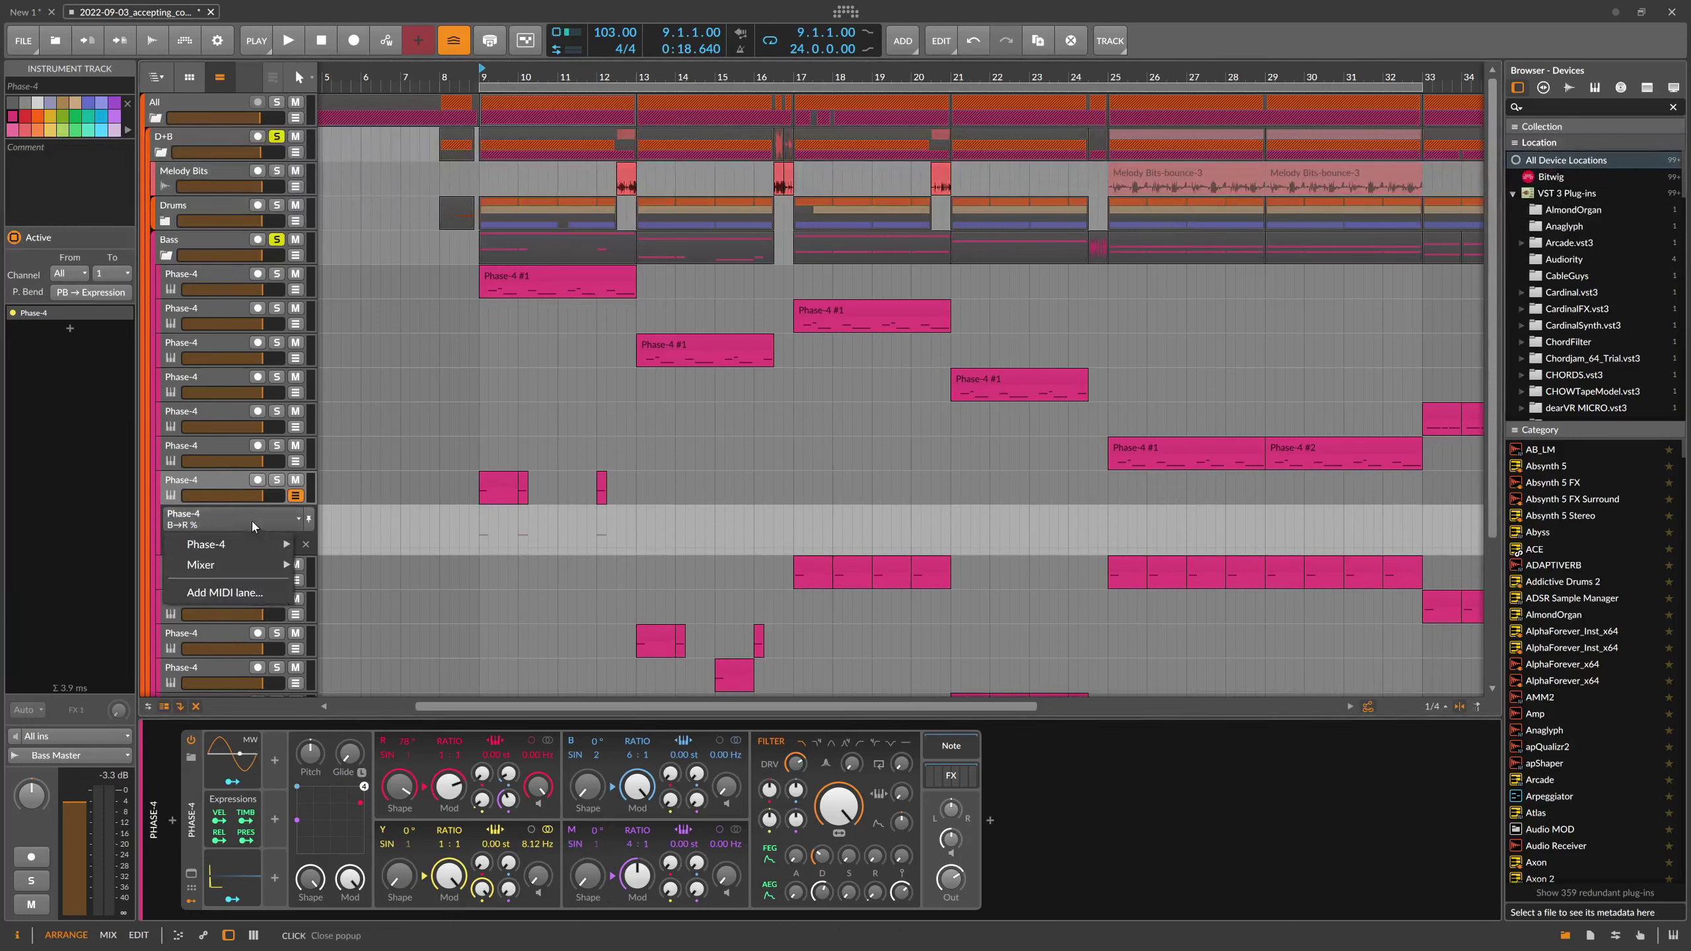
pyautogui.click(294, 498)
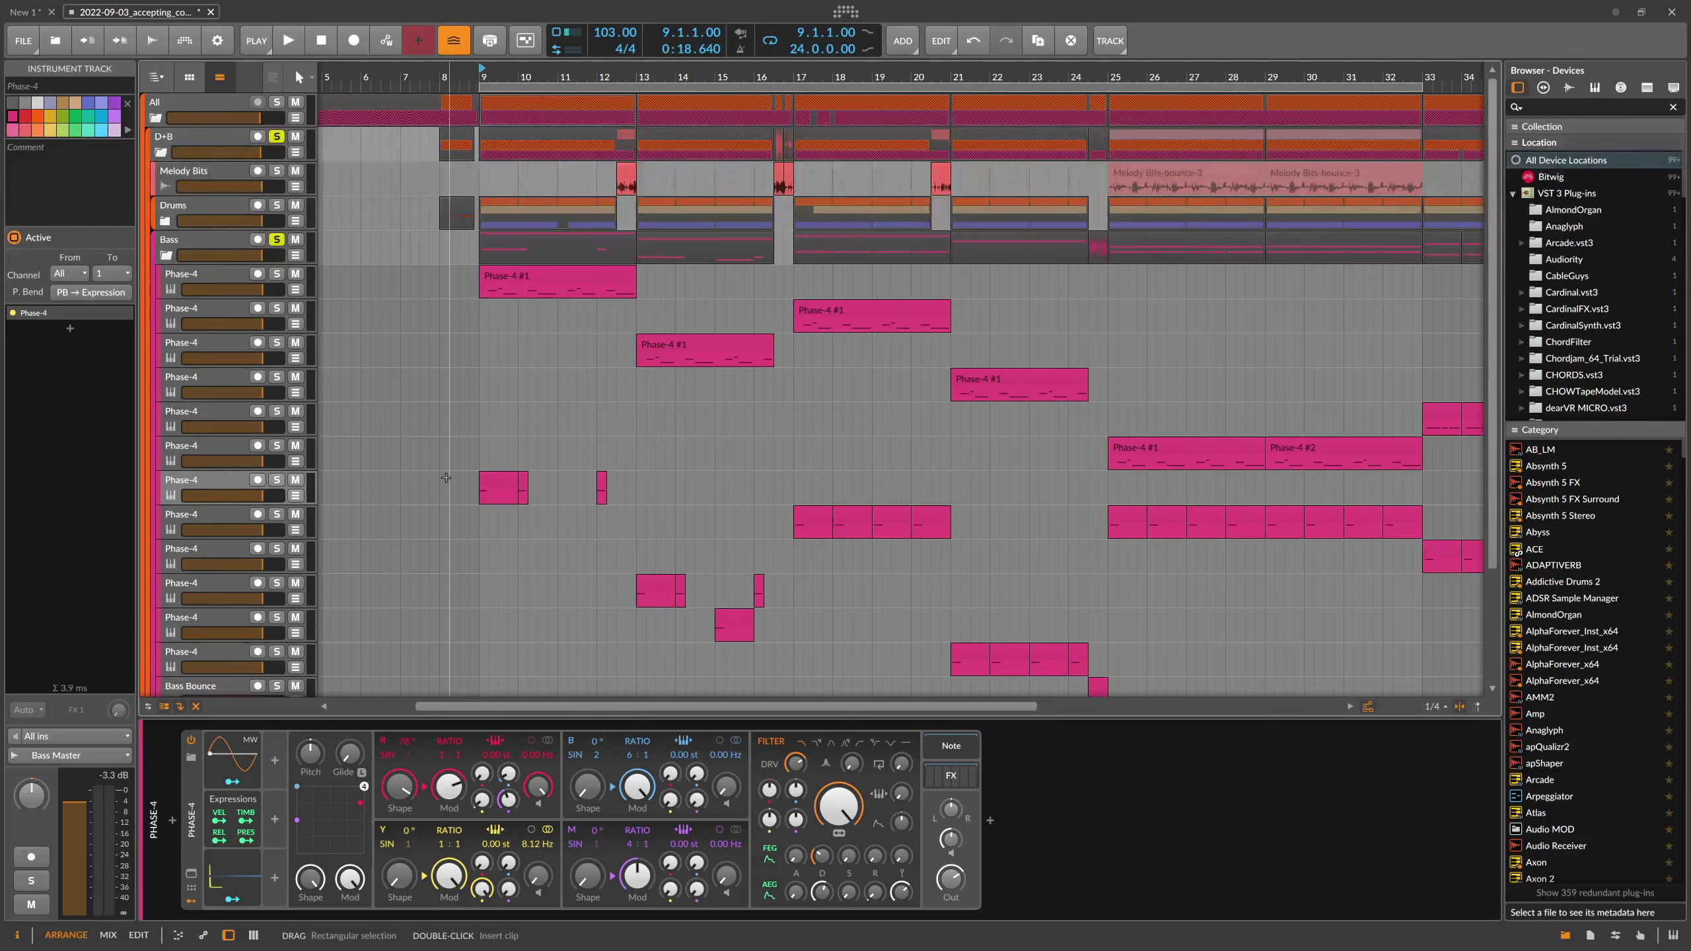
# - Select the Phase-4 #1 clip at bar 9, look over the remaining bass tracks and show the first Phase-4 track's devices
pyautogui.click(517, 271)
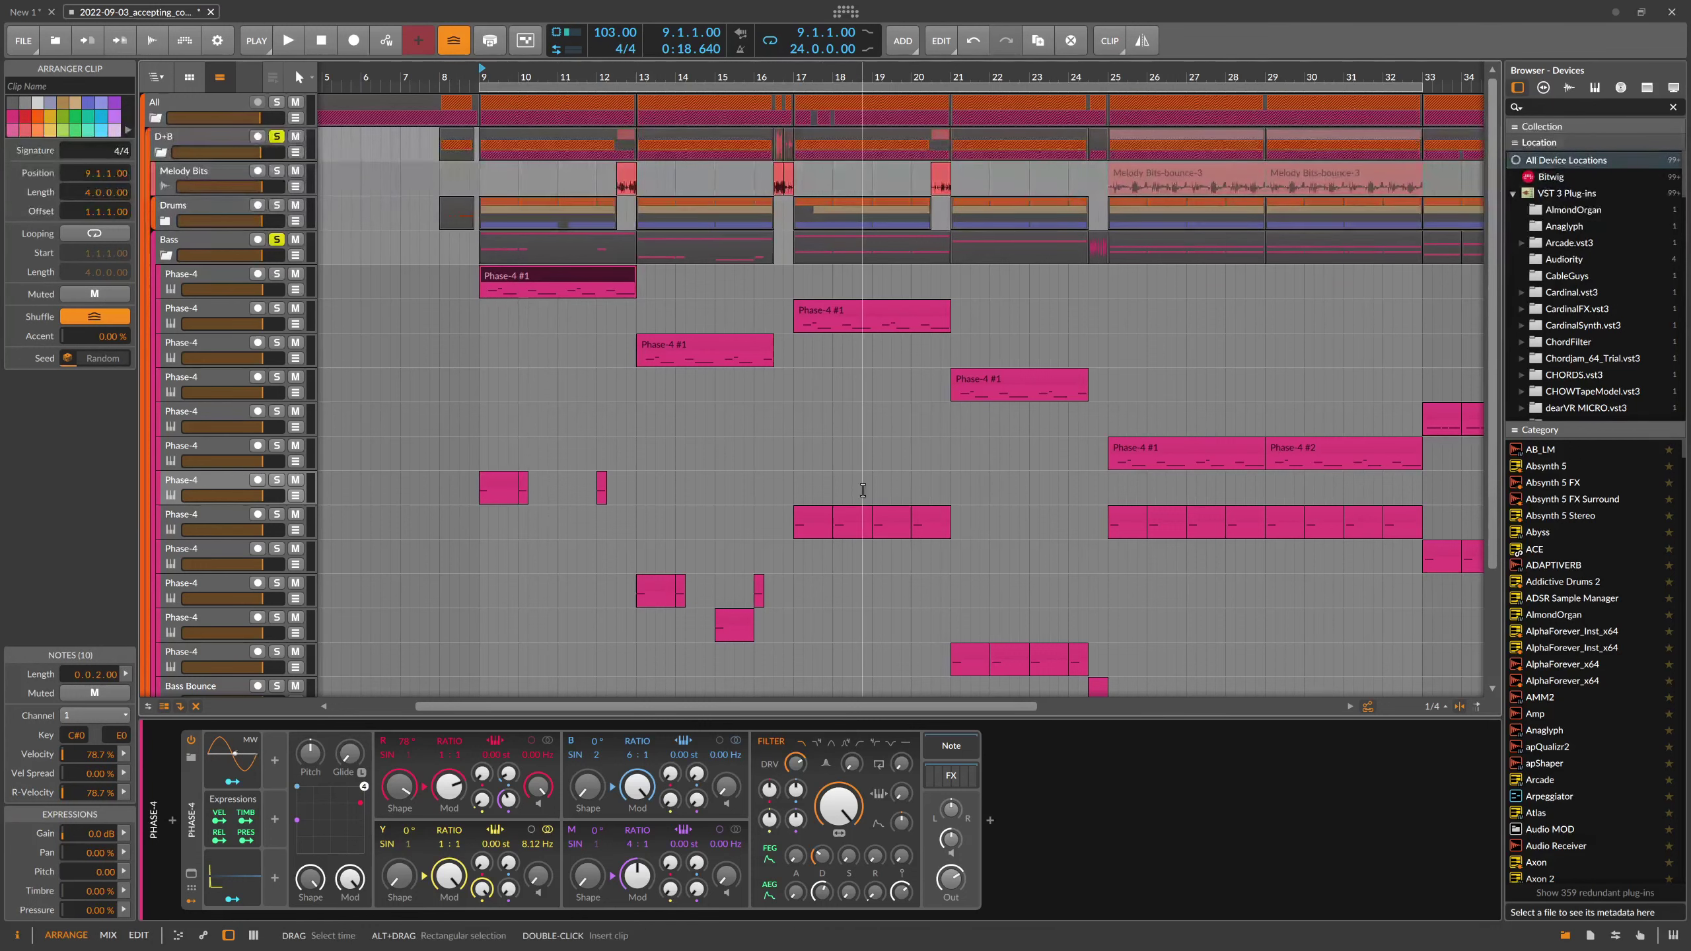
pyautogui.scroll(-3, 1005, 655)
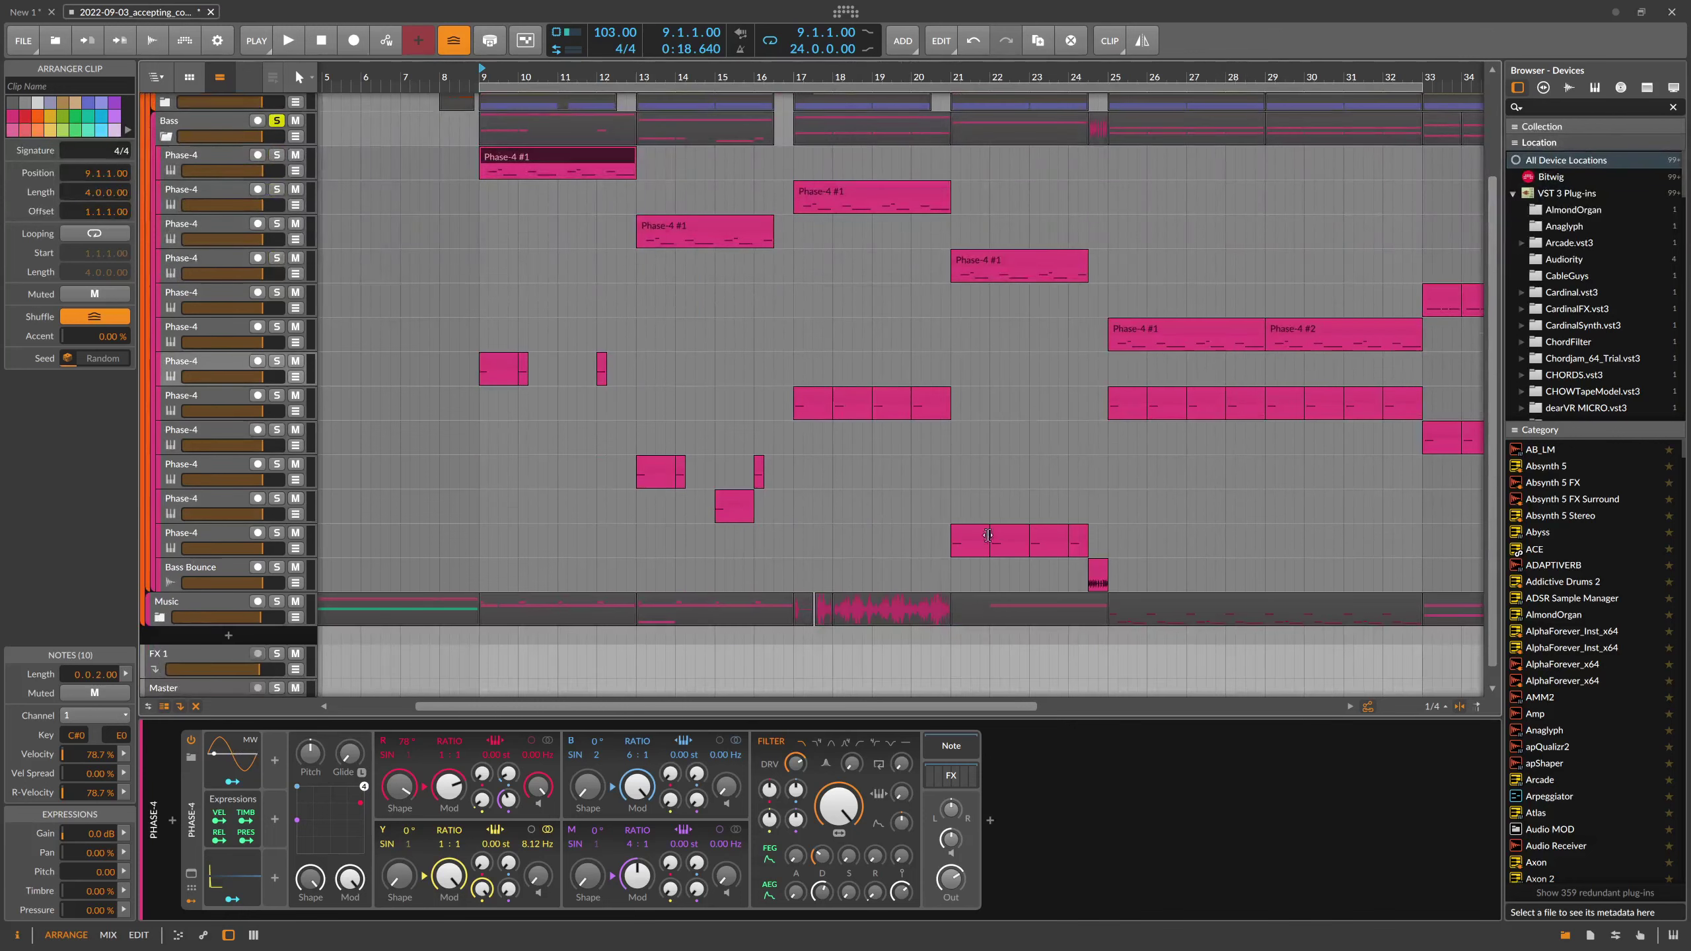
pyautogui.scroll(2, 498, 313)
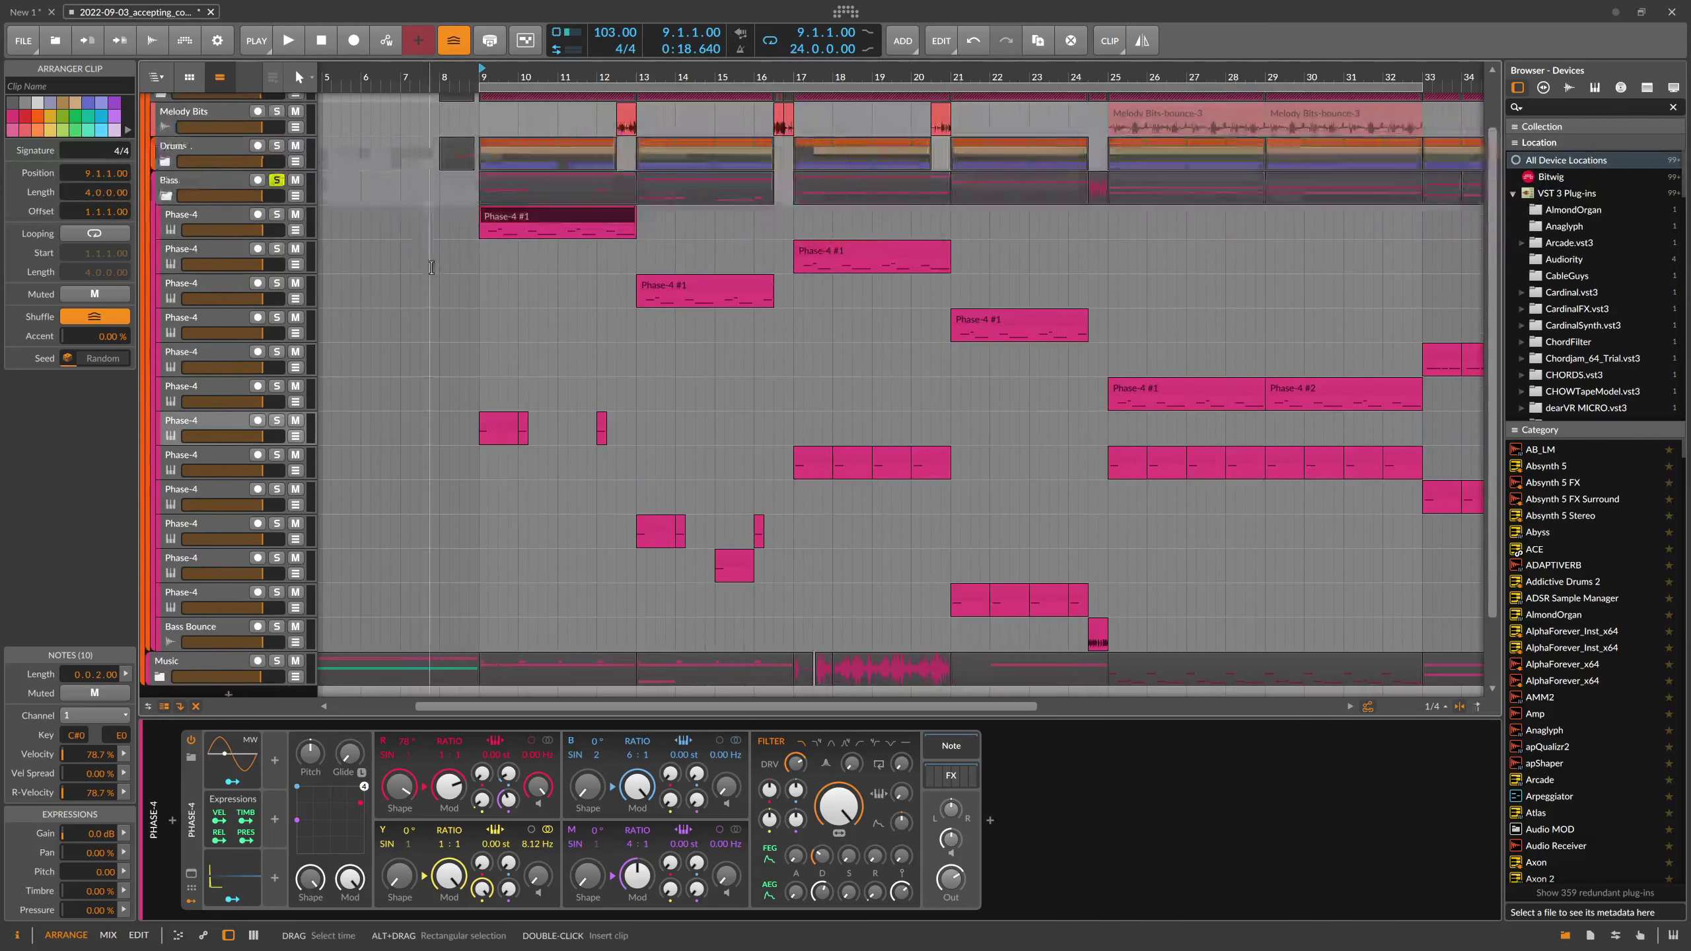
pyautogui.click(219, 212)
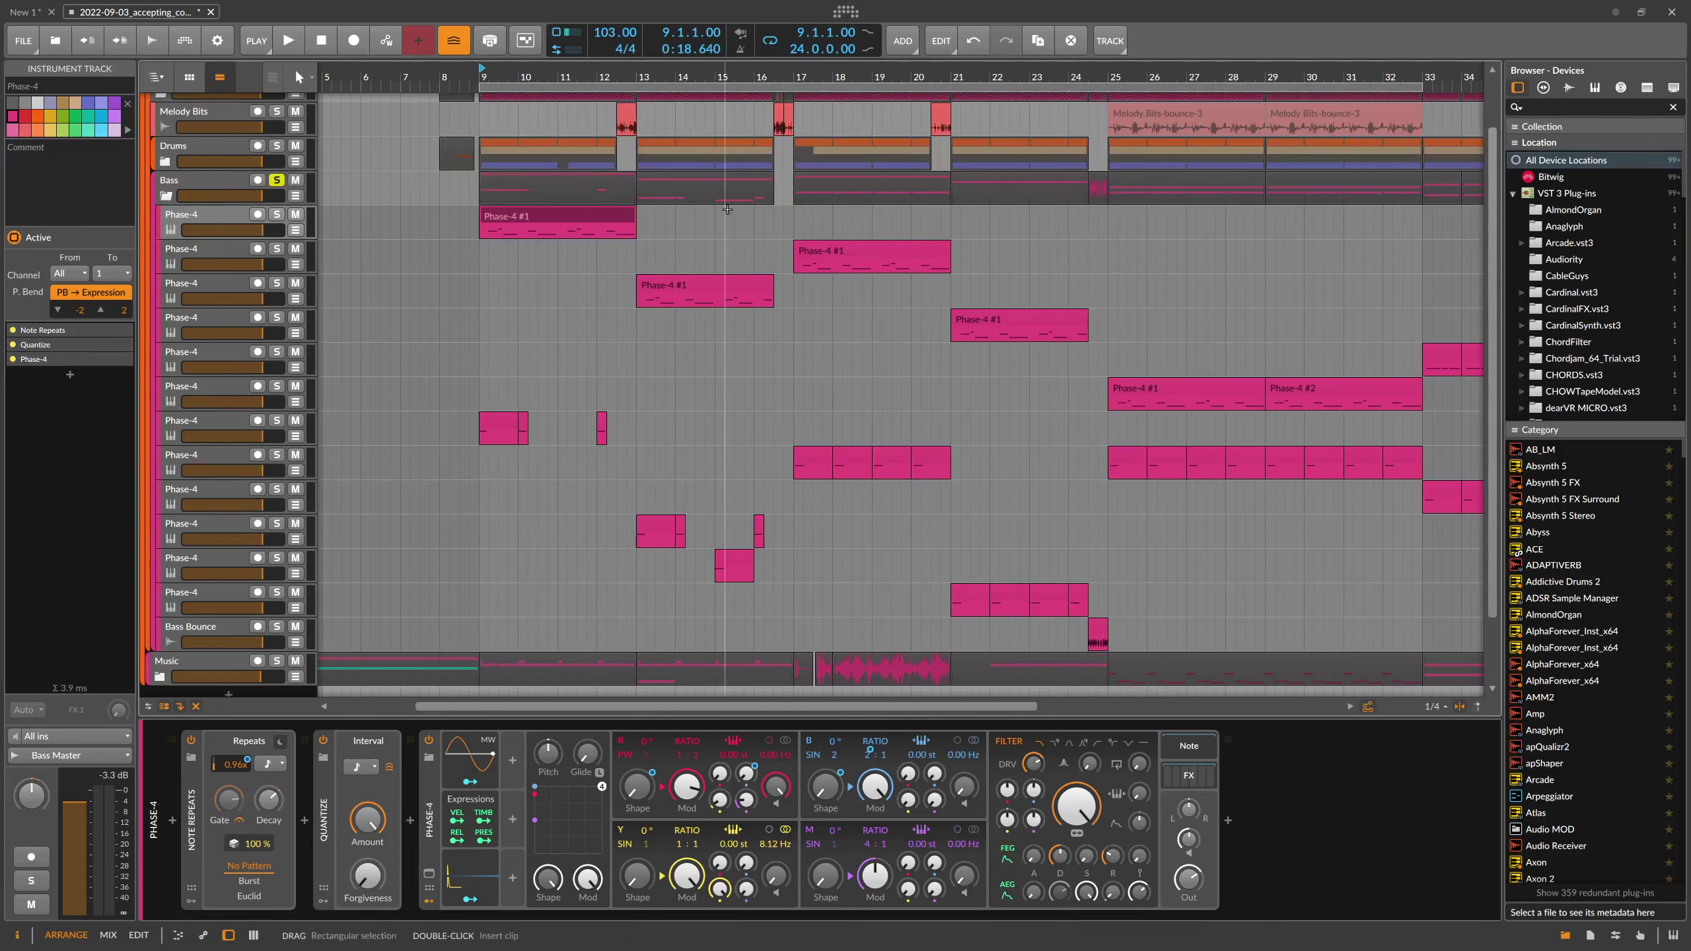
# - Compare the soloed bass parts by playing them from bar 13 and from bar 9
pyautogui.click(638, 73)
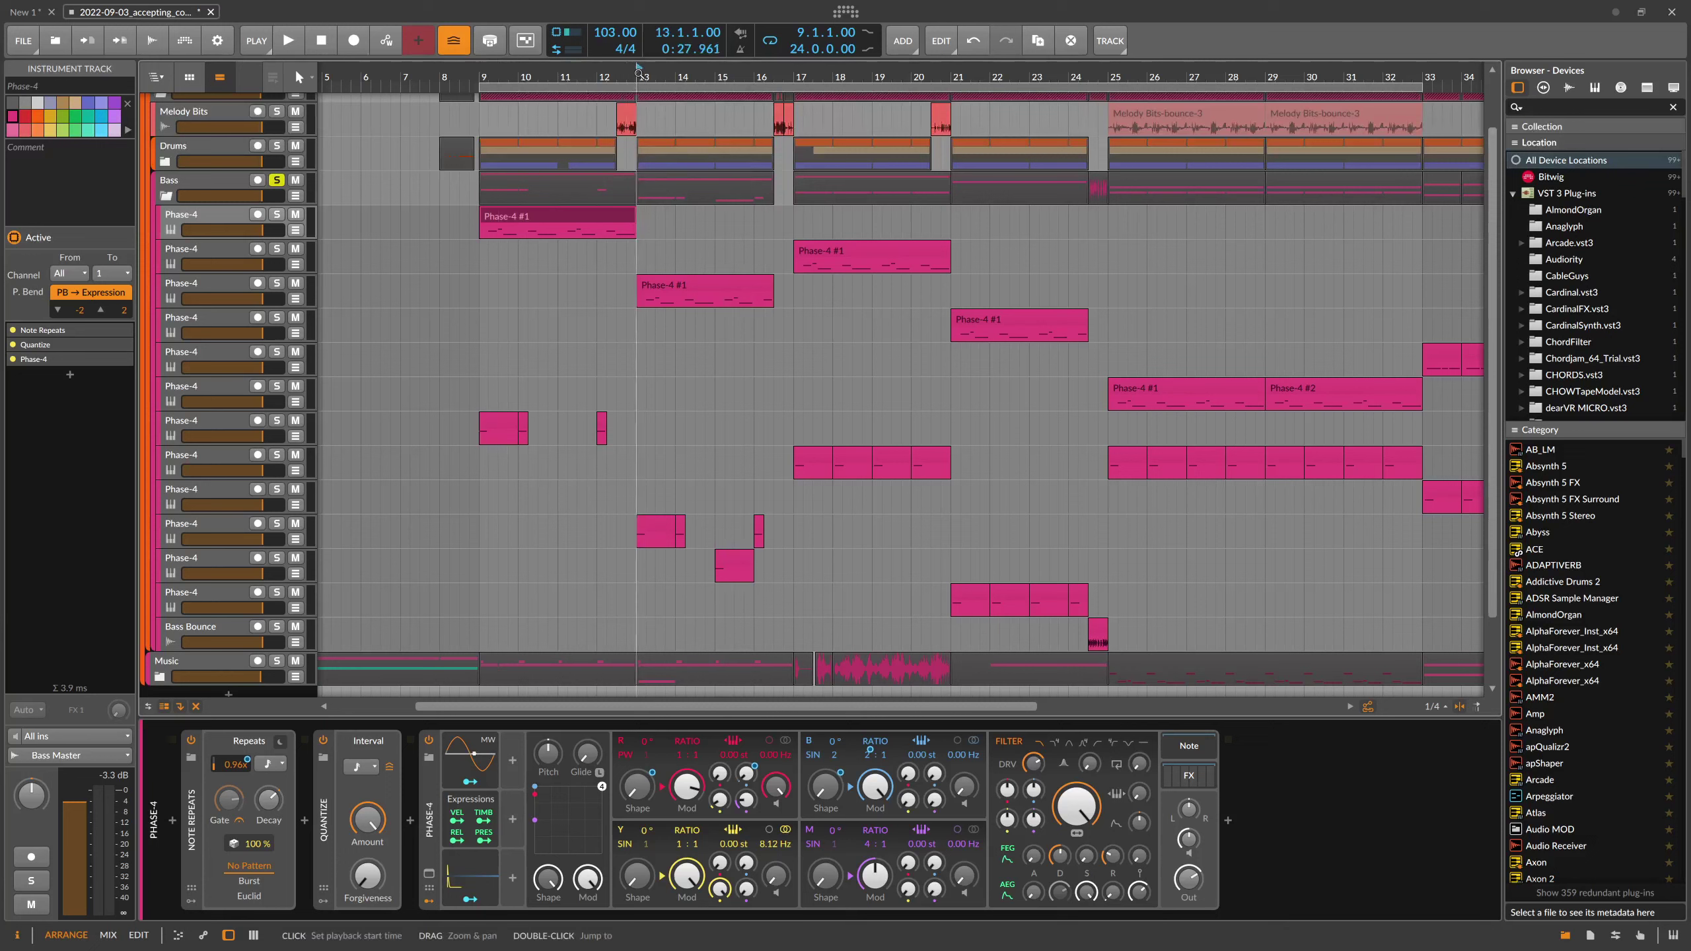
pyautogui.press('space')
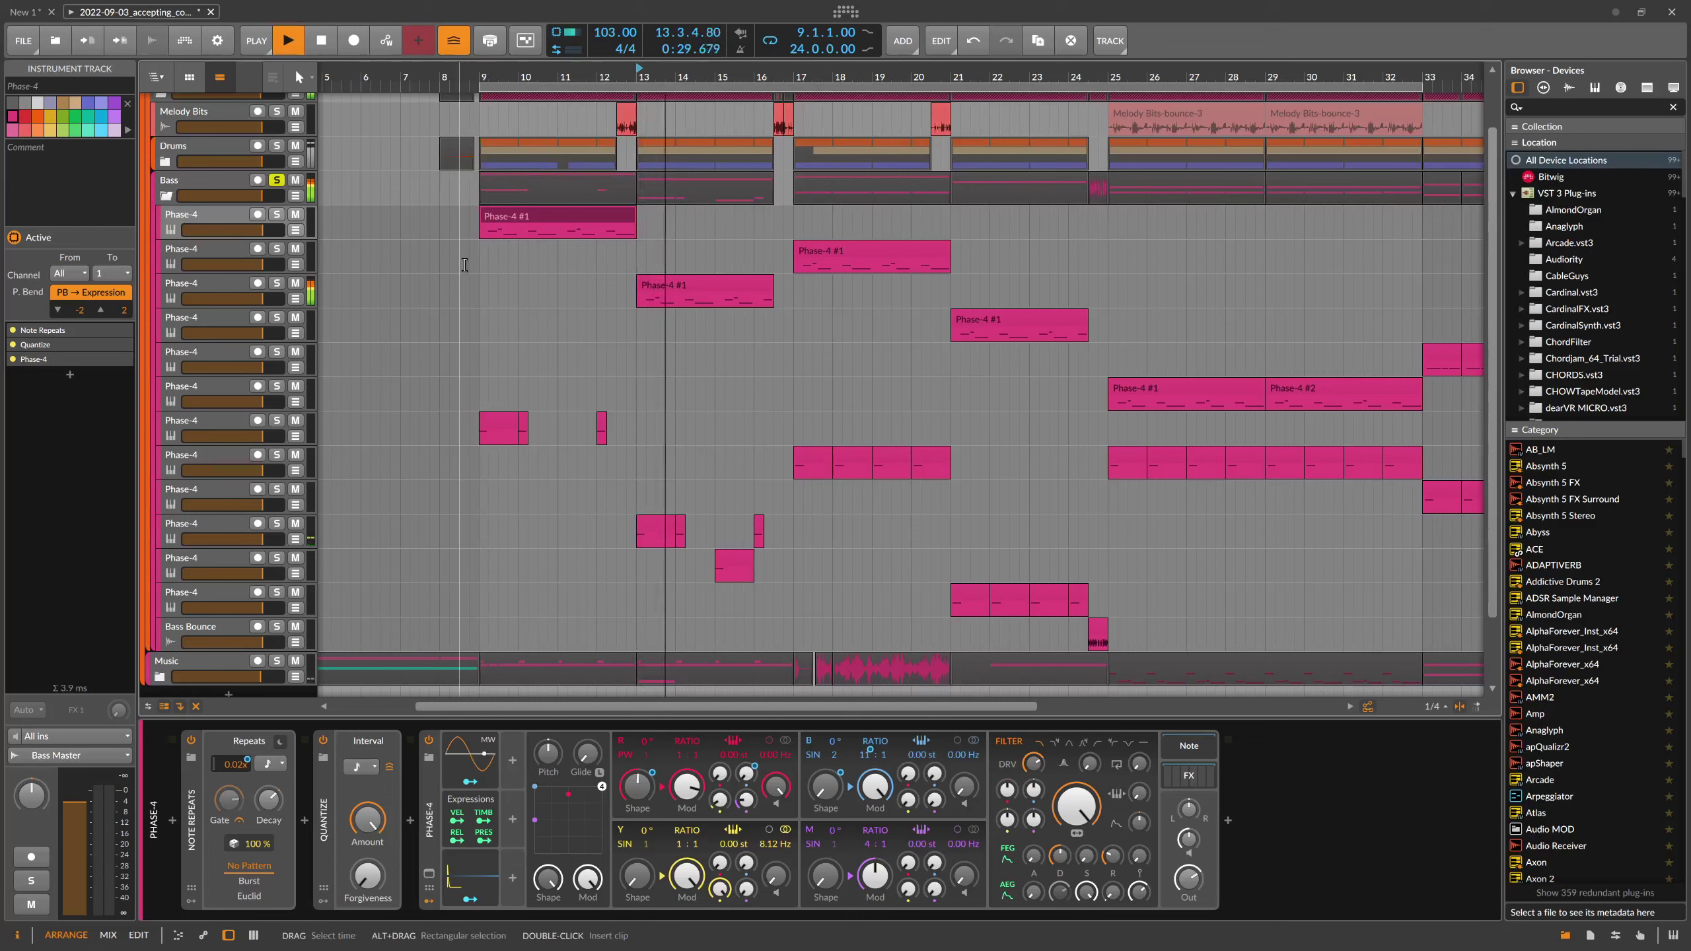
pyautogui.click(479, 70)
pyautogui.press('space')
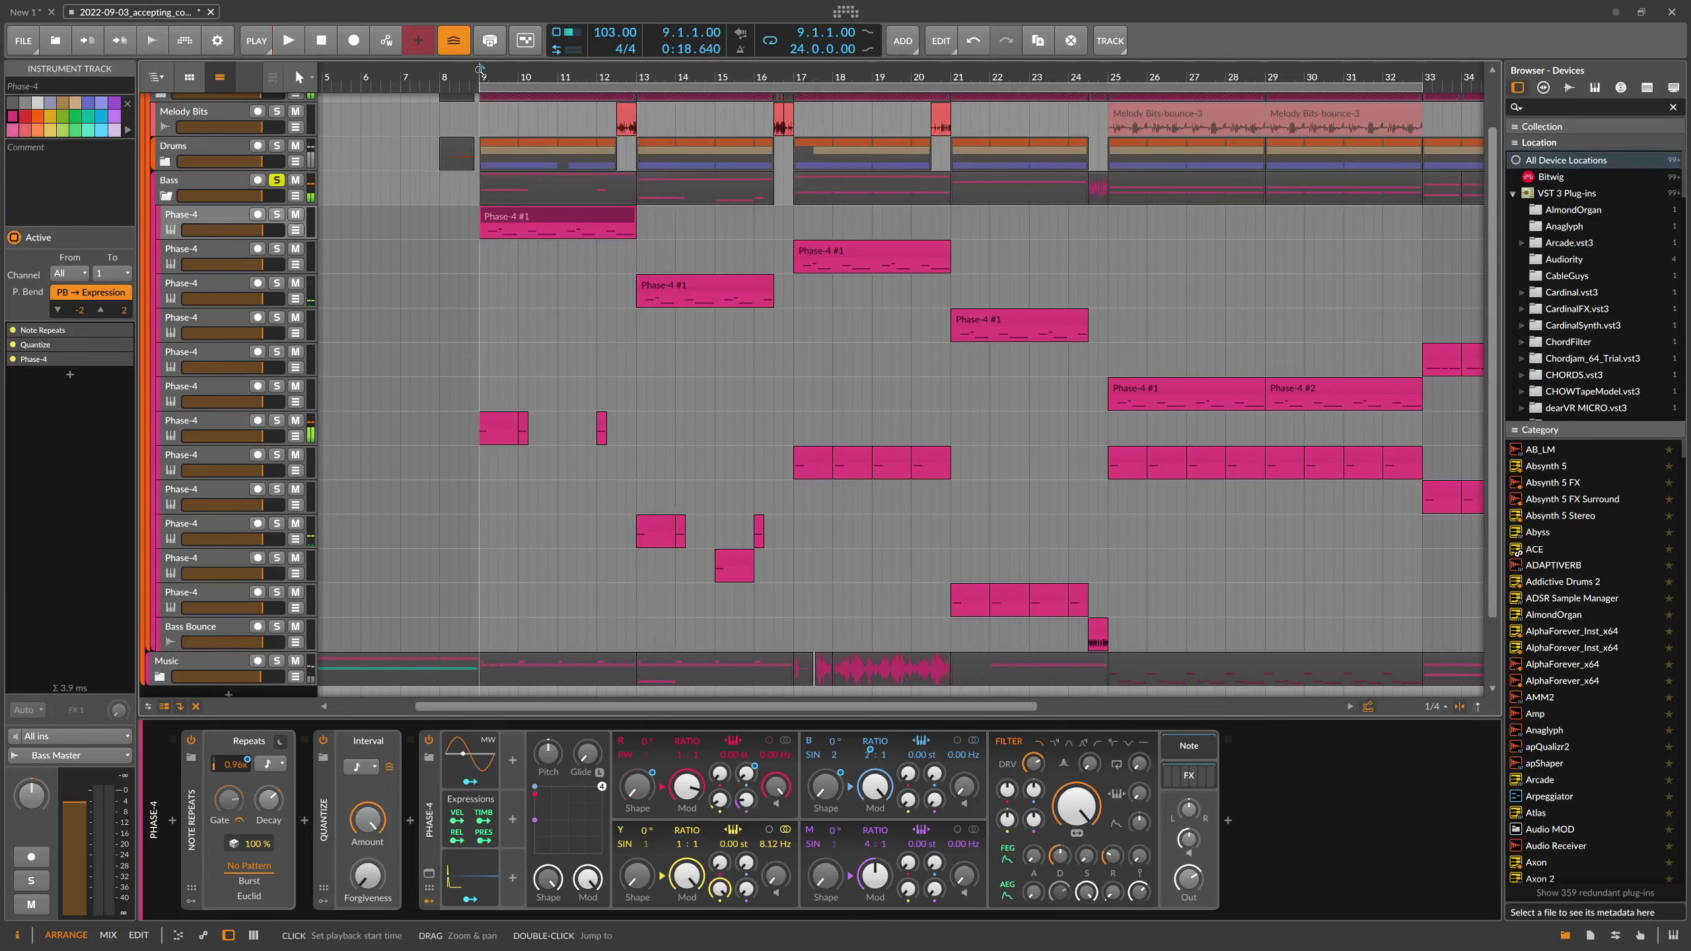
pyautogui.press('space')
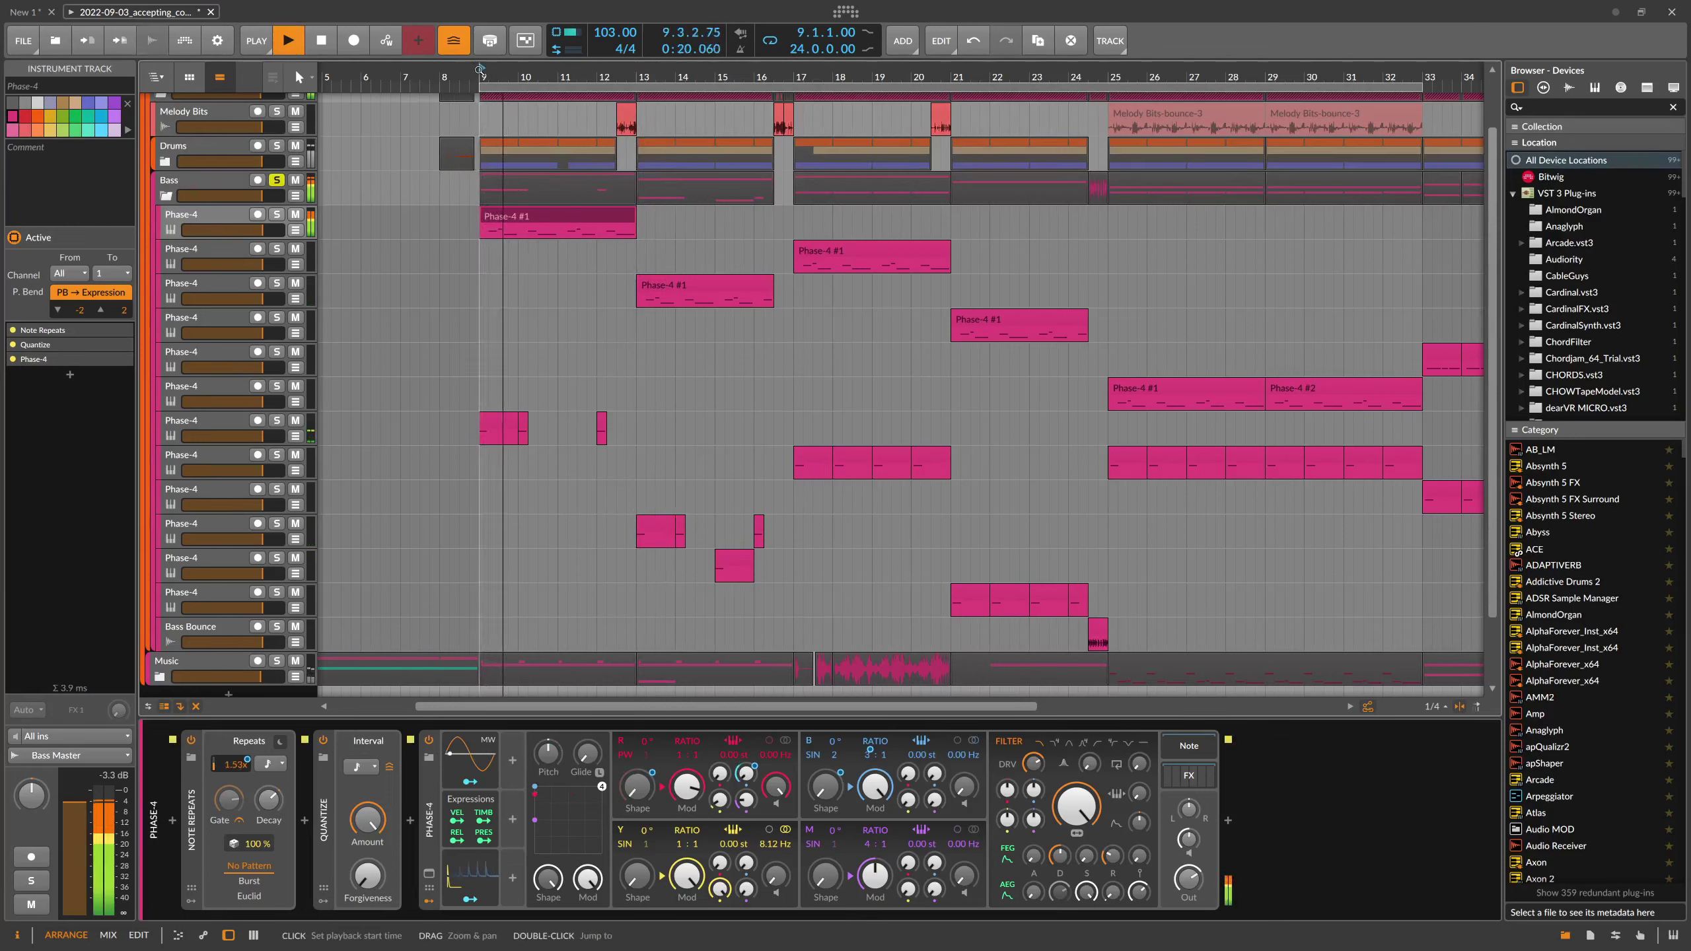
pyautogui.press('space')
pyautogui.press('space')
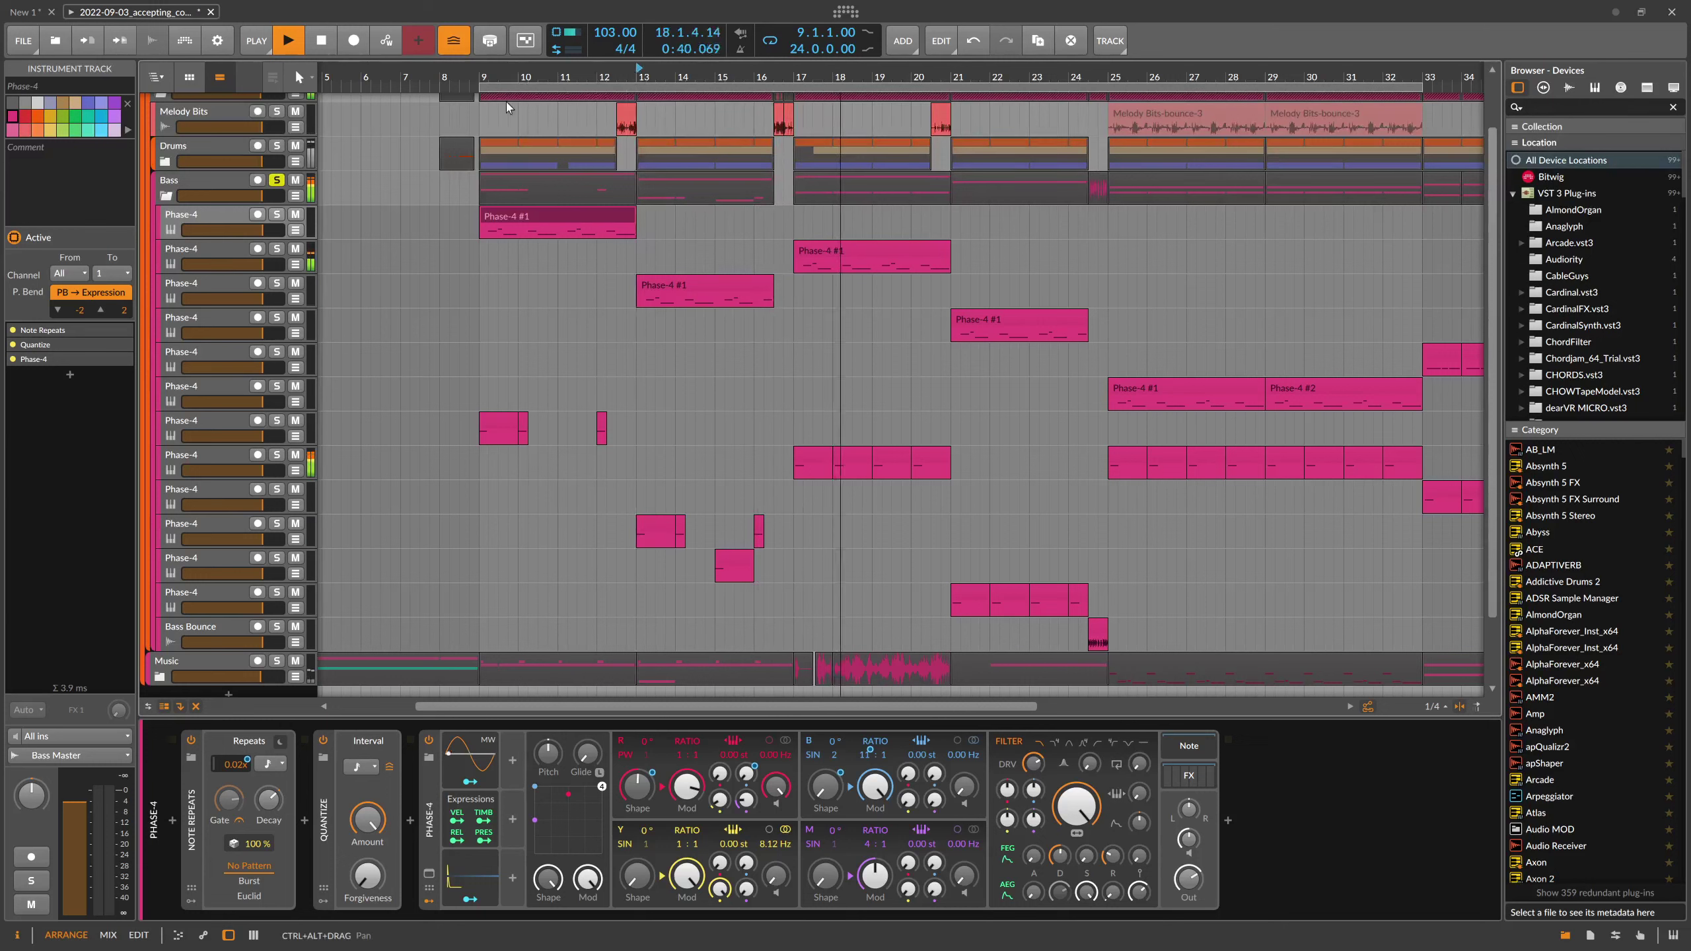
pyautogui.press('space')
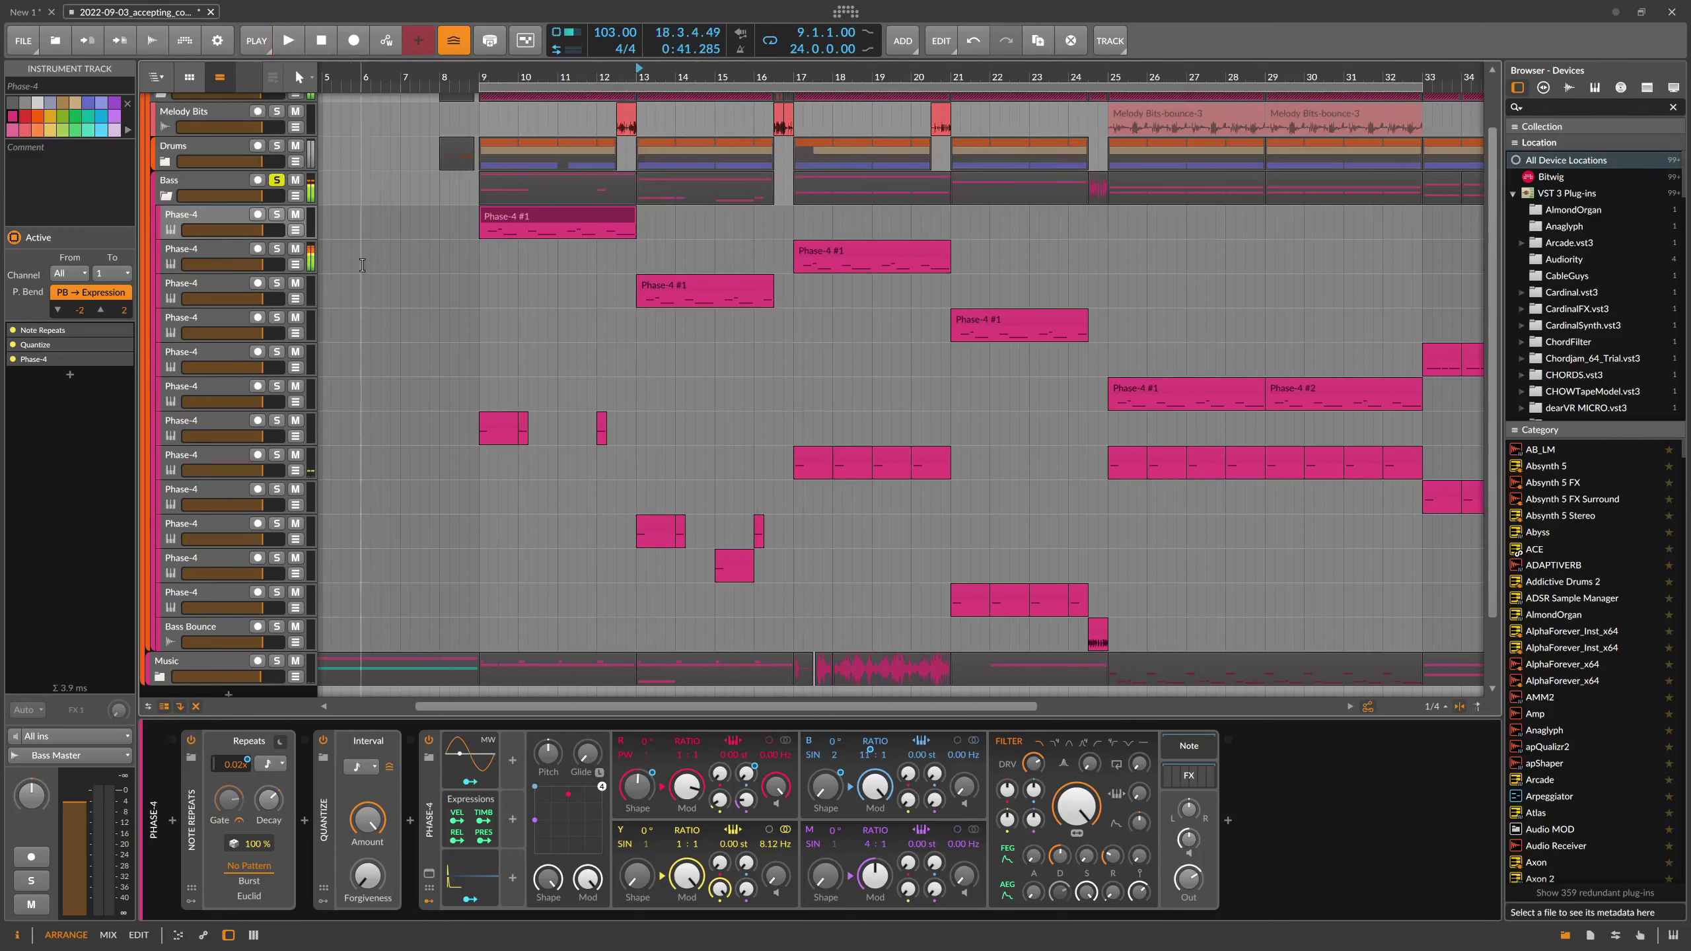
# - Select the Phase-4 #1 clip at bar 17, followed by the one at bar 9
pyautogui.click(832, 258)
pyautogui.click(559, 219)
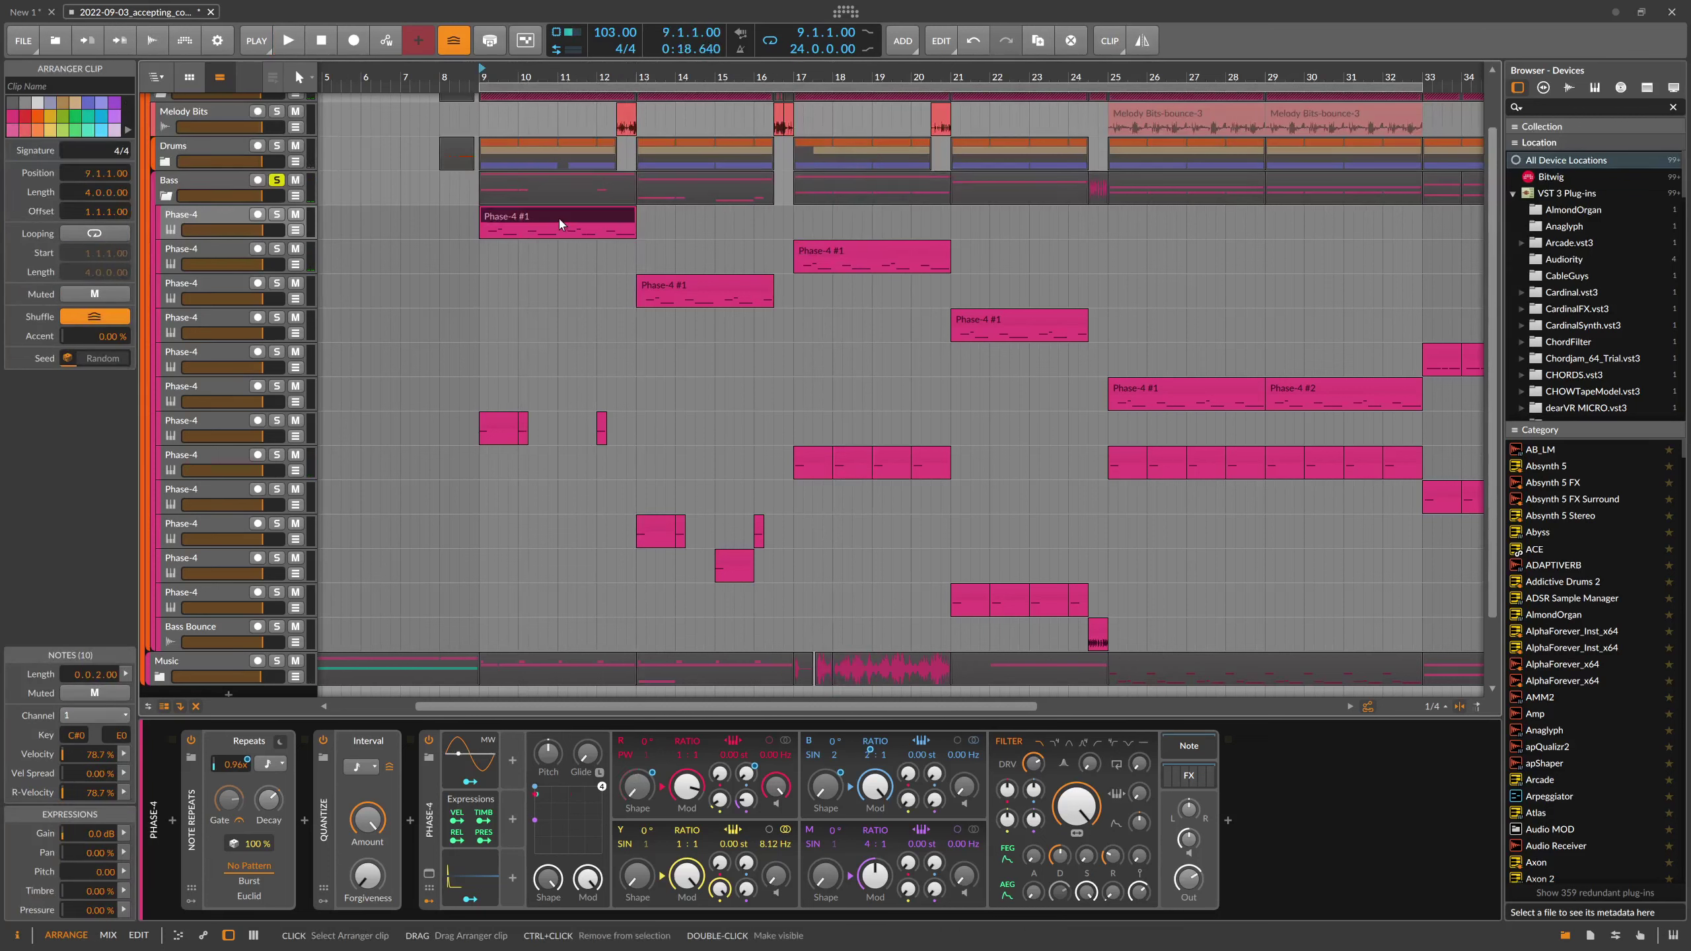
# - Compare the Phase-4 #1 clips at bars 17 and 9, and play the soloed bass from bar 9 and from bar 17
pyautogui.click(847, 258)
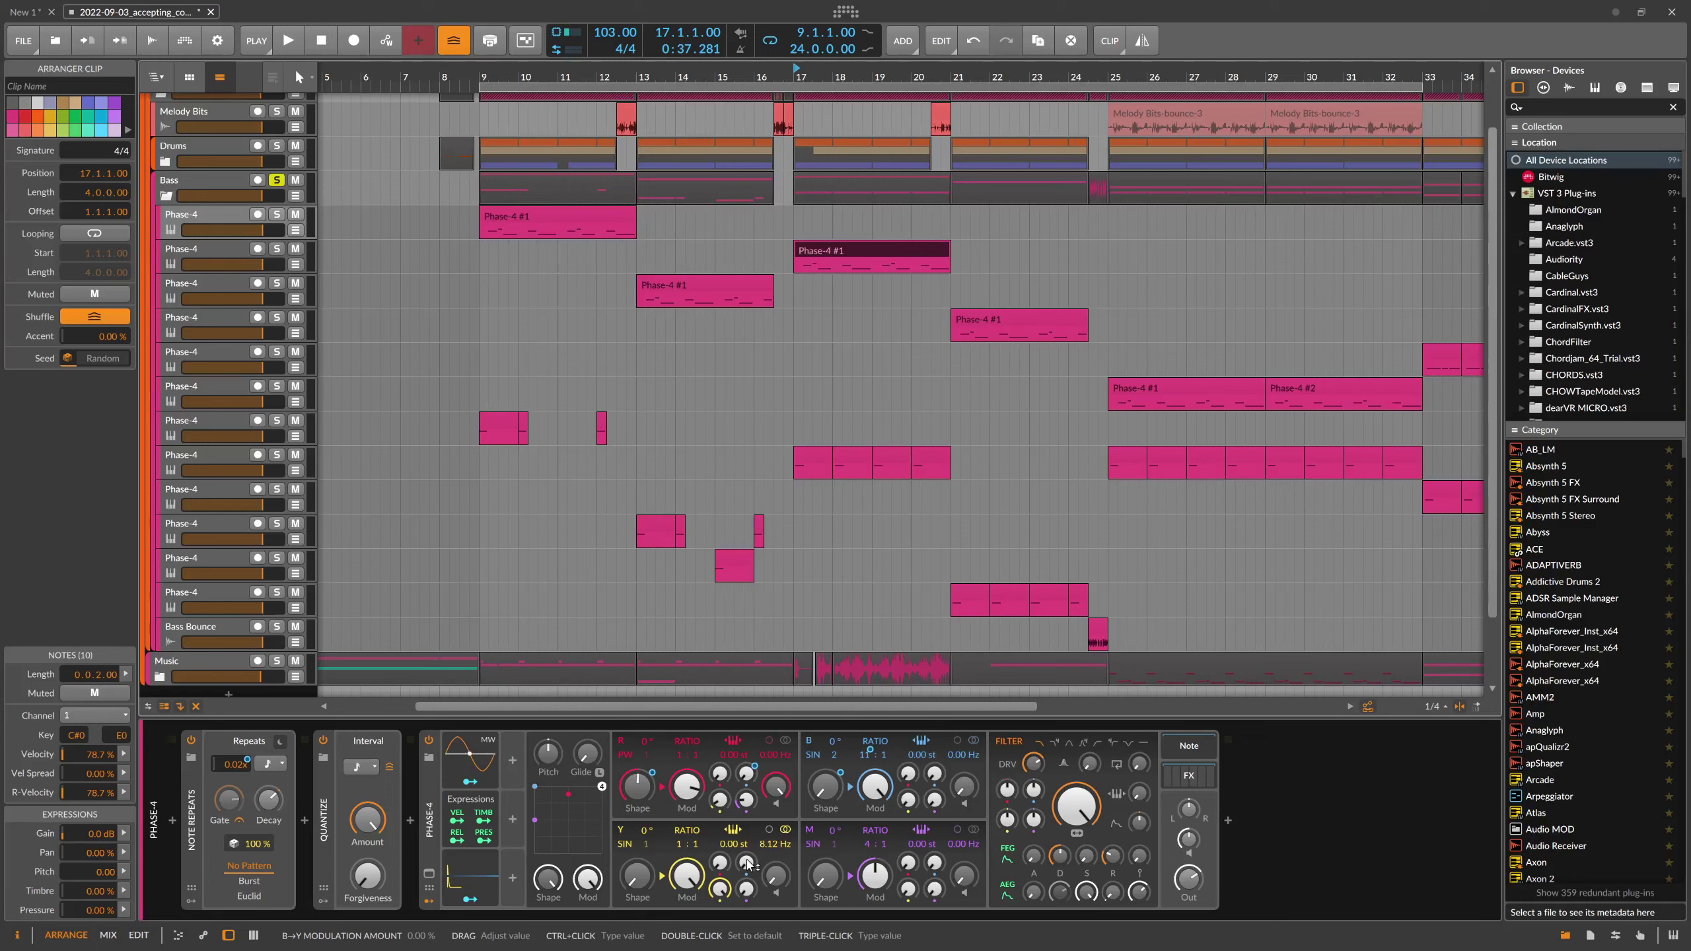
pyautogui.click(506, 224)
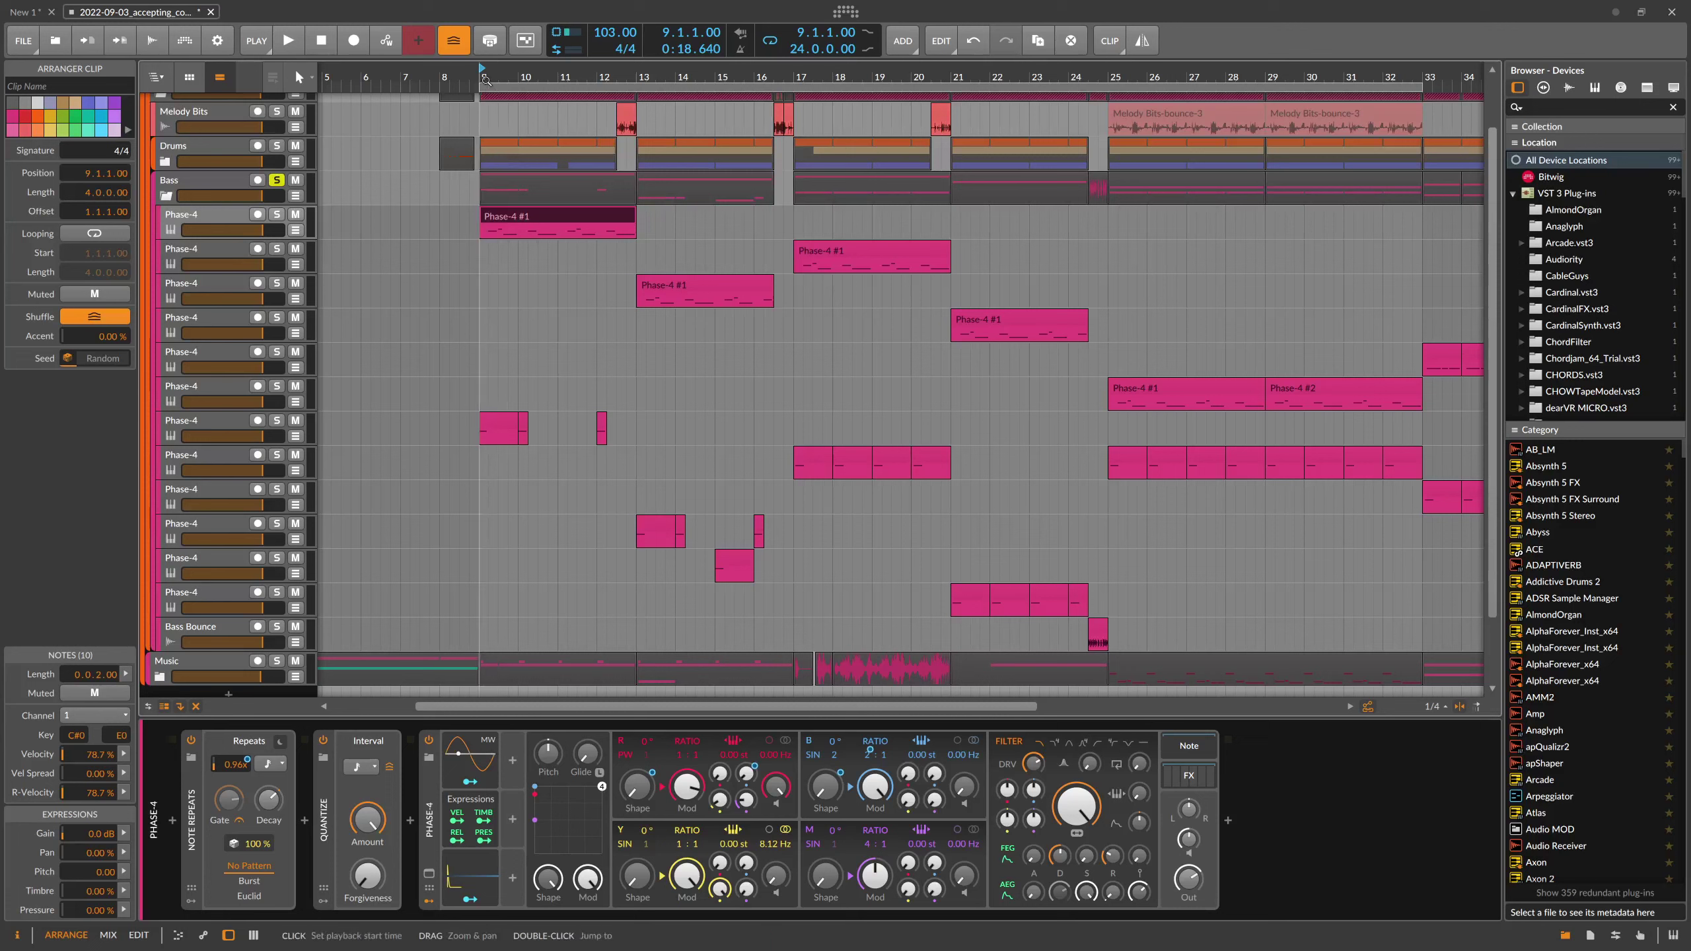
pyautogui.press('space')
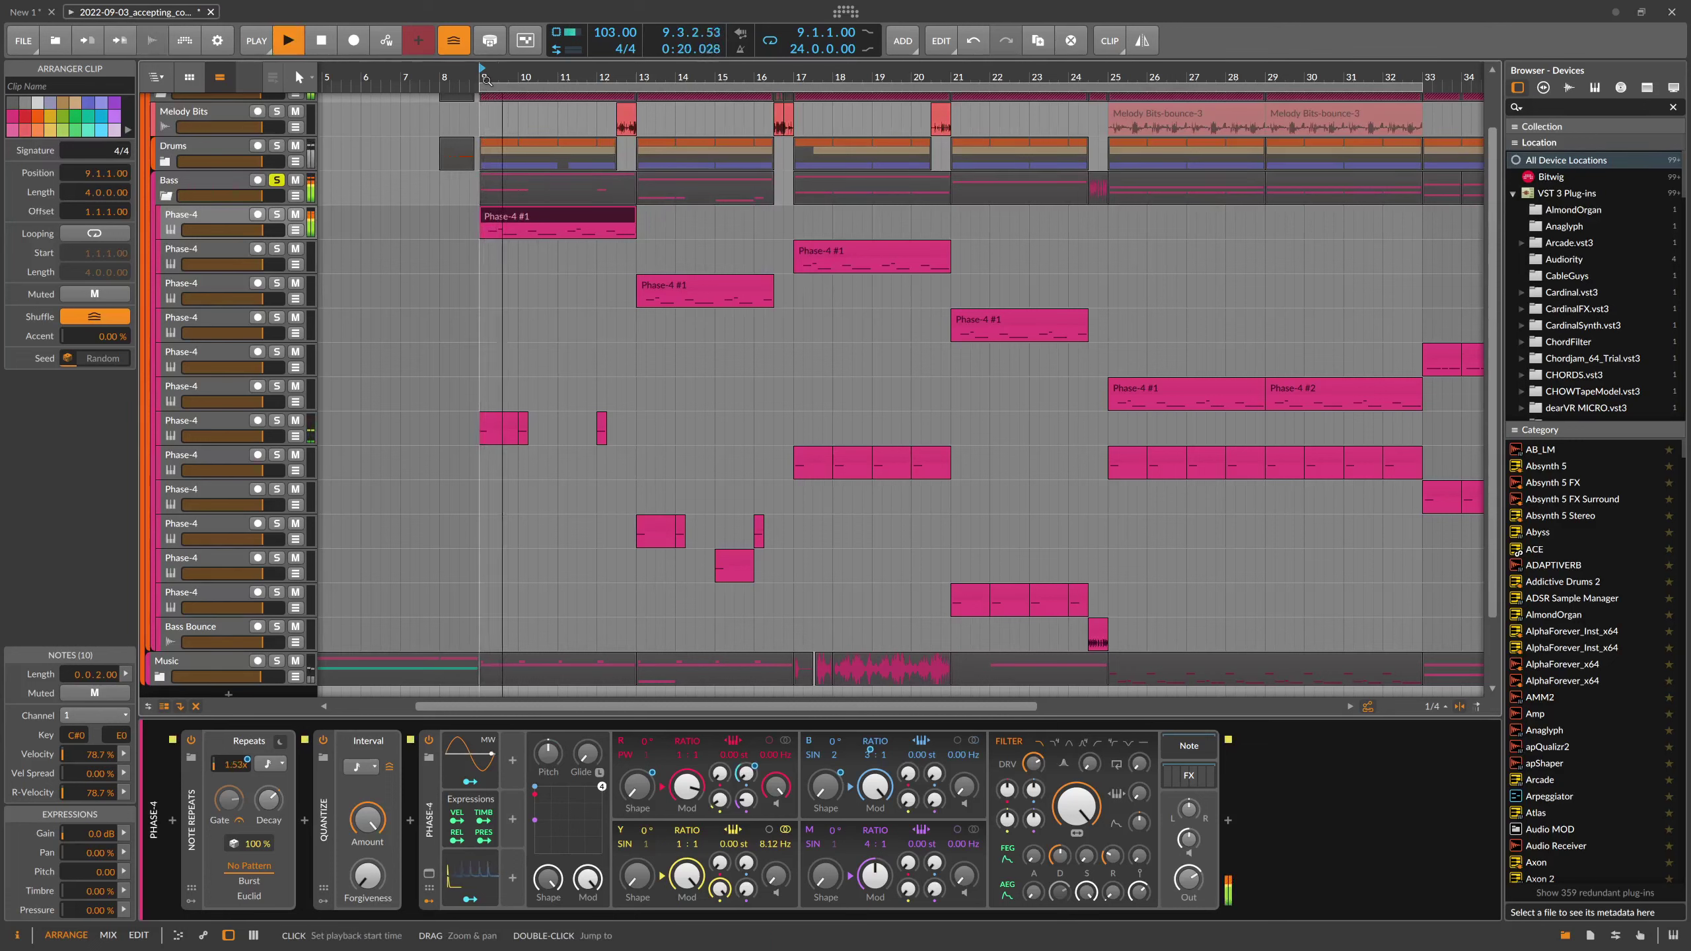
pyautogui.click(793, 75)
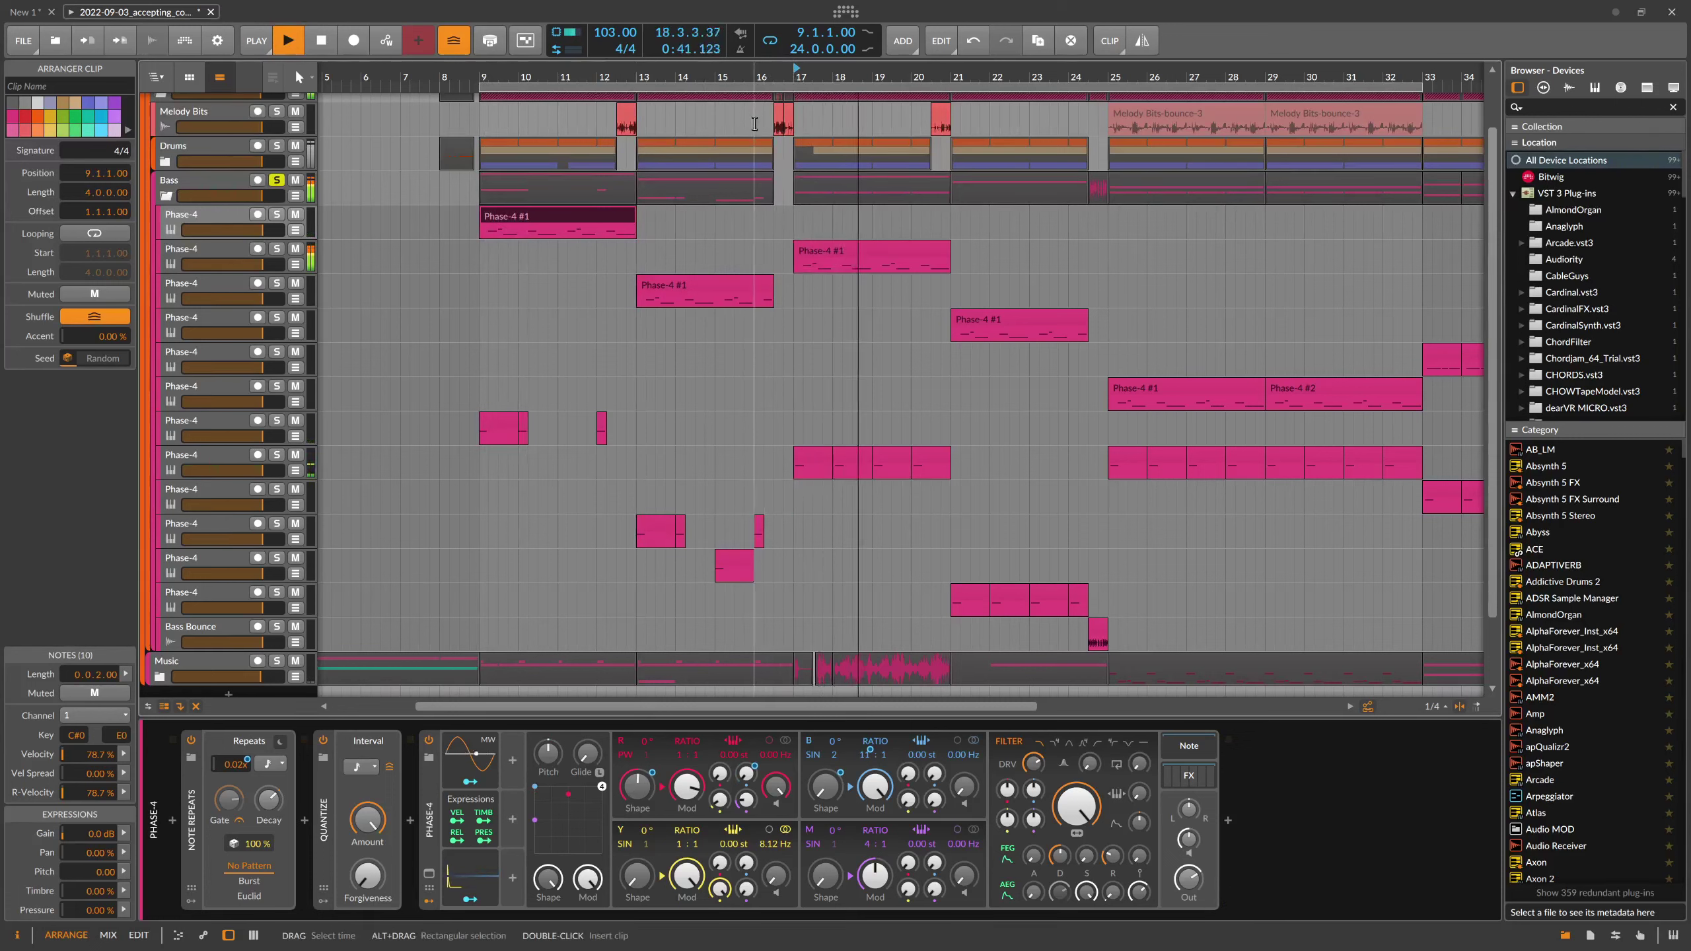
# - Stop playback, open the Phase-4 #1 clip at bar 17 in the note editor and view all its notes alongside bar 17
pyautogui.doubleClick(850, 257)
pyautogui.press('space')
pyautogui.scroll(-10, 586, 683)
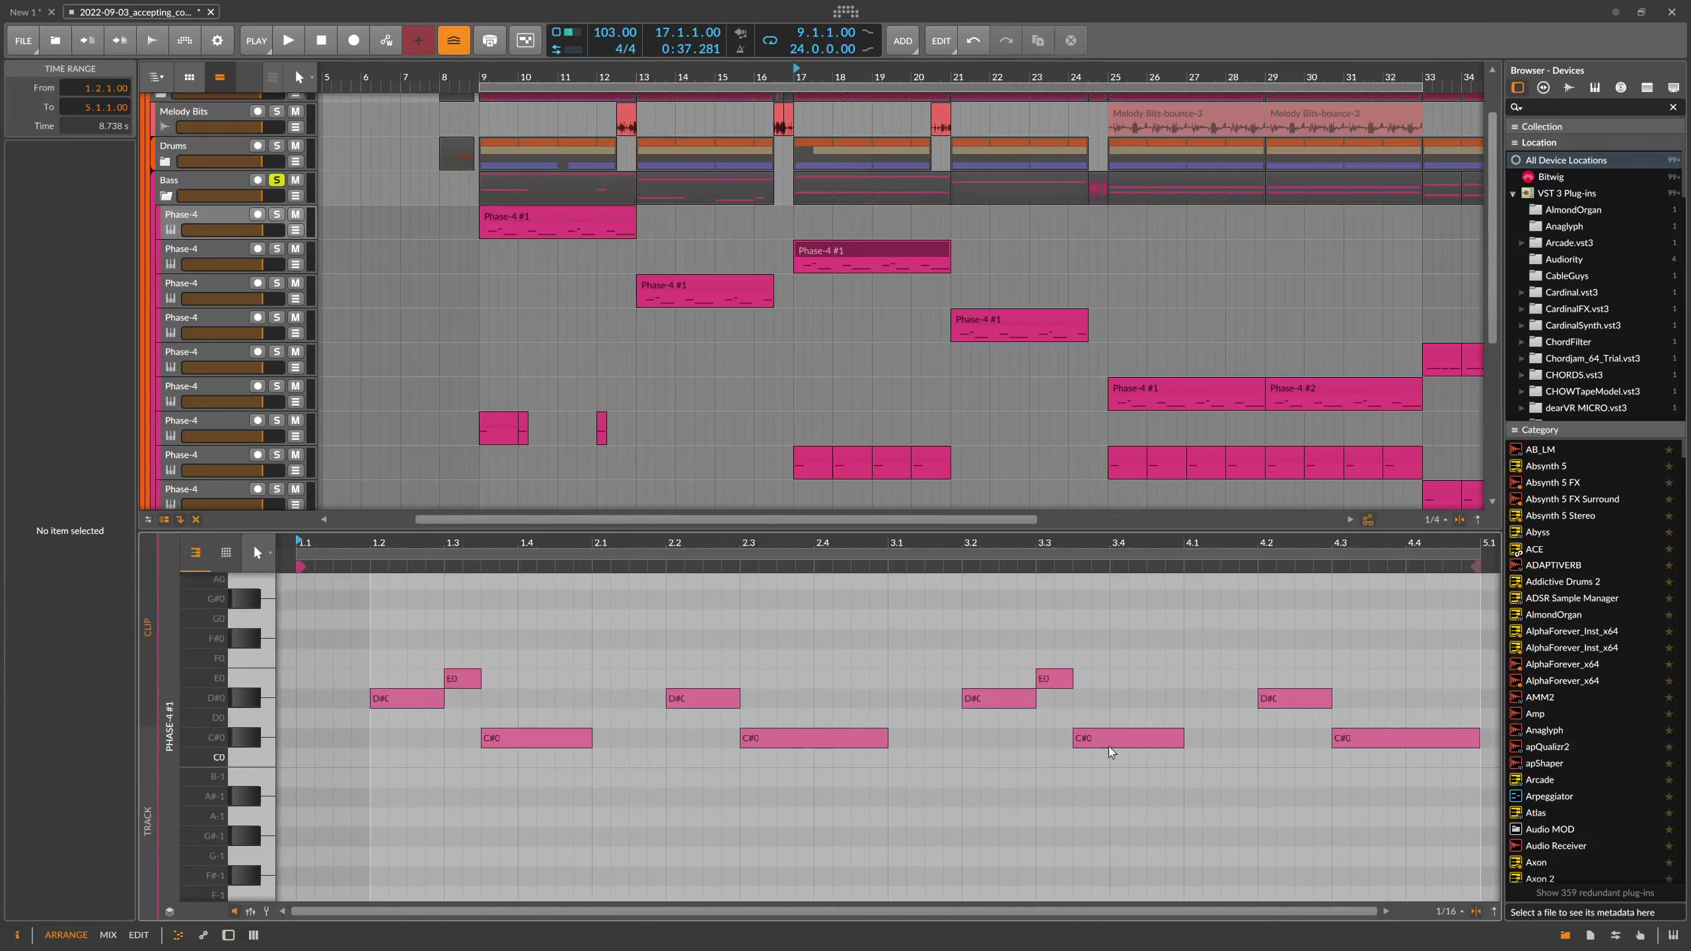
pyautogui.moveTo(791, 562); pyautogui.dragTo(745, 506)
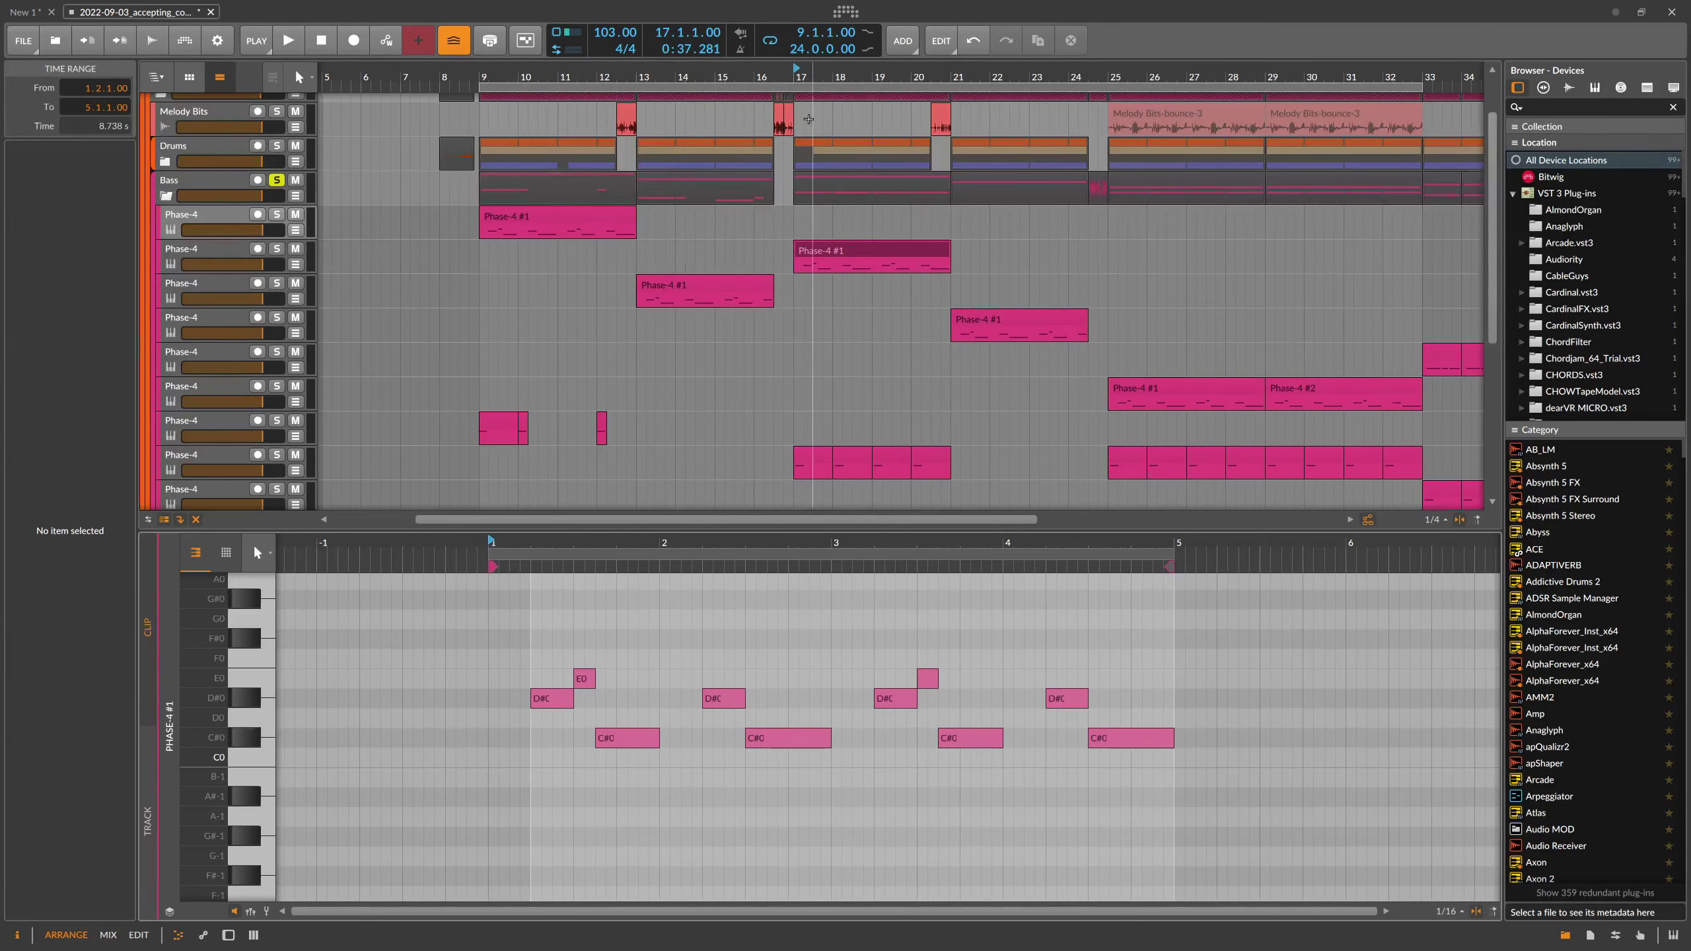
pyautogui.moveTo(794, 74); pyautogui.dragTo(814, 433)
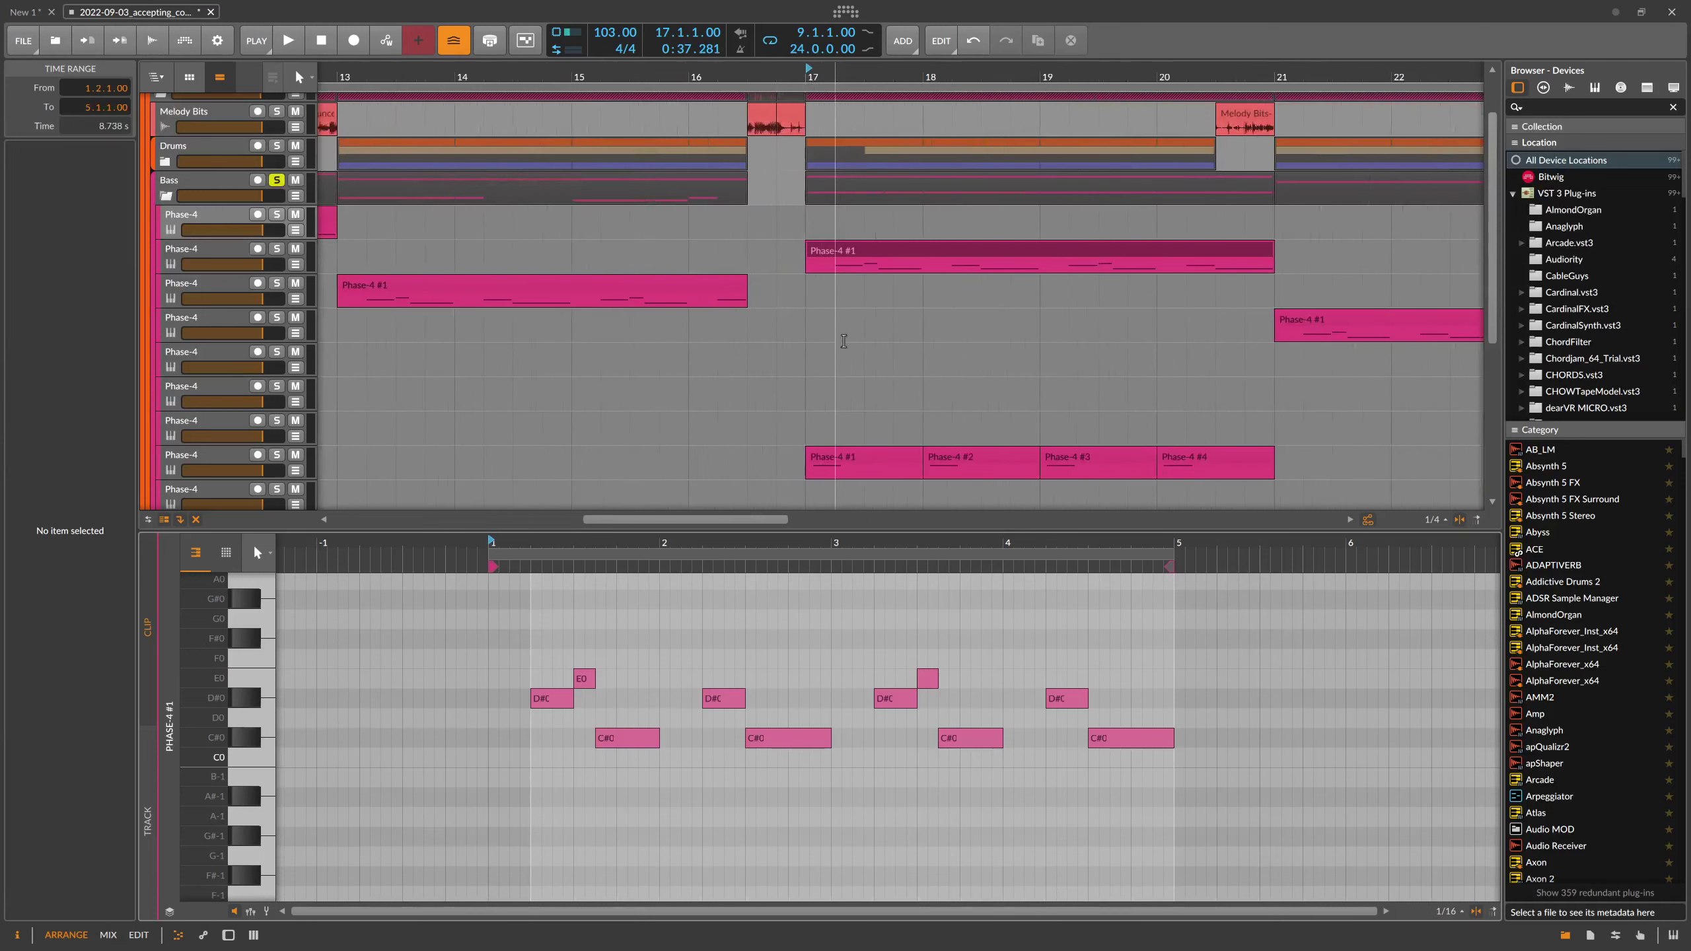
# - Show the eighth Phase-4 track's device chain and listen to that track soloed from bar 17
pyautogui.click(832, 464)
pyautogui.click(216, 453)
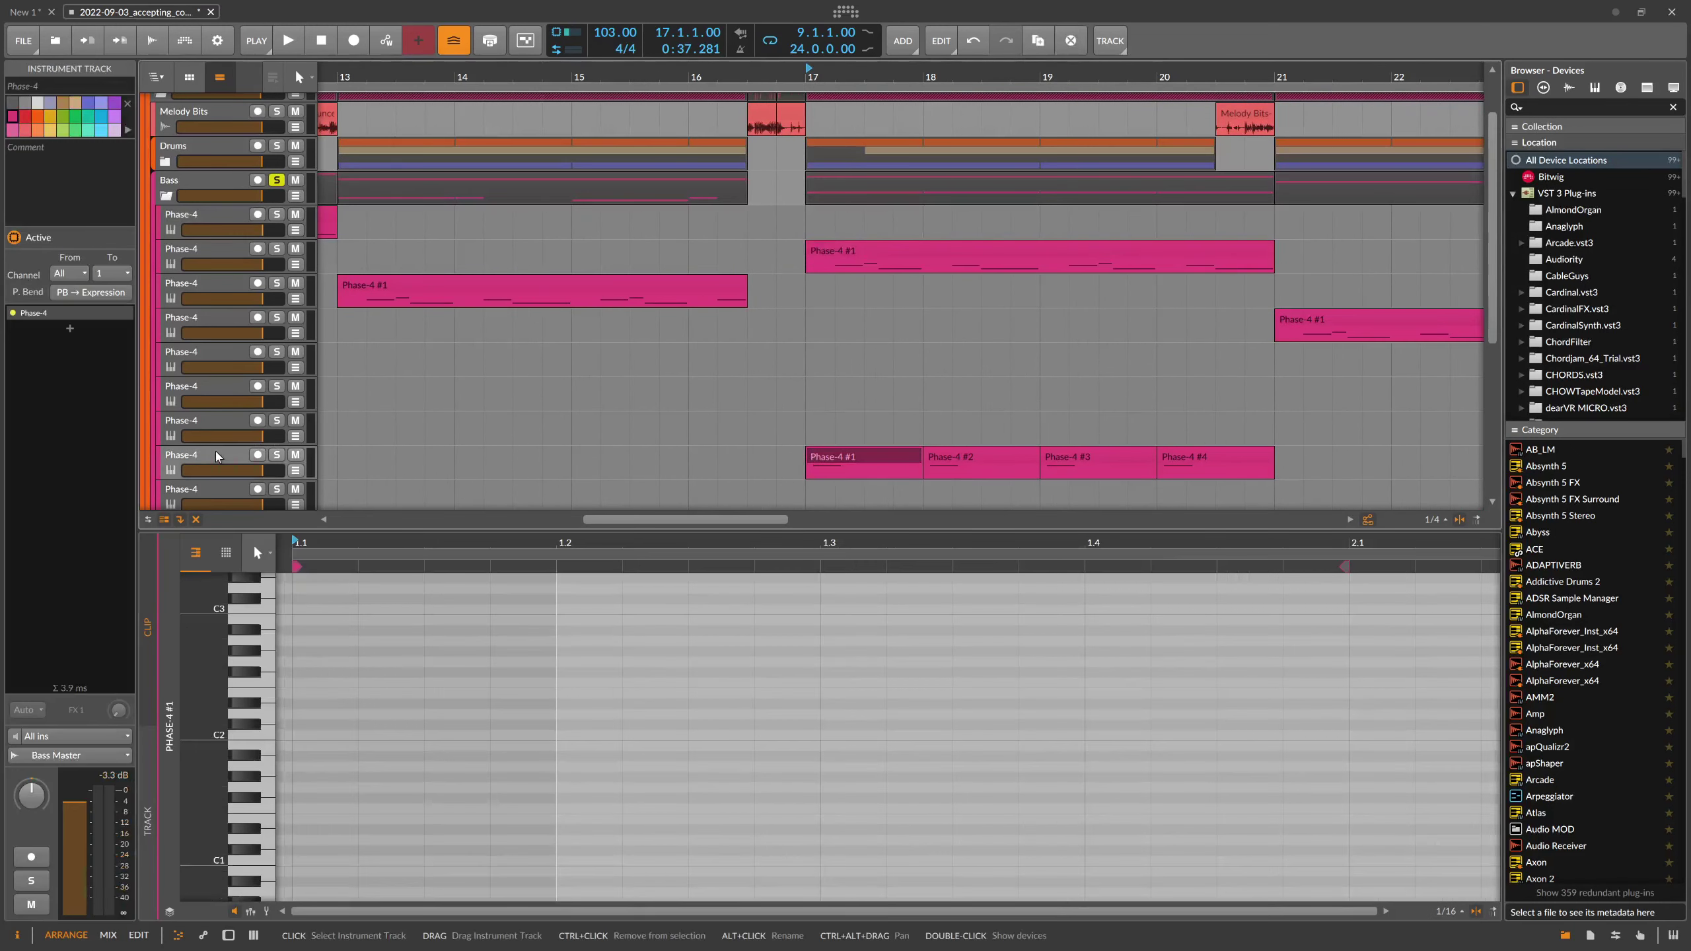
pyautogui.press('d')
pyautogui.press('space')
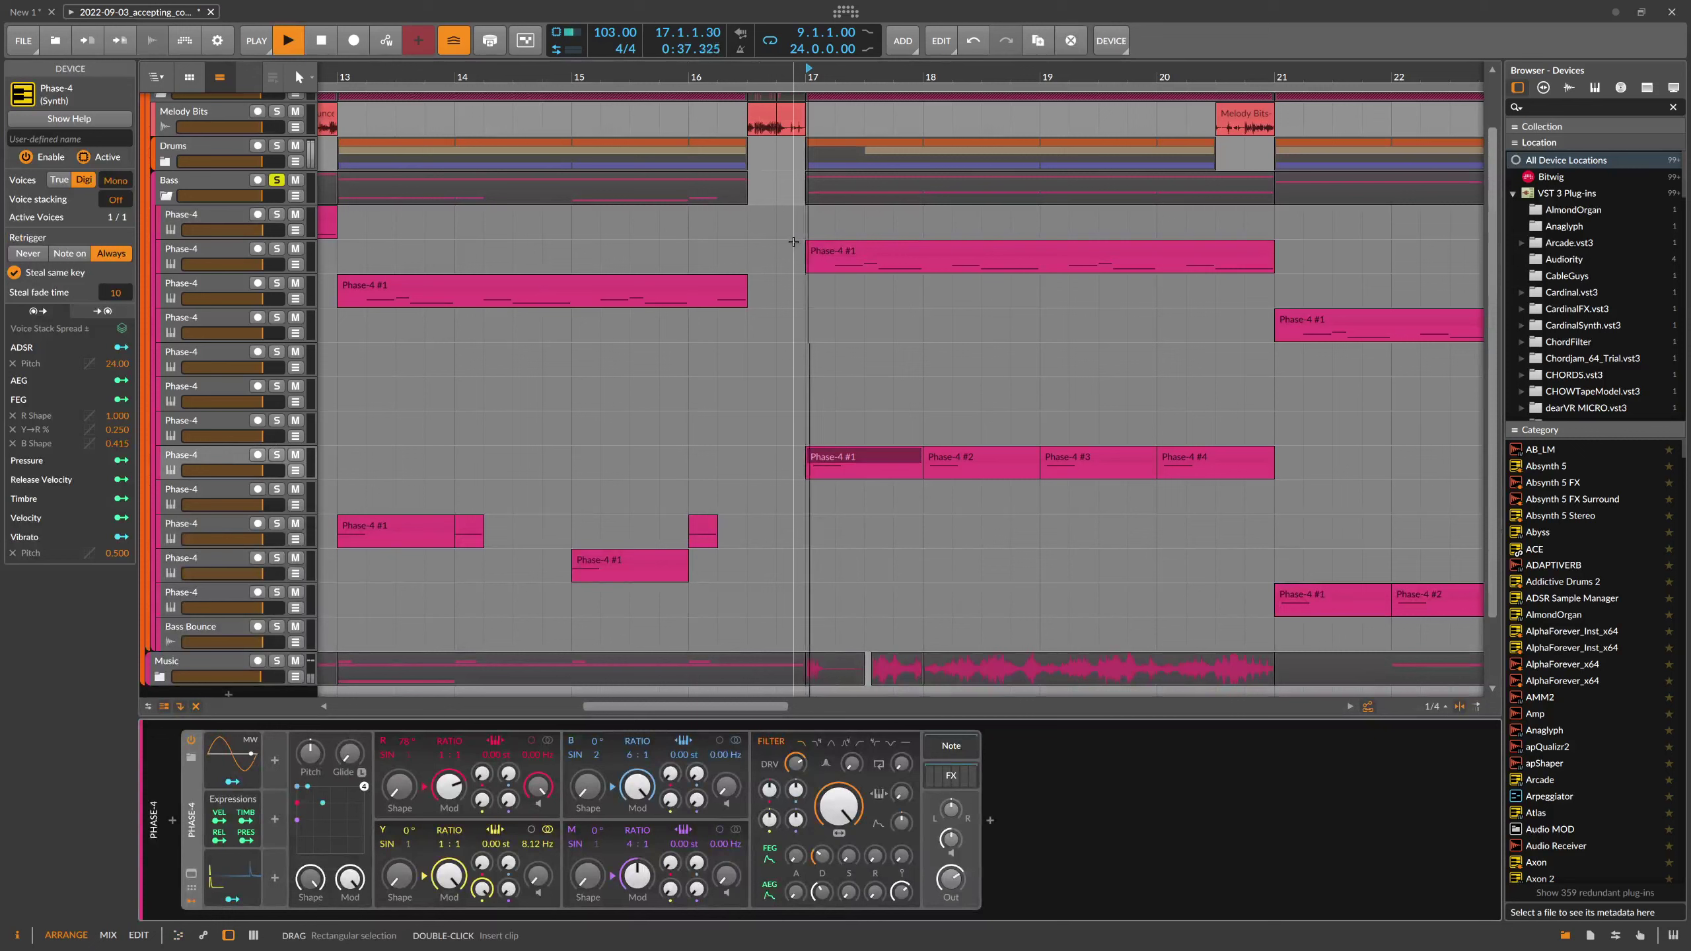
pyautogui.click(277, 456)
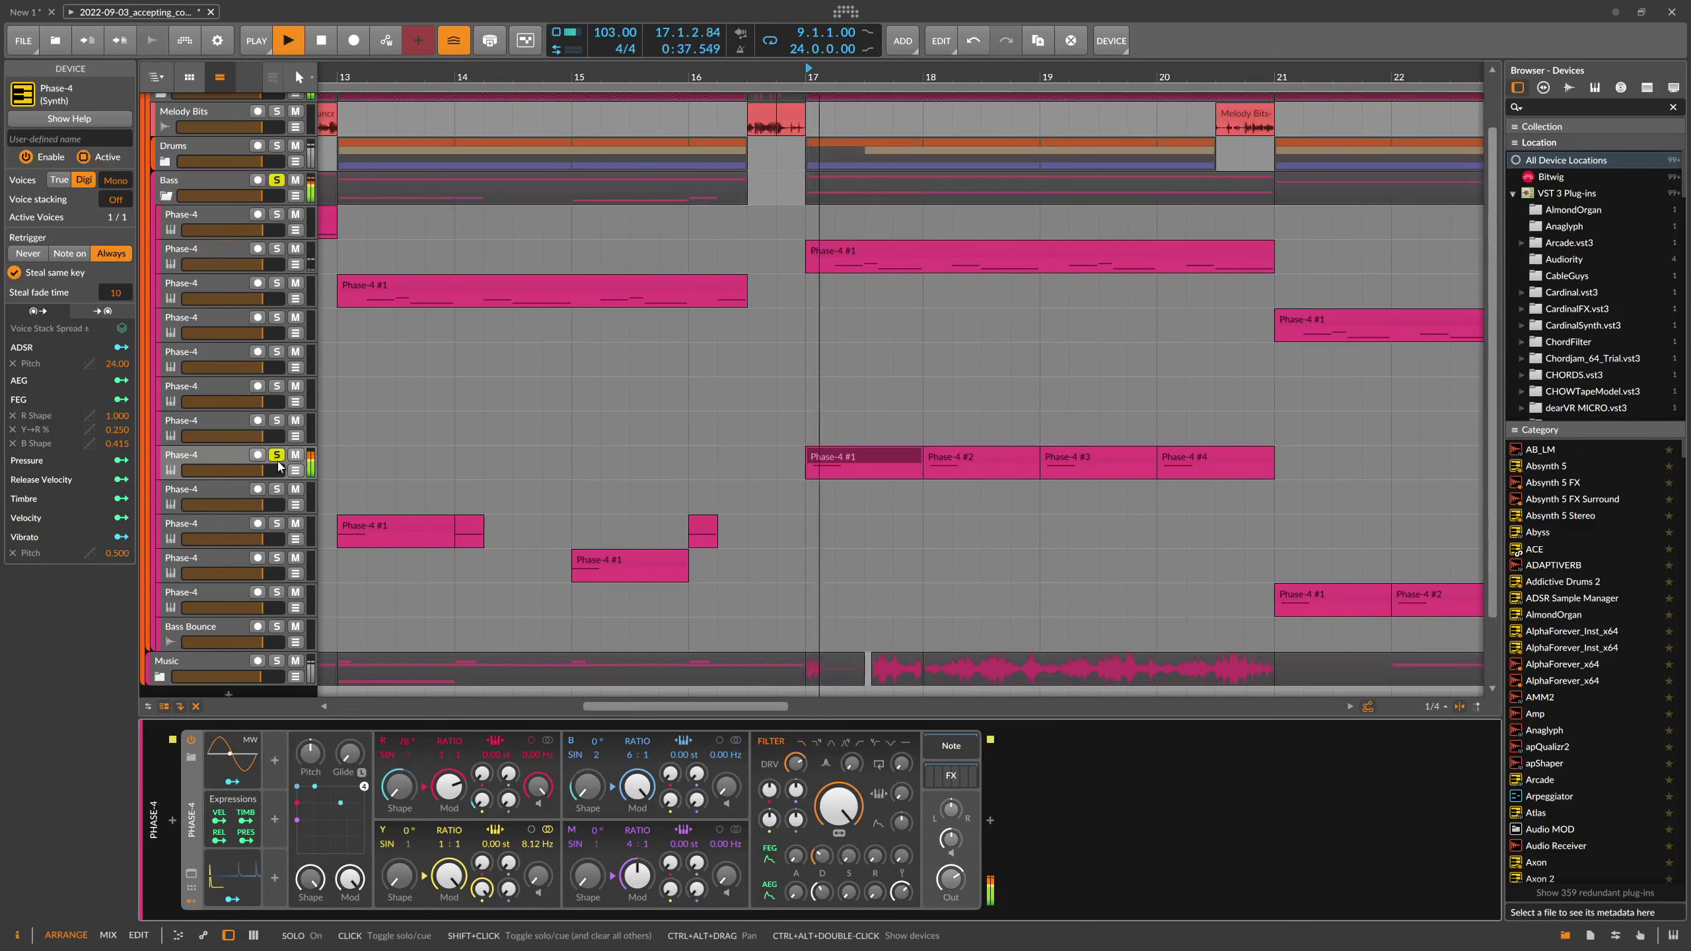
pyautogui.press('space')
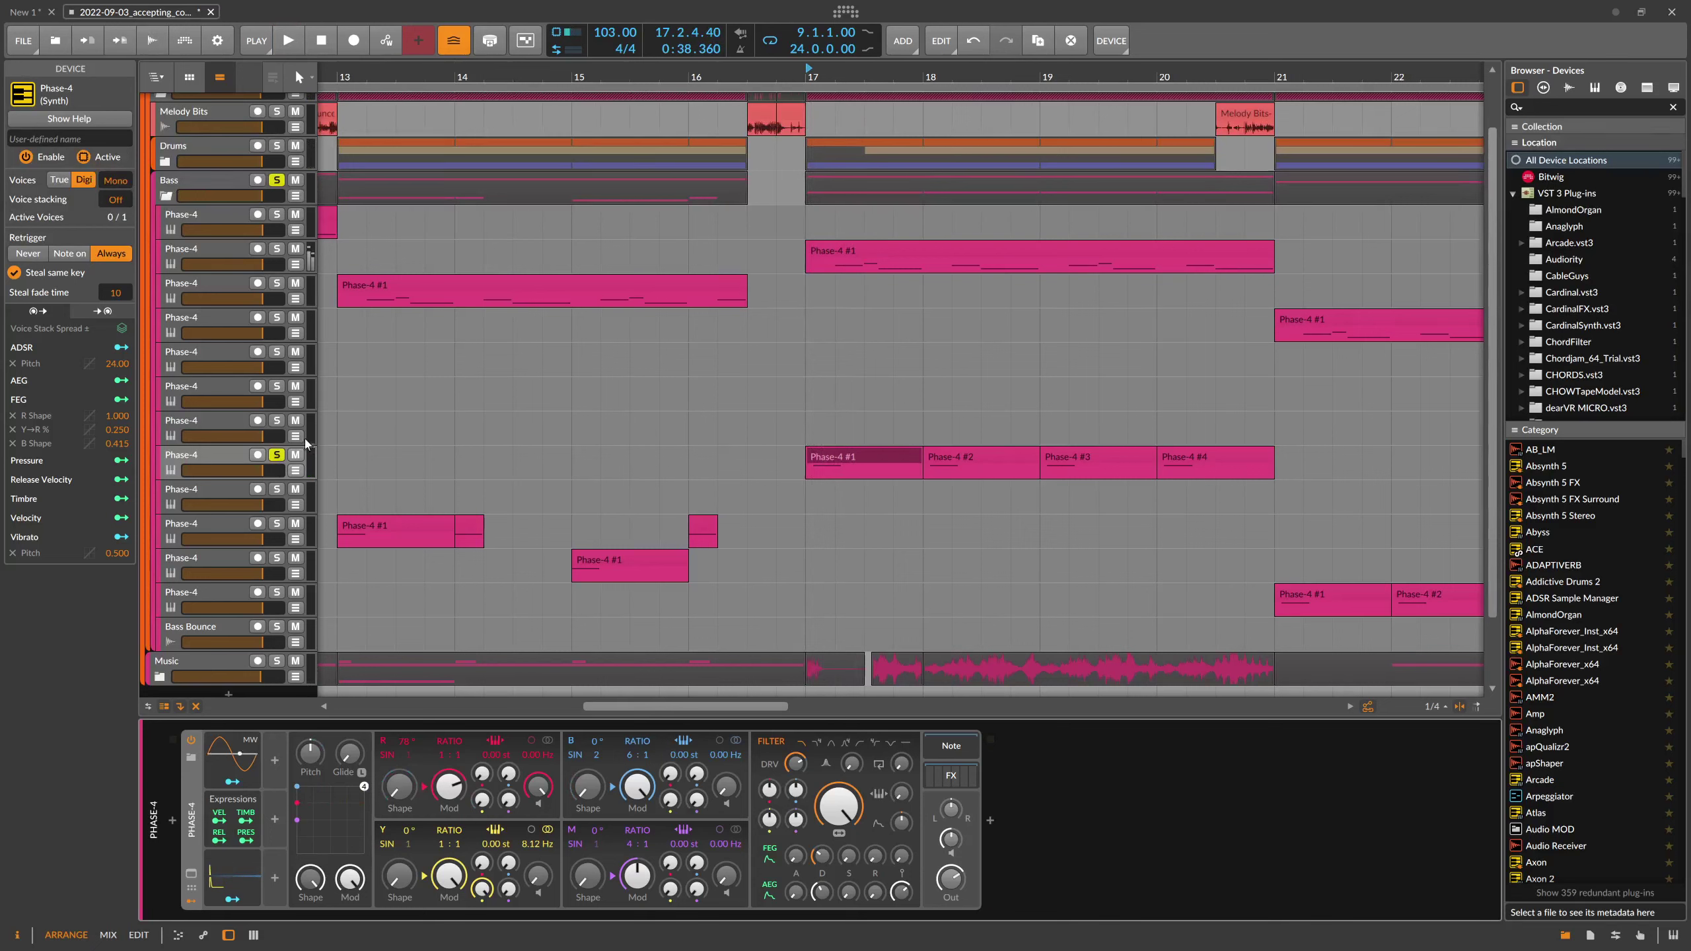
# - Unsolo the eighth Phase-4 track and play the bass group briefly from bar 17
pyautogui.click(278, 455)
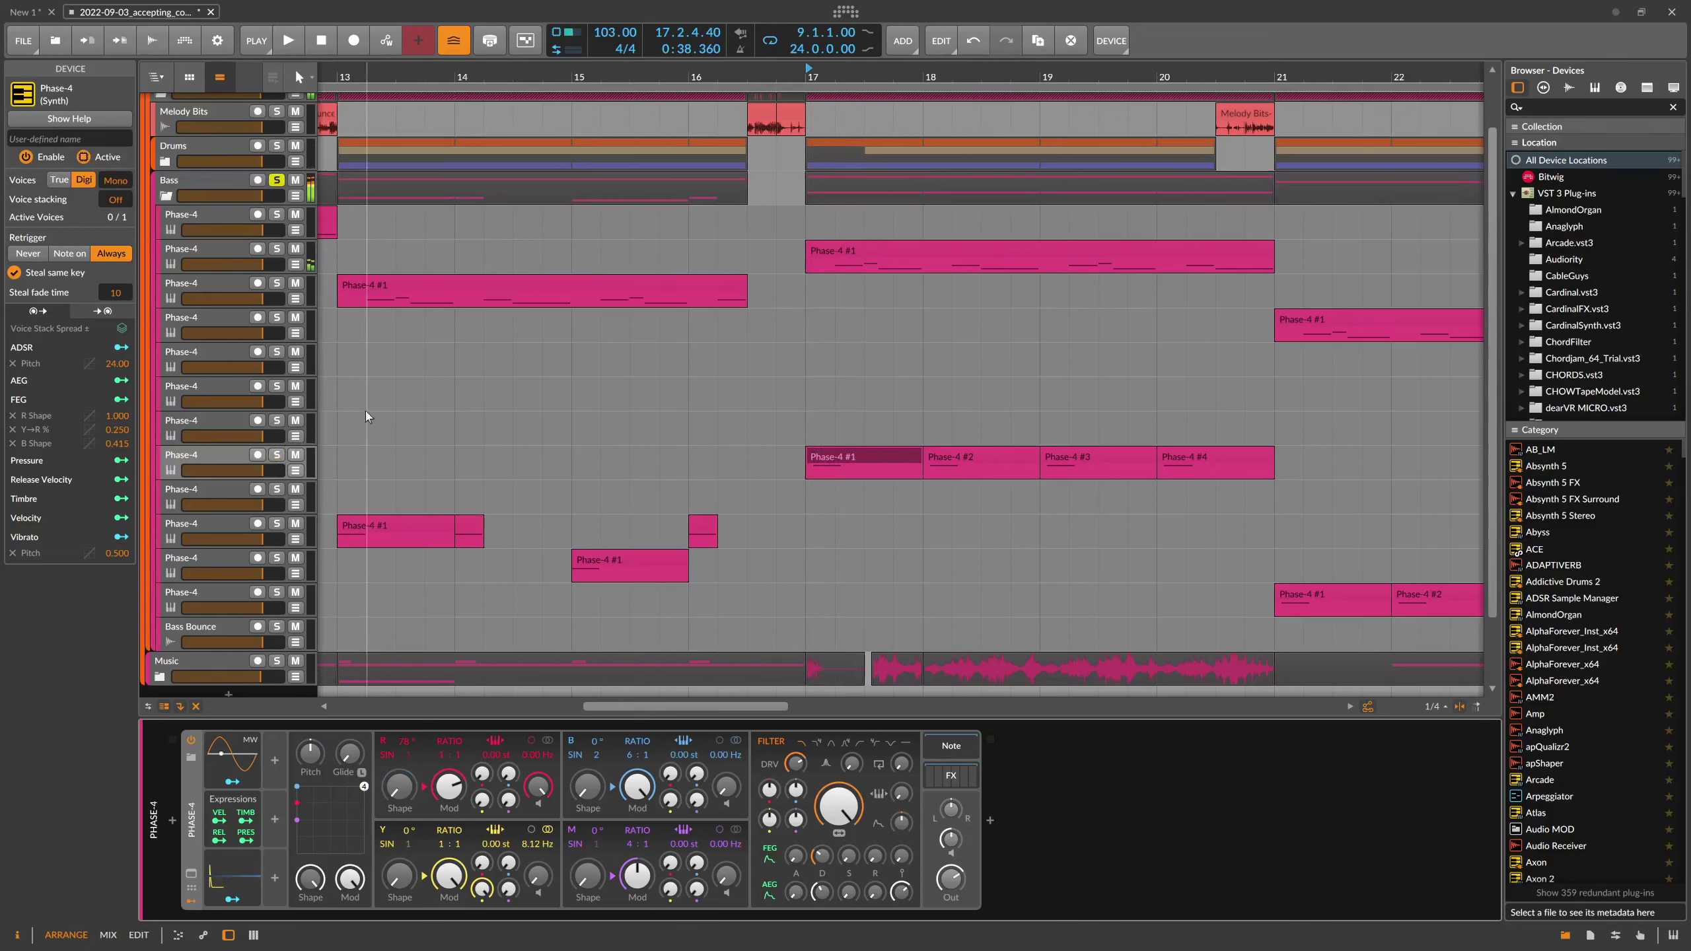
pyautogui.press('space')
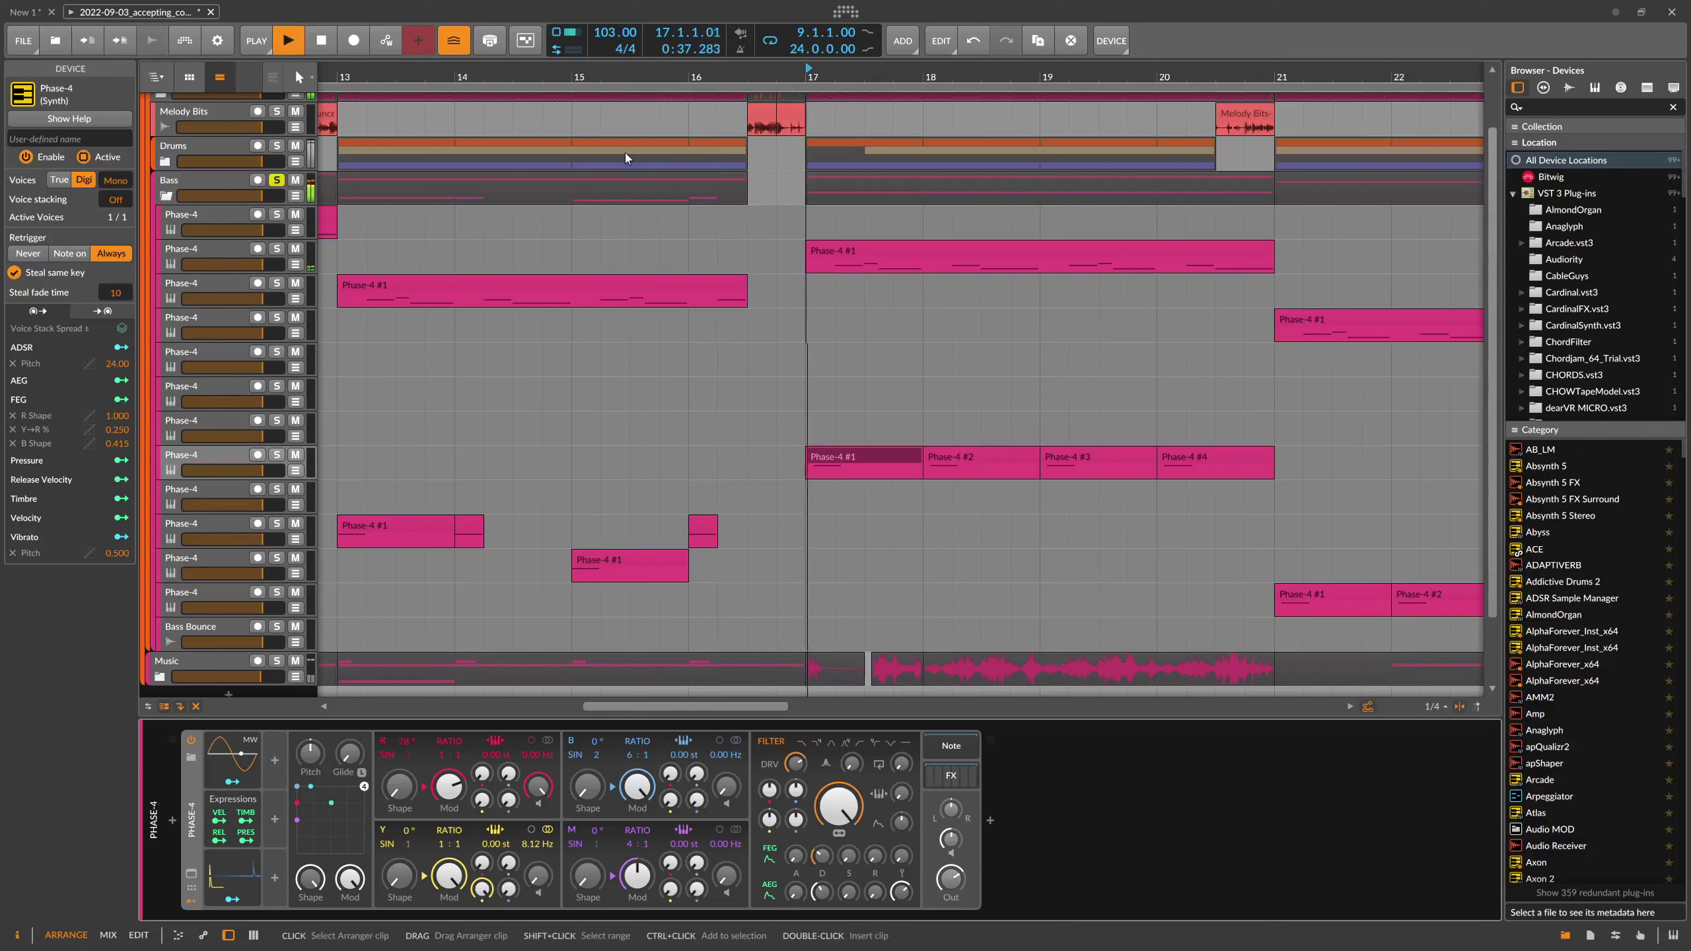
pyautogui.press('space')
# - Open the FX chain inside the eighth track's Phase-4 synth and look through its effects
pyautogui.click(950, 772)
pyautogui.moveTo(881, 917); pyautogui.dragTo(1287, 921)
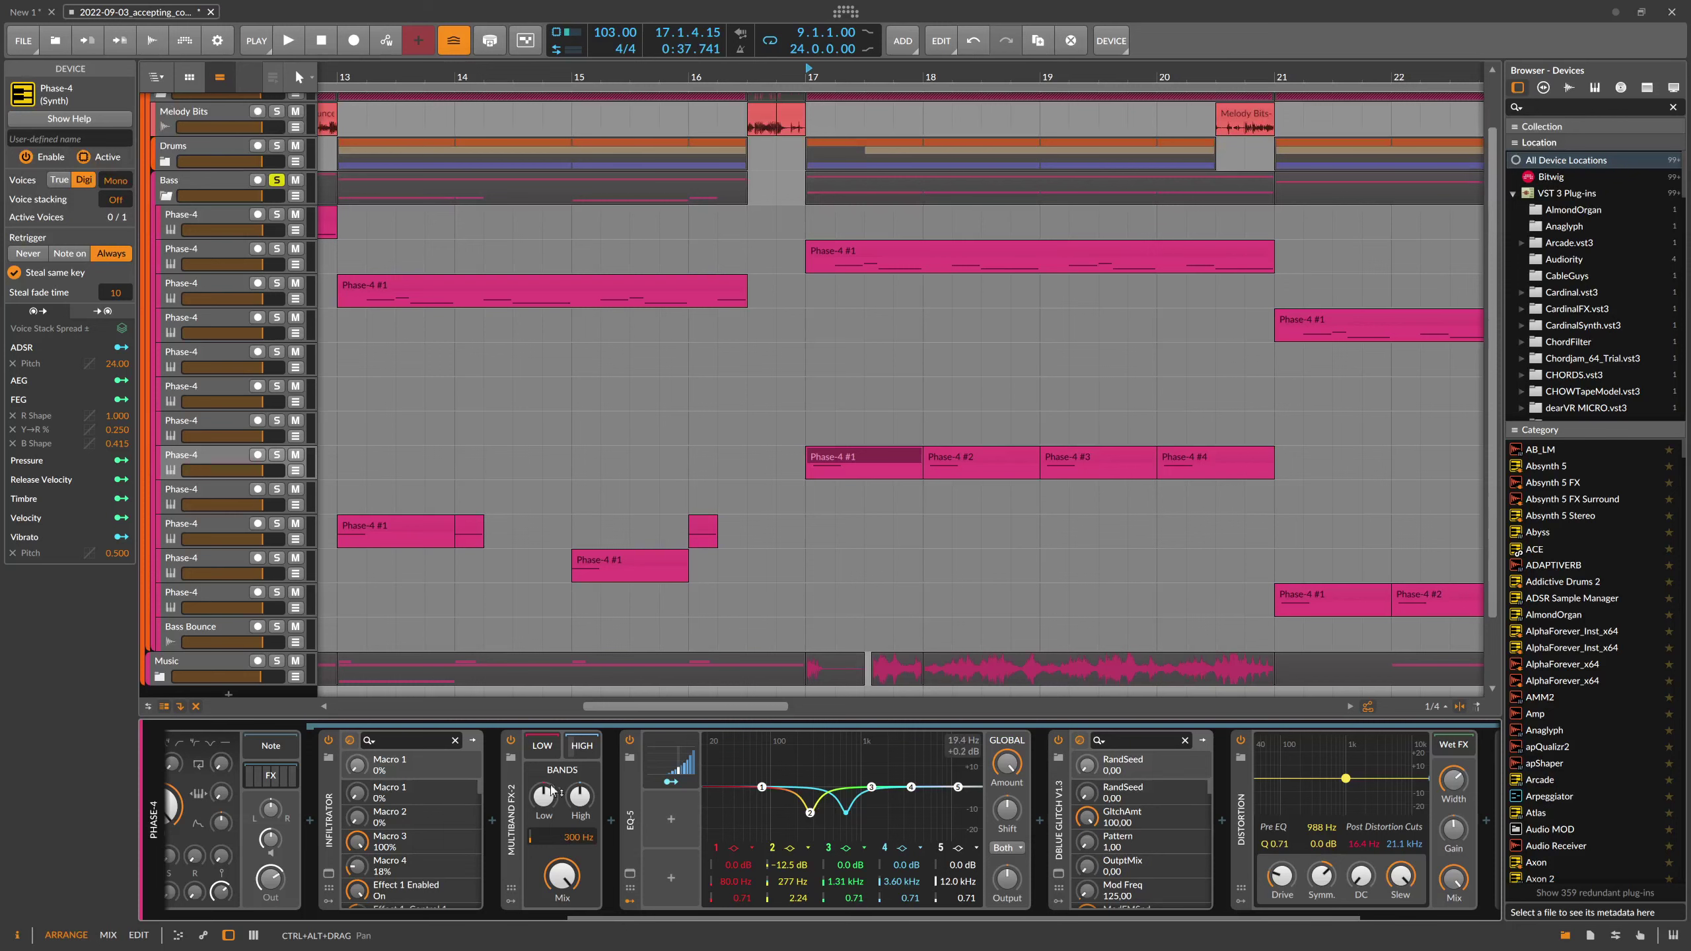
pyautogui.scroll(5, 829, 807)
pyautogui.scroll(-5, 735, 78)
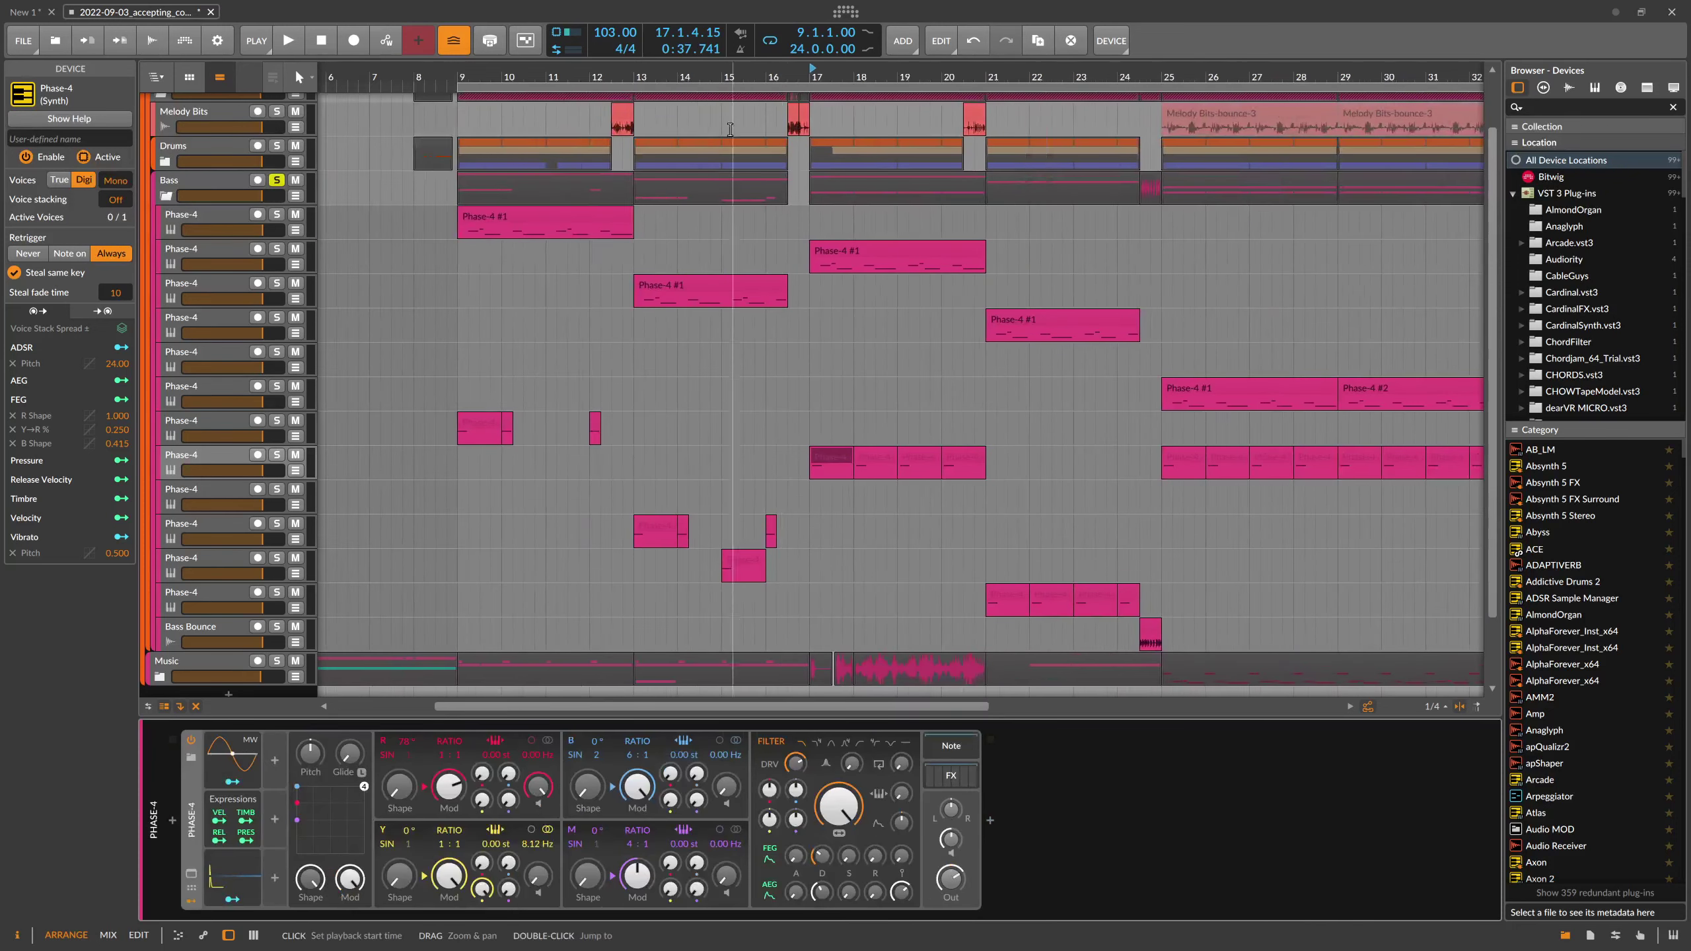
pyautogui.scroll(-2, 735, 78)
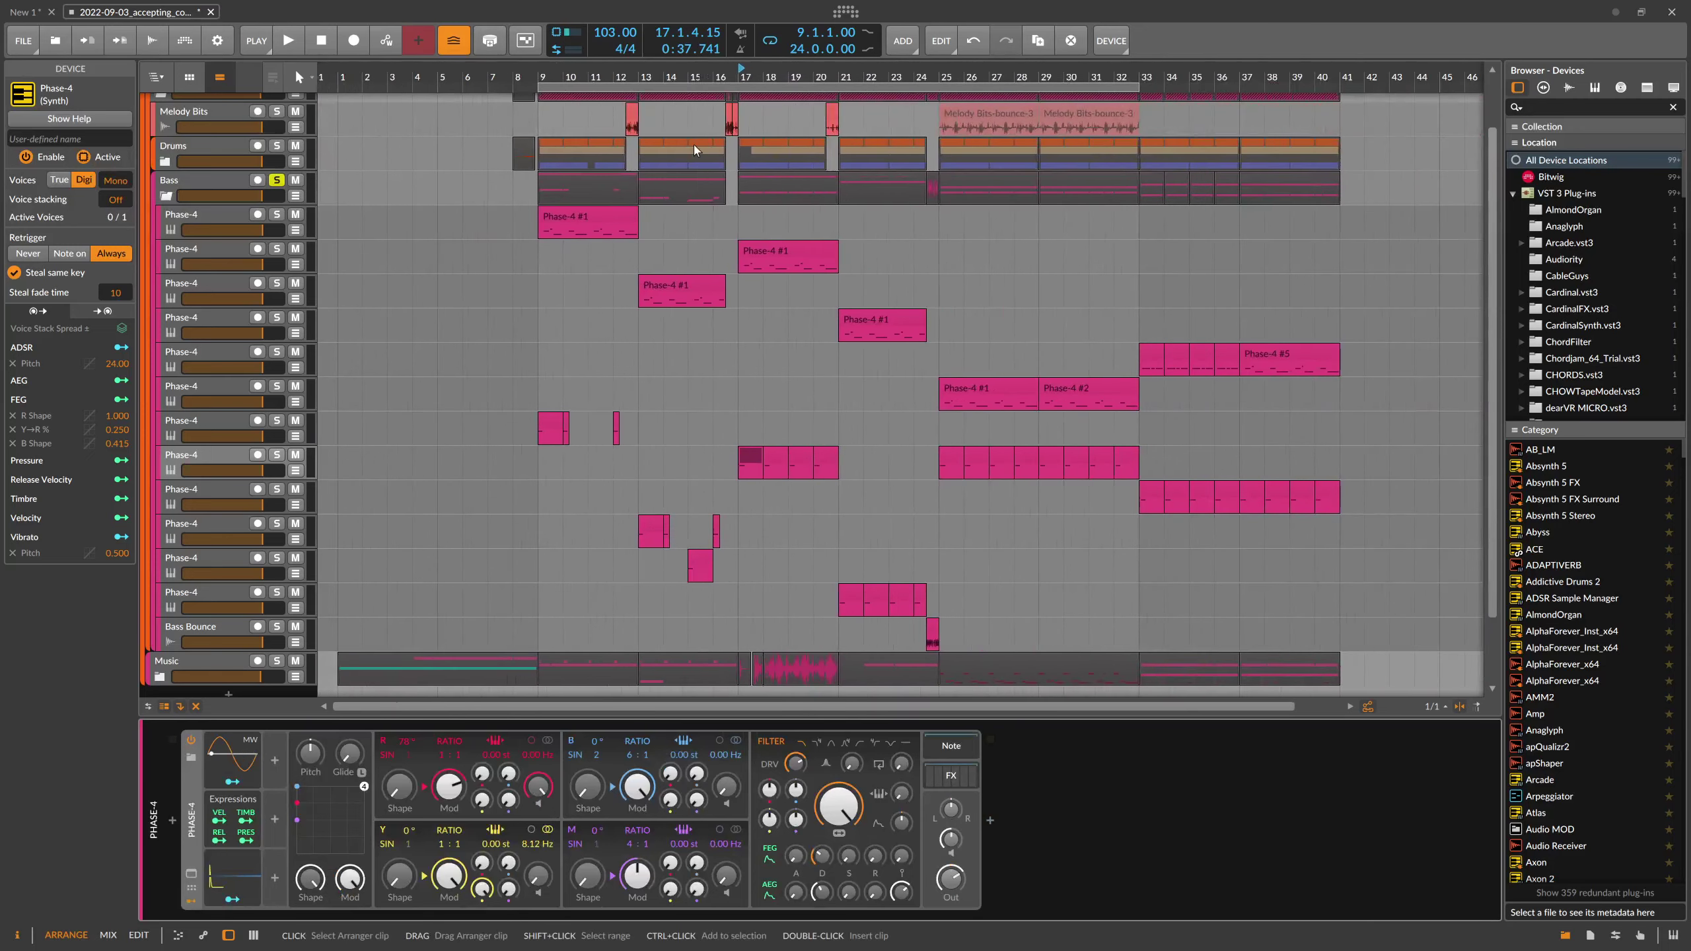
# - Show the first Phase-4 track's devices with its clip at bar 9, followed by the twelfth Phase-4 track's device
pyautogui.click(232, 221)
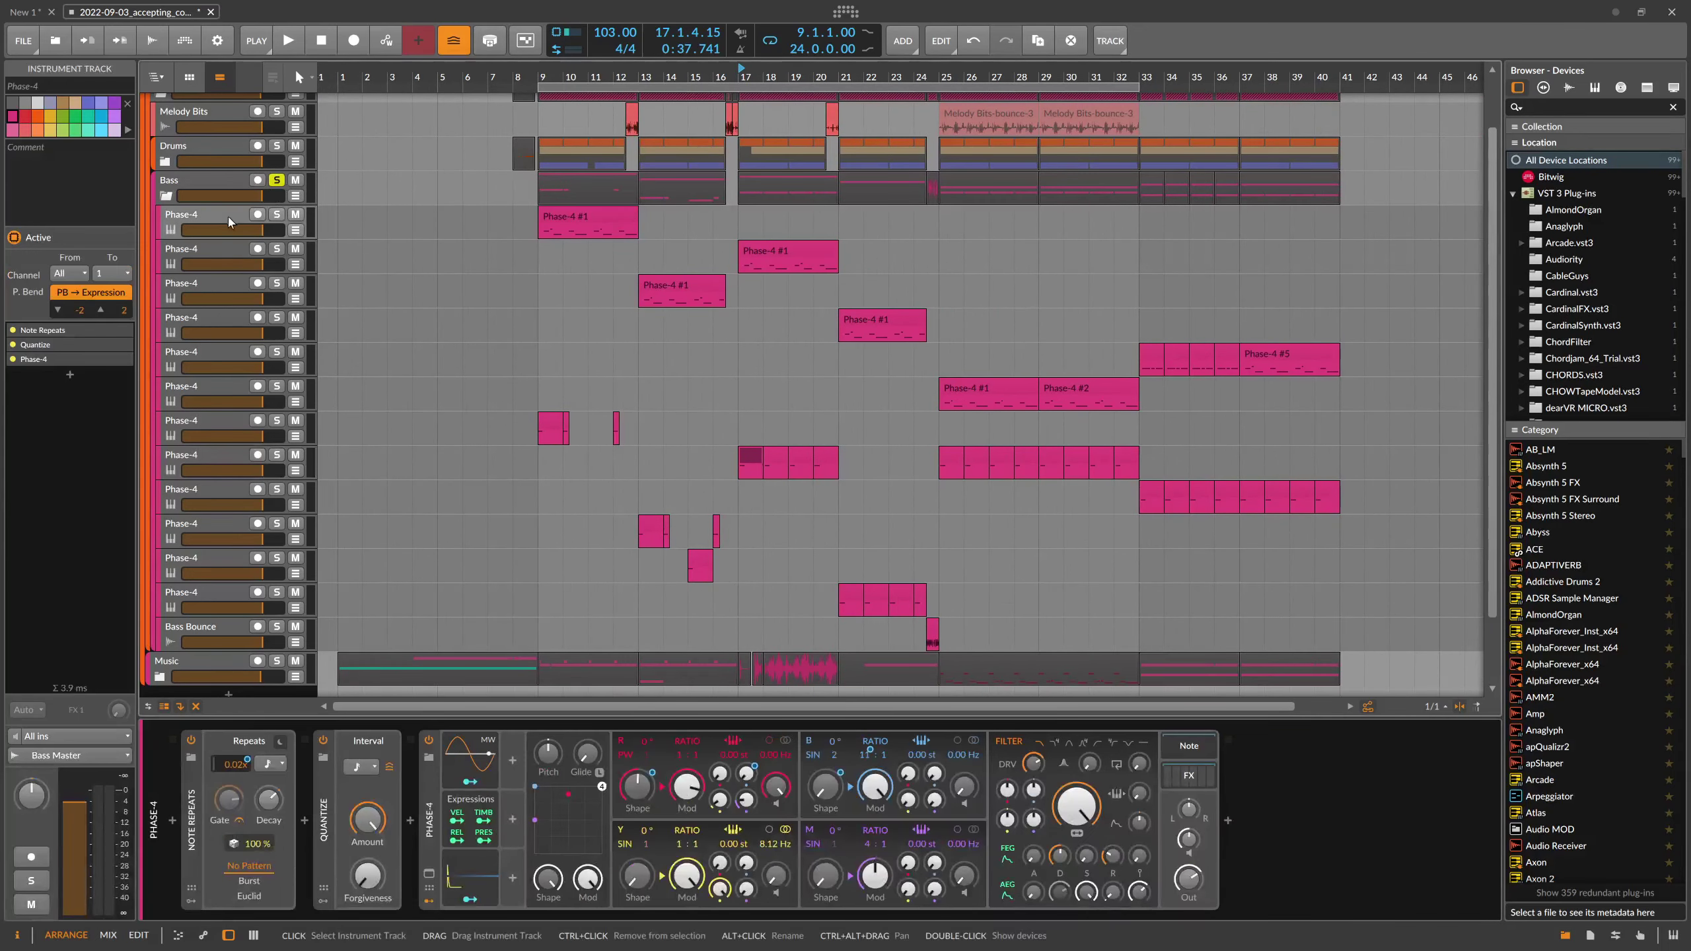
pyautogui.click(564, 226)
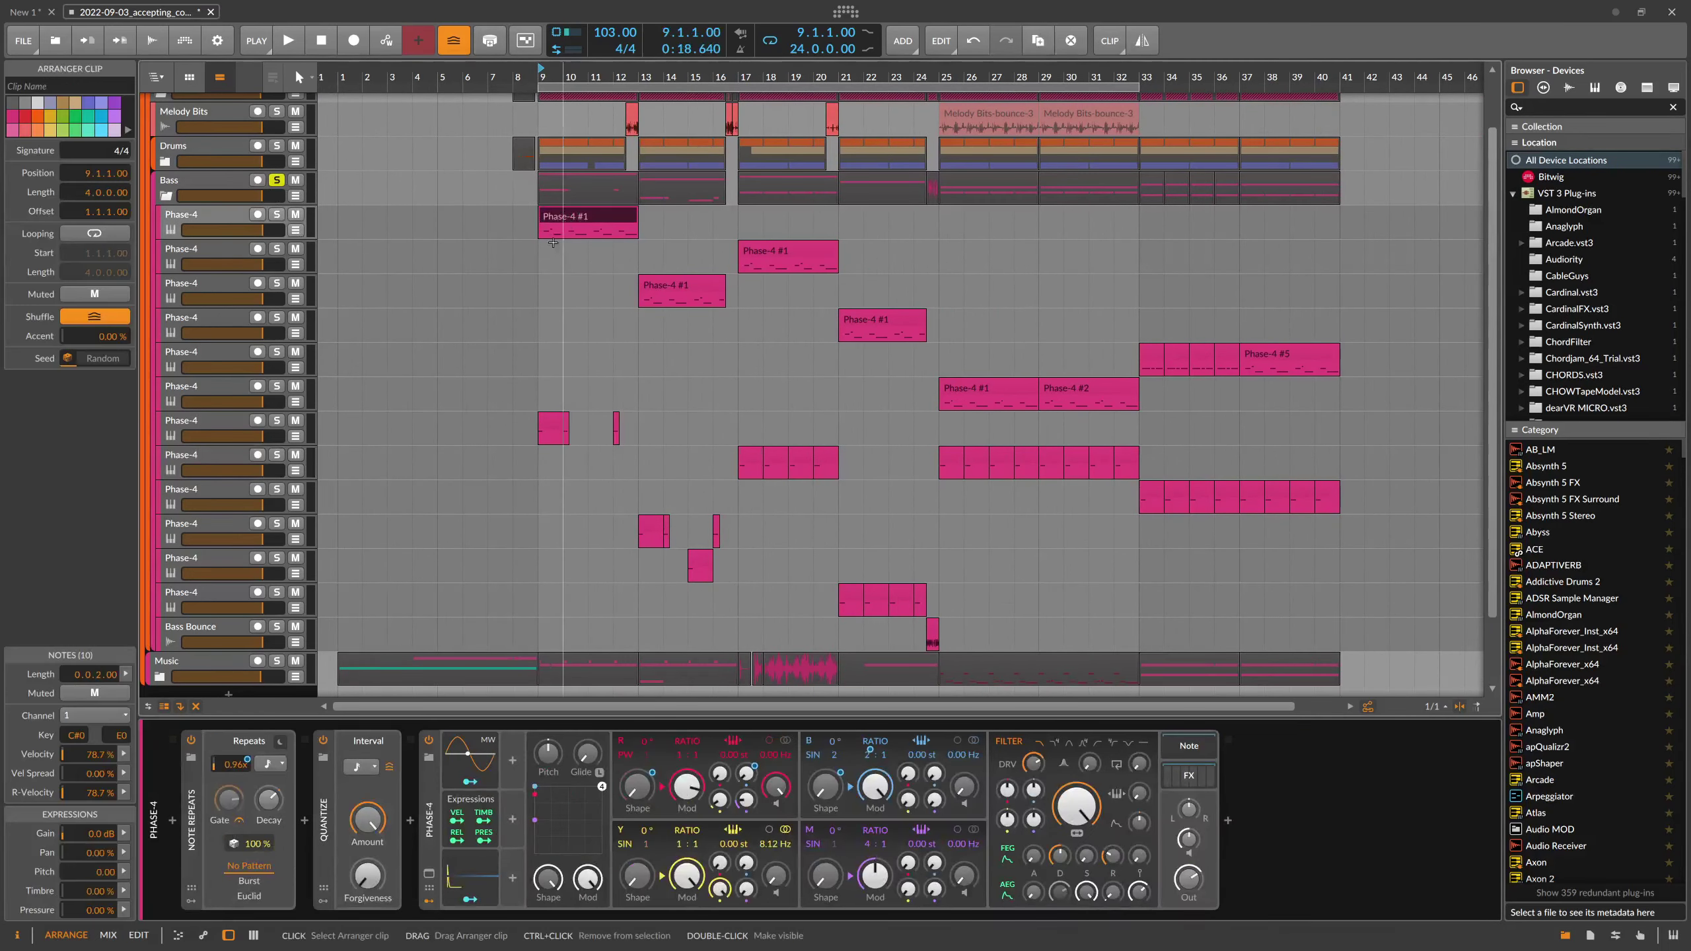
pyautogui.click(526, 826)
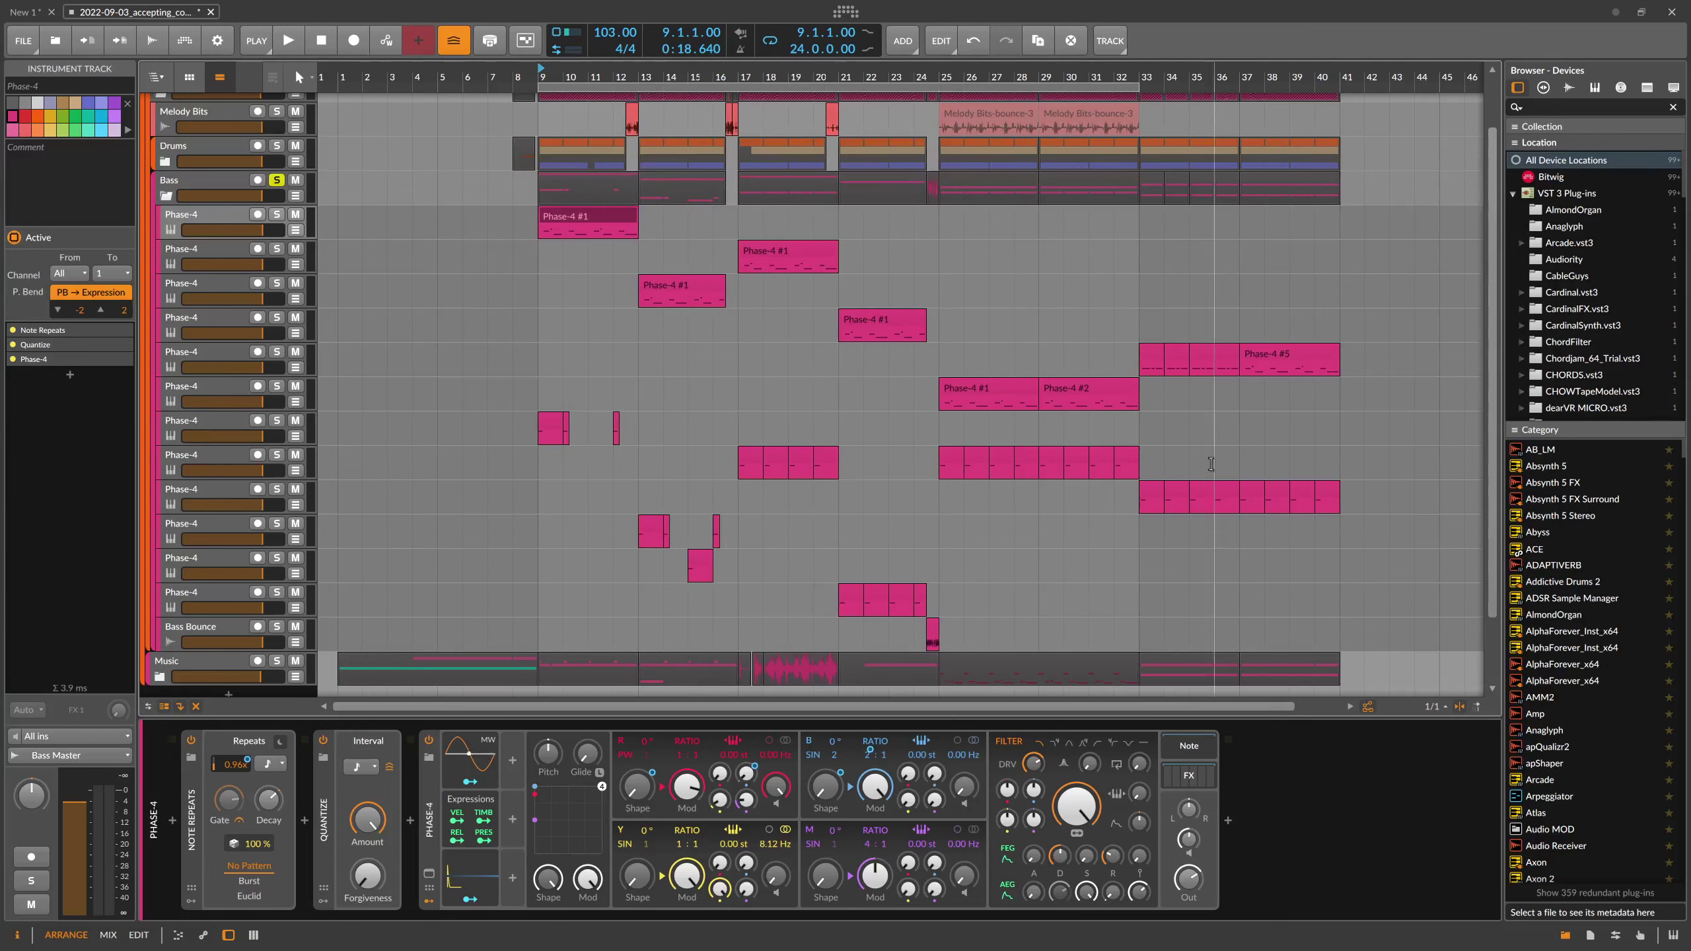
pyautogui.click(216, 590)
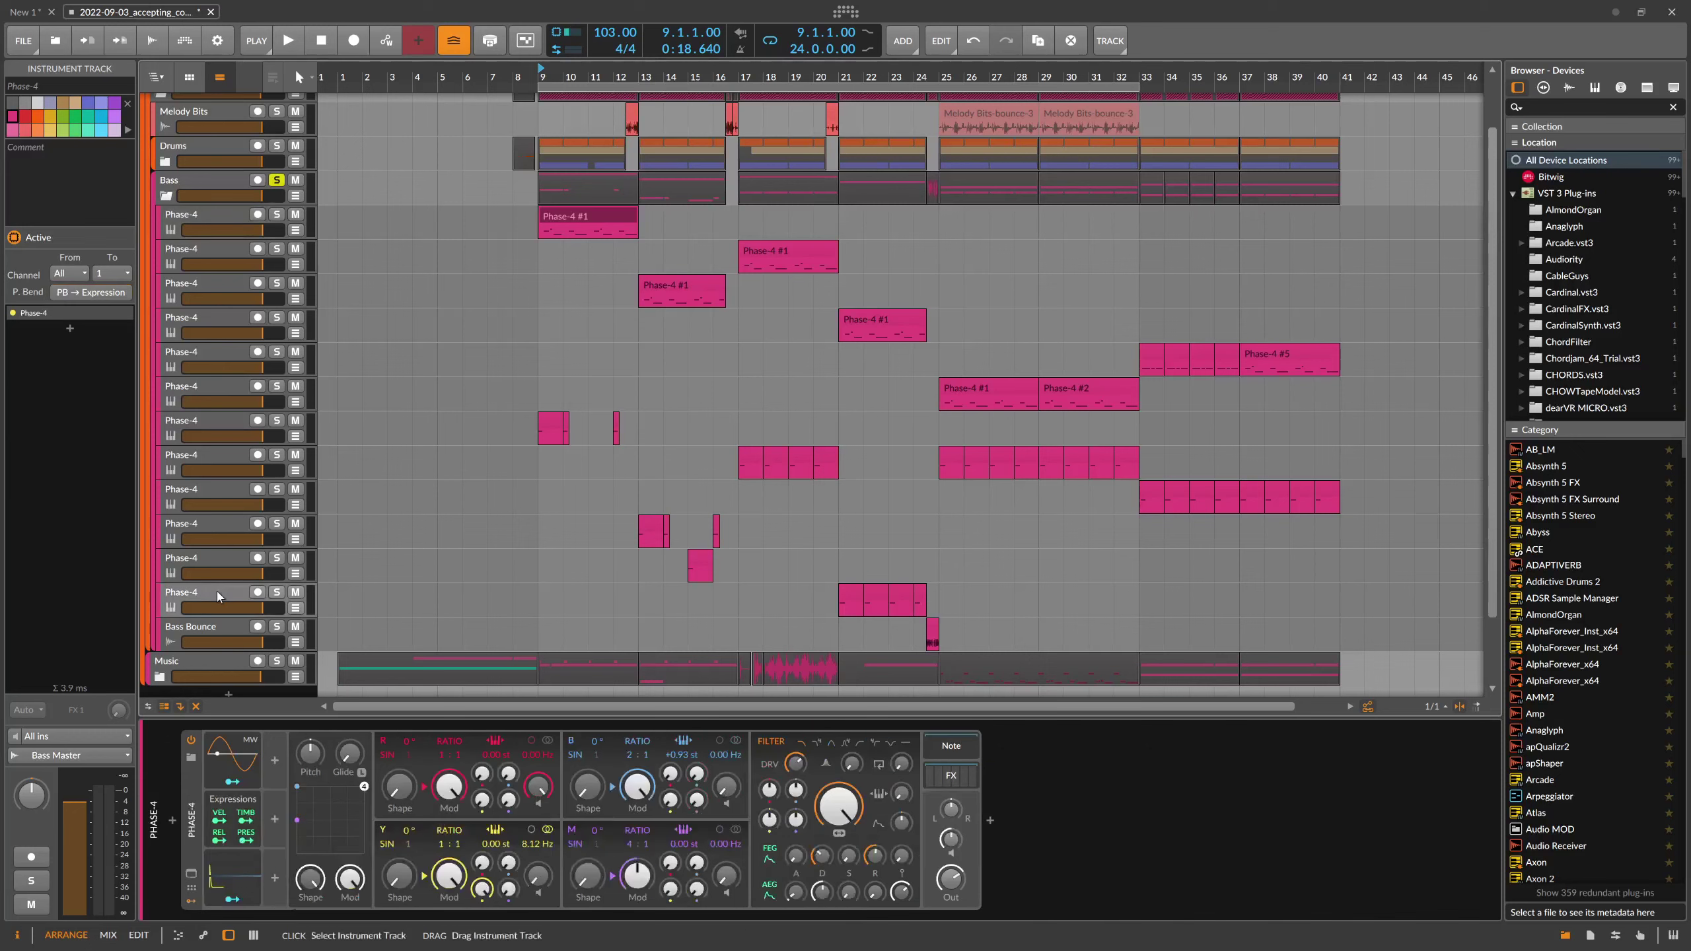
# - Collapse and unsolo the Bass group, and view the DSEQ3 plug-in window in its device chain
pyautogui.scroll(2, 188, 260)
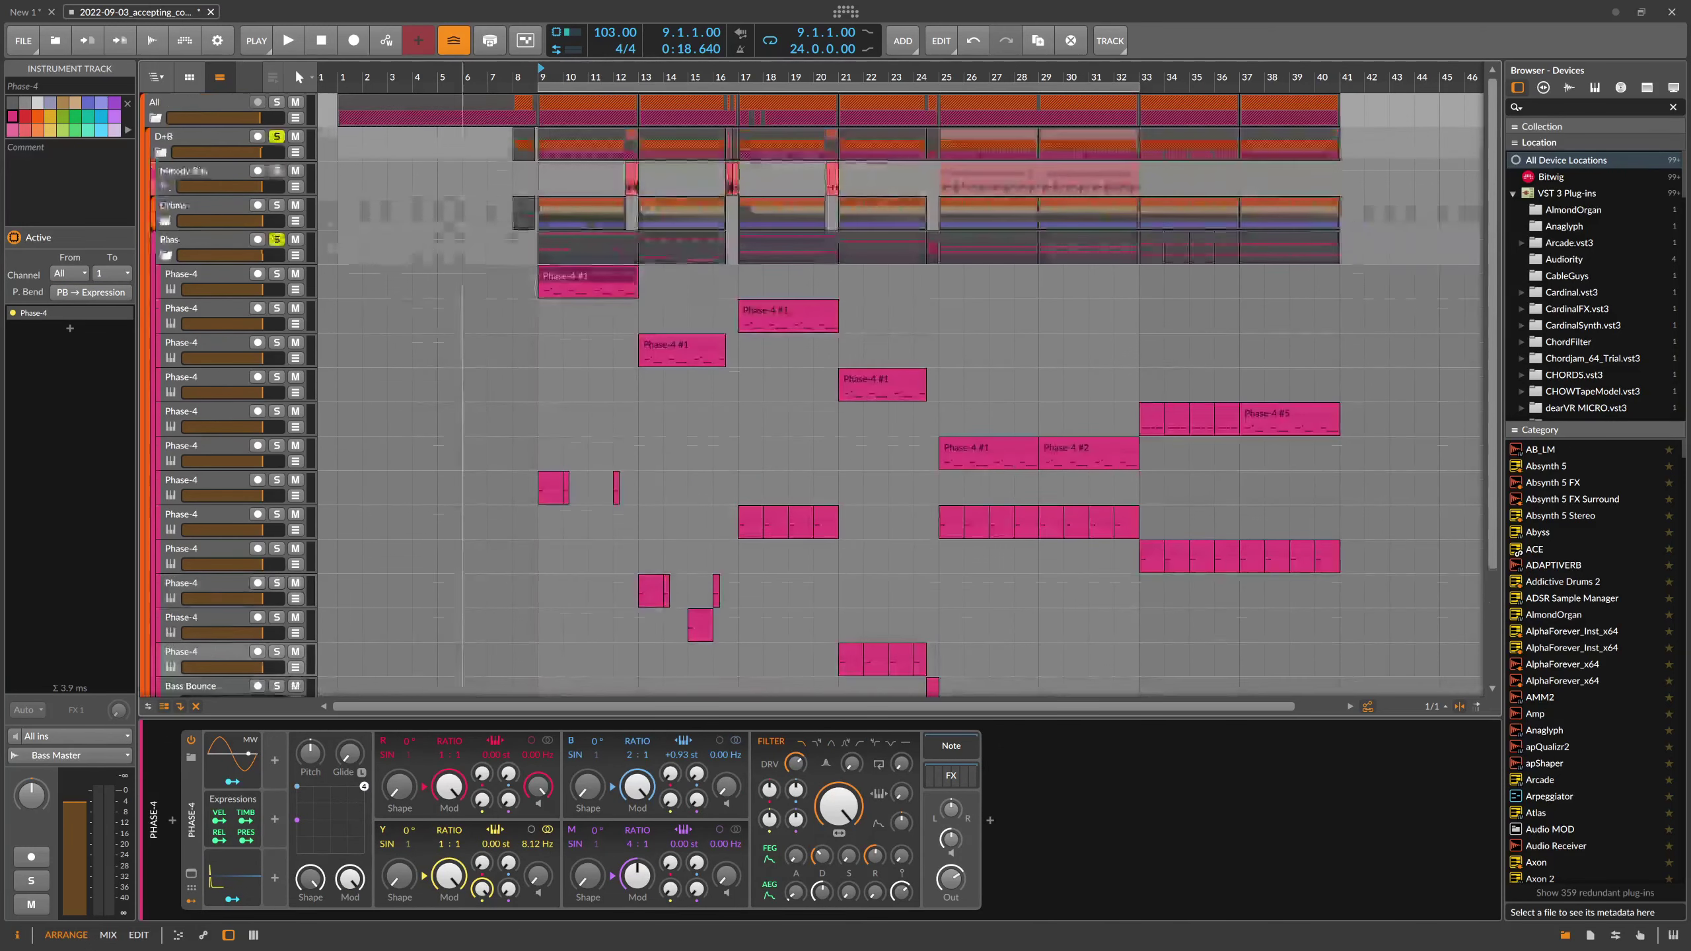
pyautogui.click(187, 260)
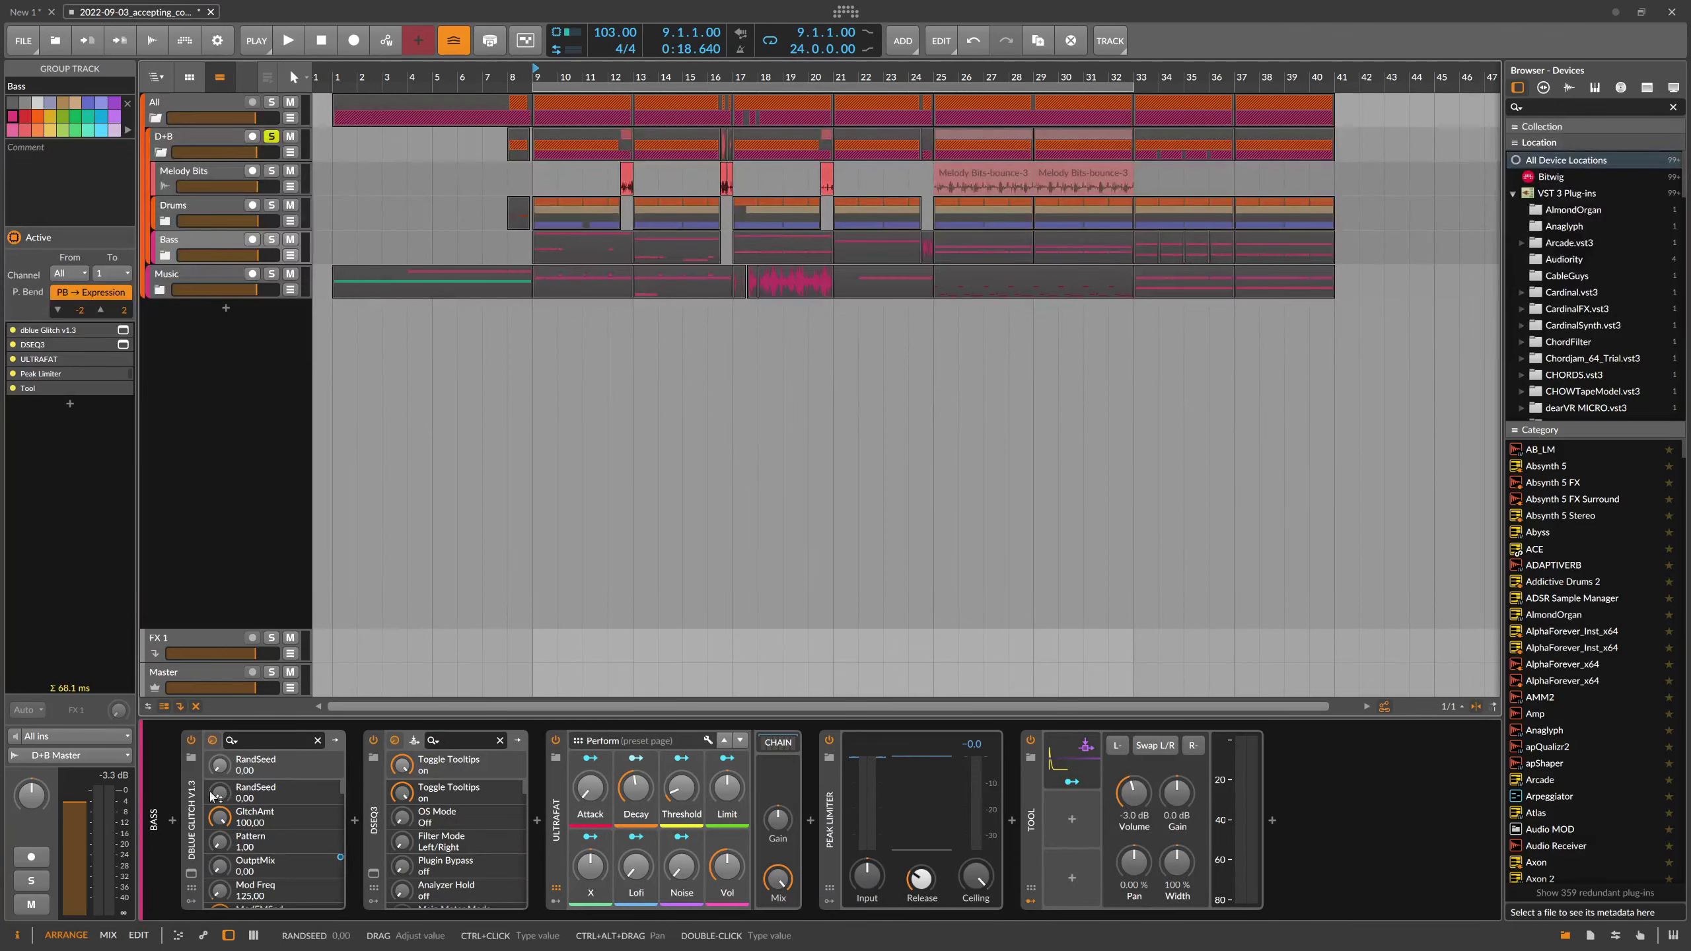
pyautogui.click(373, 873)
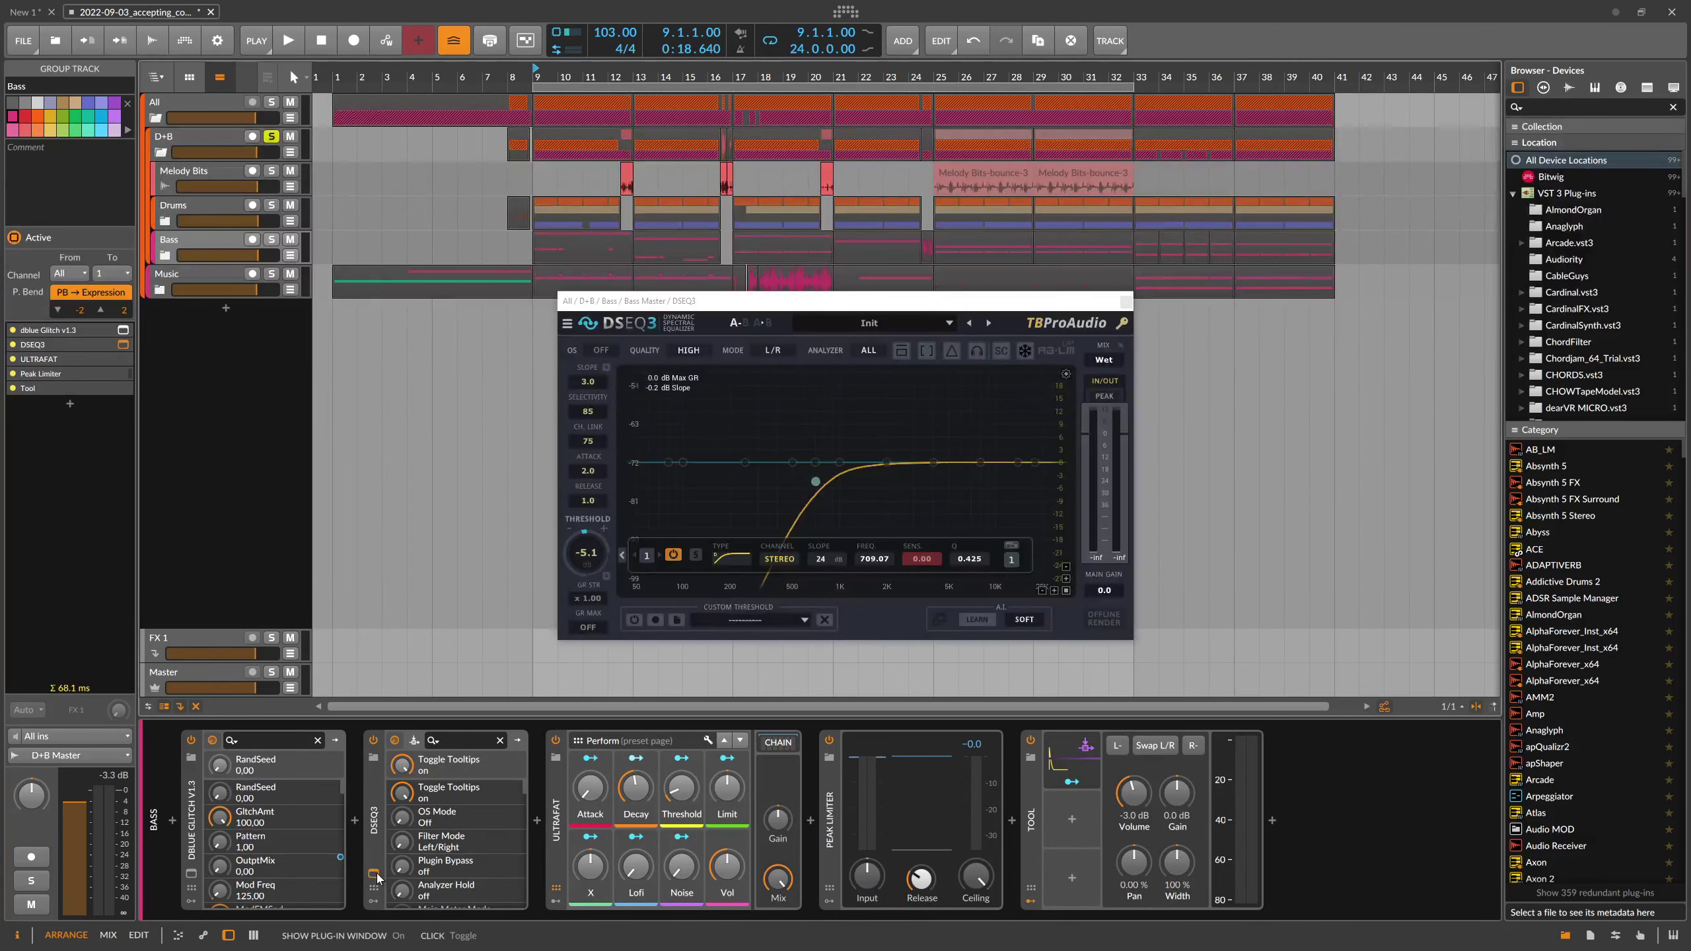
pyautogui.click(373, 873)
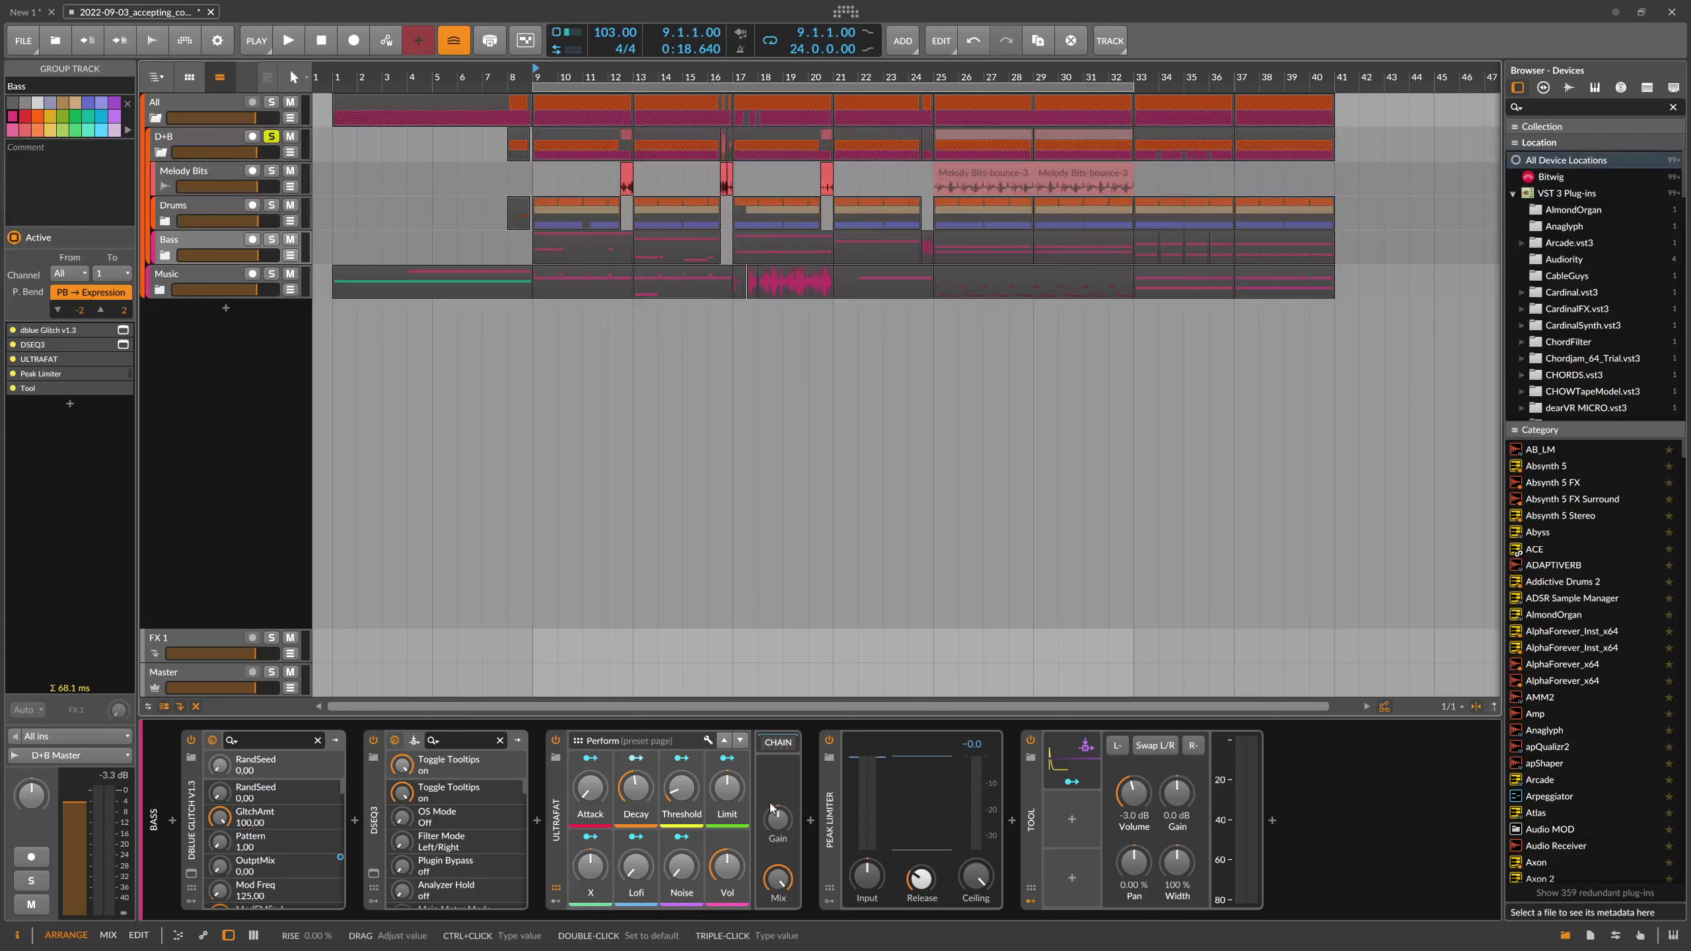
# - Inspect the Note Sidechain modulator on the Bass group's Tool device and play the D+B group from bar 9
pyautogui.click(1087, 761)
pyautogui.click(1087, 760)
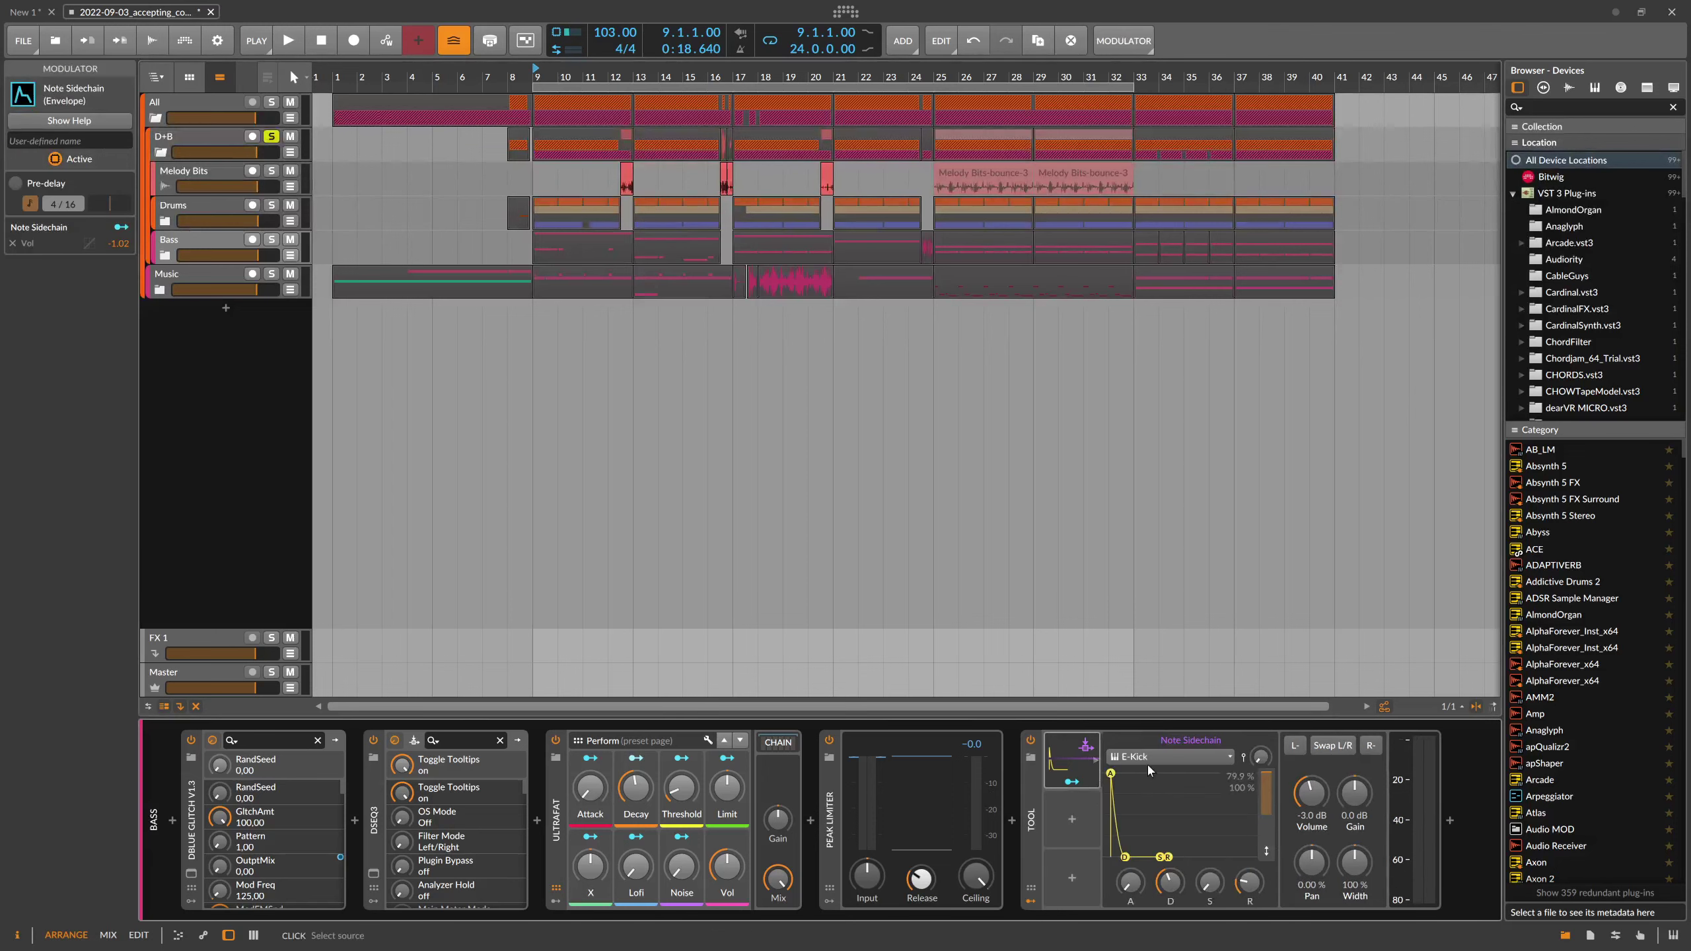
pyautogui.click(1080, 764)
pyautogui.press('space')
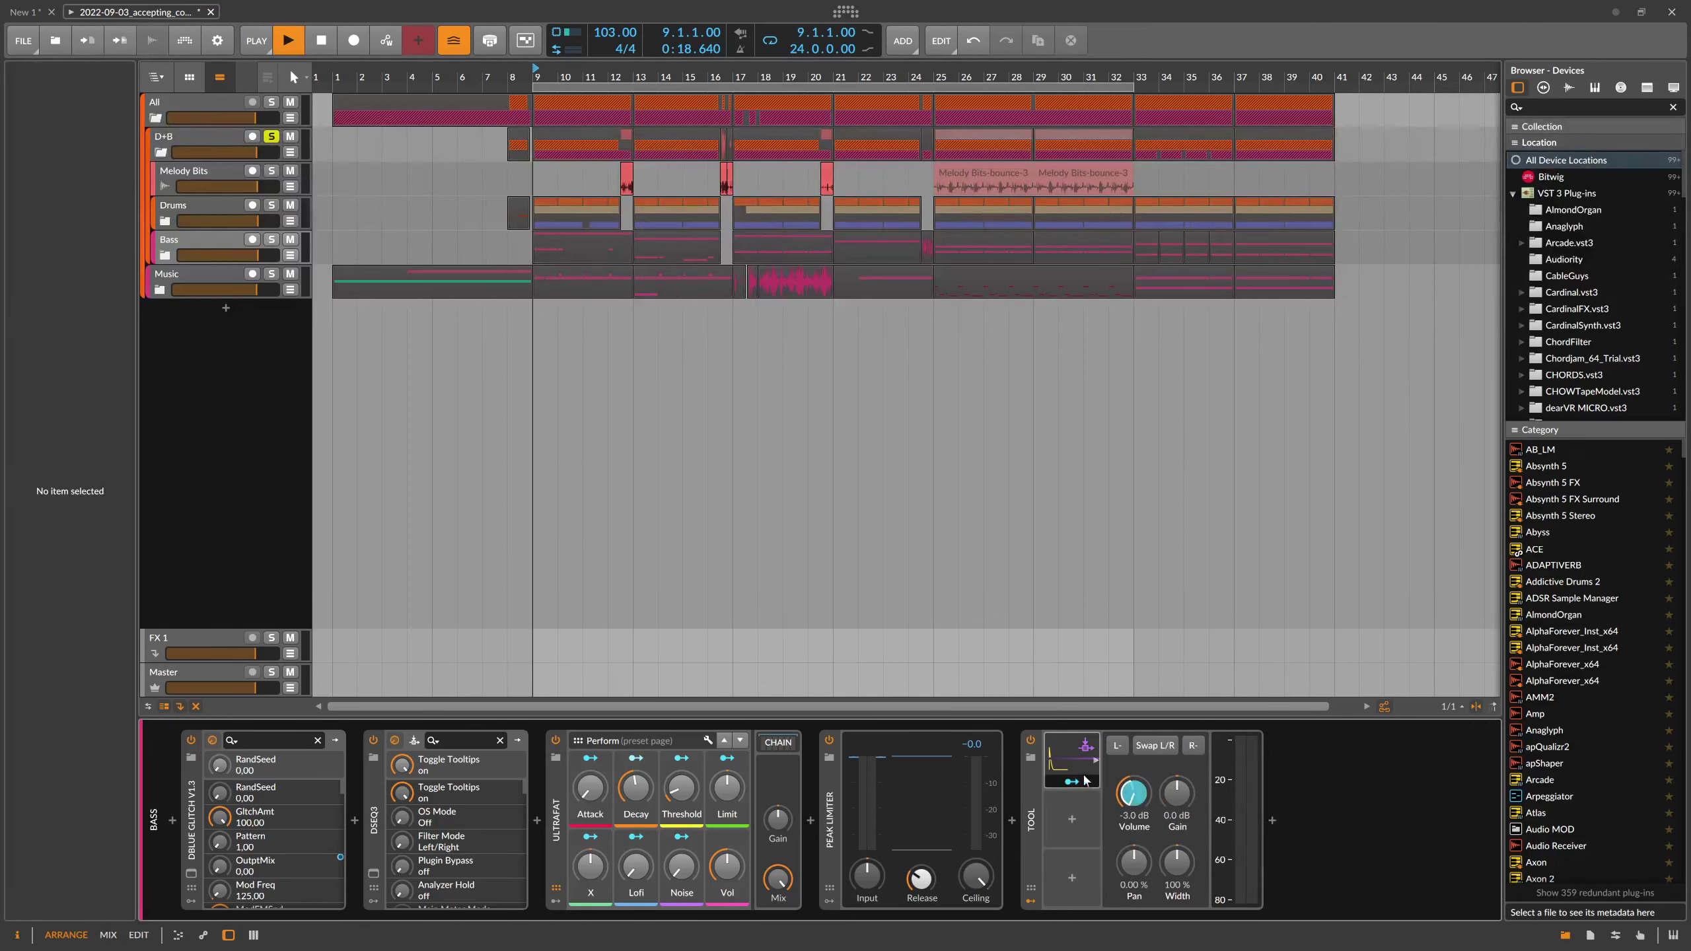
pyautogui.press('space')
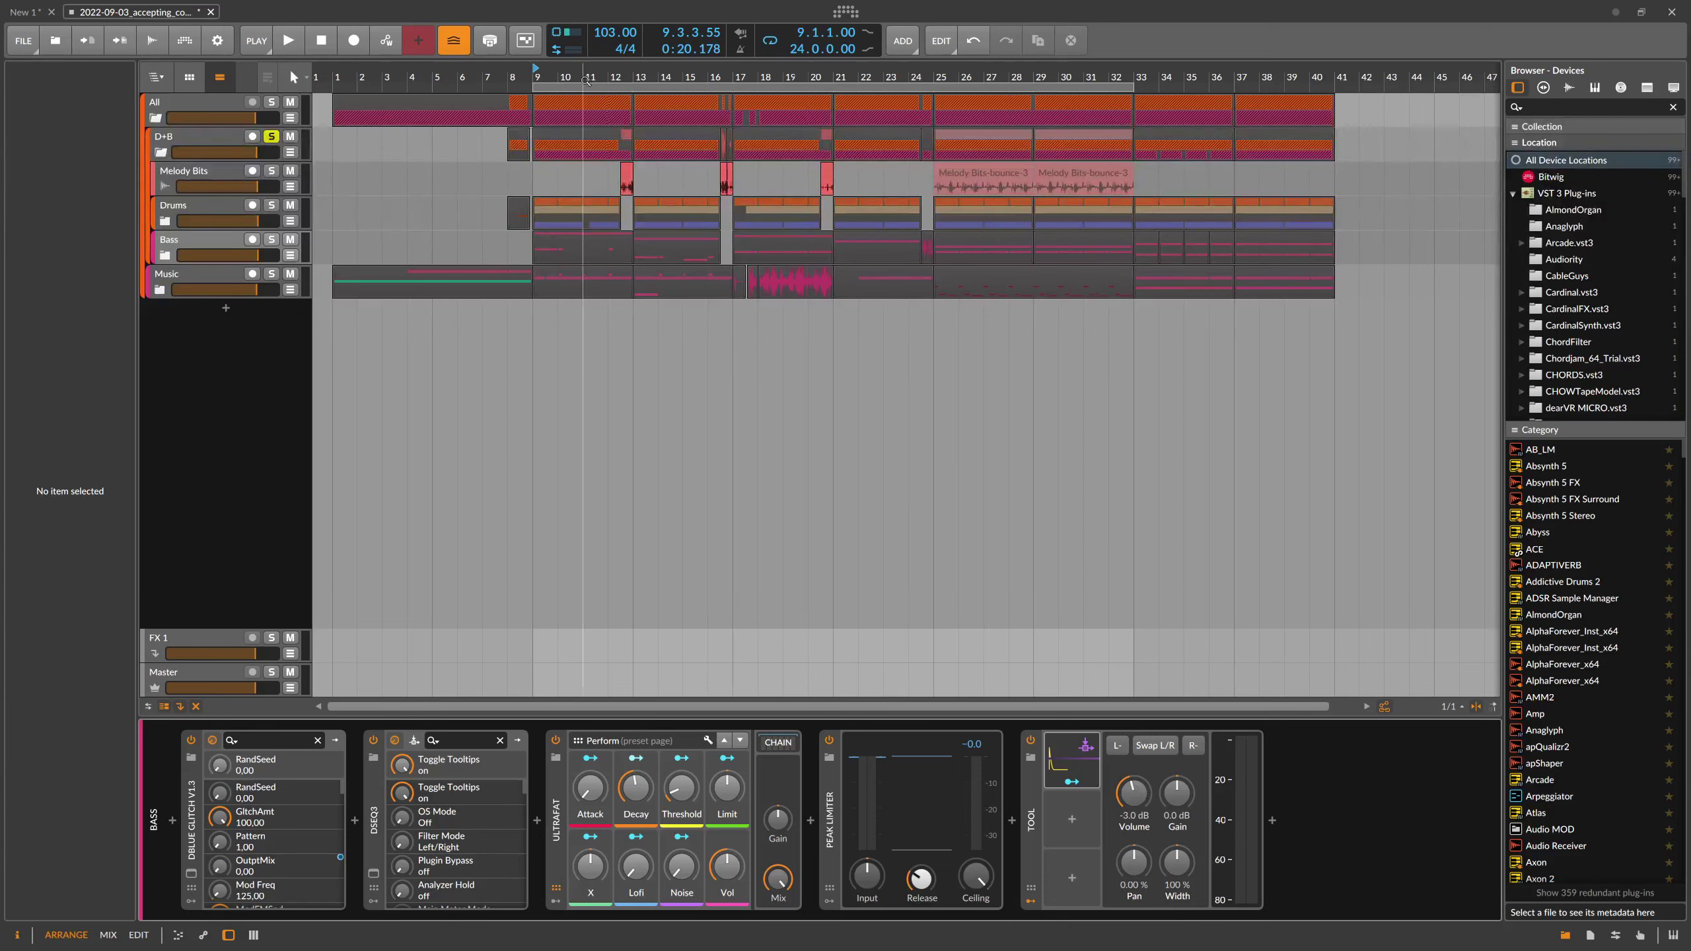
# - Go through the Bass, Drums and Melody Bits tracks to point out the parts of the D+B group
pyautogui.press('-')
pyautogui.click(212, 238)
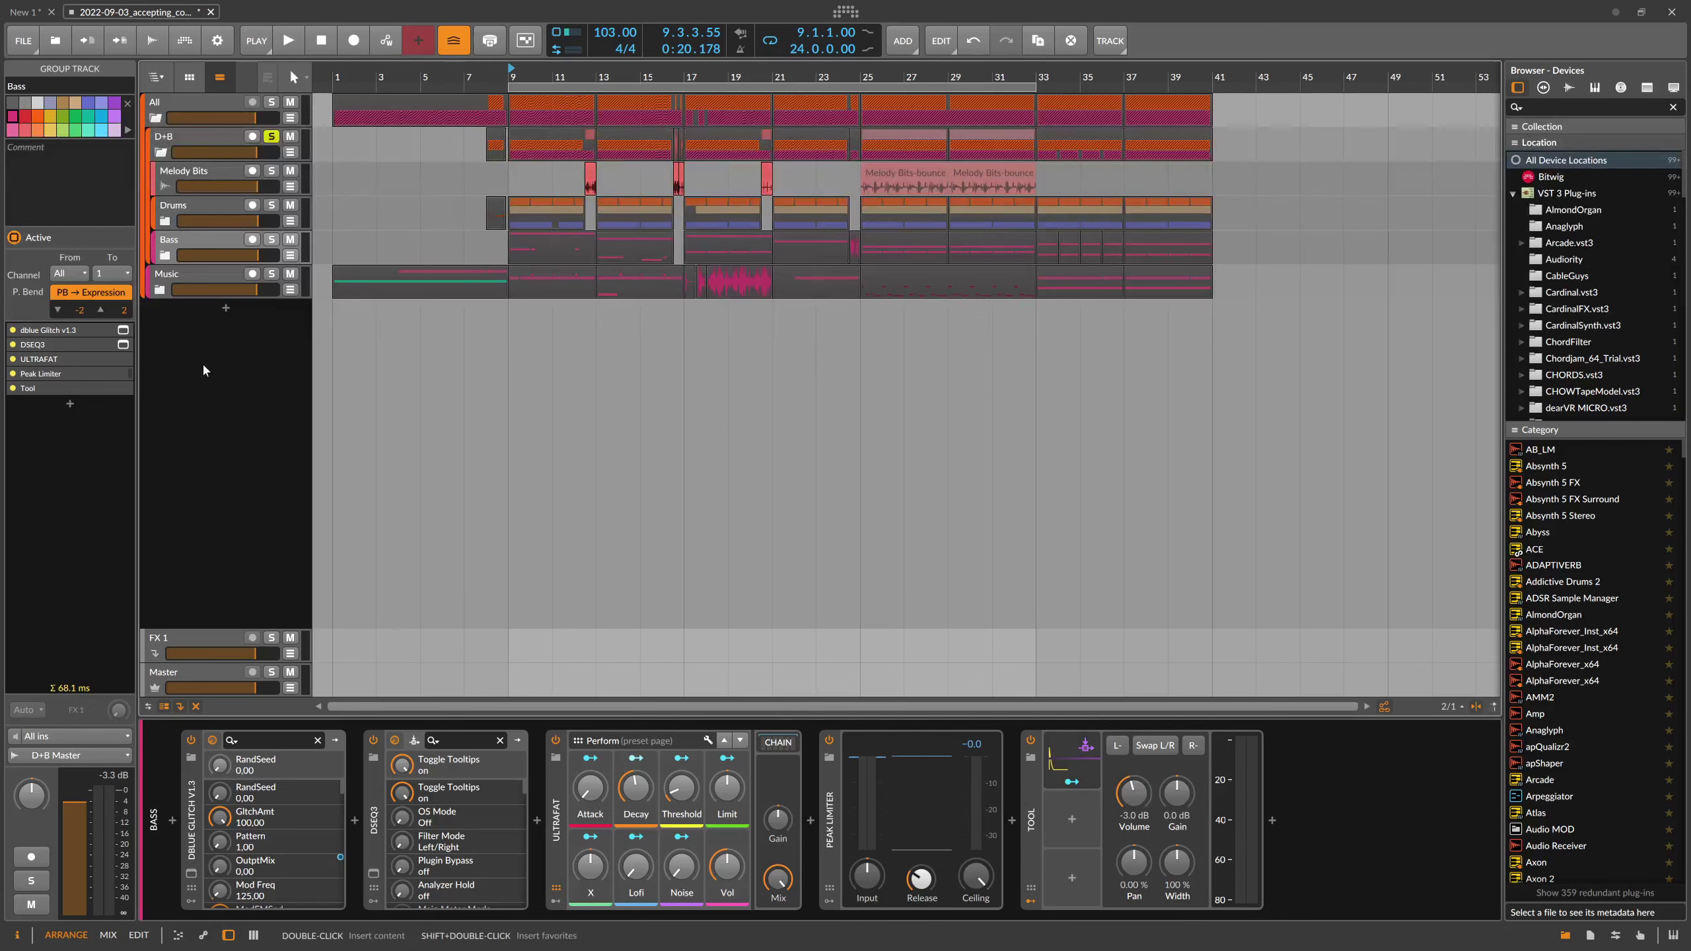
pyautogui.click(185, 213)
pyautogui.click(185, 240)
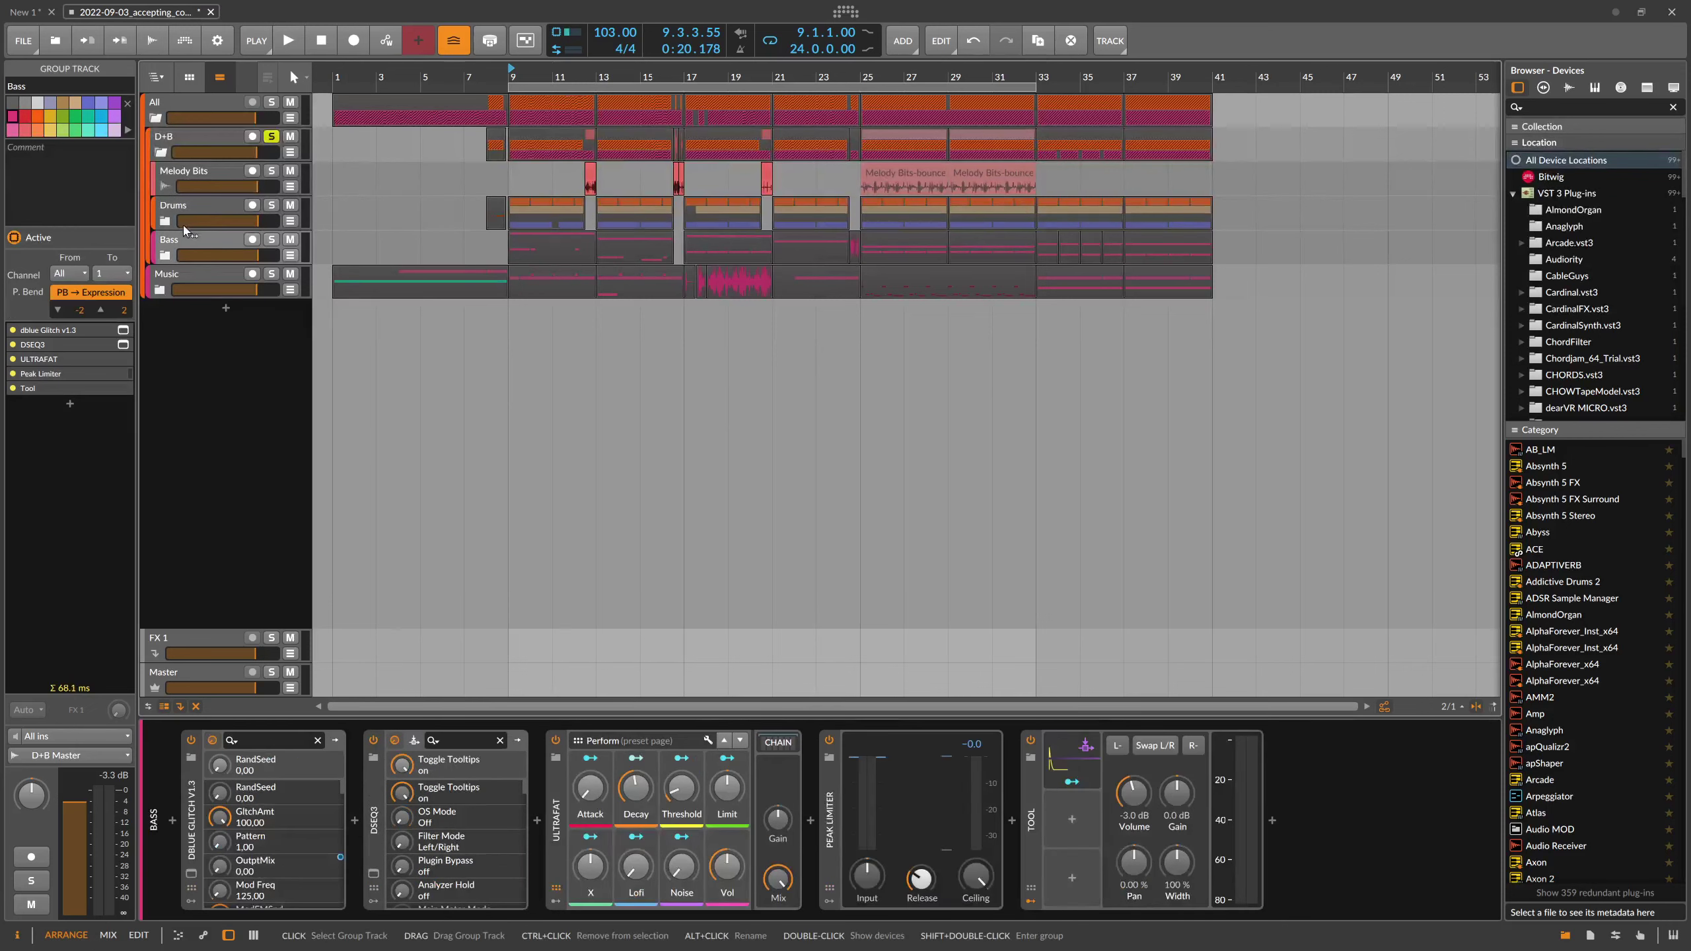
pyautogui.click(183, 212)
pyautogui.click(181, 178)
# - Look through the D+B group's Crossover band chains up to Band 5, and turn off the group's solo
pyautogui.click(193, 140)
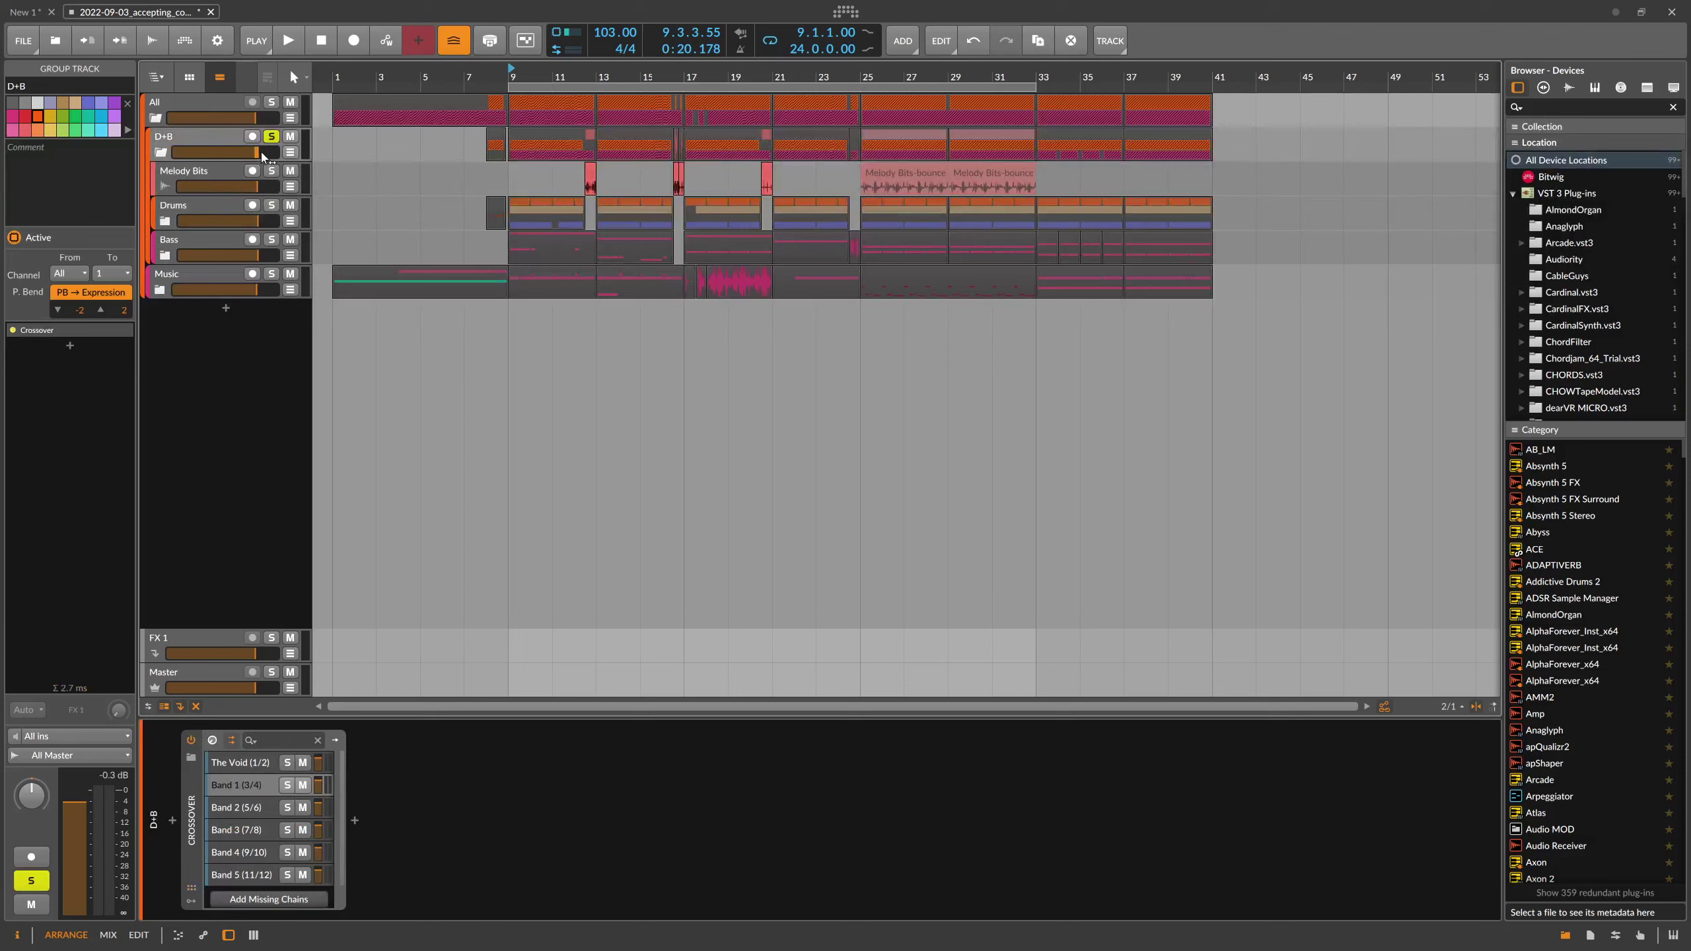
pyautogui.click(240, 853)
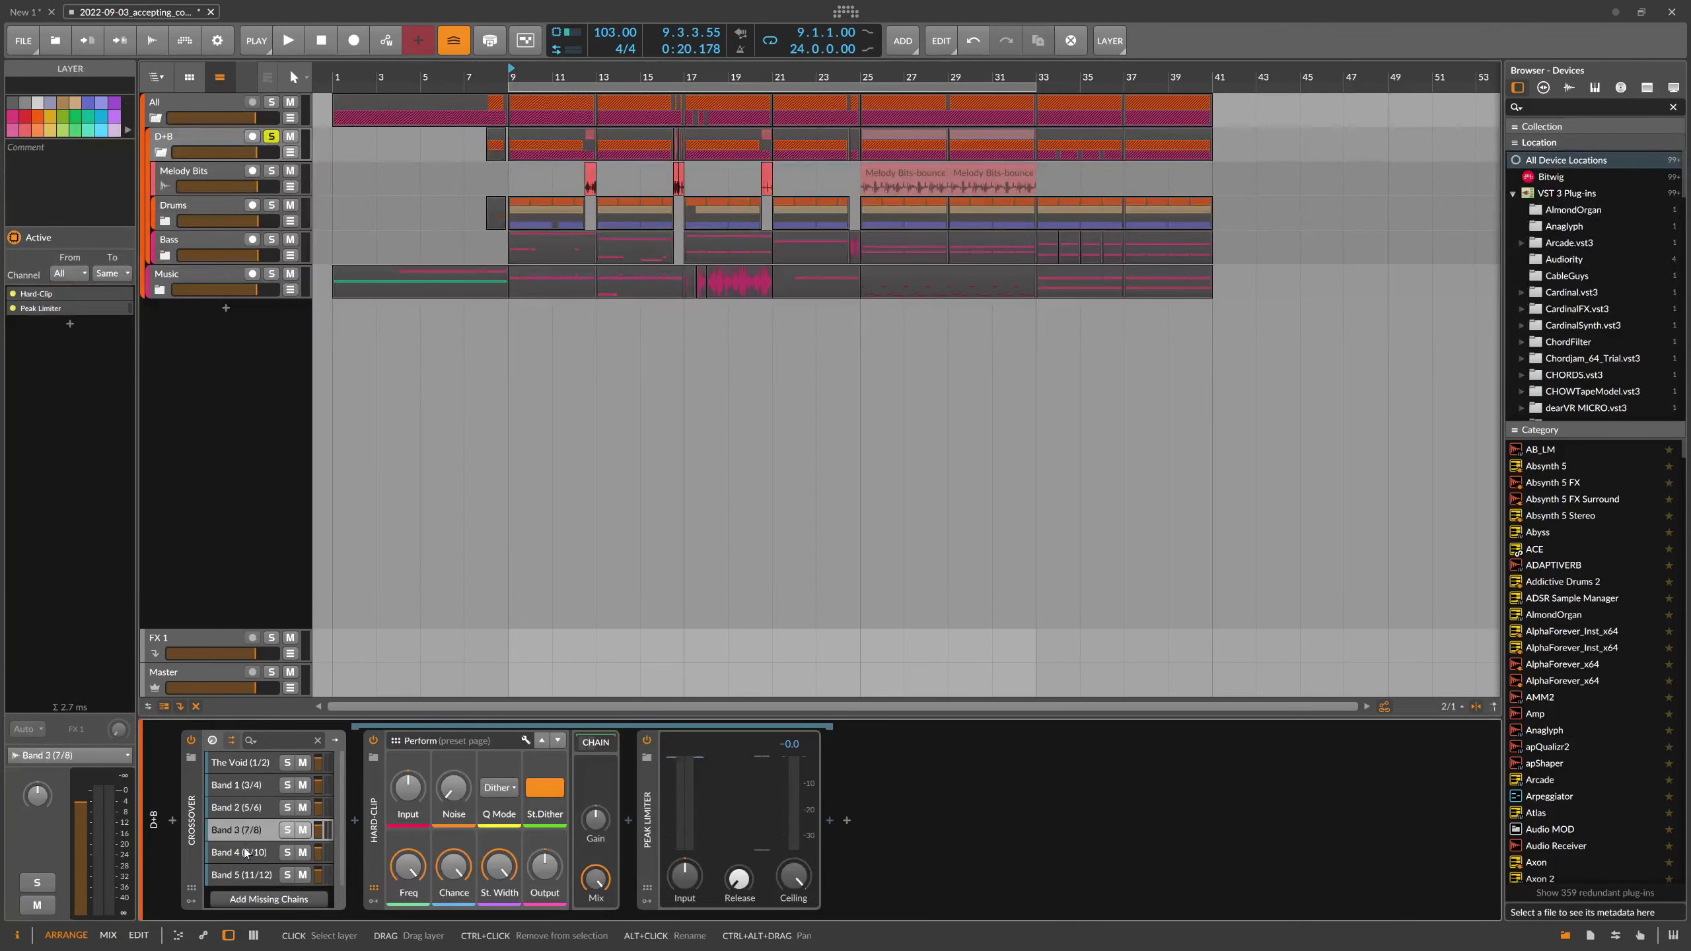
pyautogui.click(244, 870)
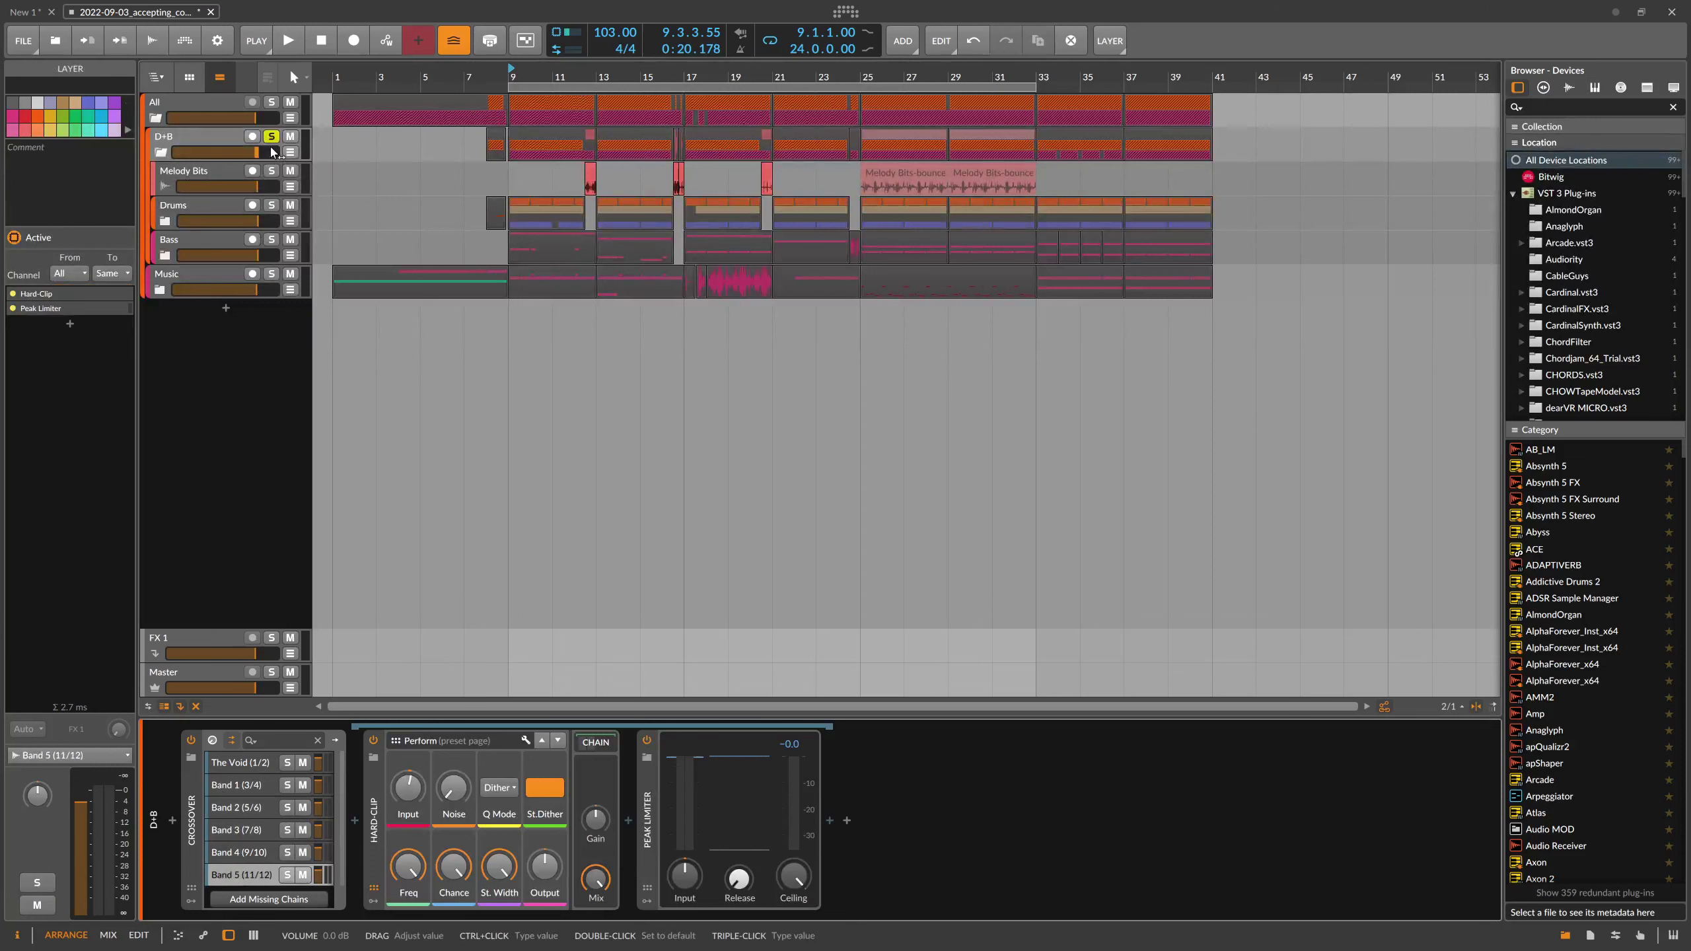
pyautogui.click(225, 142)
pyautogui.press('s')
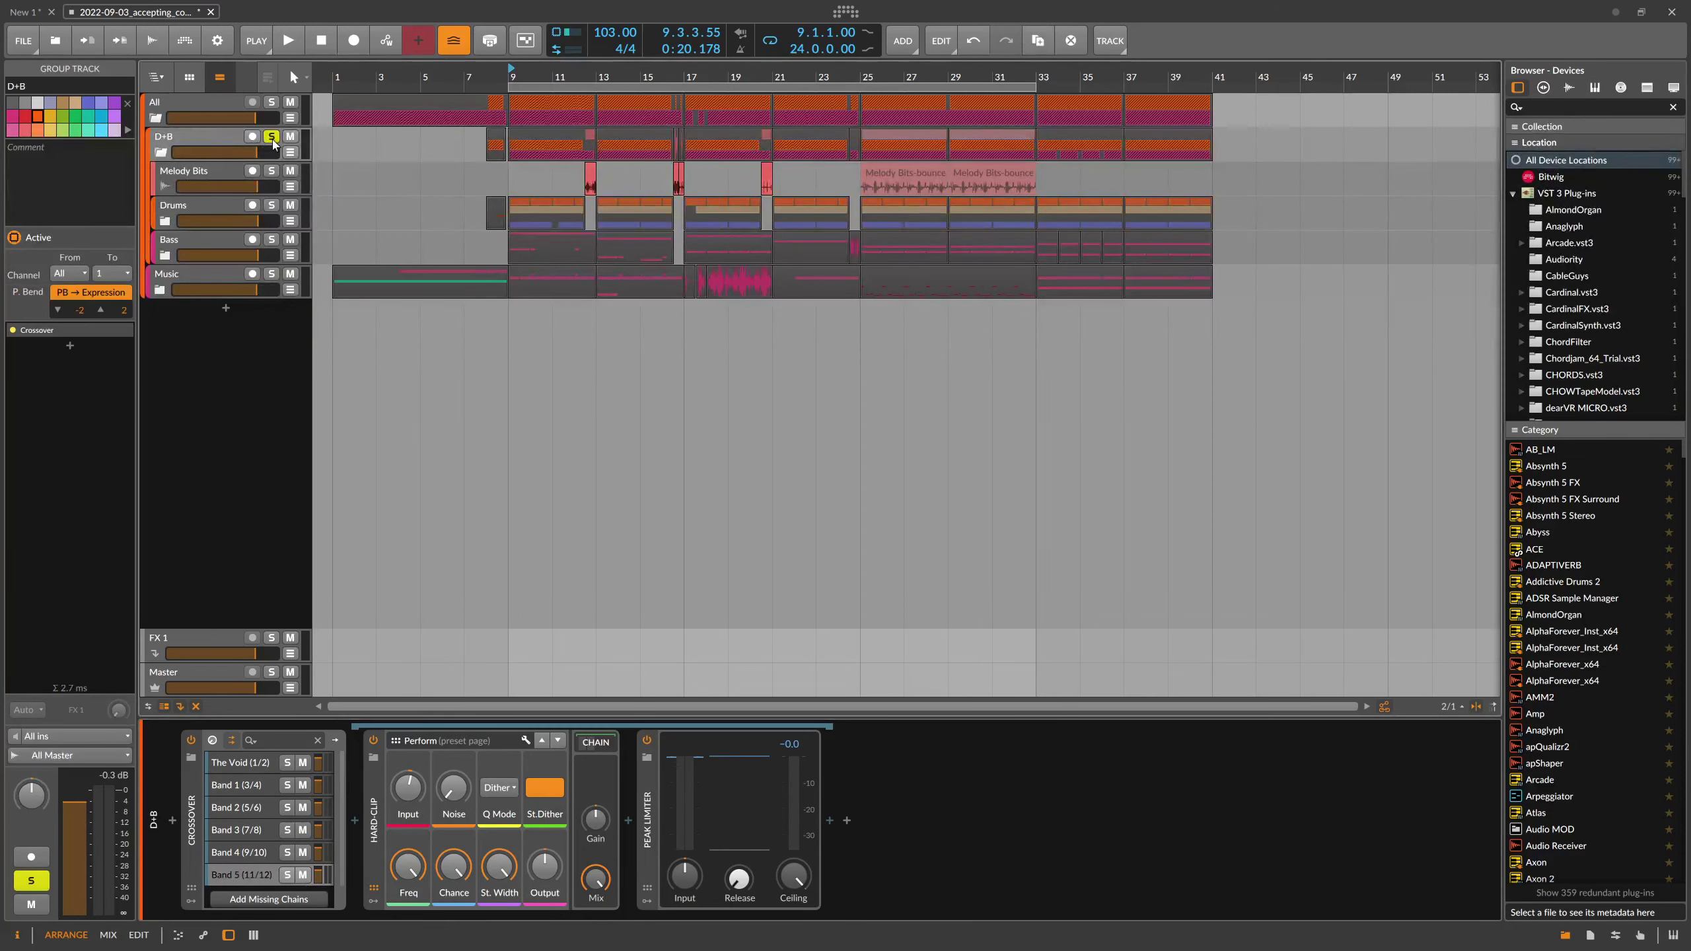
# - Expand the Music group and show the devices of the group and of its Audio 3 track
pyautogui.click(163, 288)
pyautogui.click(175, 278)
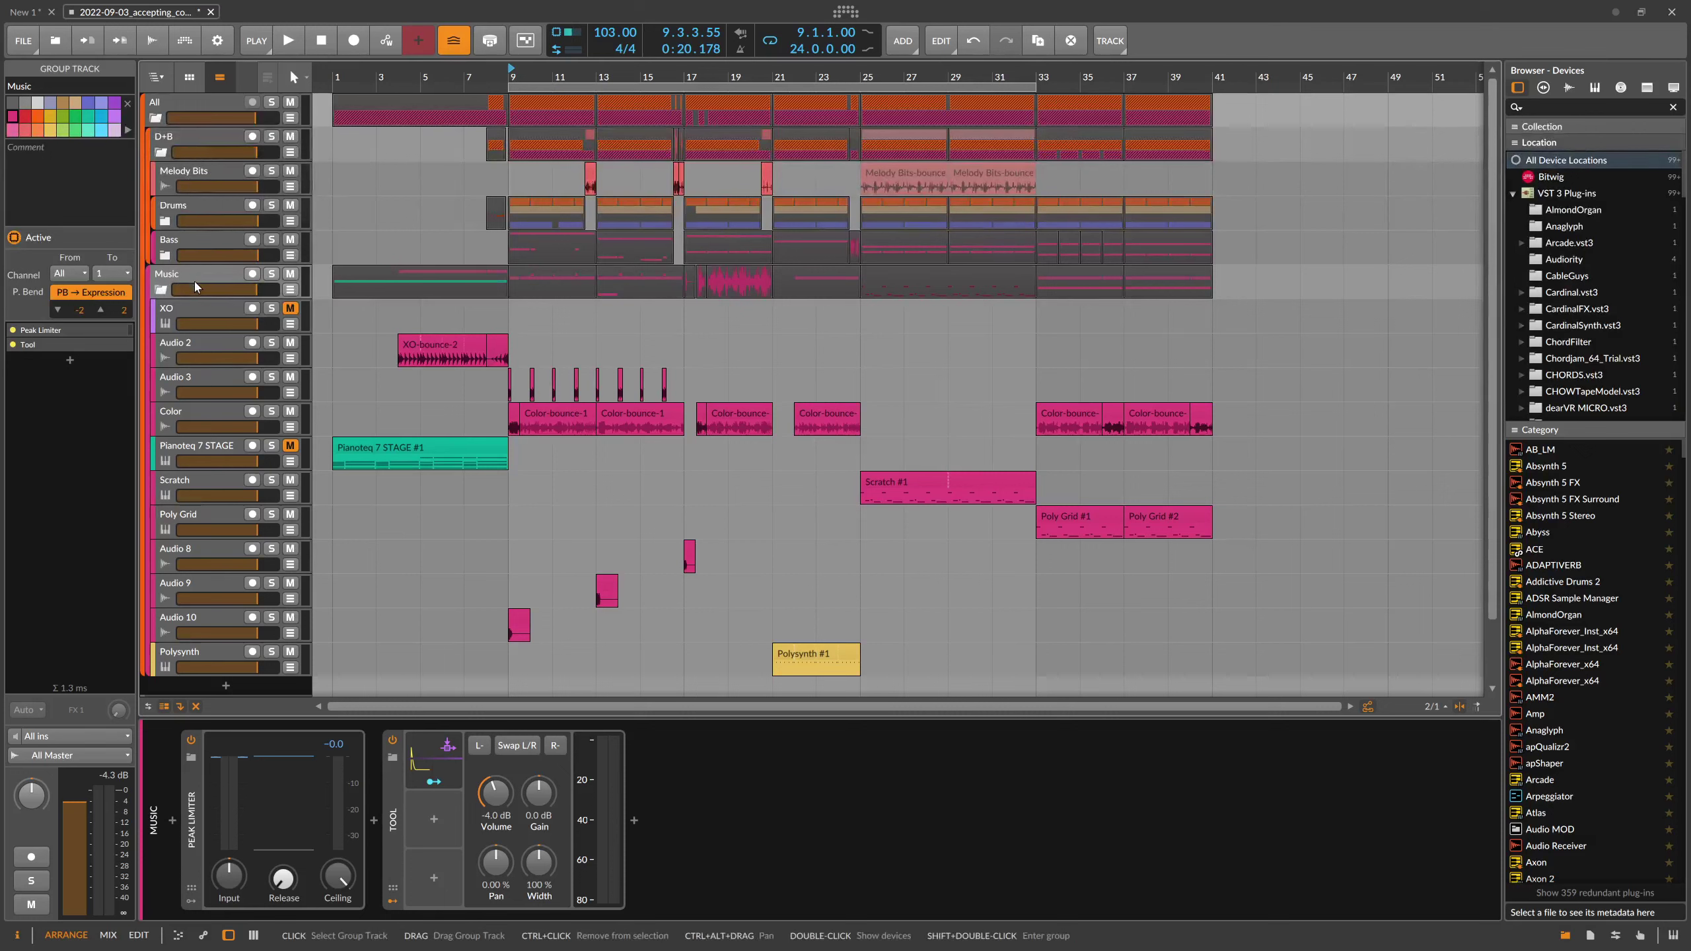
pyautogui.click(199, 373)
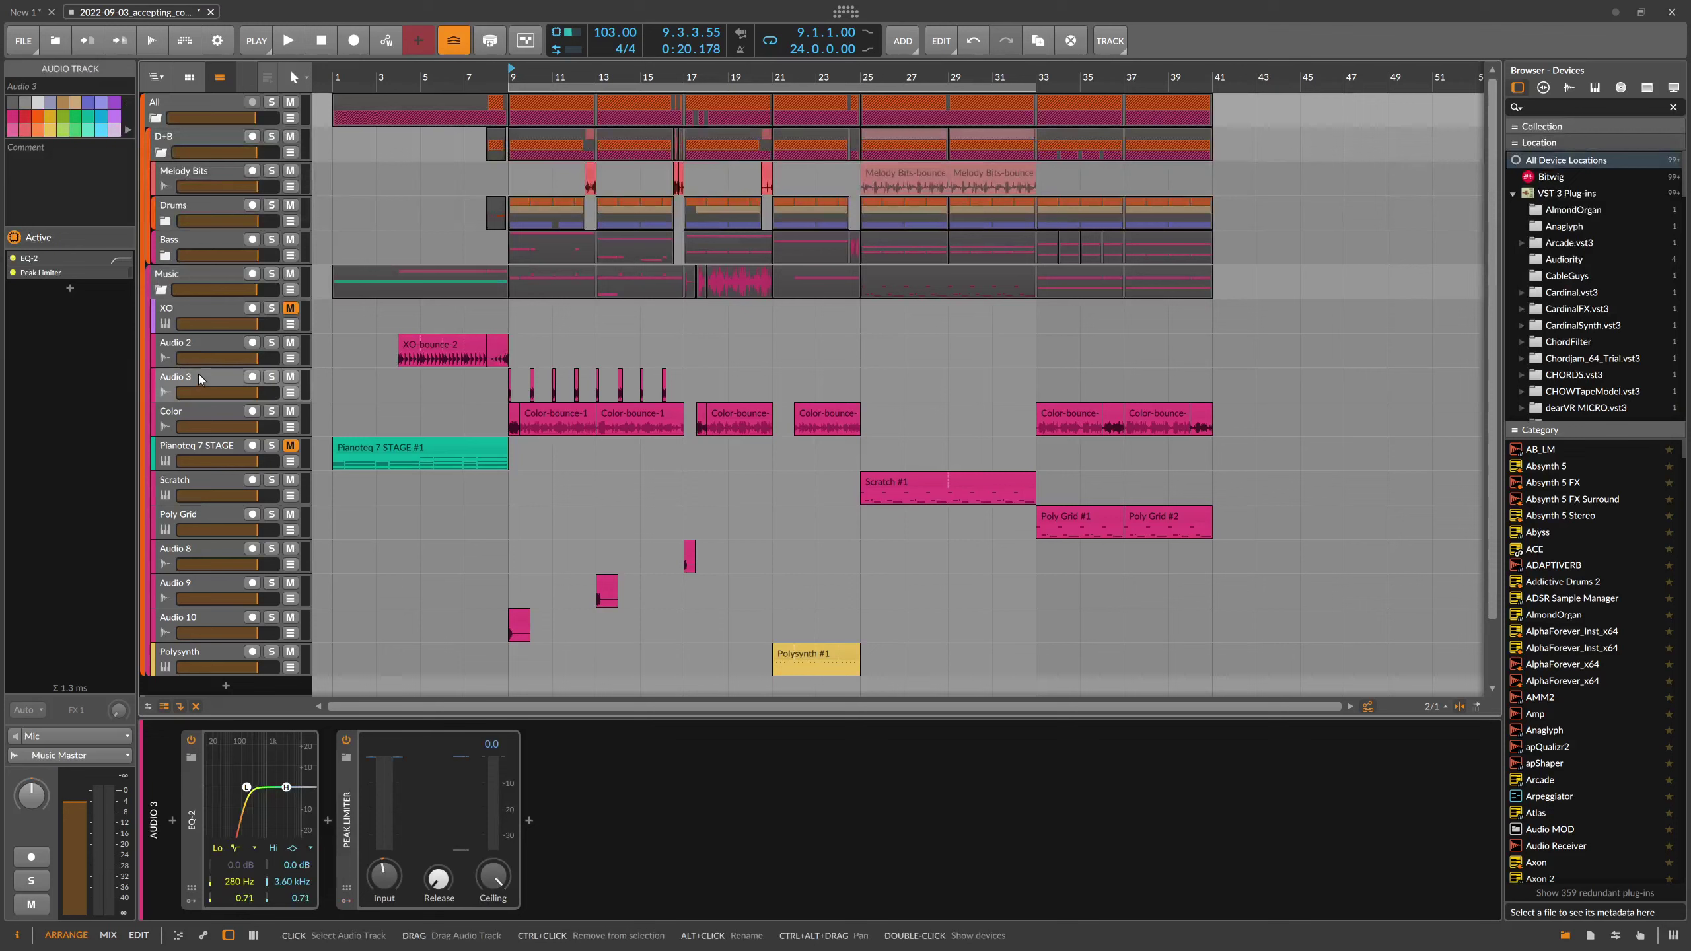
# - Try adding the PITCHMAP plug-in after the ULTRAFAT chain on the Color track, and delete it again
pyautogui.click(208, 412)
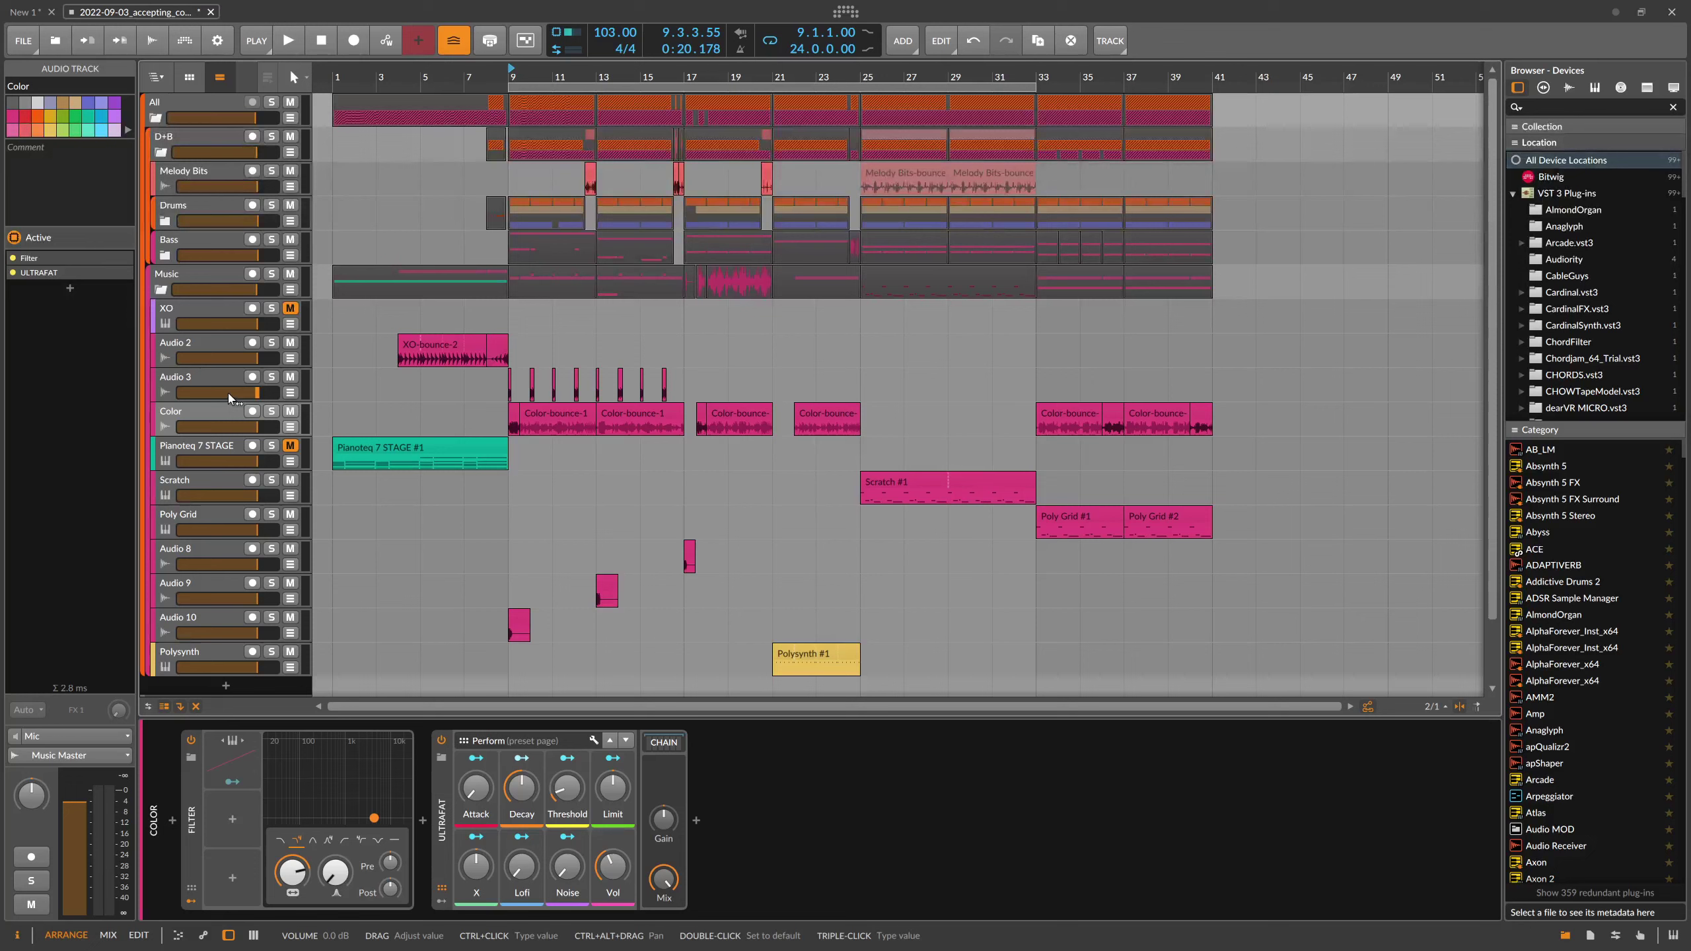
pyautogui.click(697, 820)
pyautogui.write('pitch')
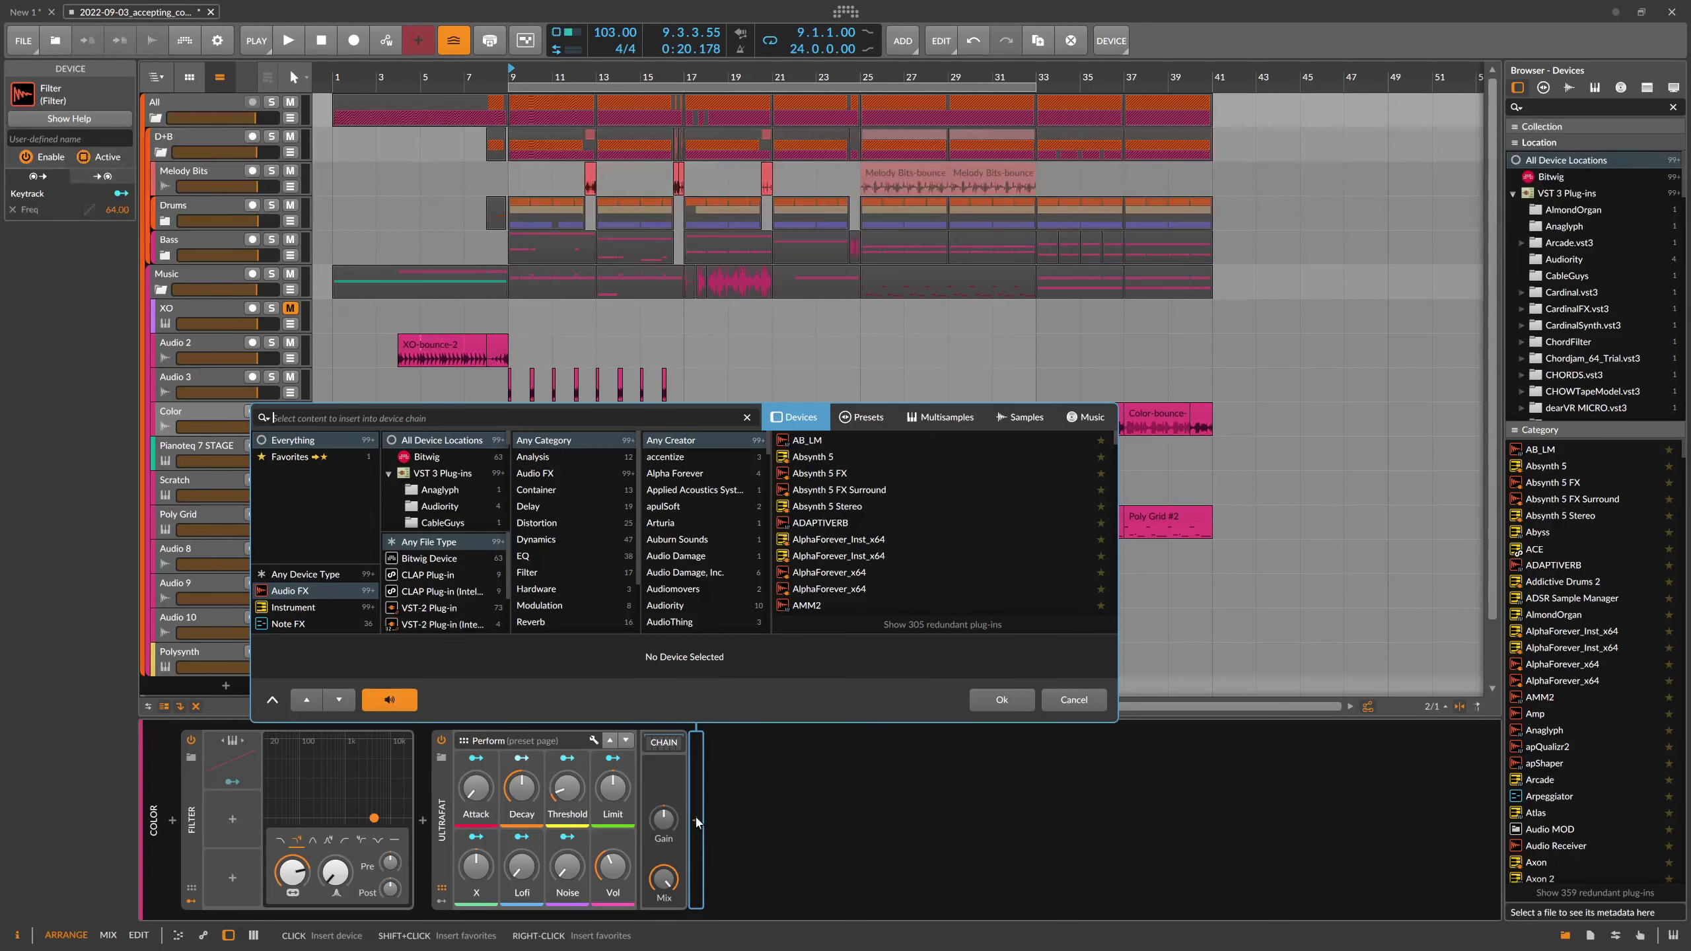
pyautogui.press('Down')
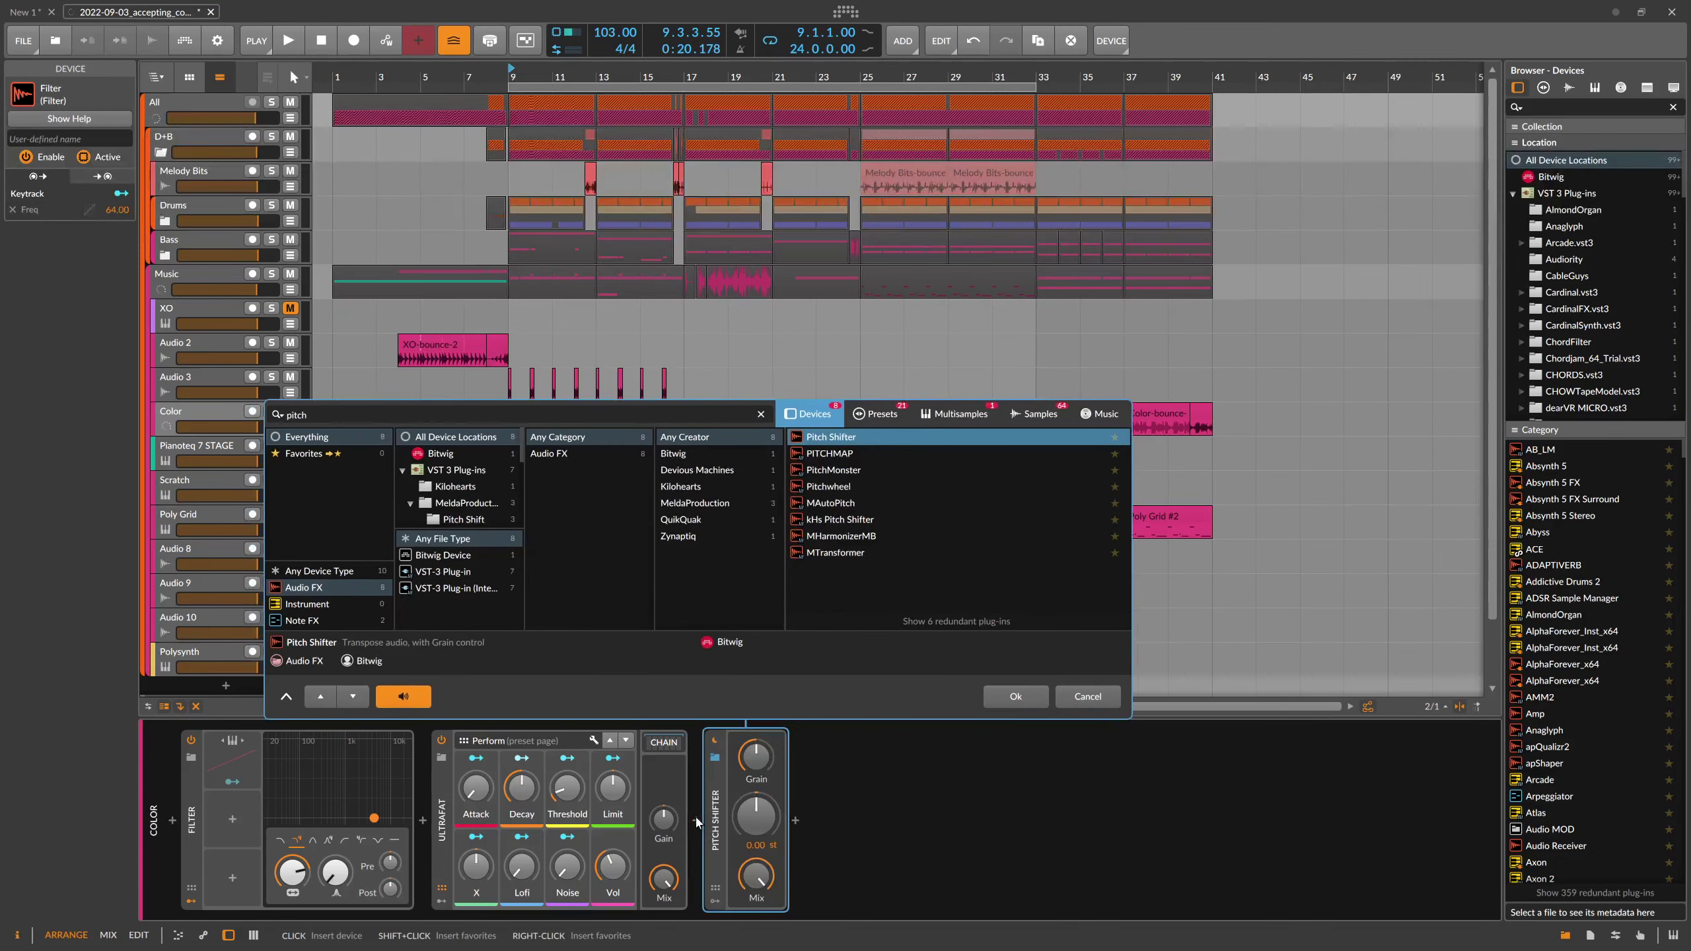
pyautogui.press('Down')
pyautogui.press('Return')
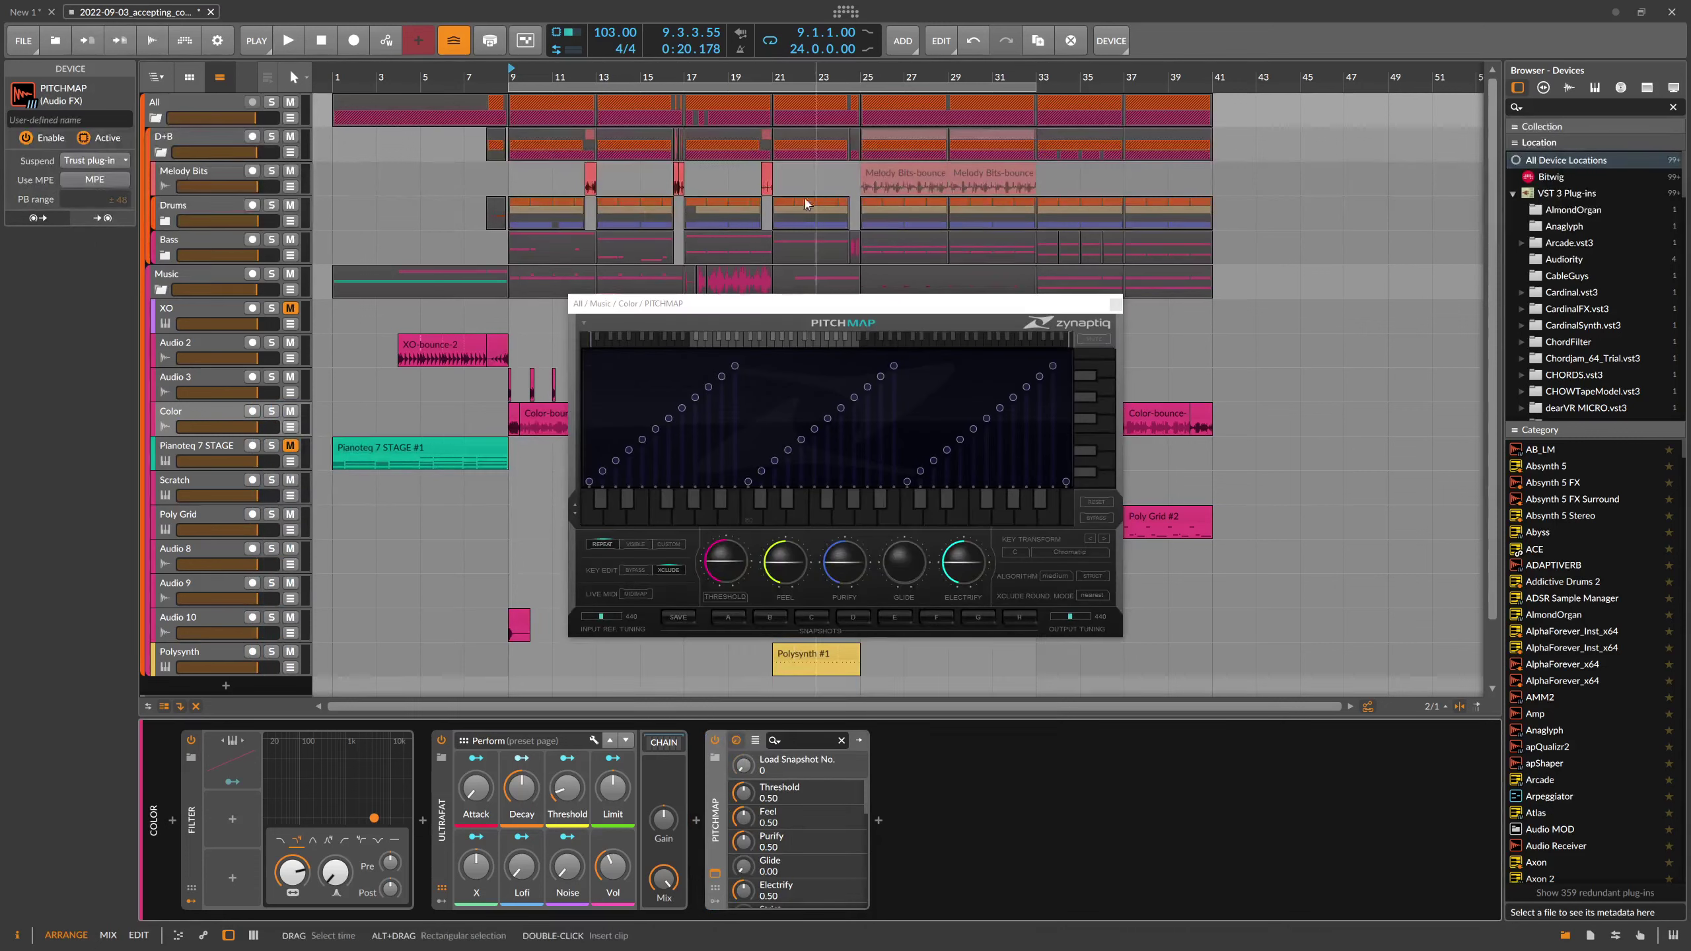
pyautogui.moveTo(779, 313); pyautogui.dragTo(811, 298)
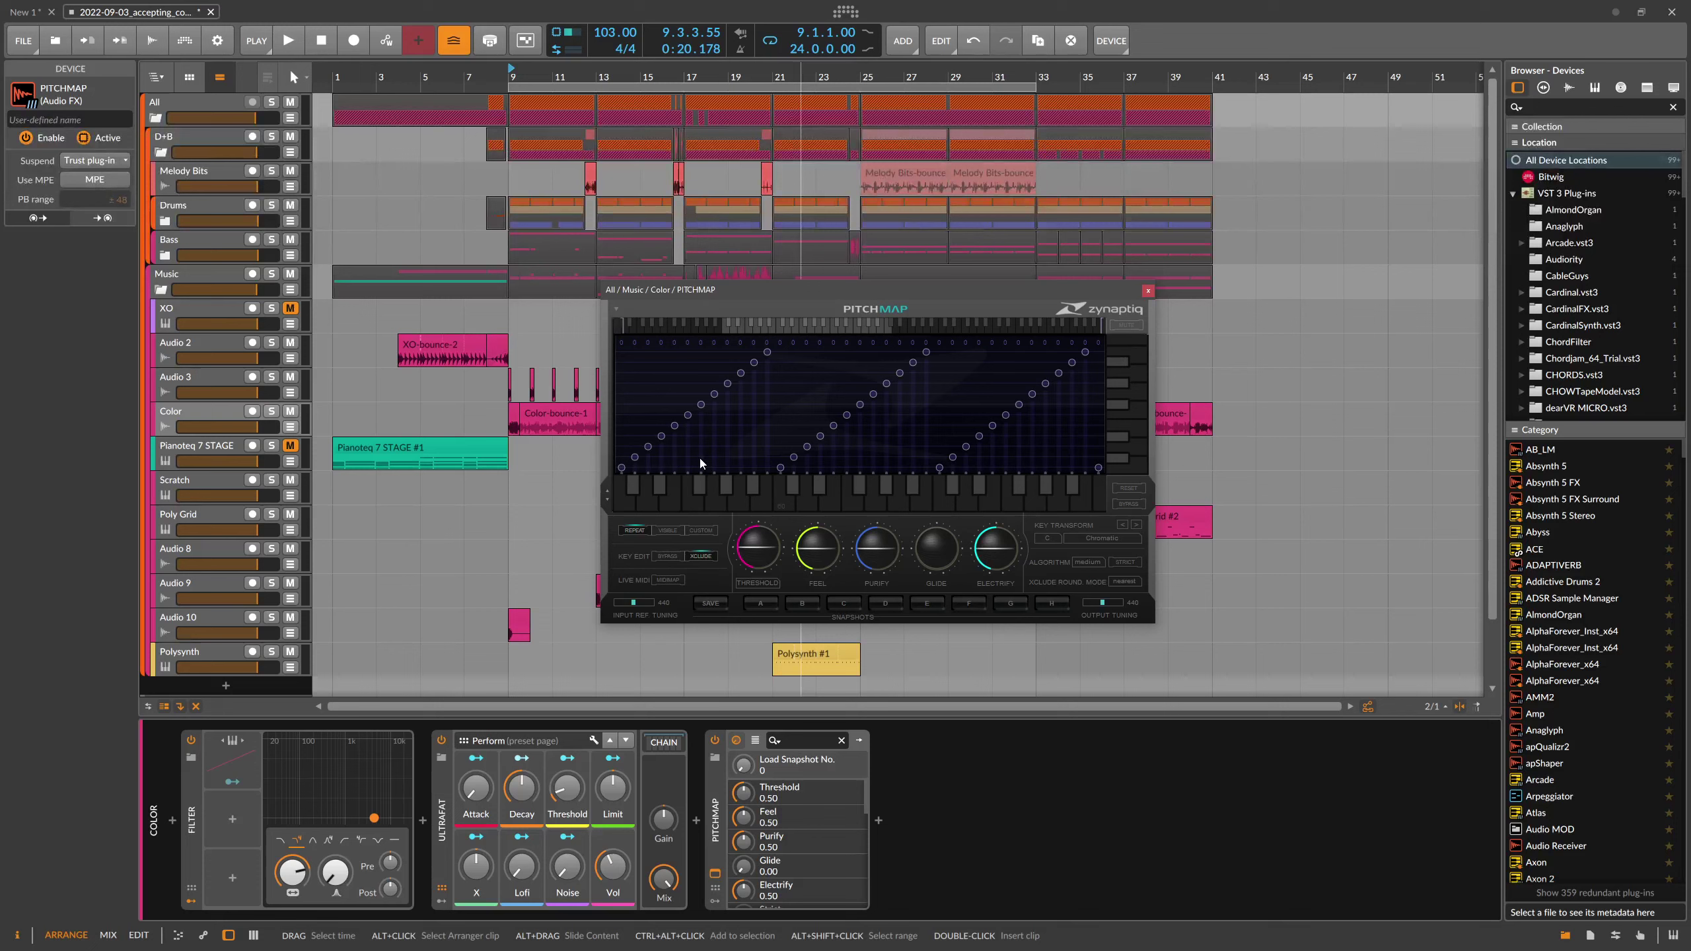
pyautogui.click(1147, 292)
pyautogui.press('Delete')
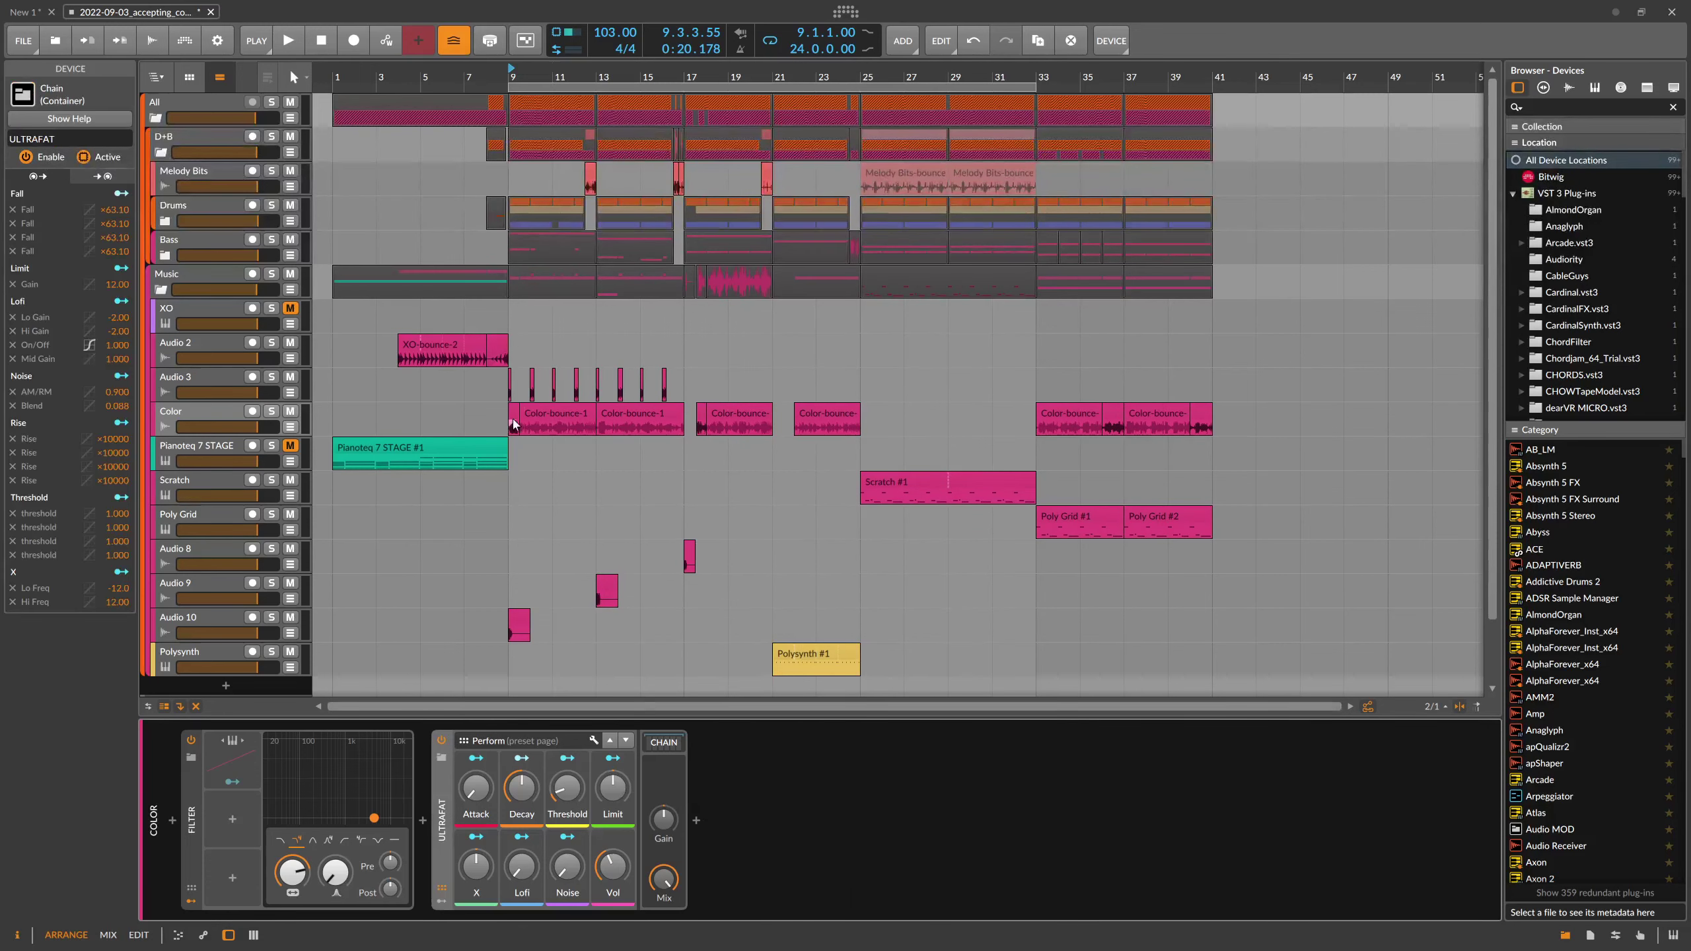
# - Solo the Color track and play its bounced clips from bar 9 and from shortly after bar 17
pyautogui.click(607, 413)
pyautogui.click(271, 411)
pyautogui.press('space')
pyautogui.press('space')
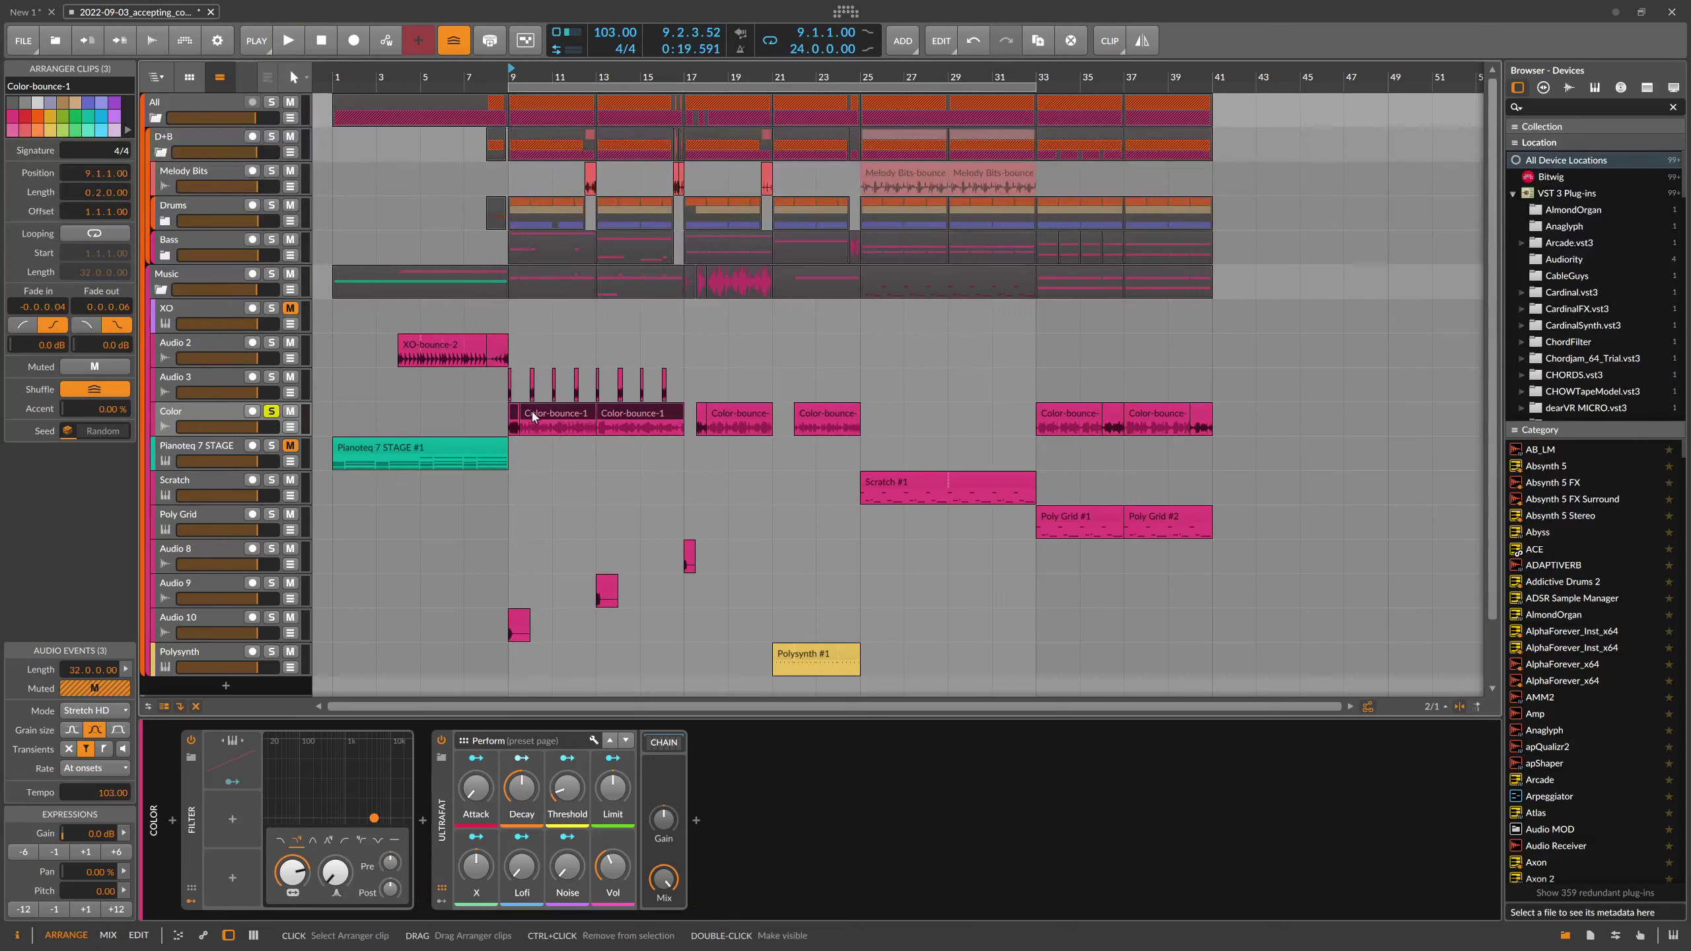
pyautogui.press('space')
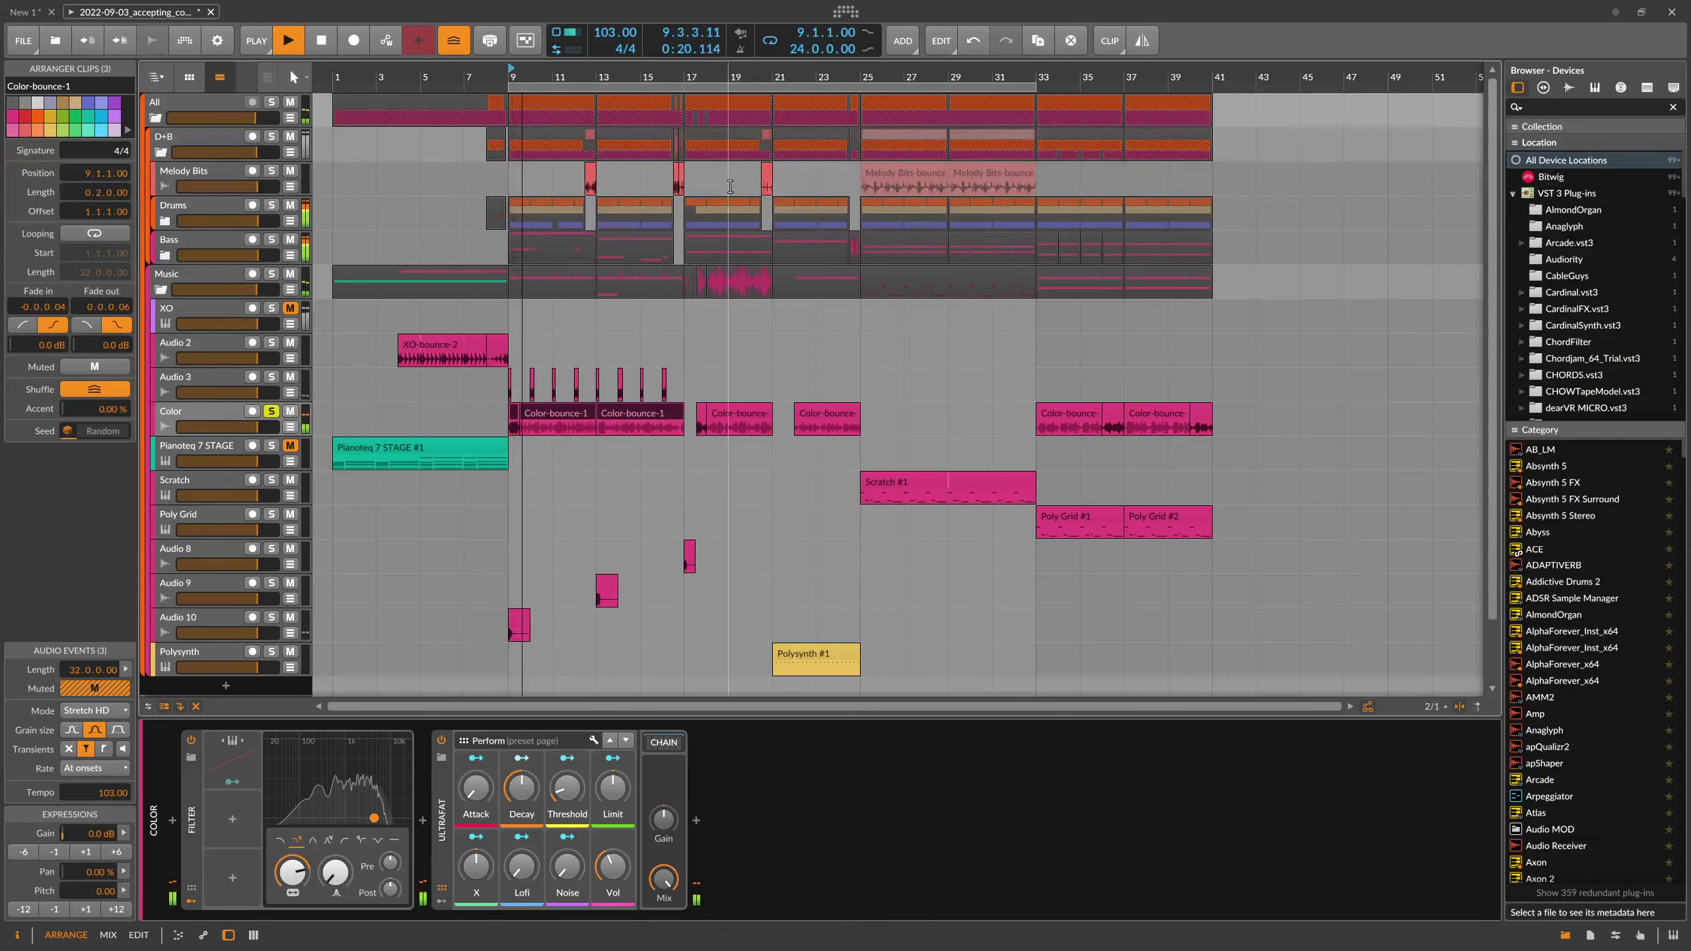
pyautogui.click(692, 76)
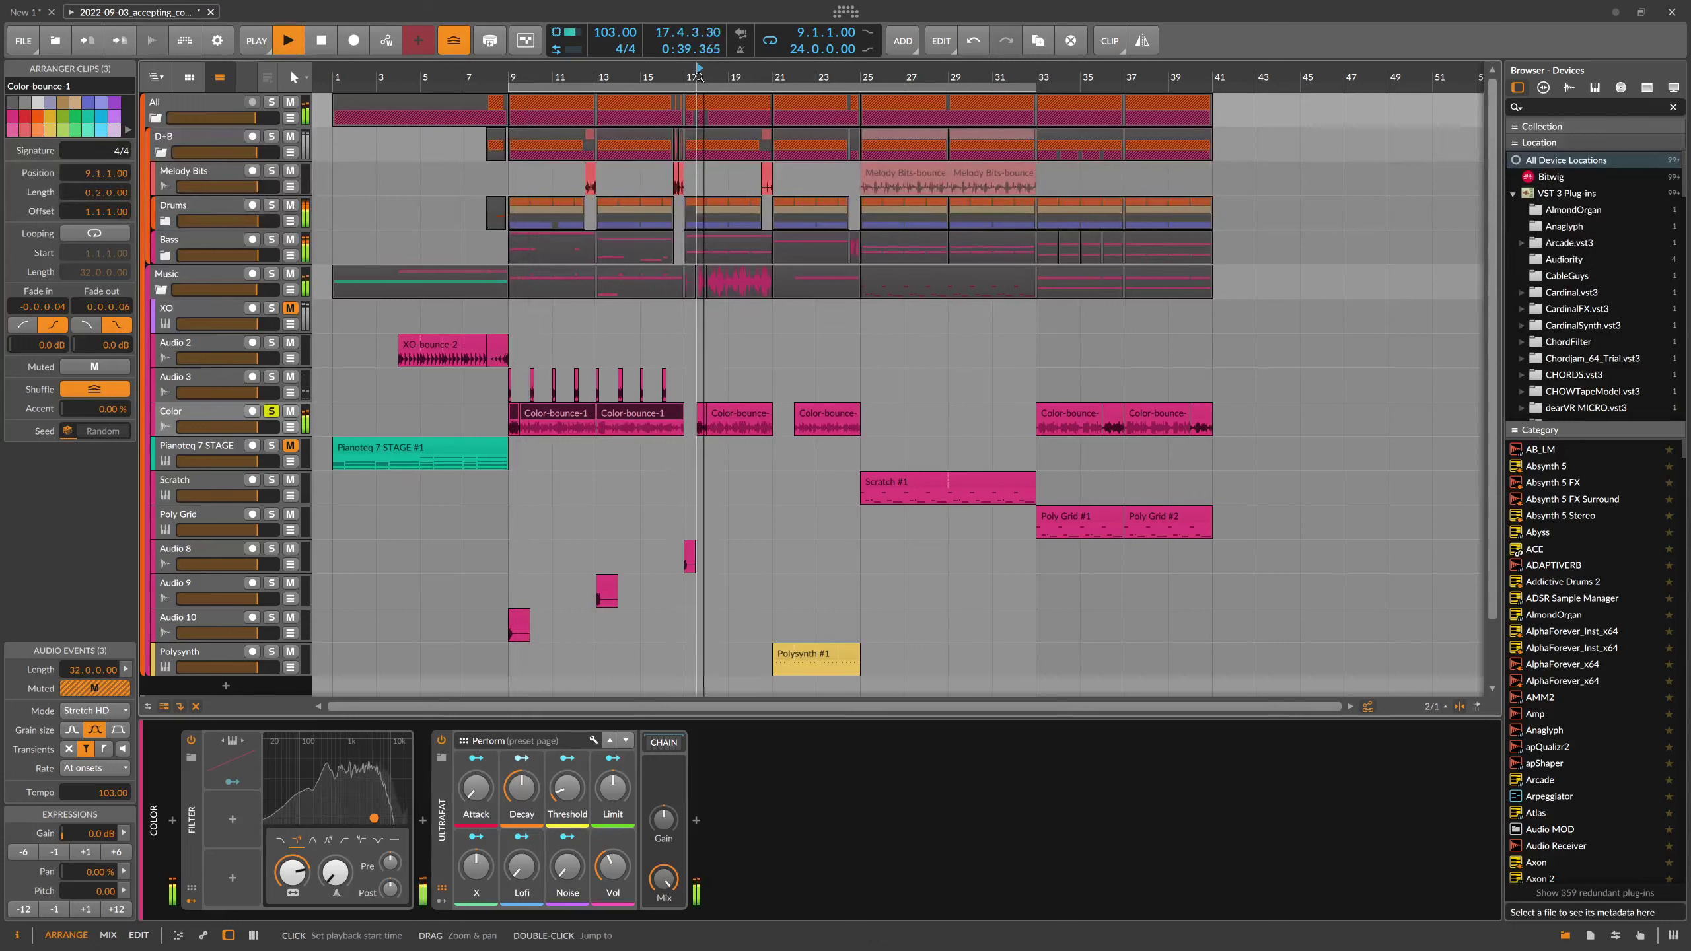
pyautogui.press('space')
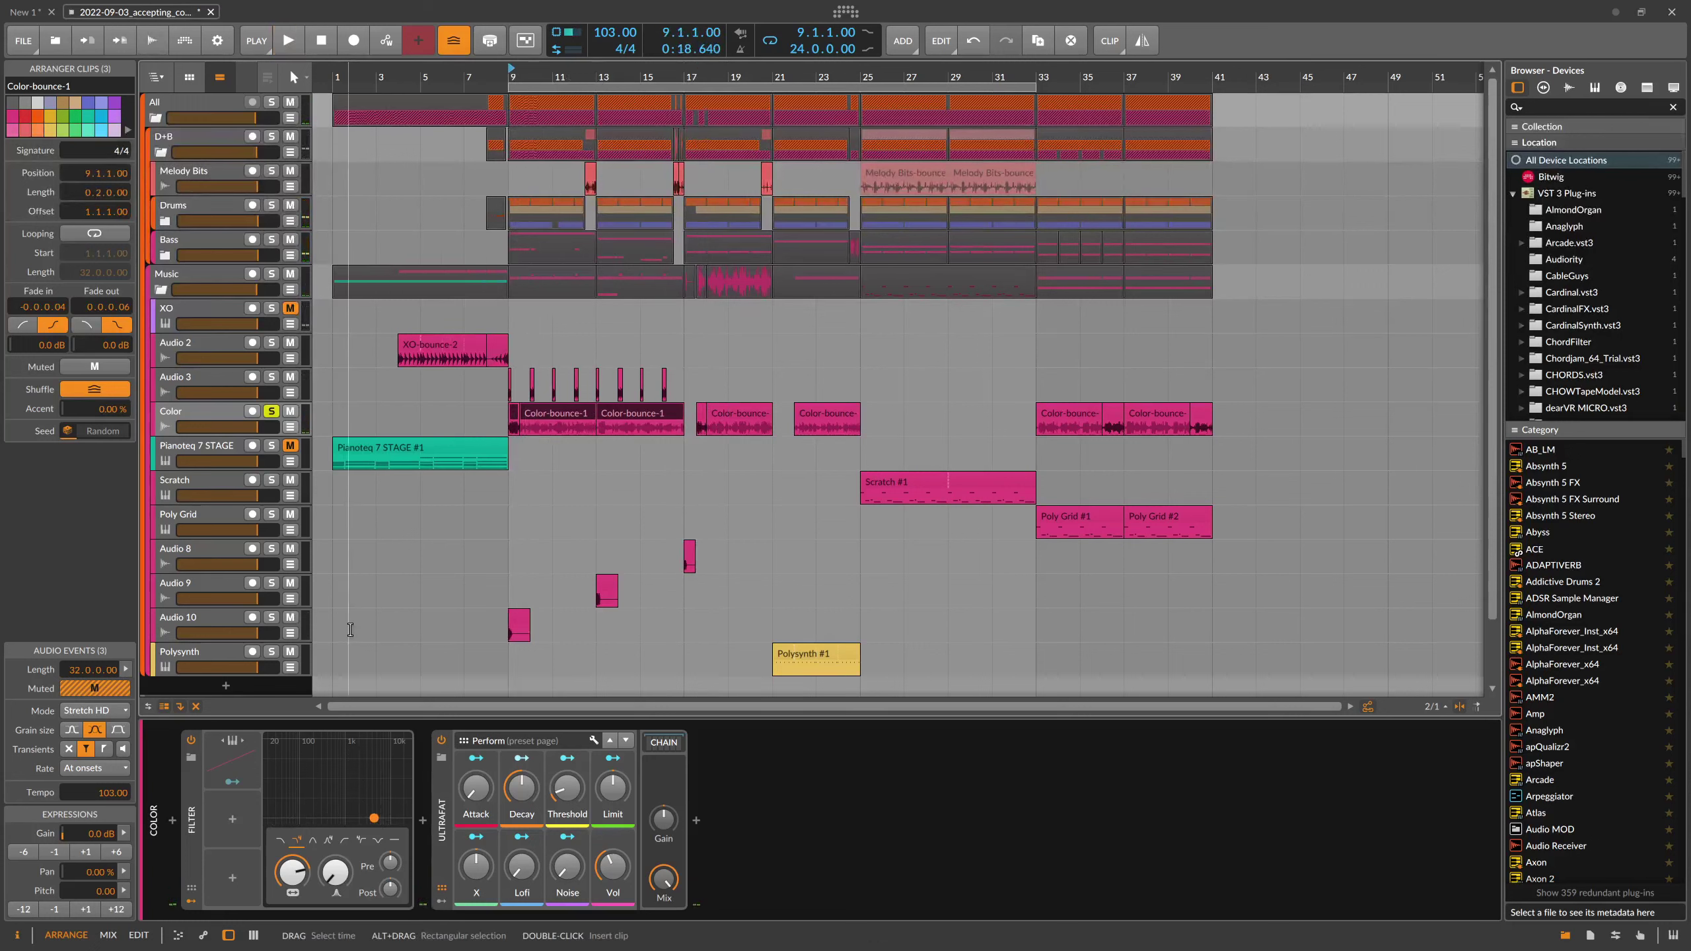
# - Solo Audio 10 in place of the Color track, play it from bar 9 and turn its solo off
pyautogui.press('space')
pyautogui.click(271, 652)
pyautogui.click(271, 411)
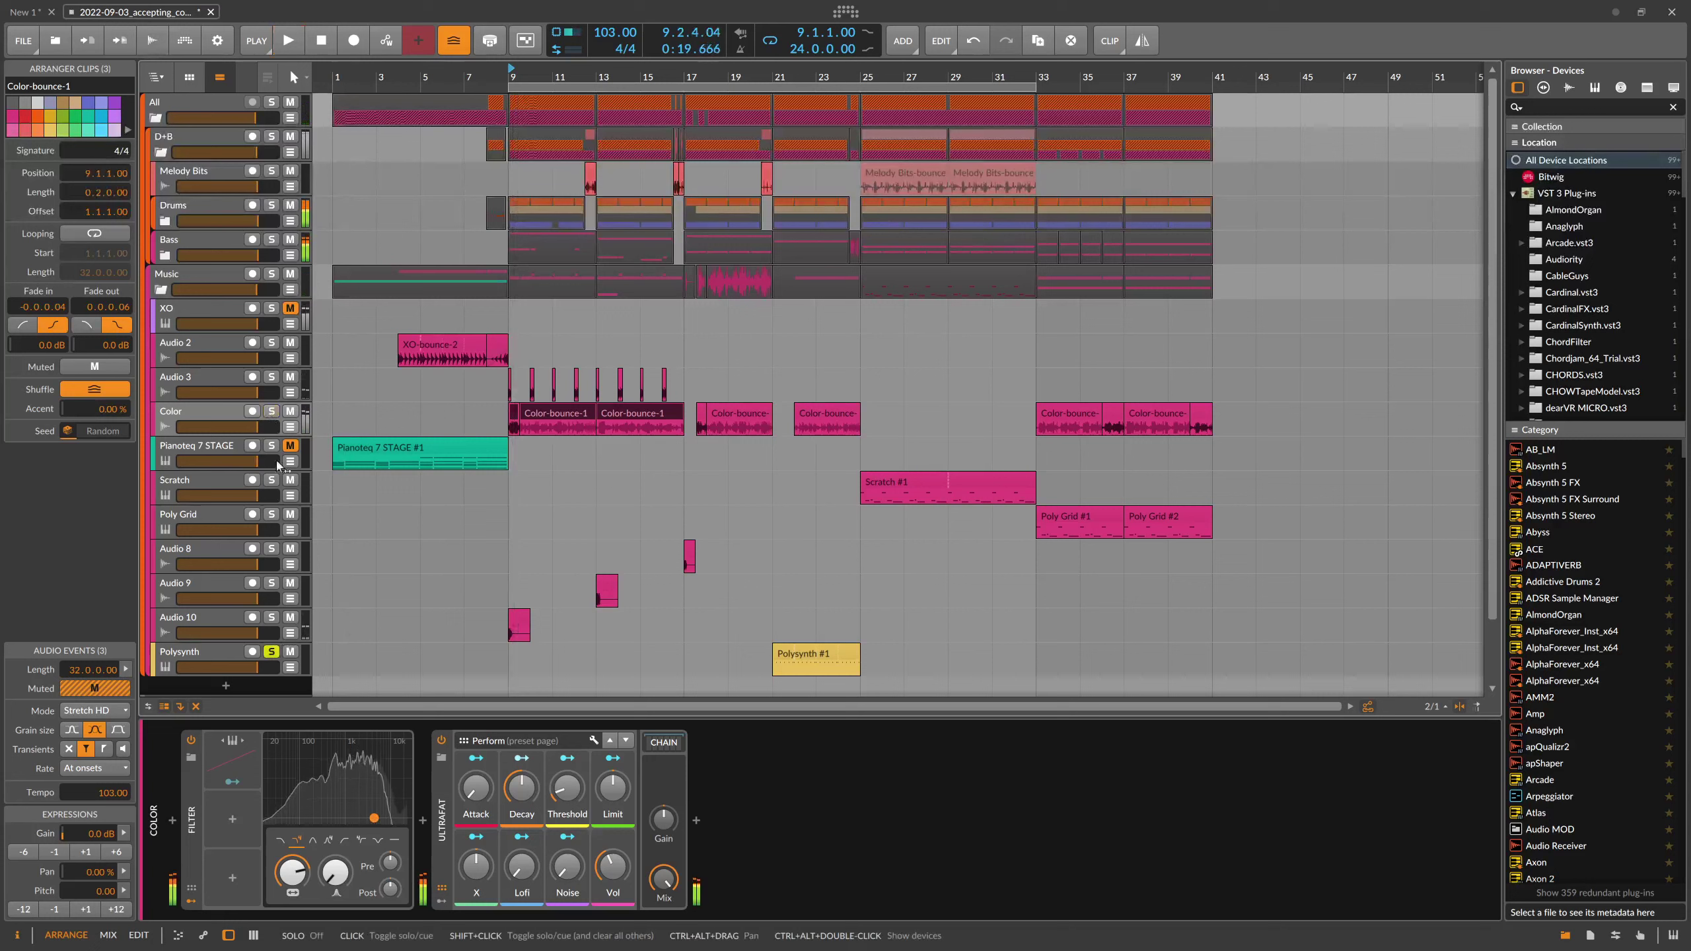
pyautogui.click(271, 617)
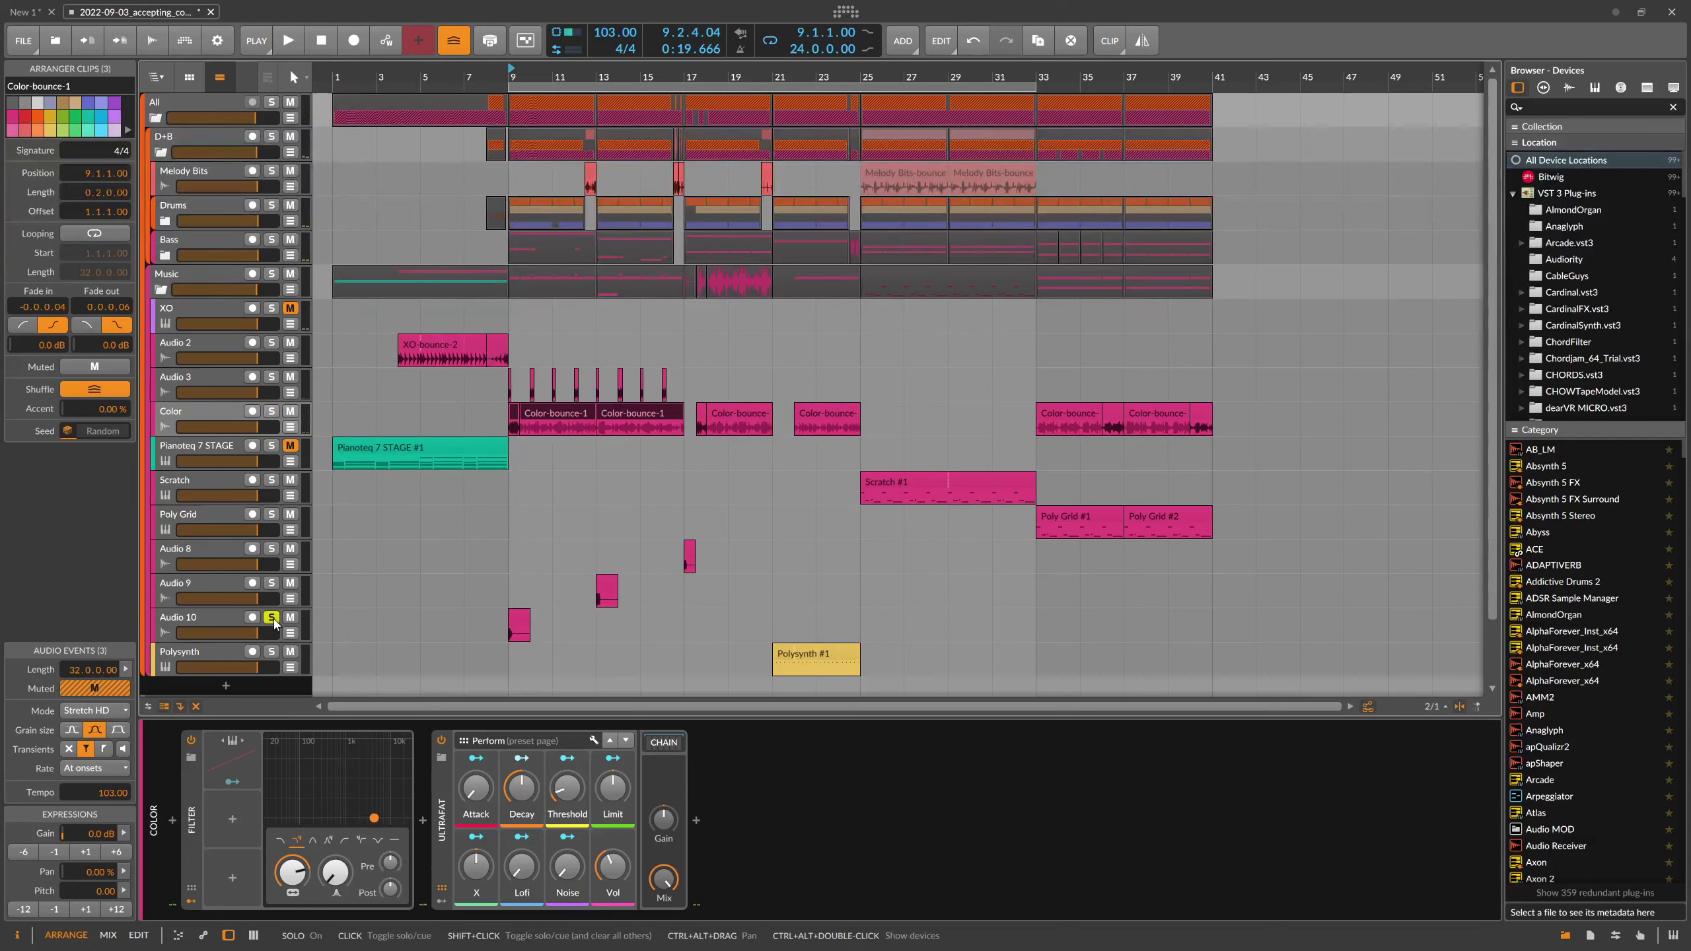
pyautogui.press('space')
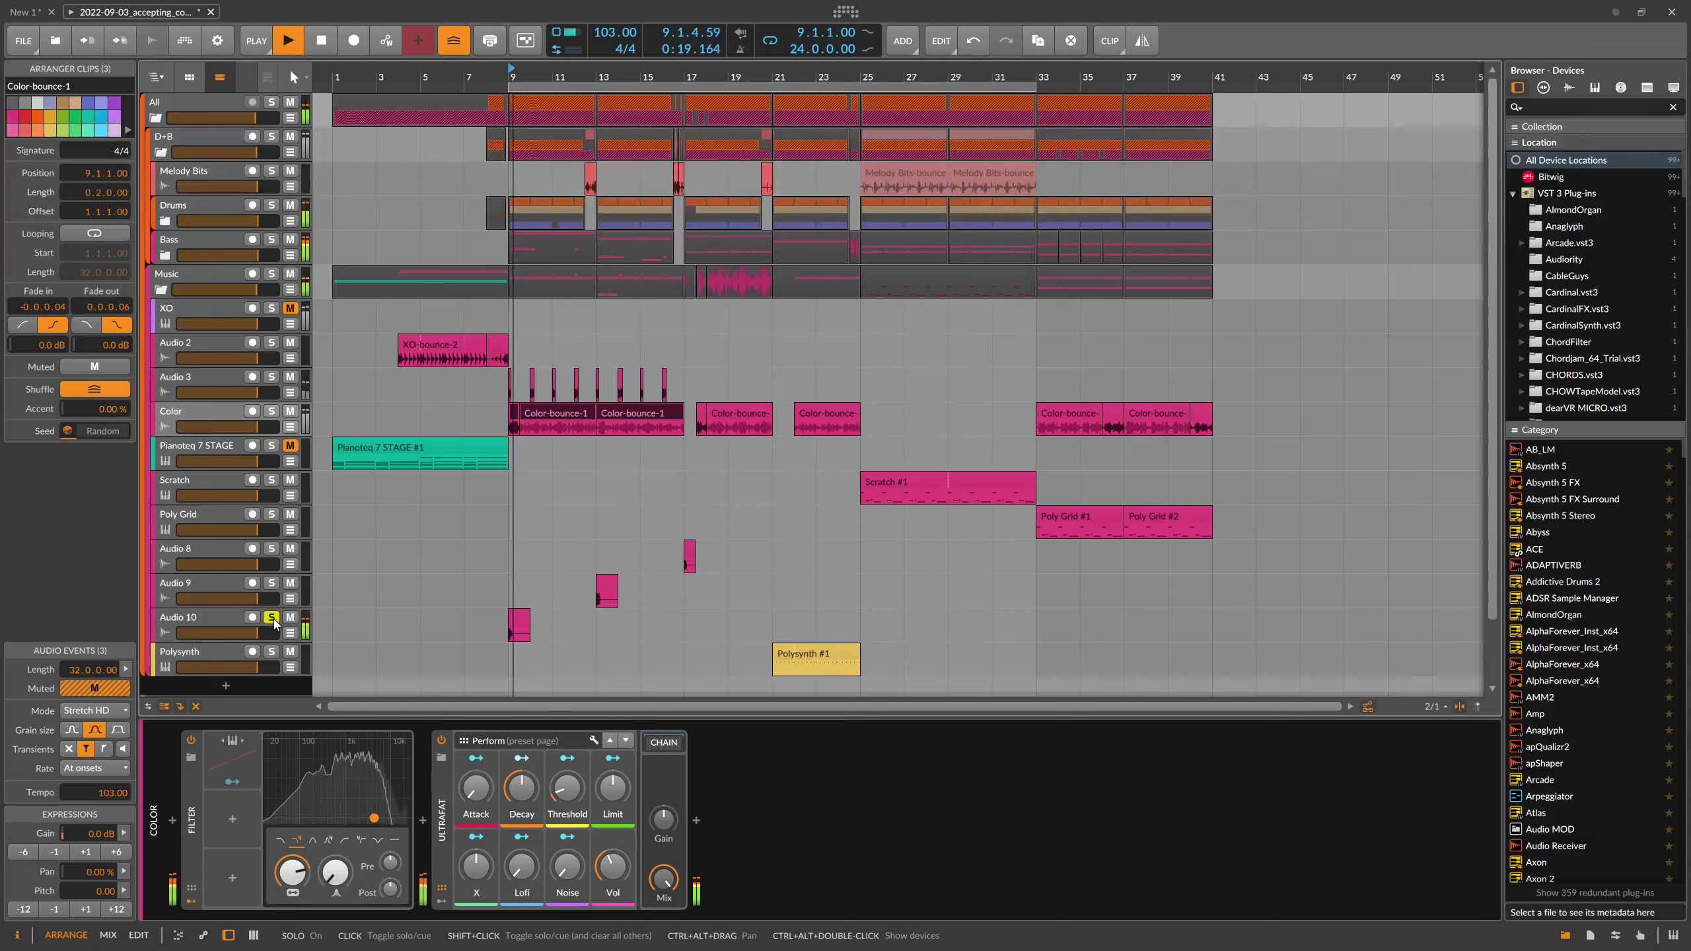
pyautogui.press('space')
pyautogui.click(270, 617)
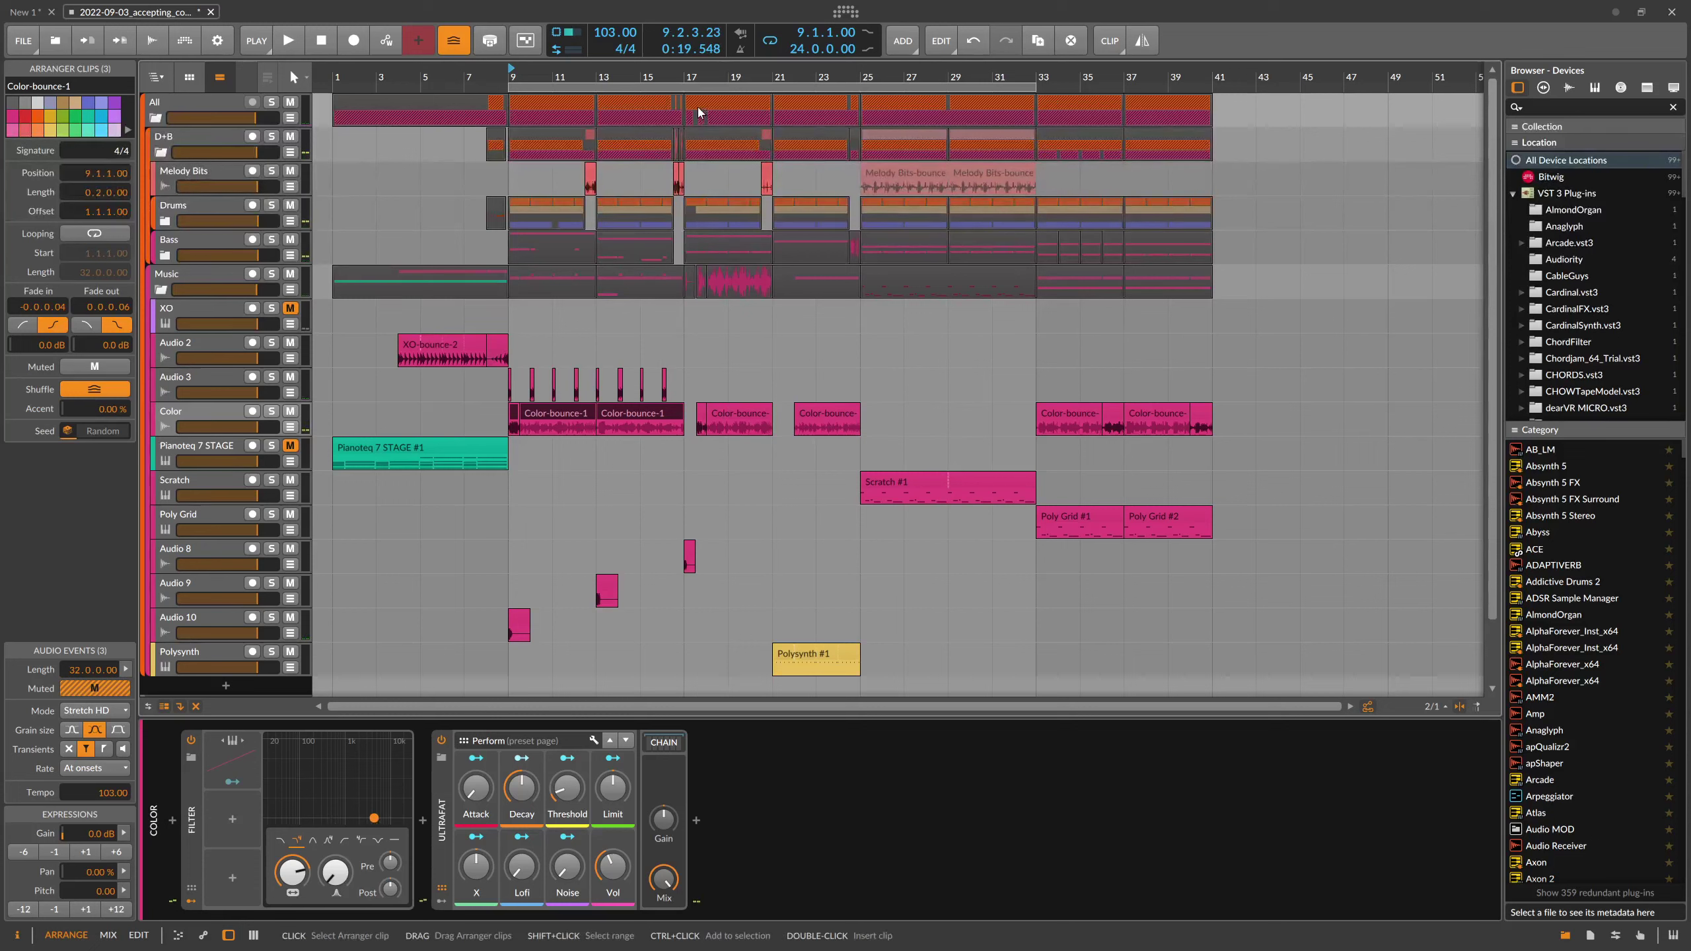
# - Play the unsoloed mix from bar 17, and move the playback start and the loop start to bar 25
pyautogui.click(685, 79)
pyautogui.press('space')
pyautogui.press('space')
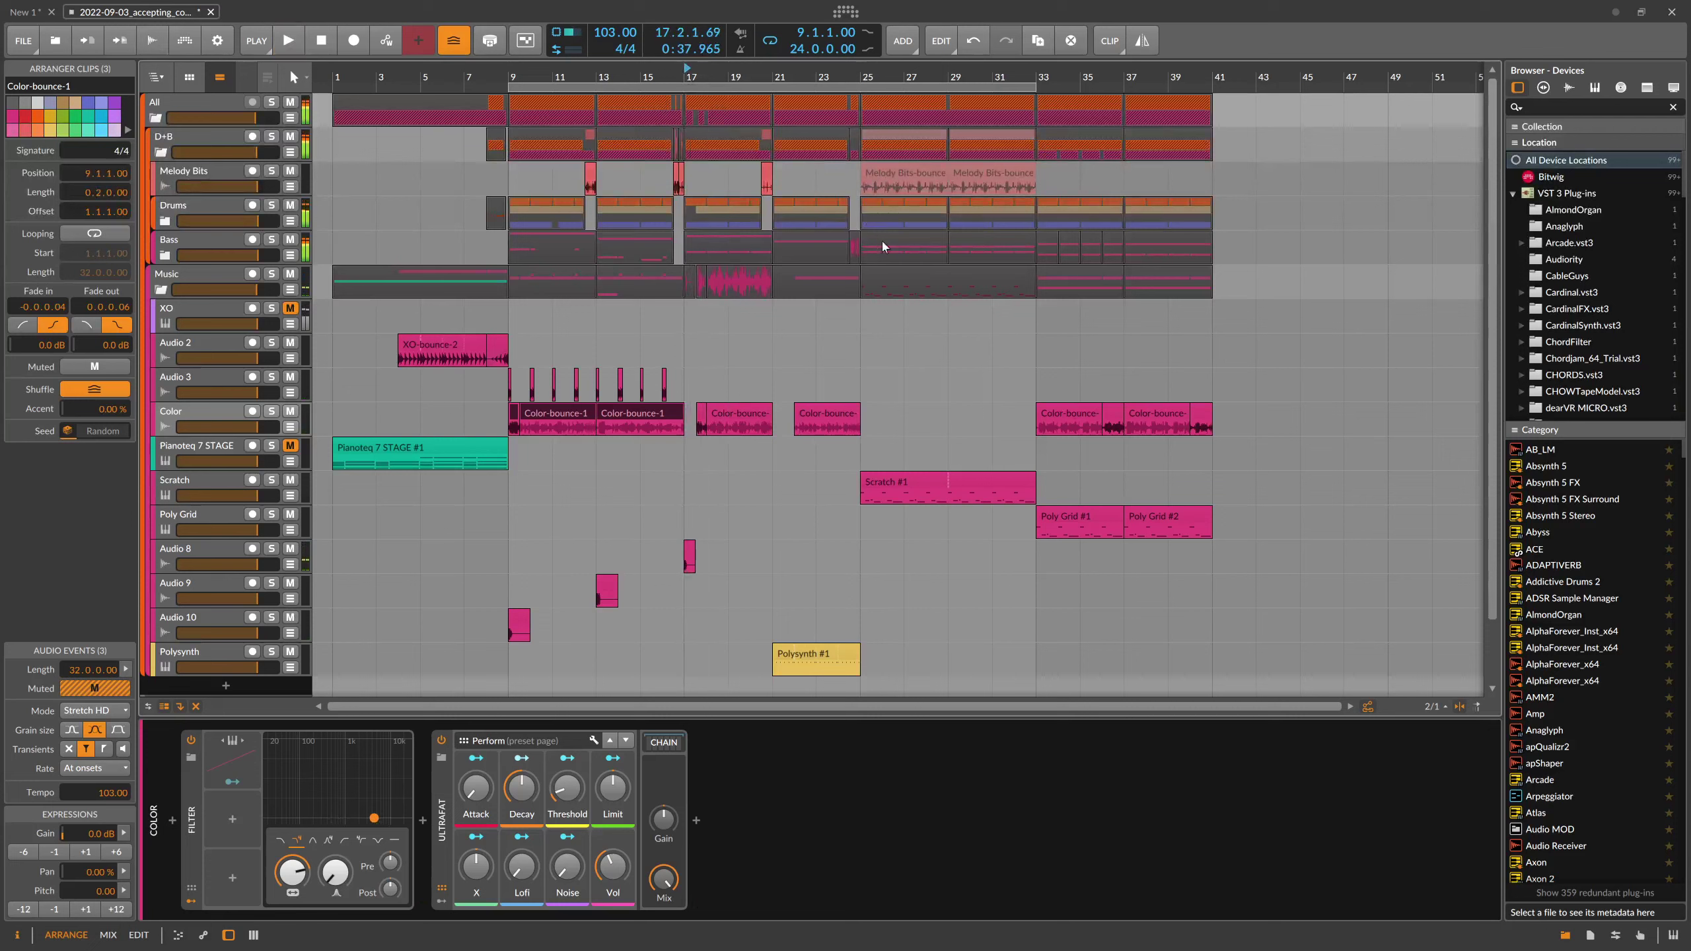
pyautogui.click(849, 104)
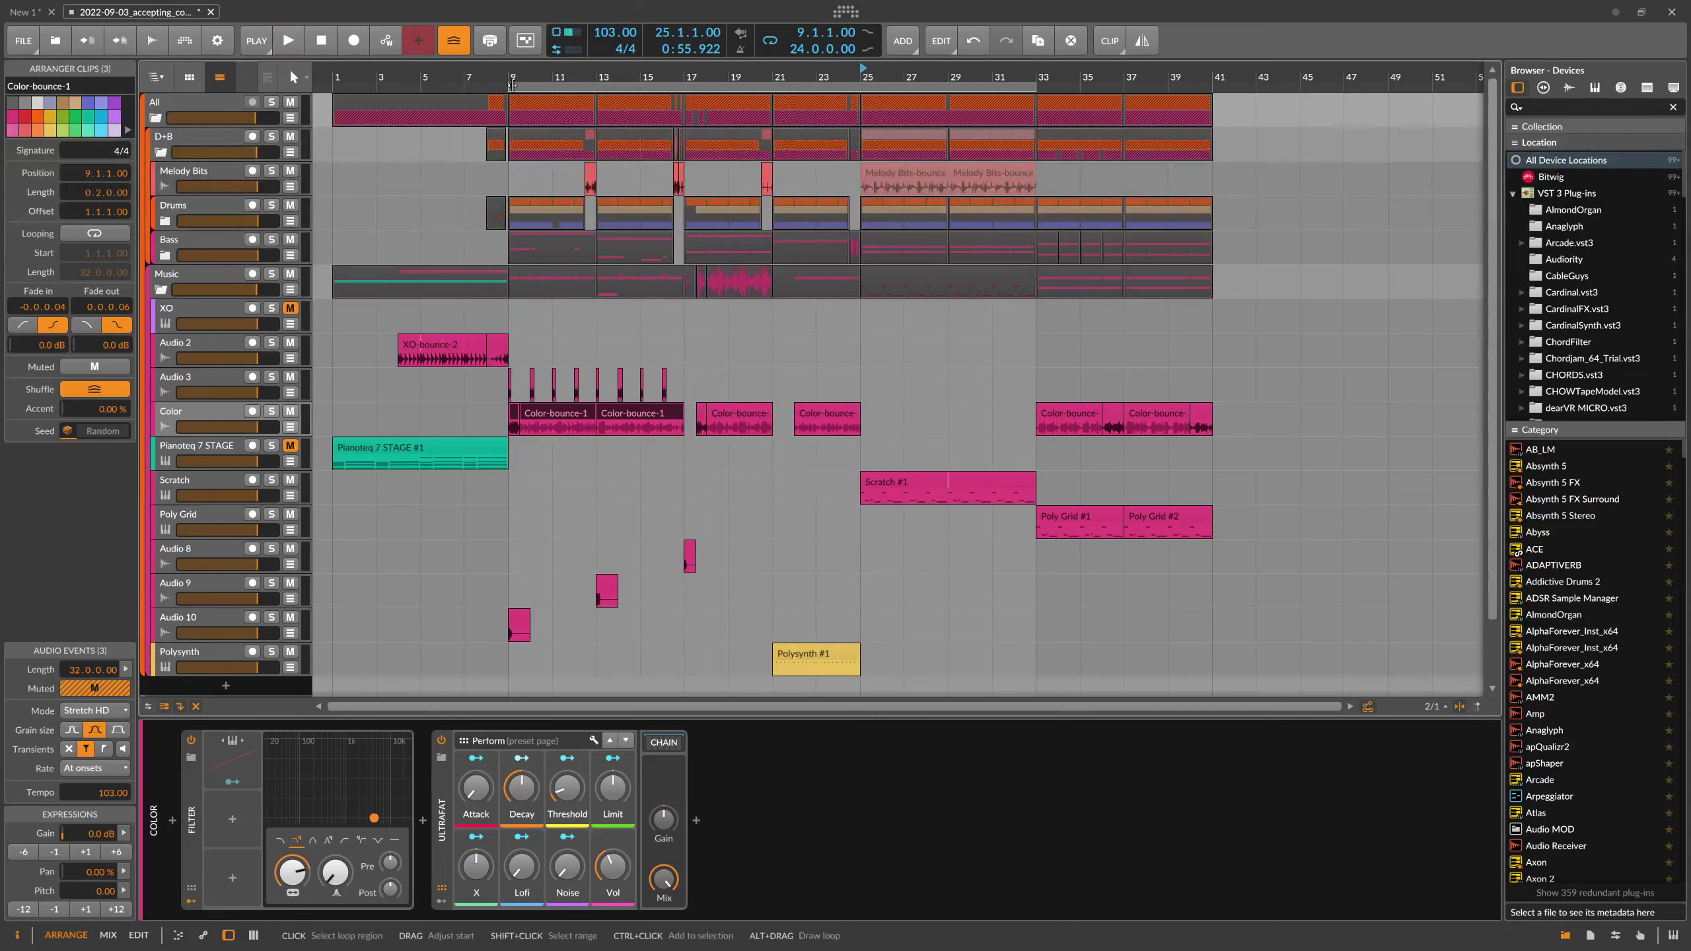
pyautogui.moveTo(509, 86); pyautogui.dragTo(863, 86)
# - Open the Poly Grid patch in the Scratch track's Instrument Layer and inspect its Noise and XP filter modules
pyautogui.click(199, 486)
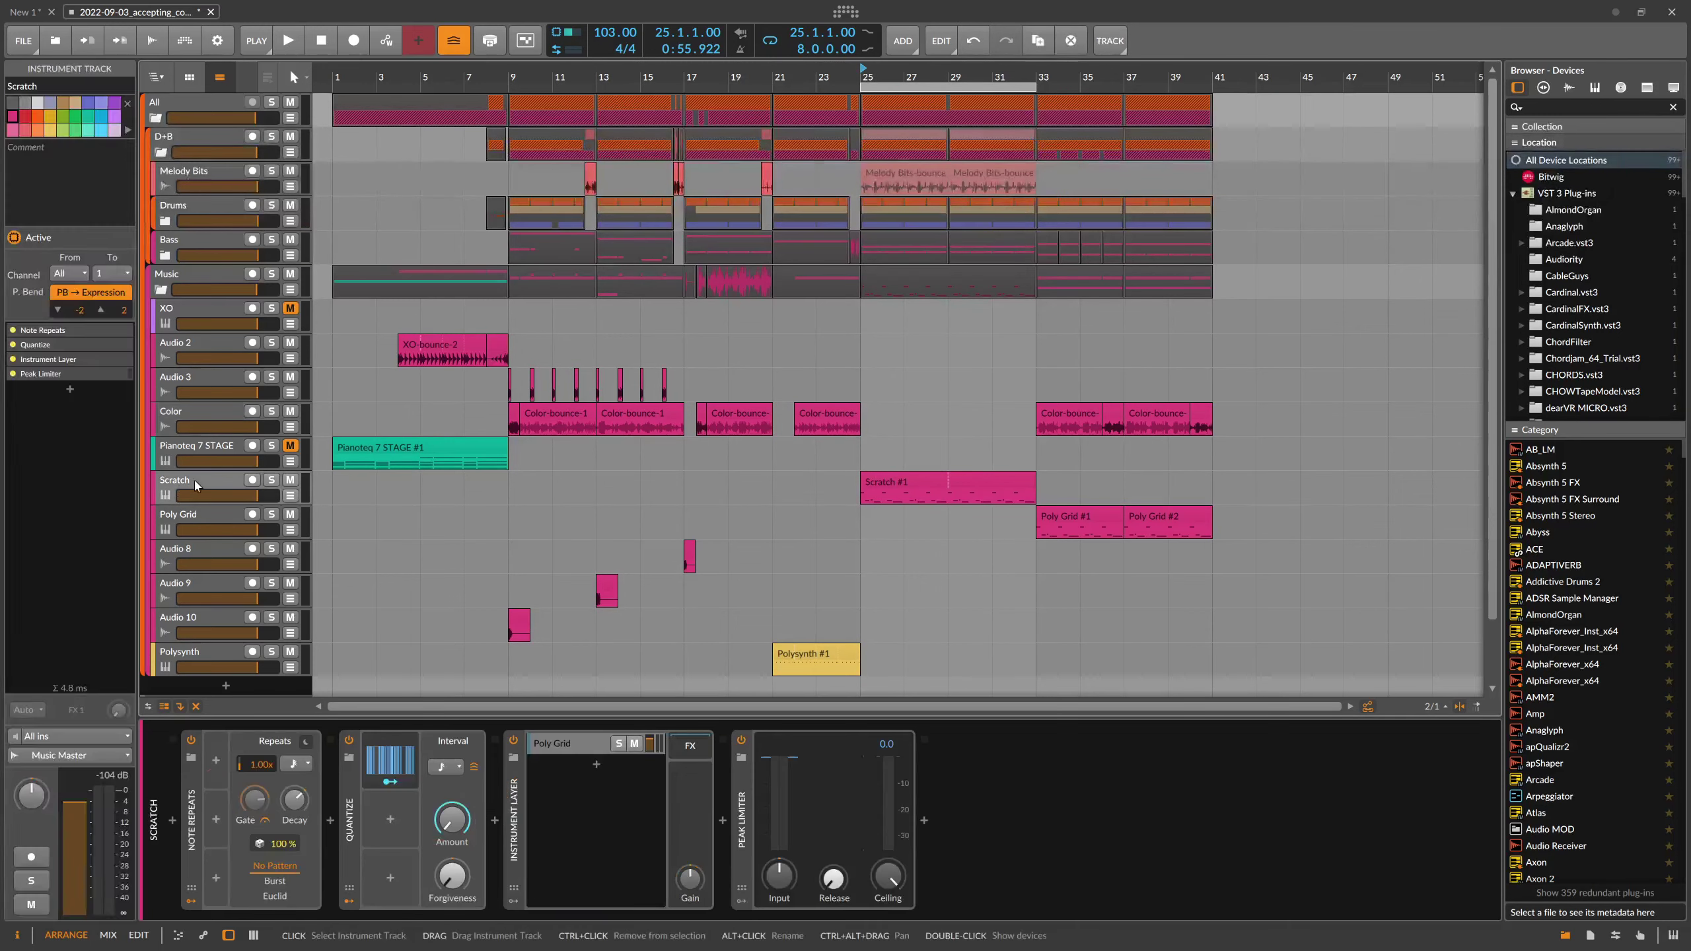
pyautogui.click(553, 739)
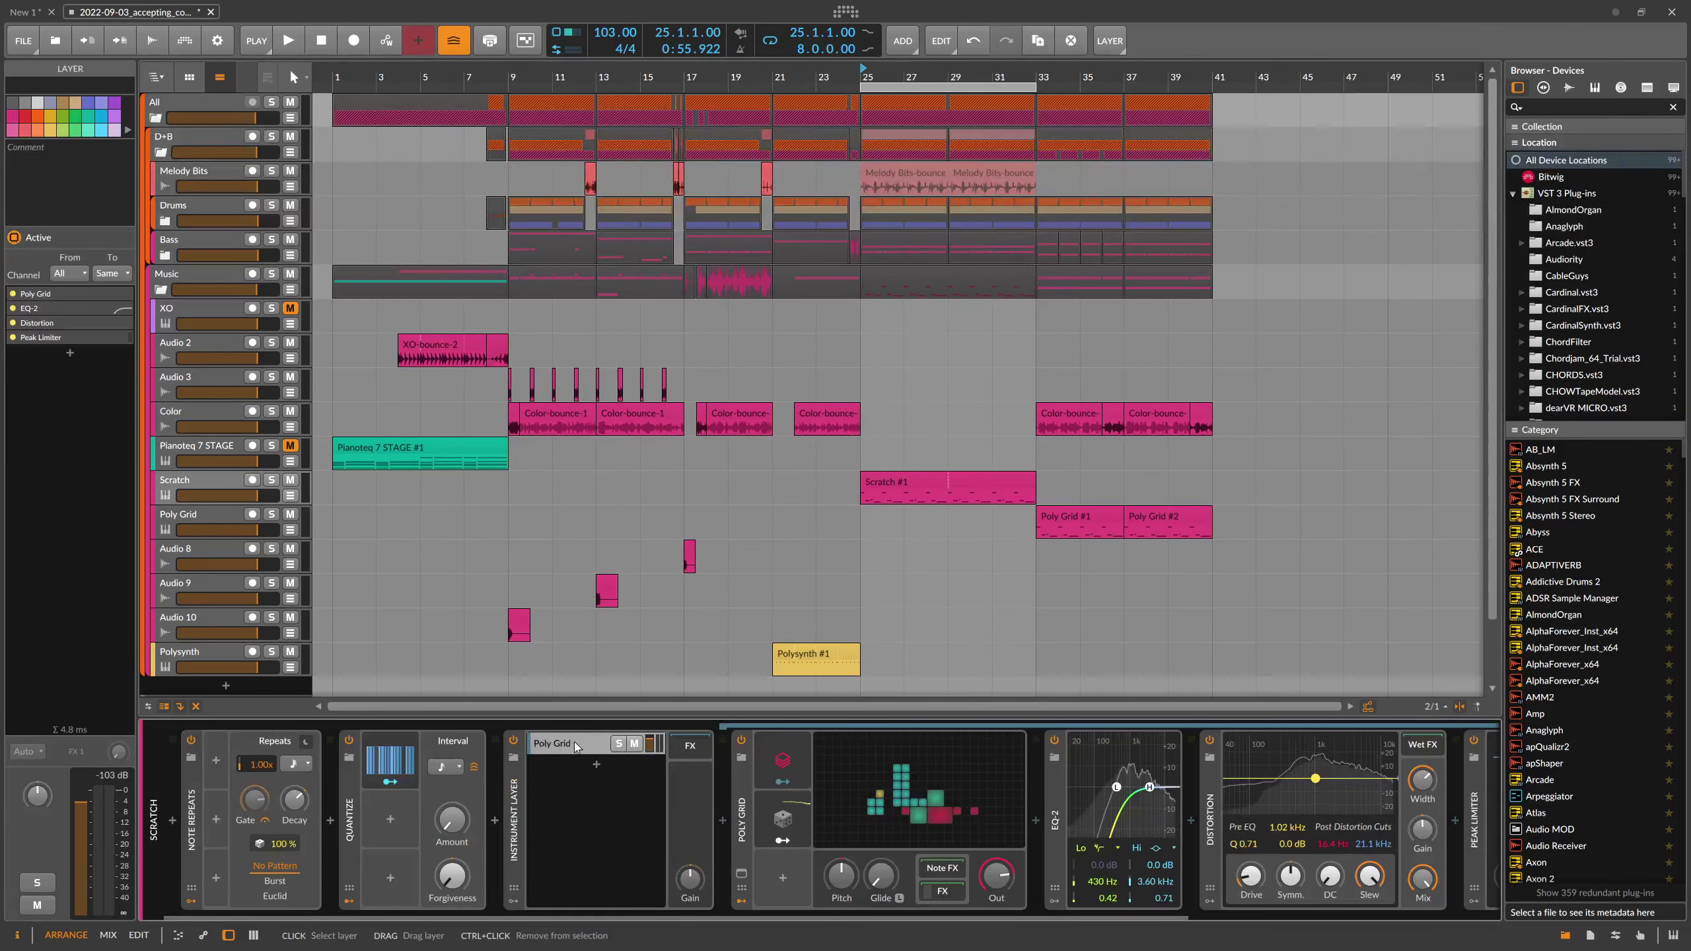
pyautogui.click(877, 773)
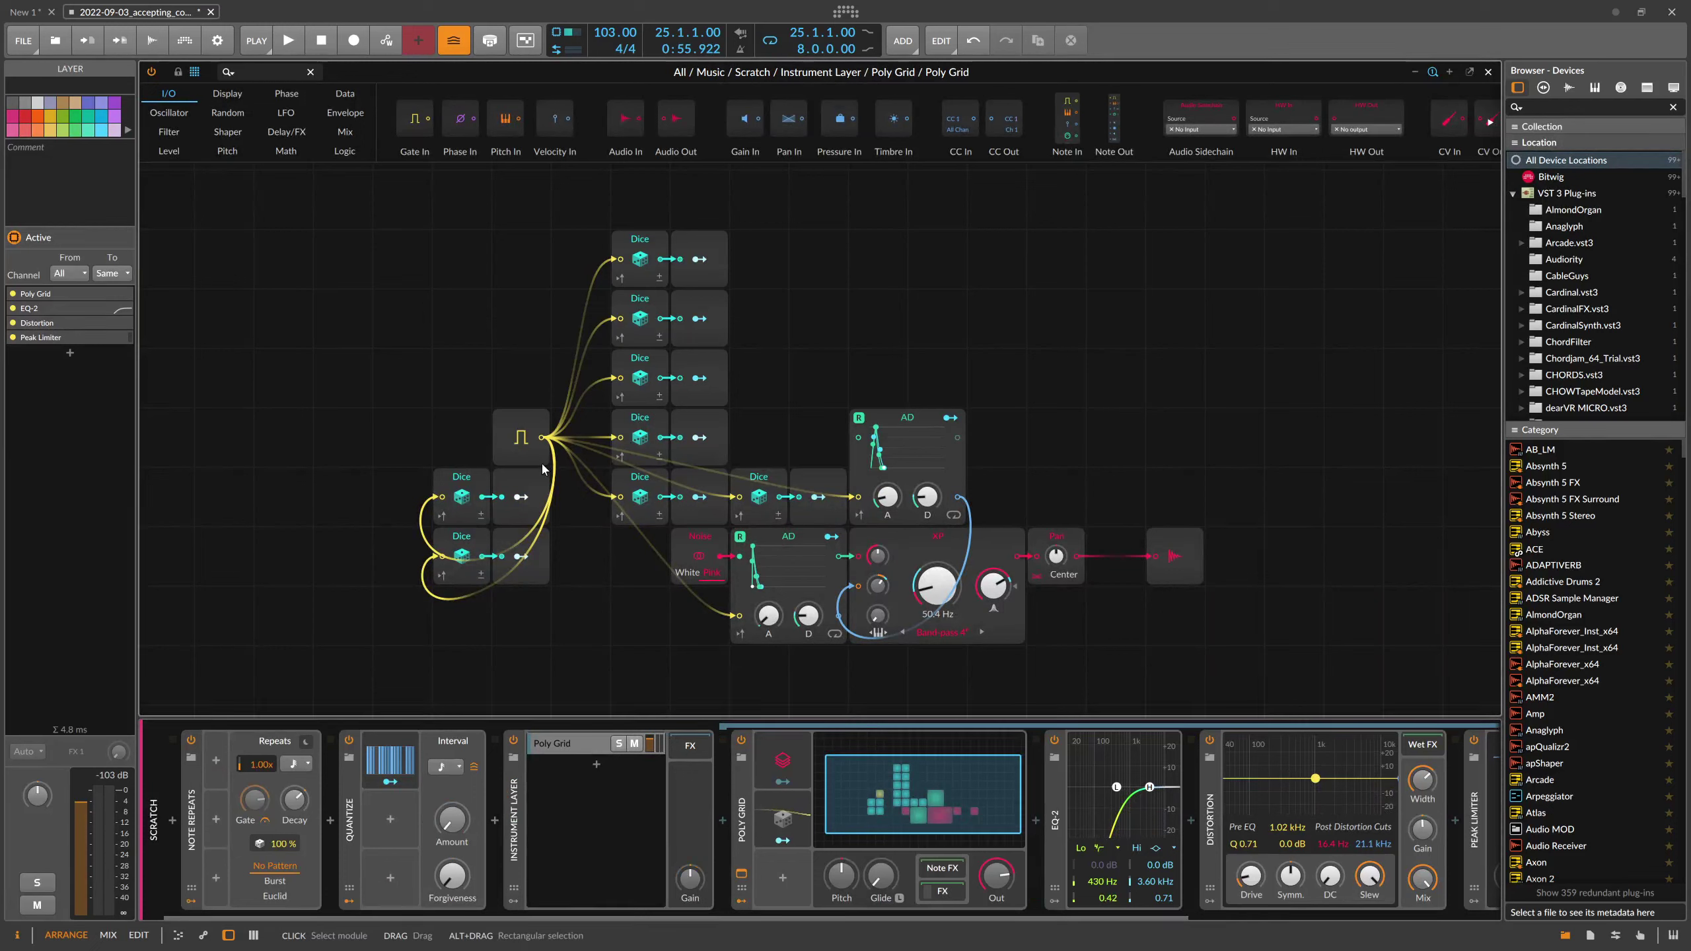
pyautogui.click(923, 560)
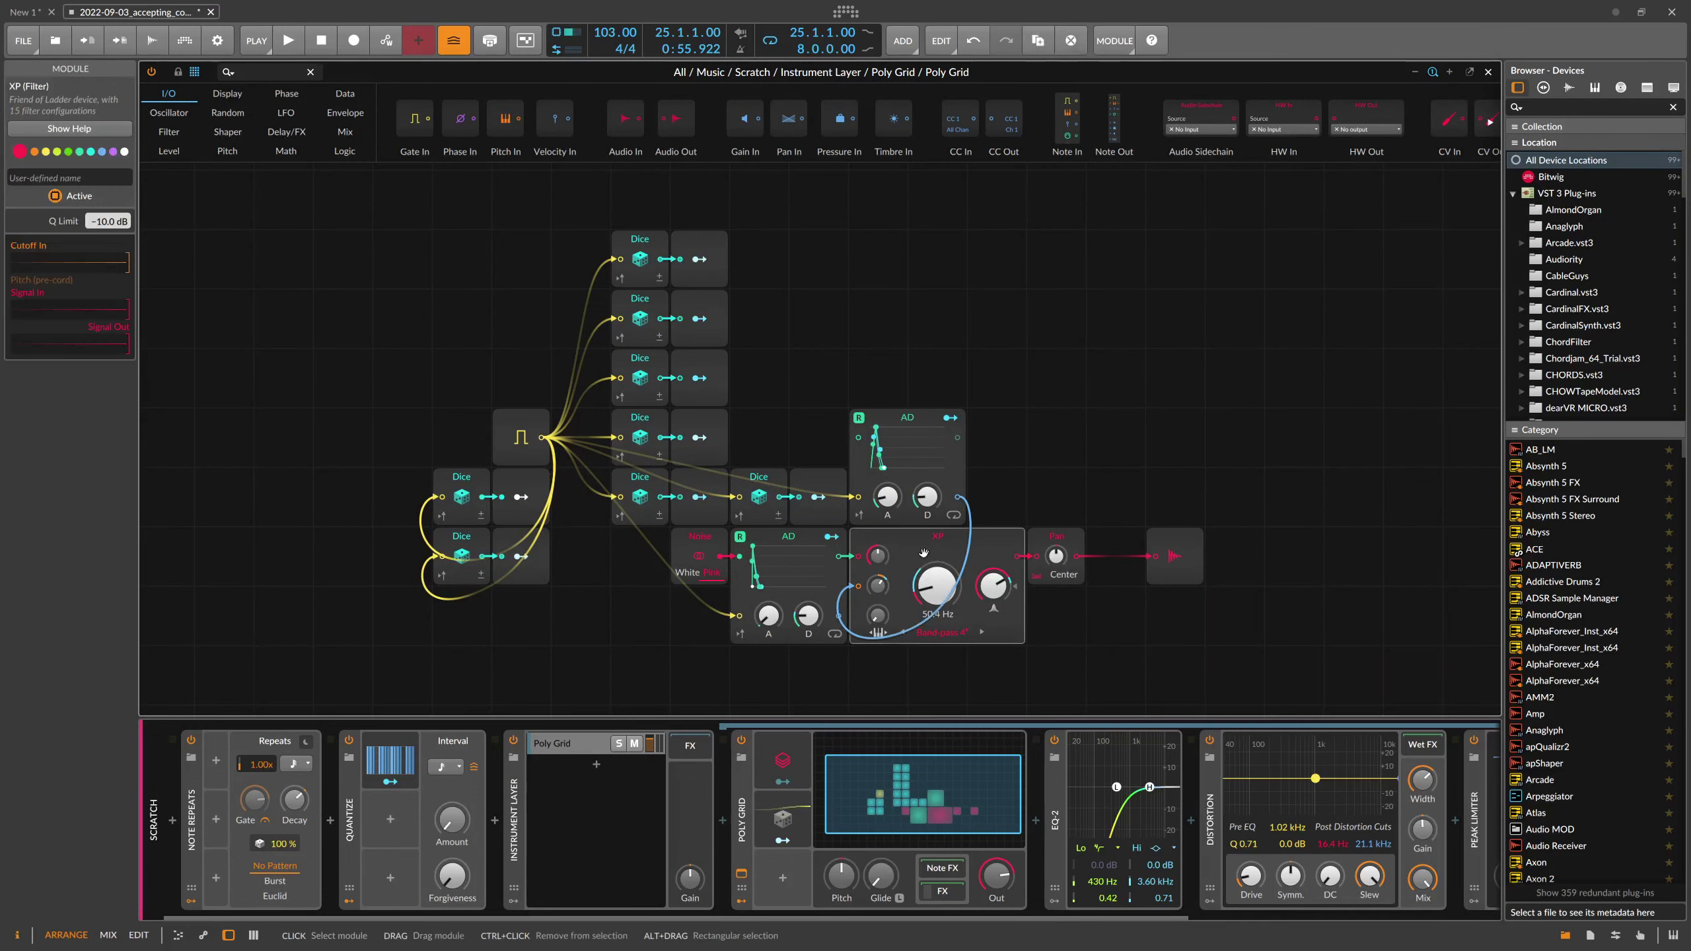
pyautogui.click(695, 547)
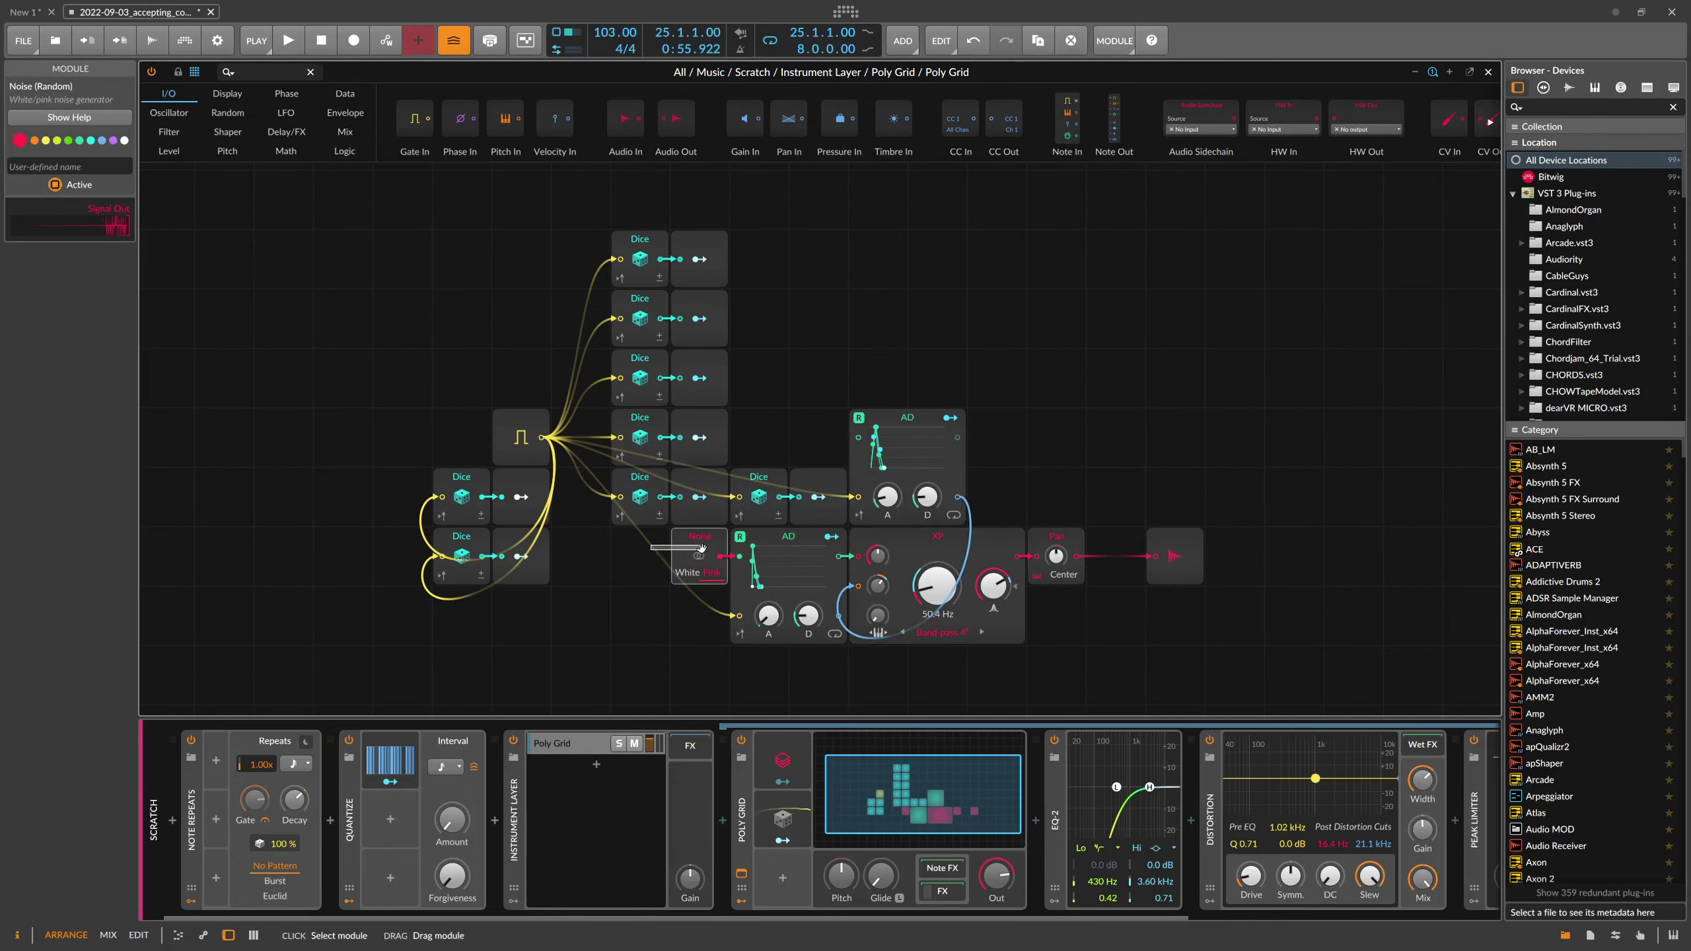
pyautogui.click(925, 541)
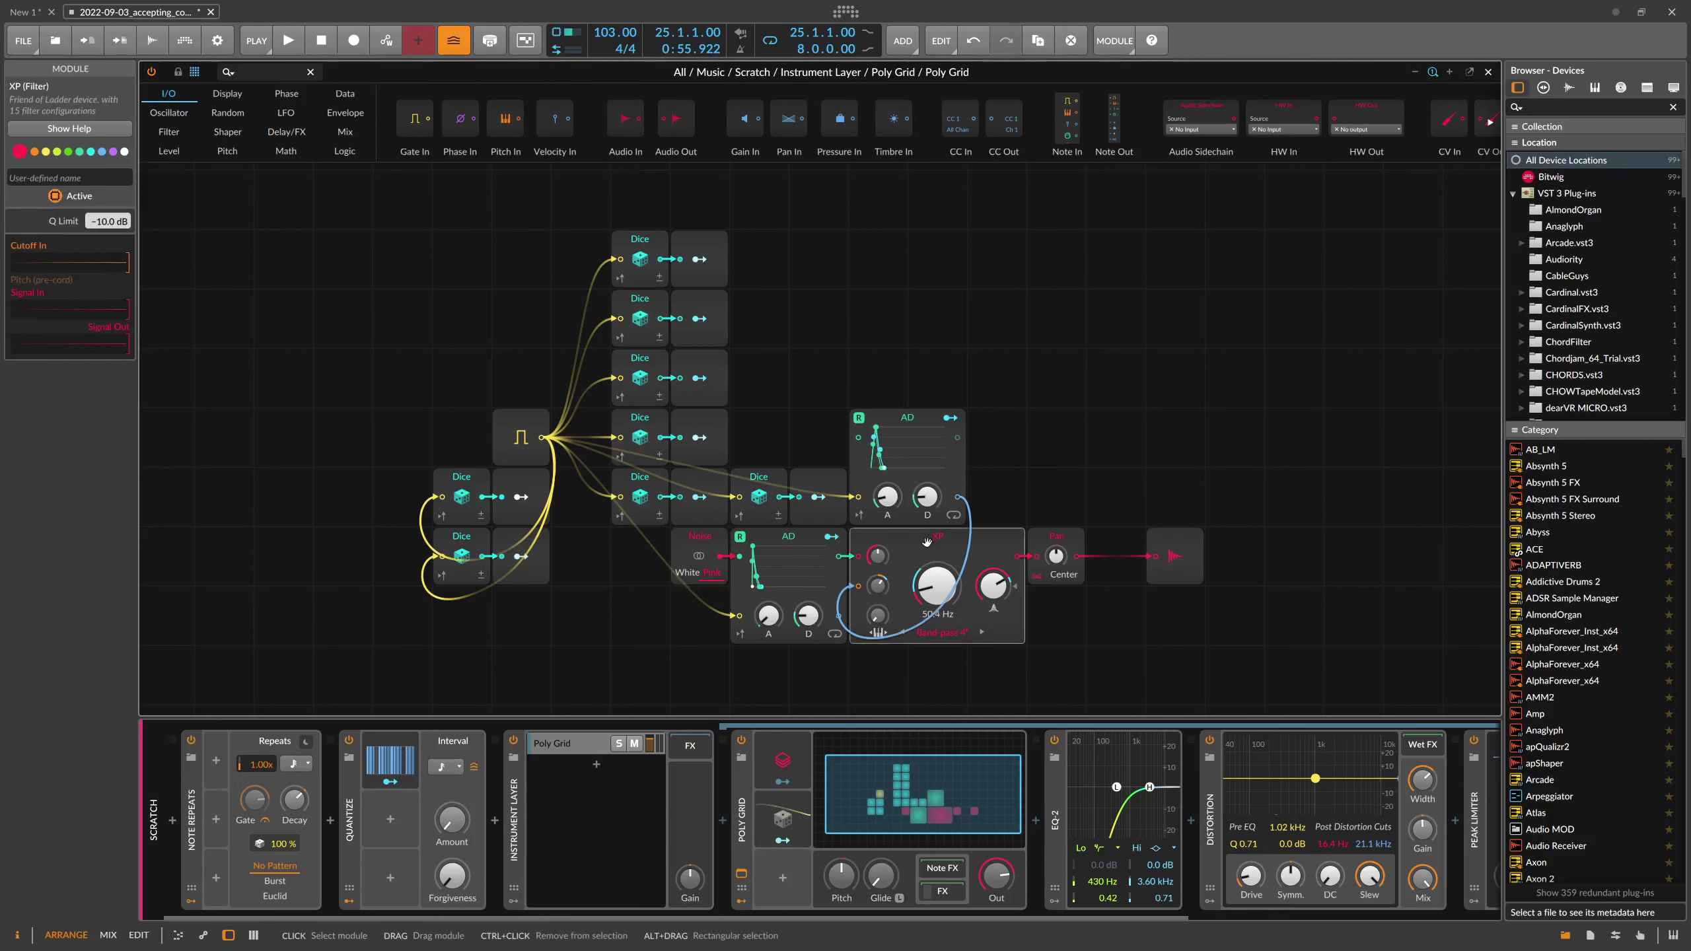
# - Inspect the Dice-driven Modulator Out modules in the patch to see which envelope parameters they modulate
pyautogui.click(696, 381)
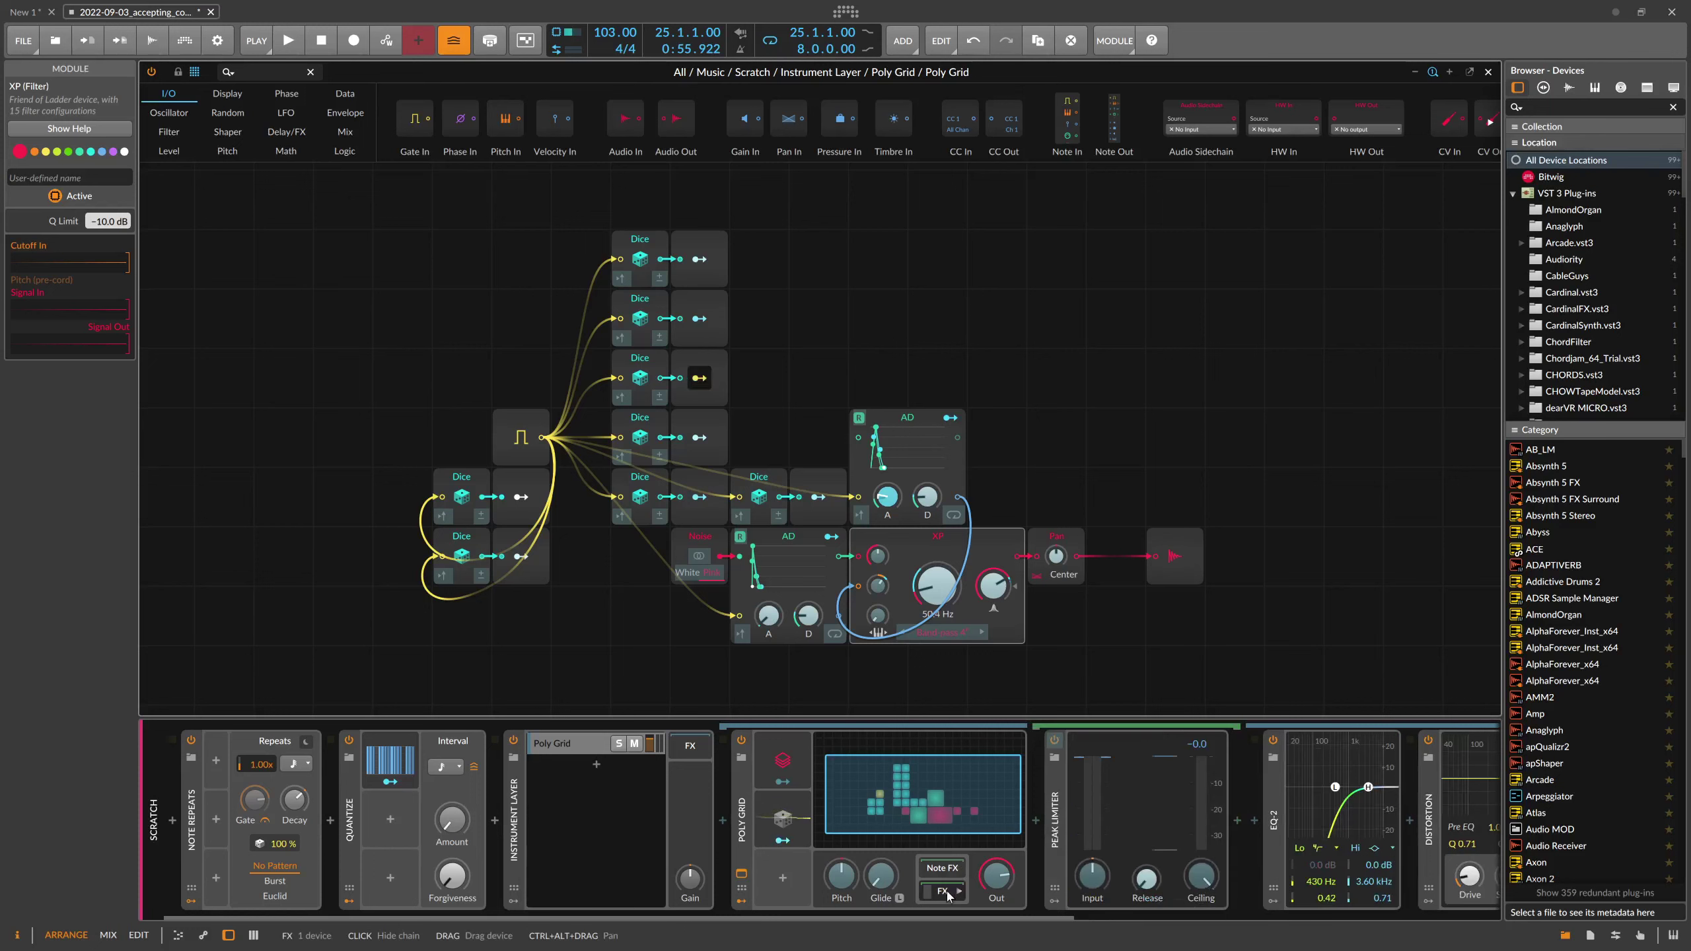
pyautogui.click(709, 318)
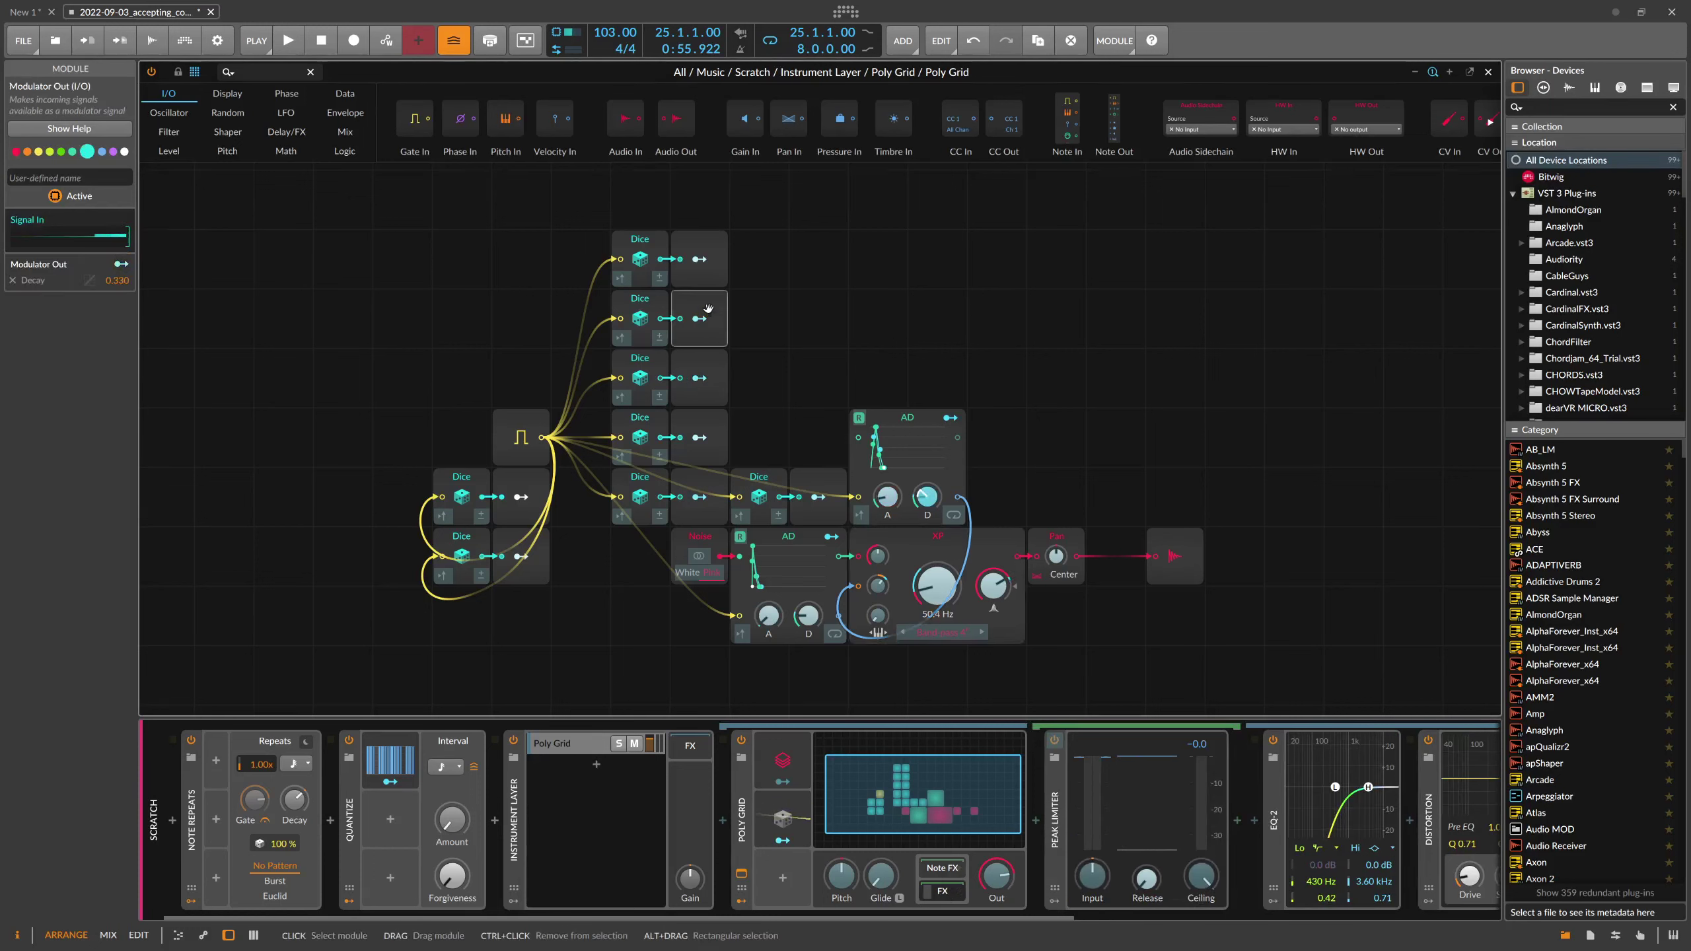
pyautogui.click(711, 359)
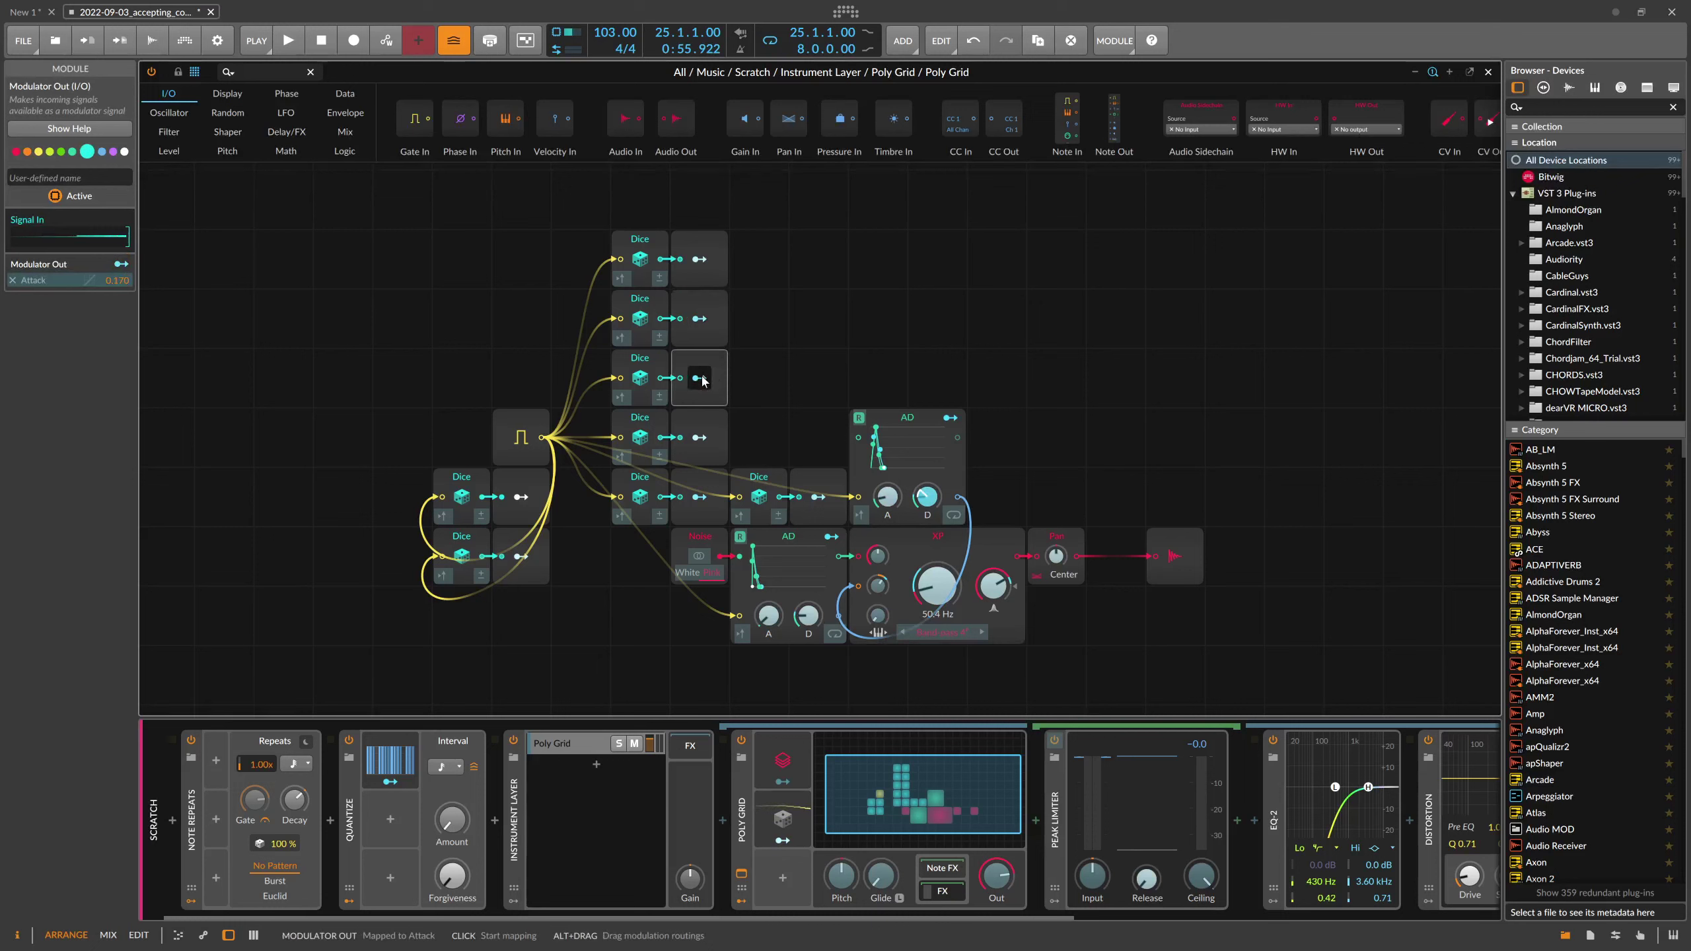
pyautogui.click(702, 382)
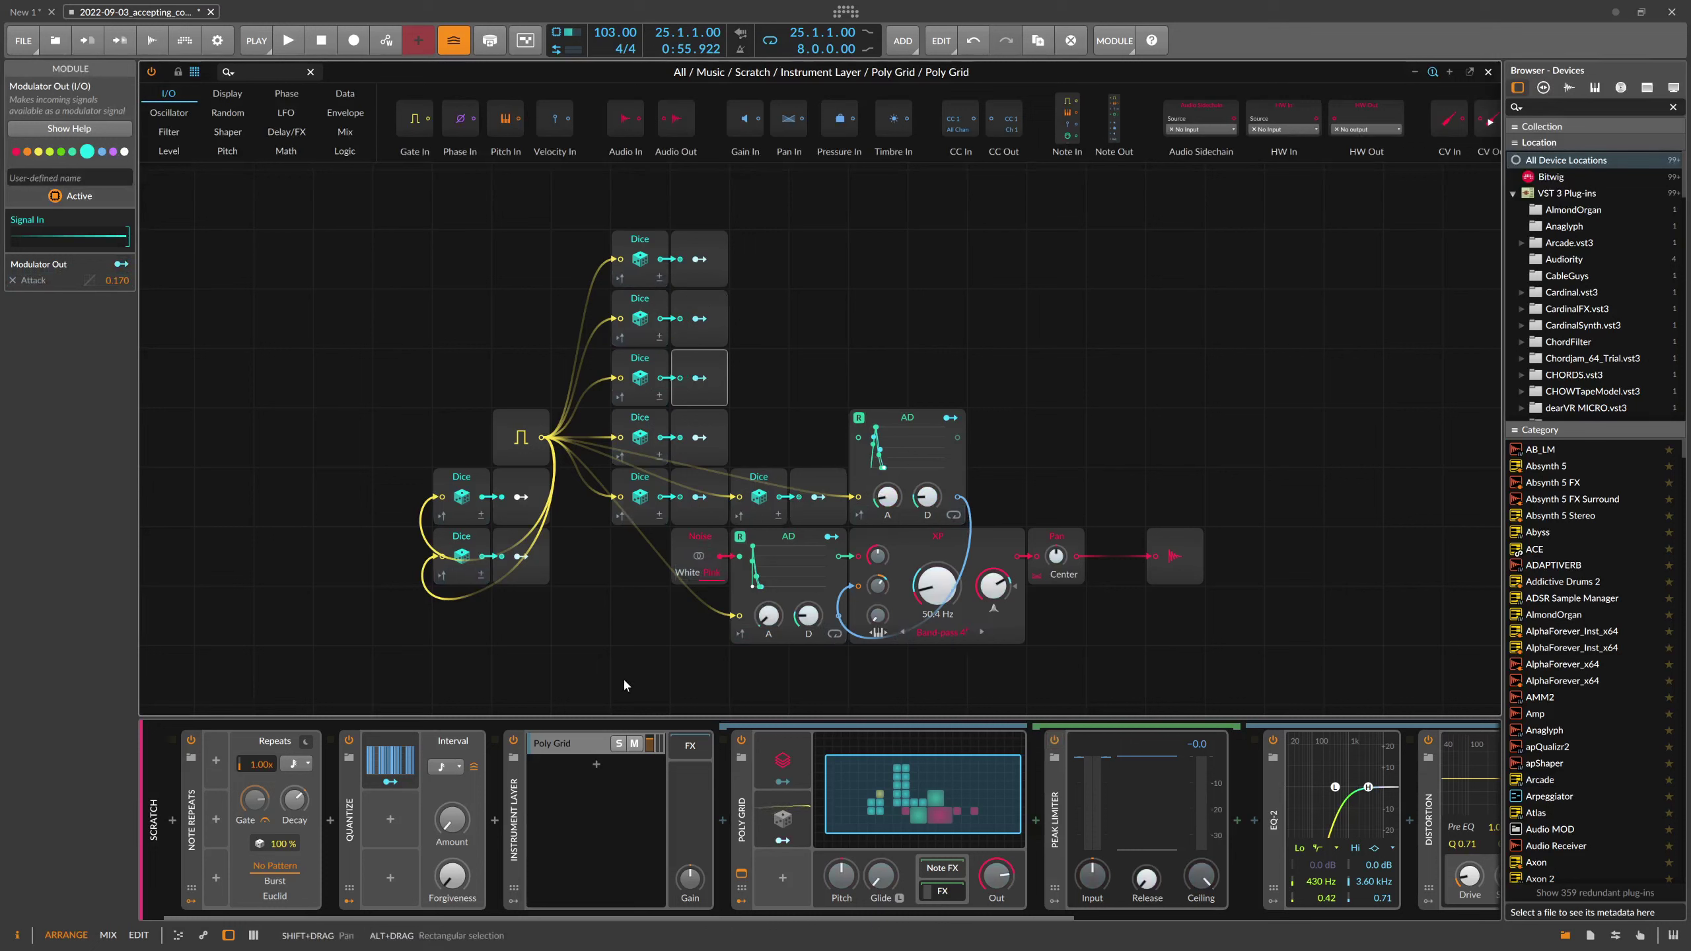
# - Examine the Scratch track's Note Repeats and Quantize devices, including the Steps modulator pattern and the Quantize interval options
pyautogui.click(352, 829)
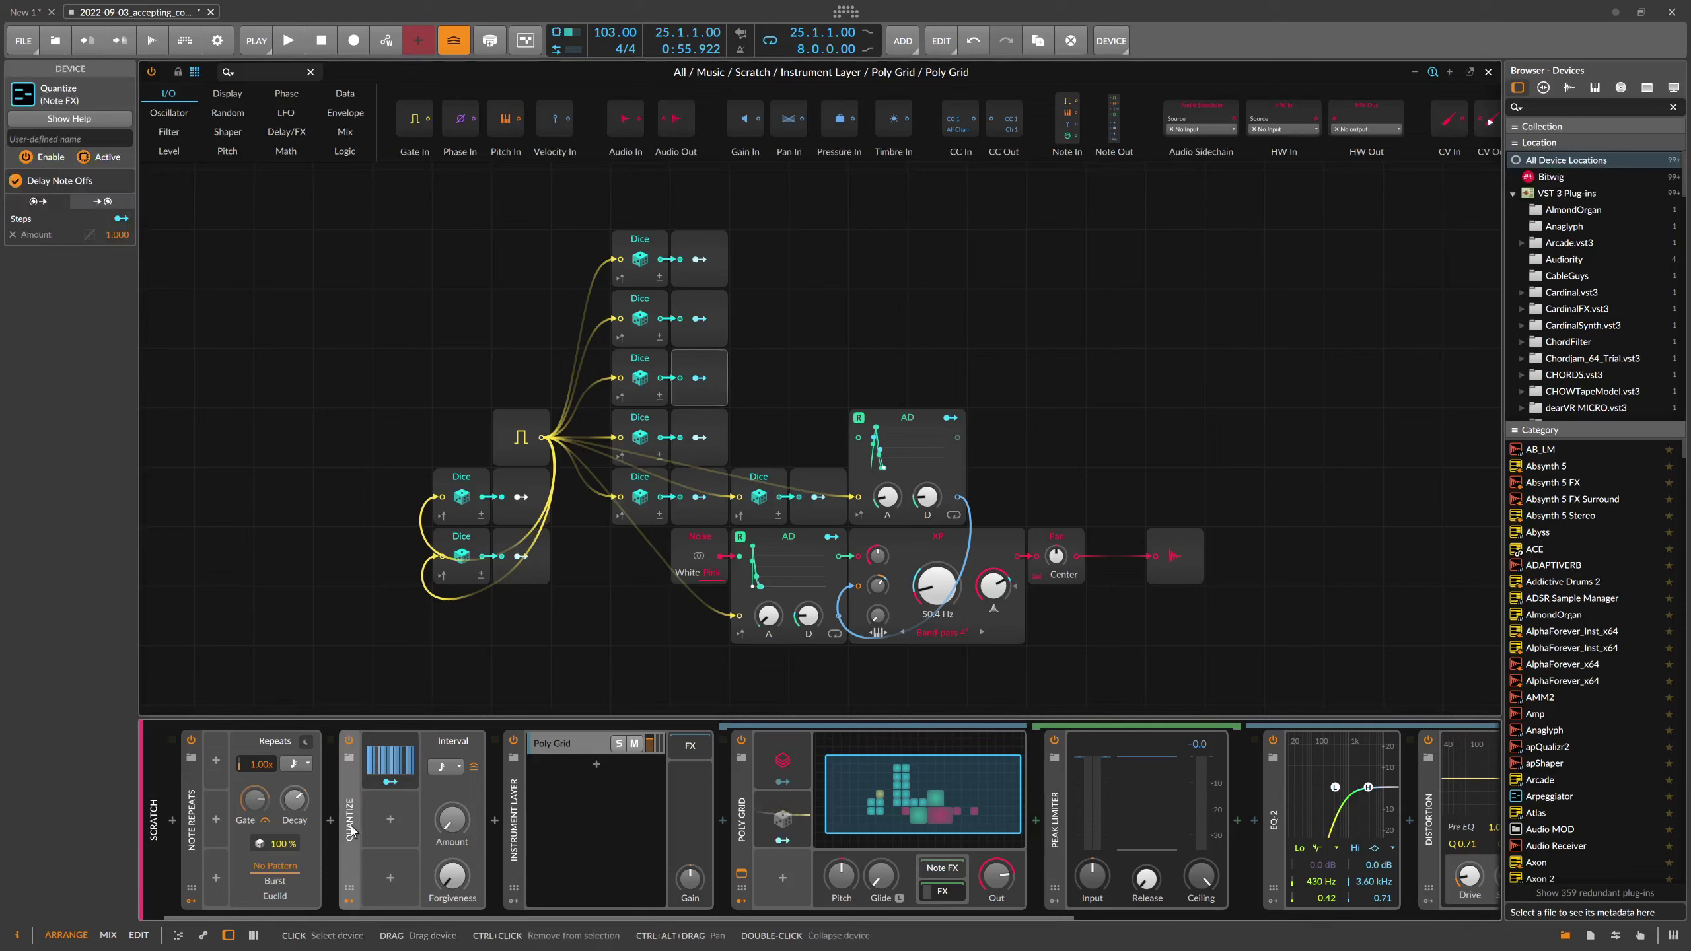
pyautogui.click(199, 804)
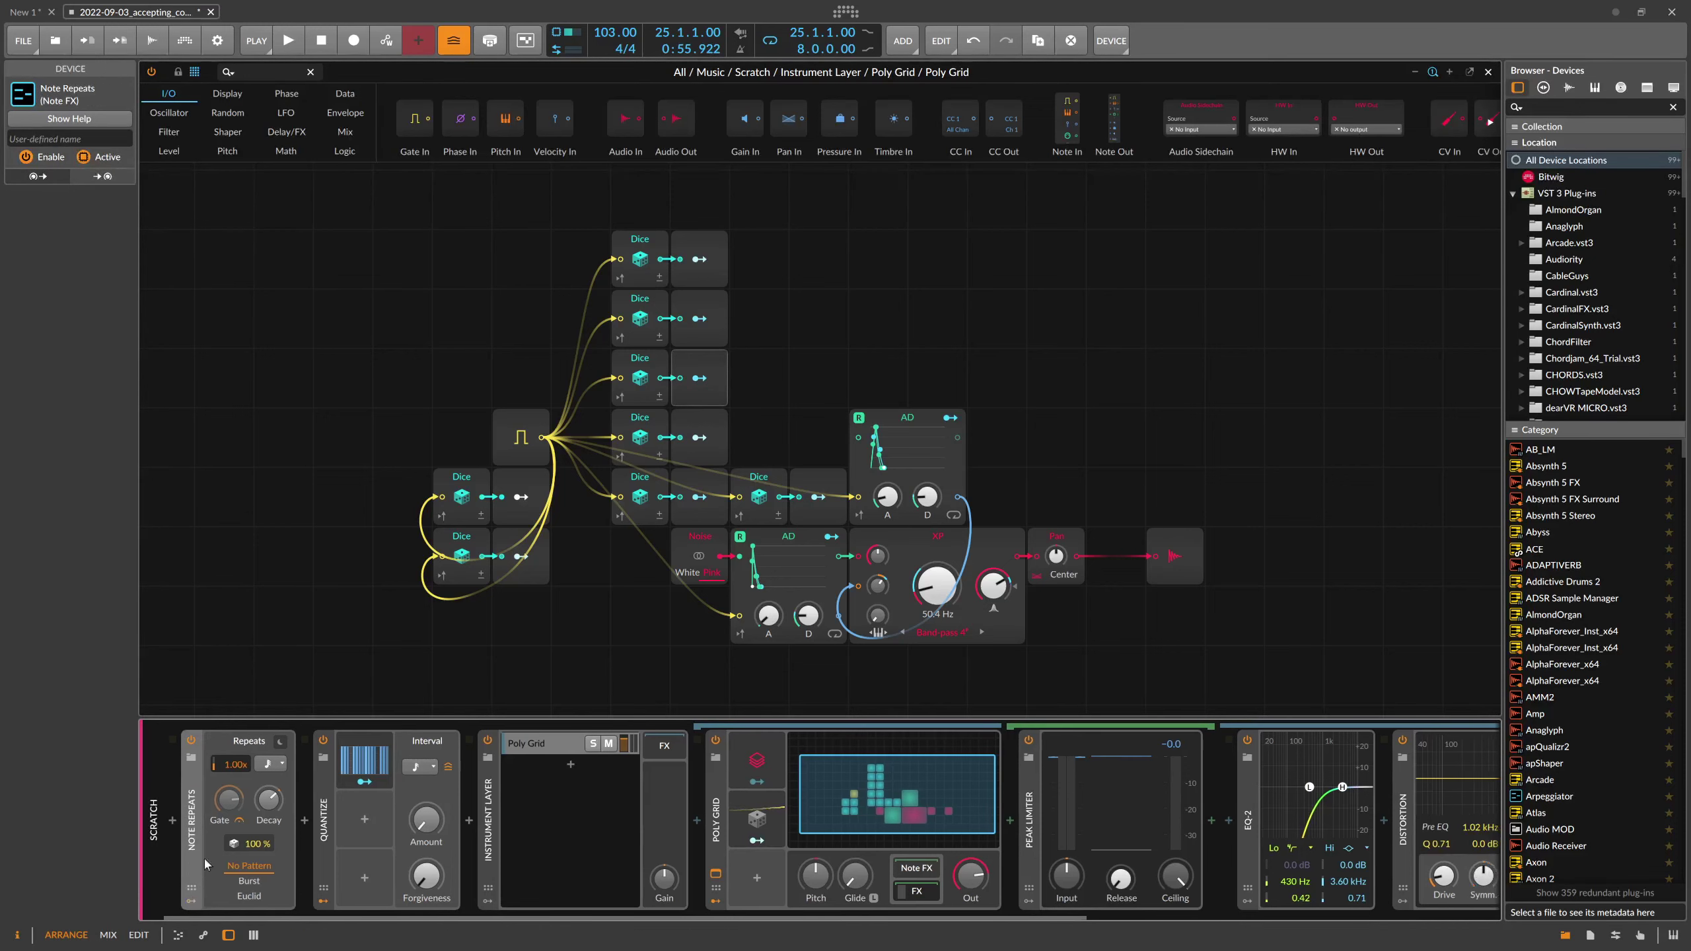
pyautogui.click(329, 822)
pyautogui.click(369, 767)
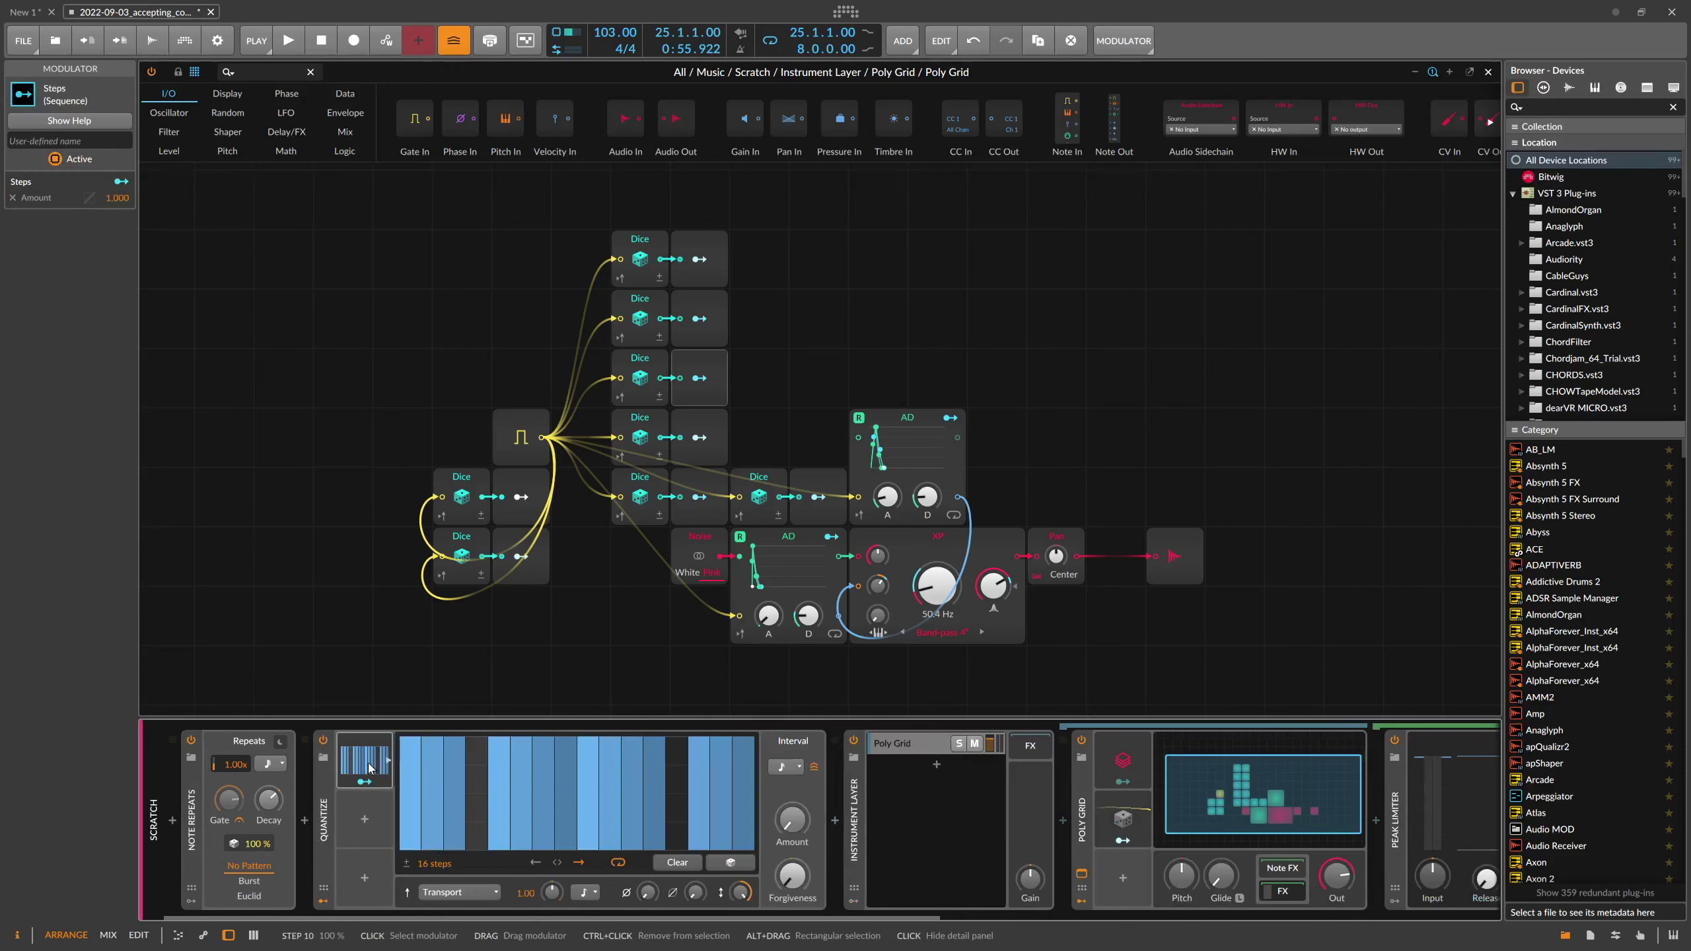
pyautogui.click(366, 766)
pyautogui.click(360, 763)
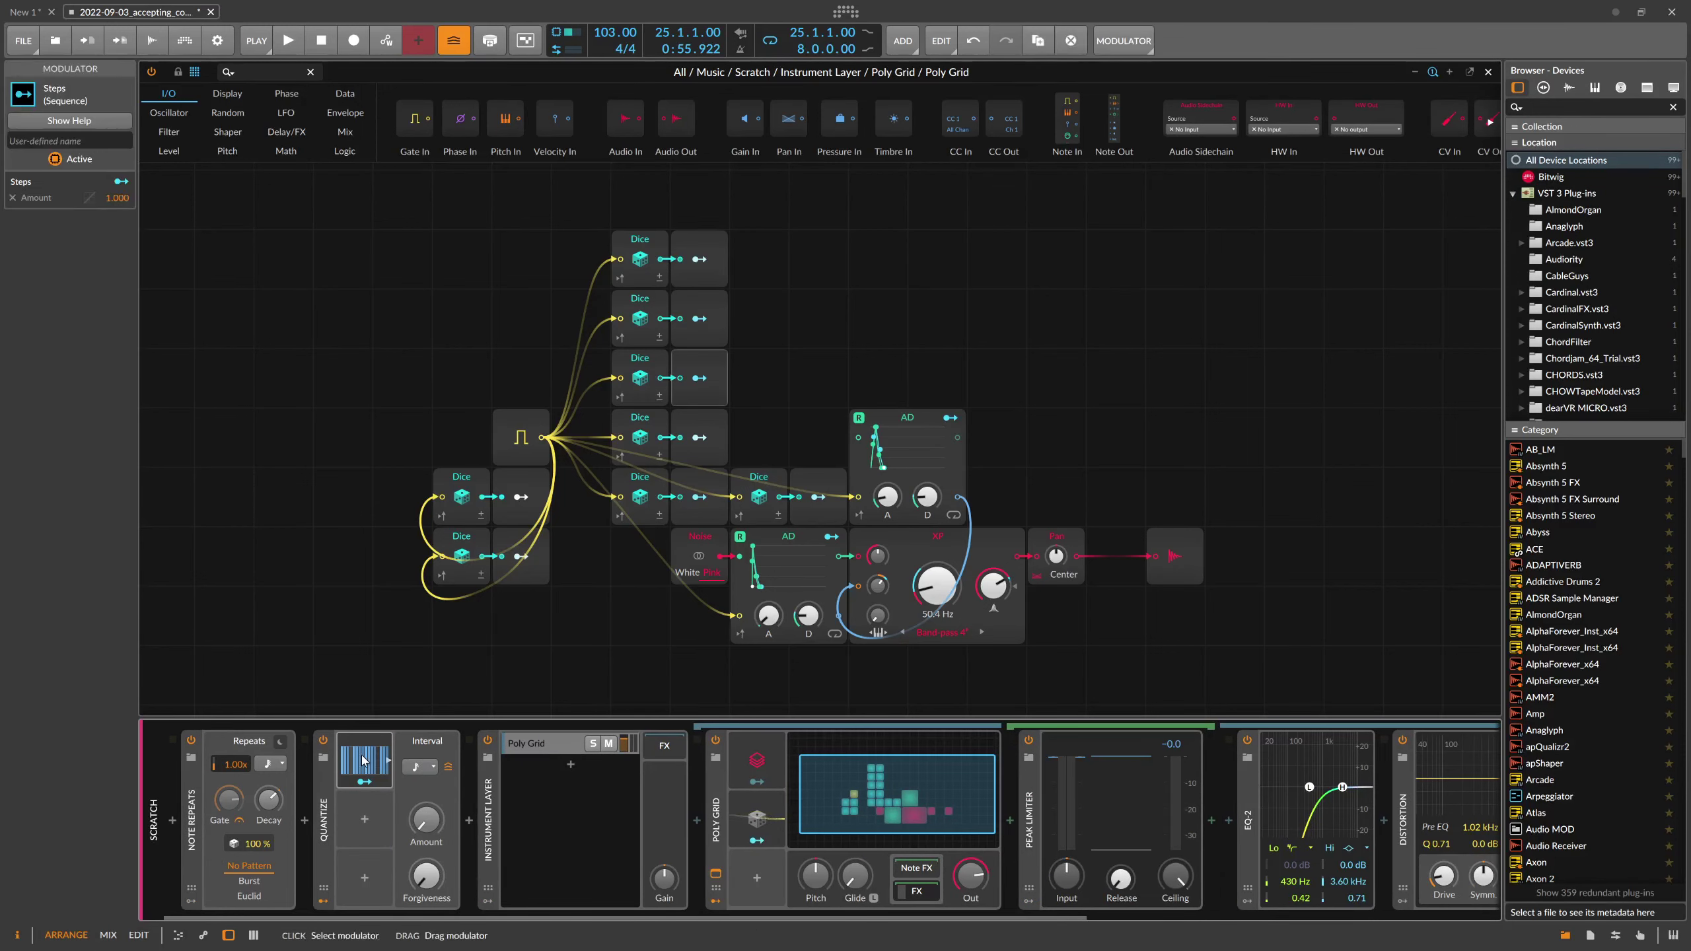
pyautogui.click(782, 769)
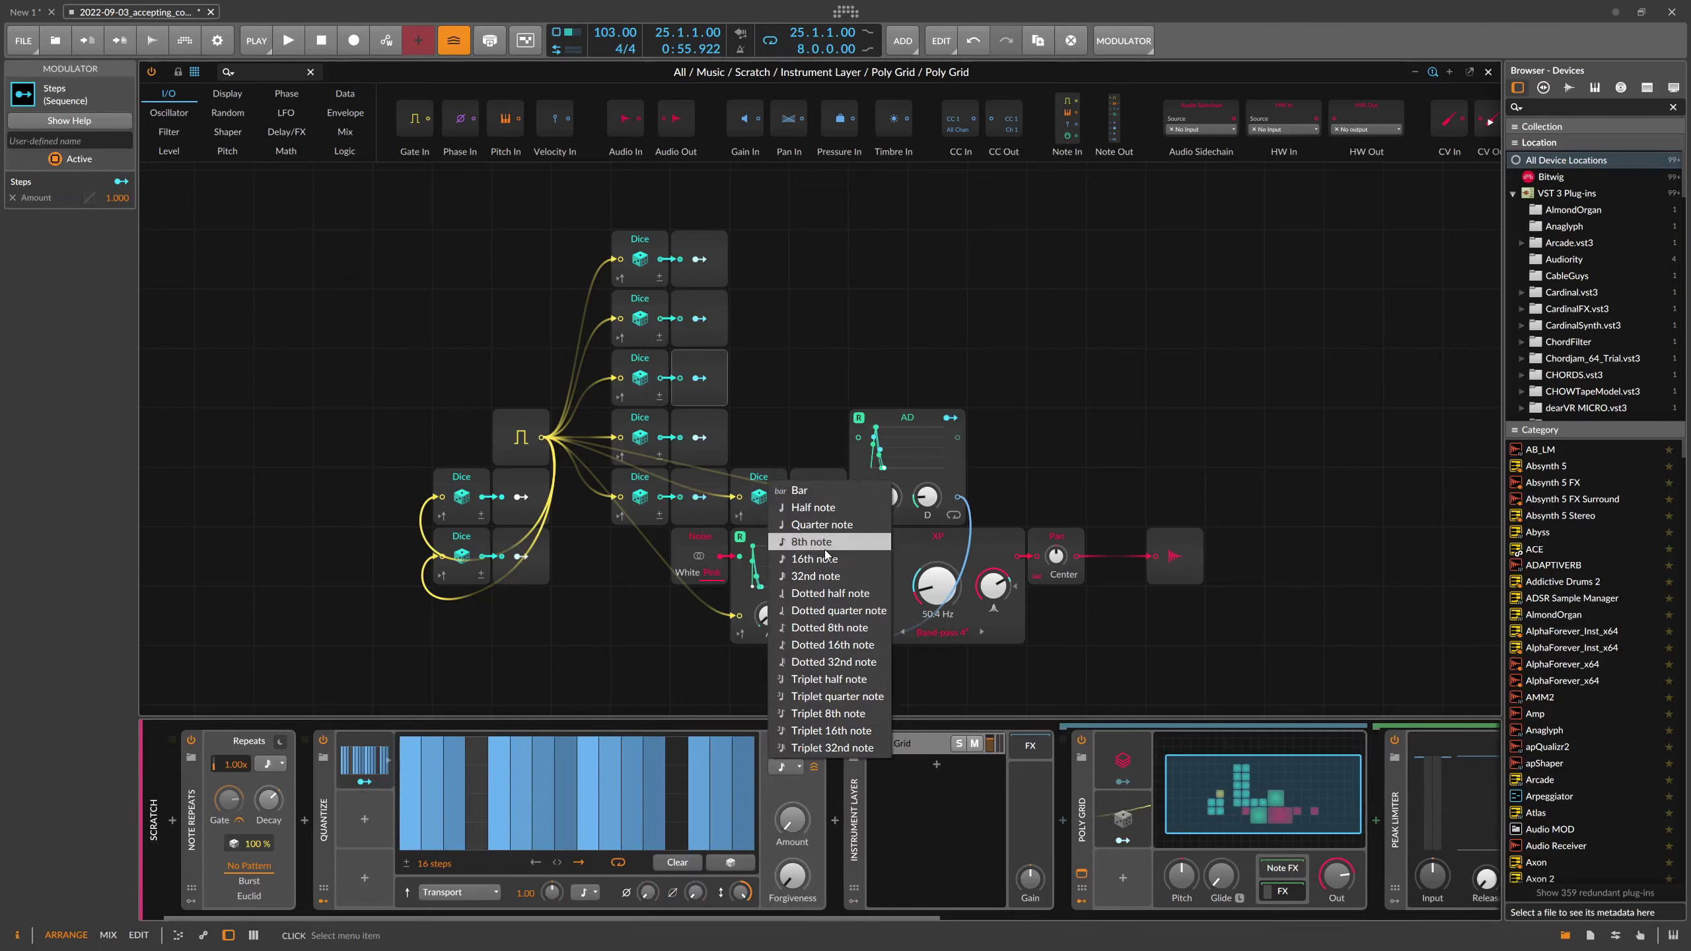
pyautogui.click(369, 757)
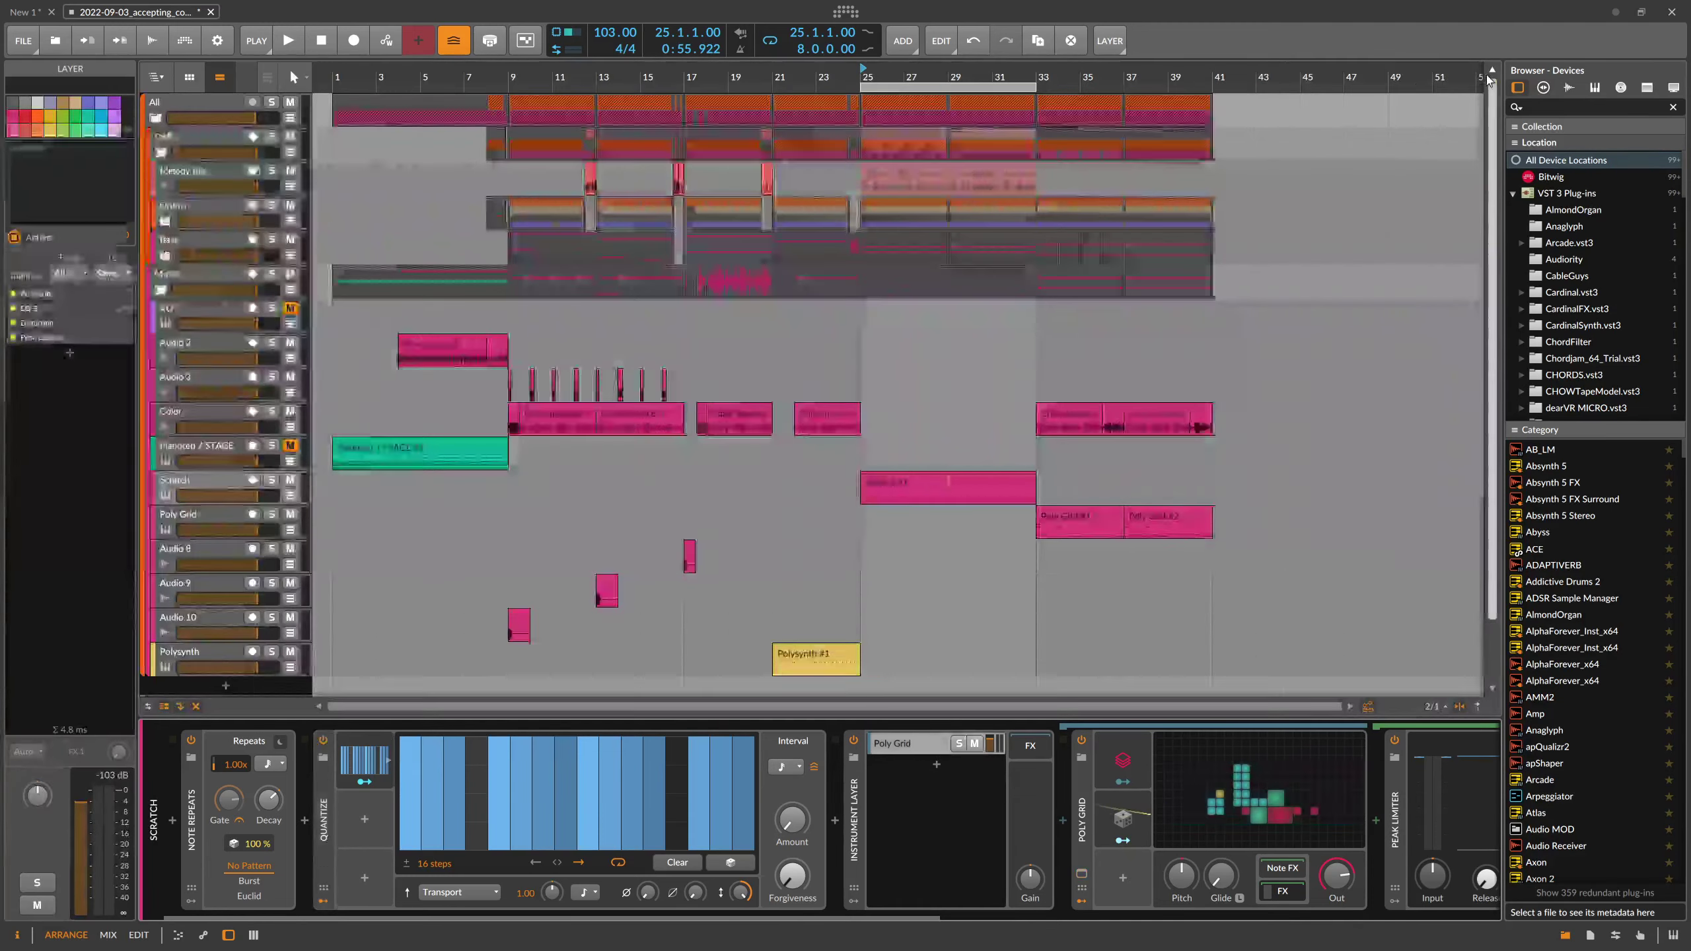
# - Close the Grid editor and play the Scratch track soloed from bar 25
pyautogui.click(1488, 71)
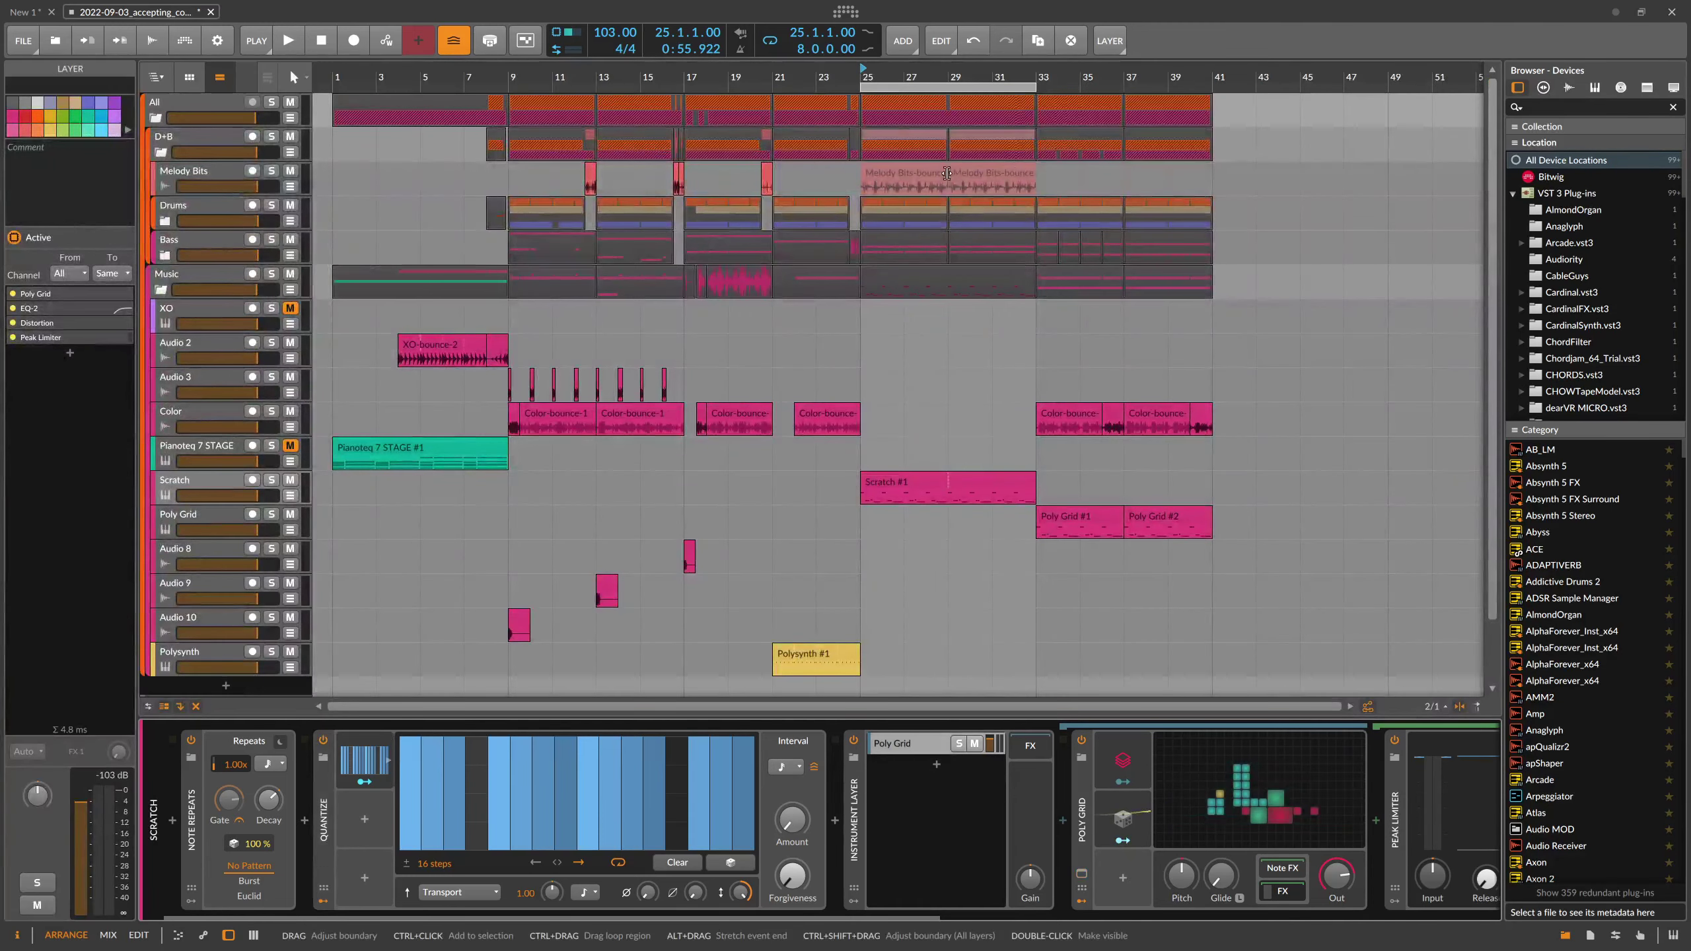
pyautogui.moveTo(874, 71); pyautogui.dragTo(876, 77)
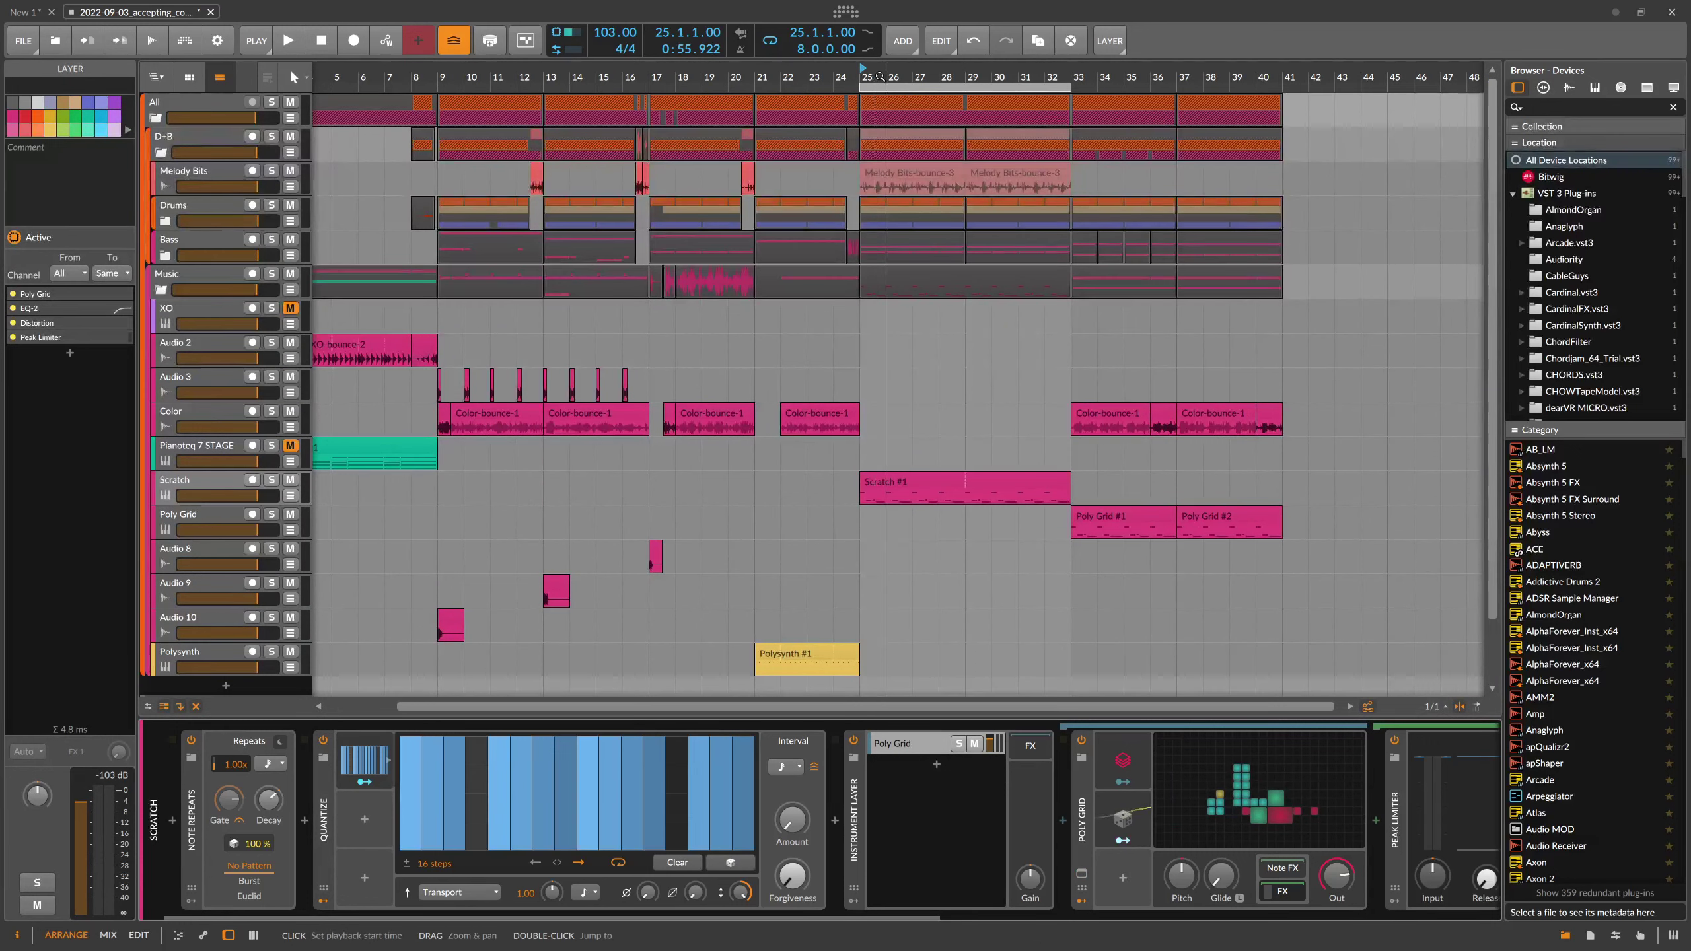
pyautogui.press('space')
pyautogui.click(270, 481)
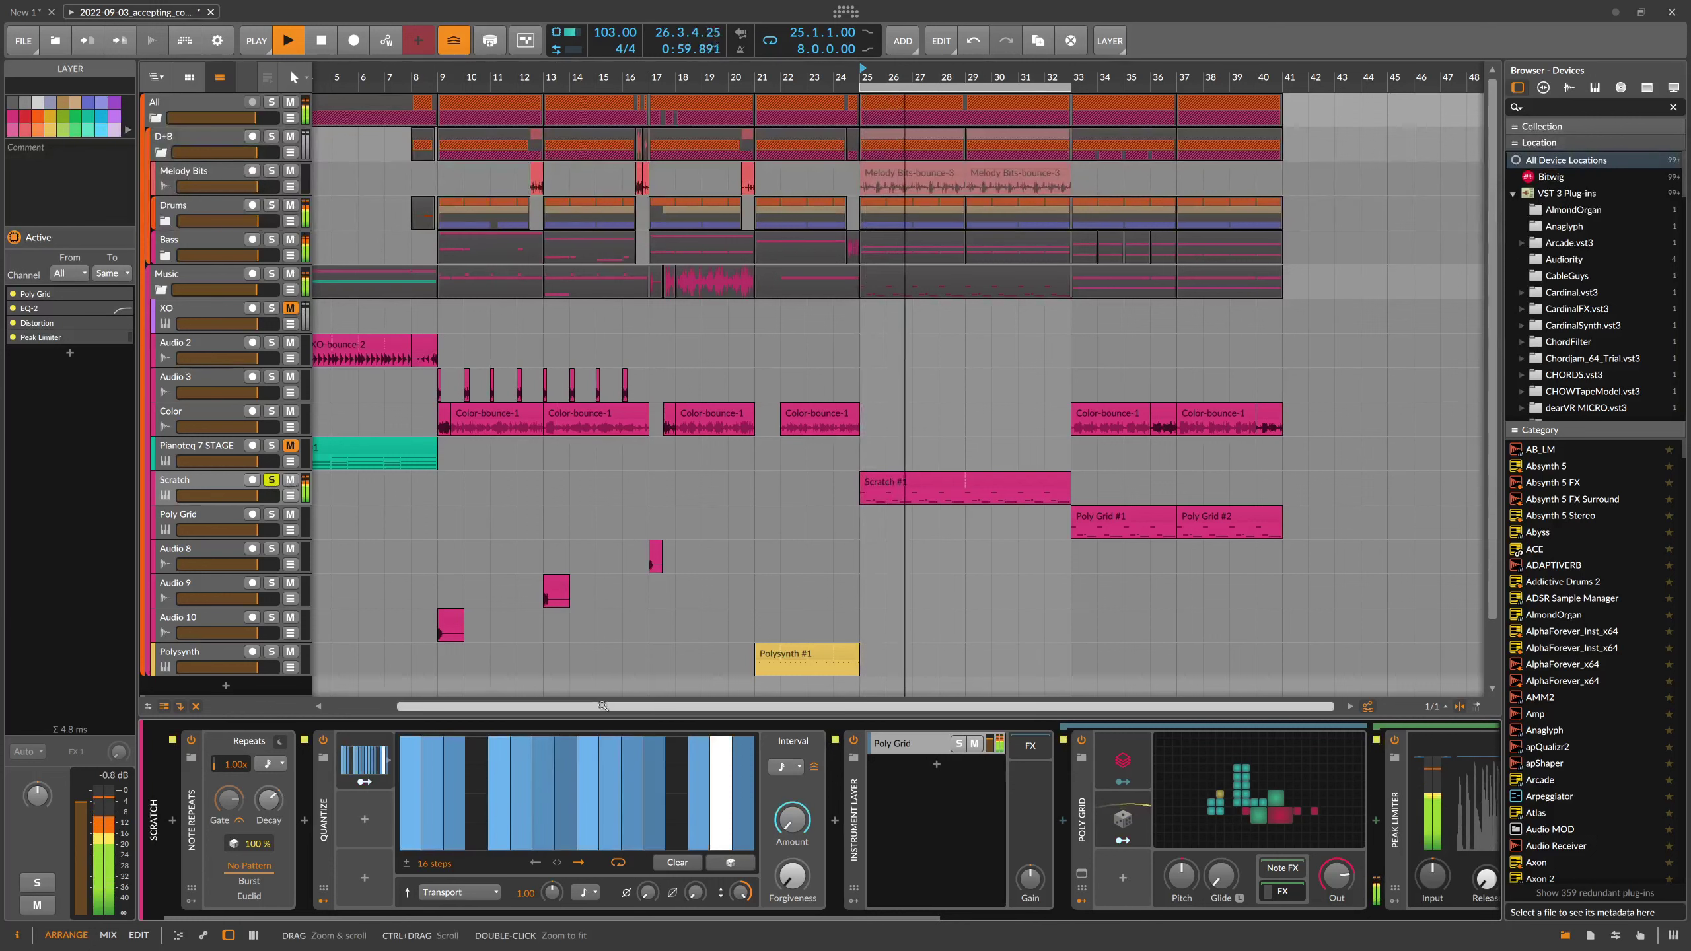
# - Check the Scratch track's Poly Grid patch during playback, and play the track unsoloed with the full mix from bar 25
pyautogui.doubleClick(1219, 771)
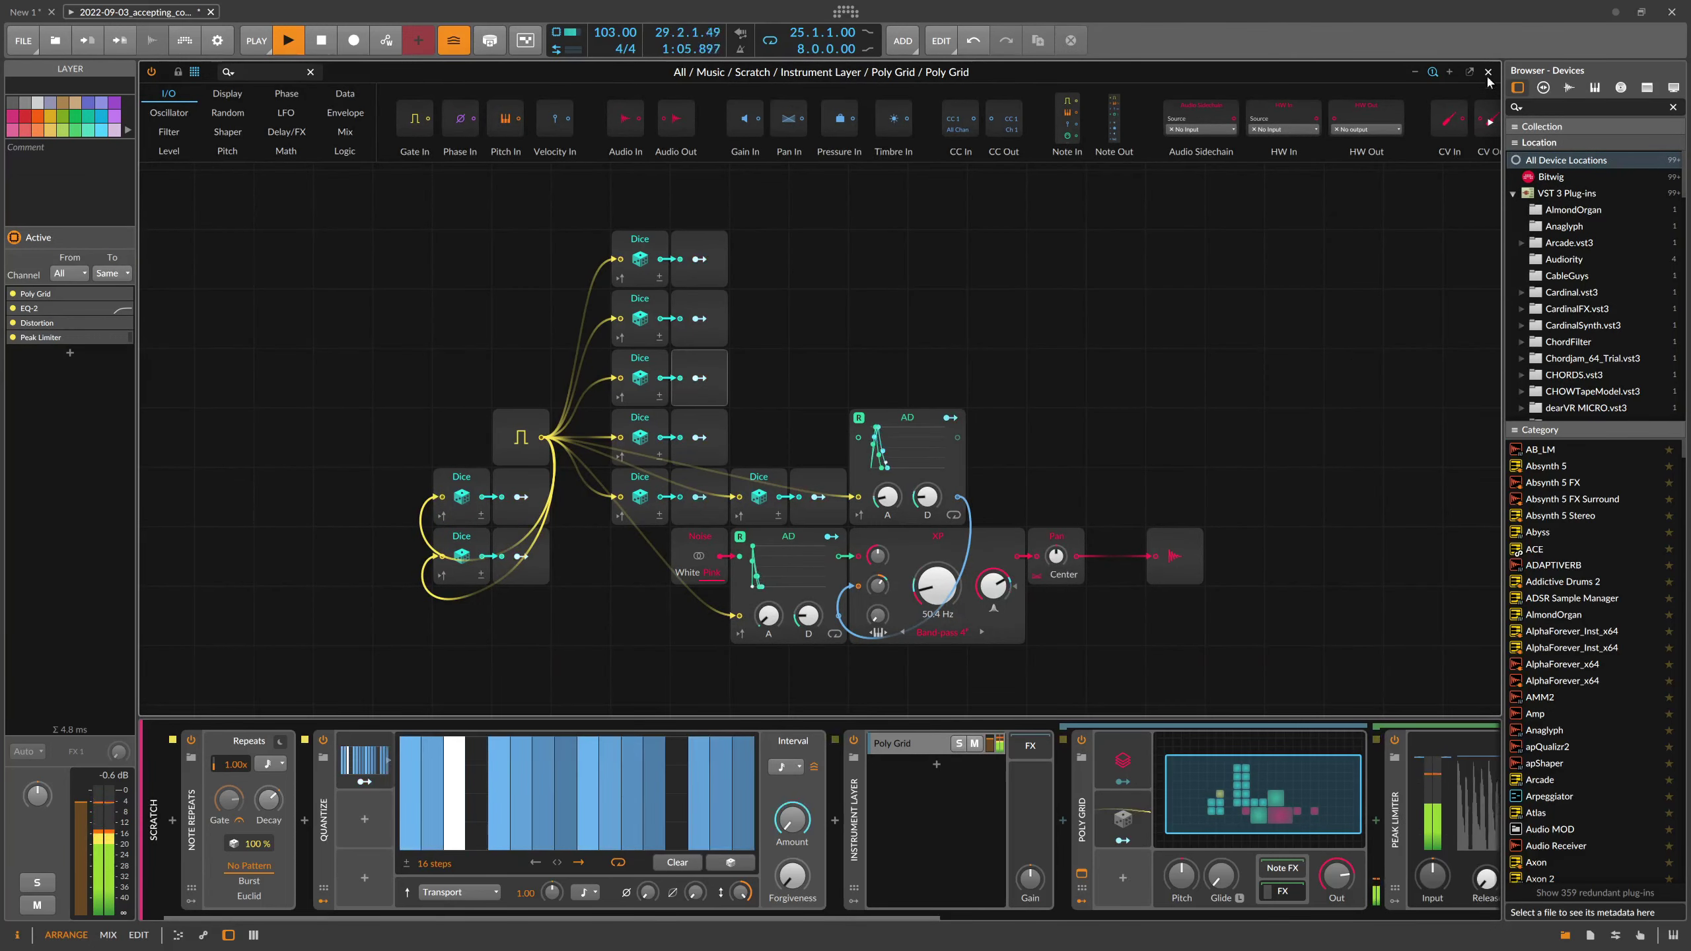
pyautogui.press('Escape')
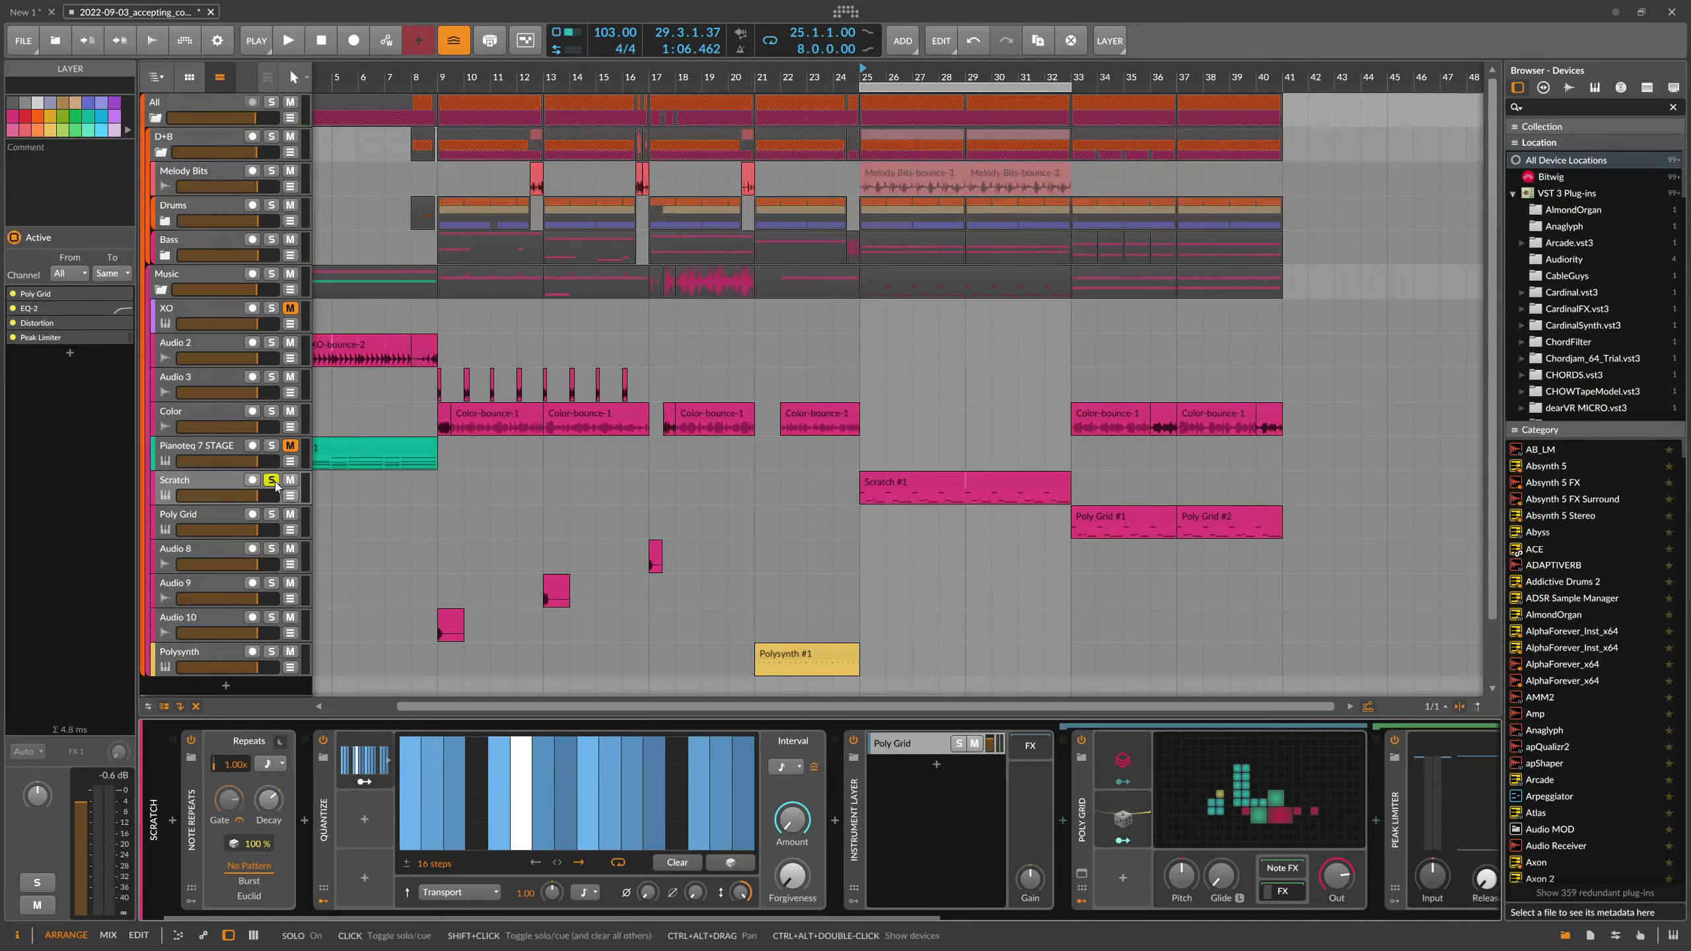
pyautogui.press('space')
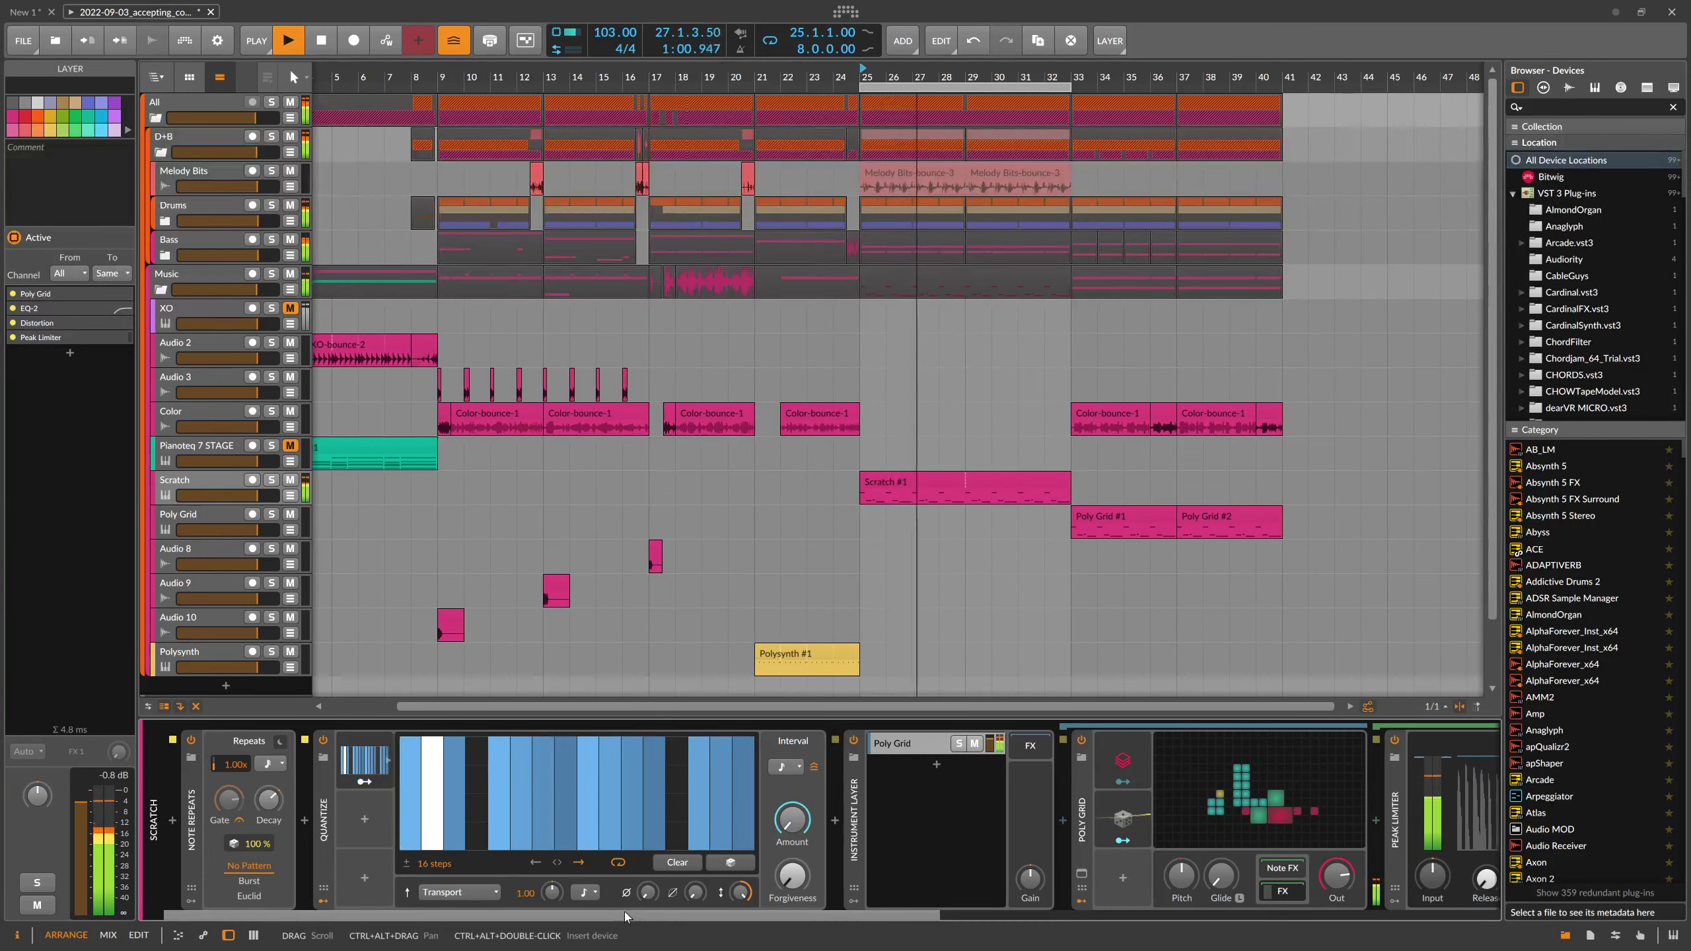
pyautogui.moveTo(616, 917); pyautogui.dragTo(1005, 921)
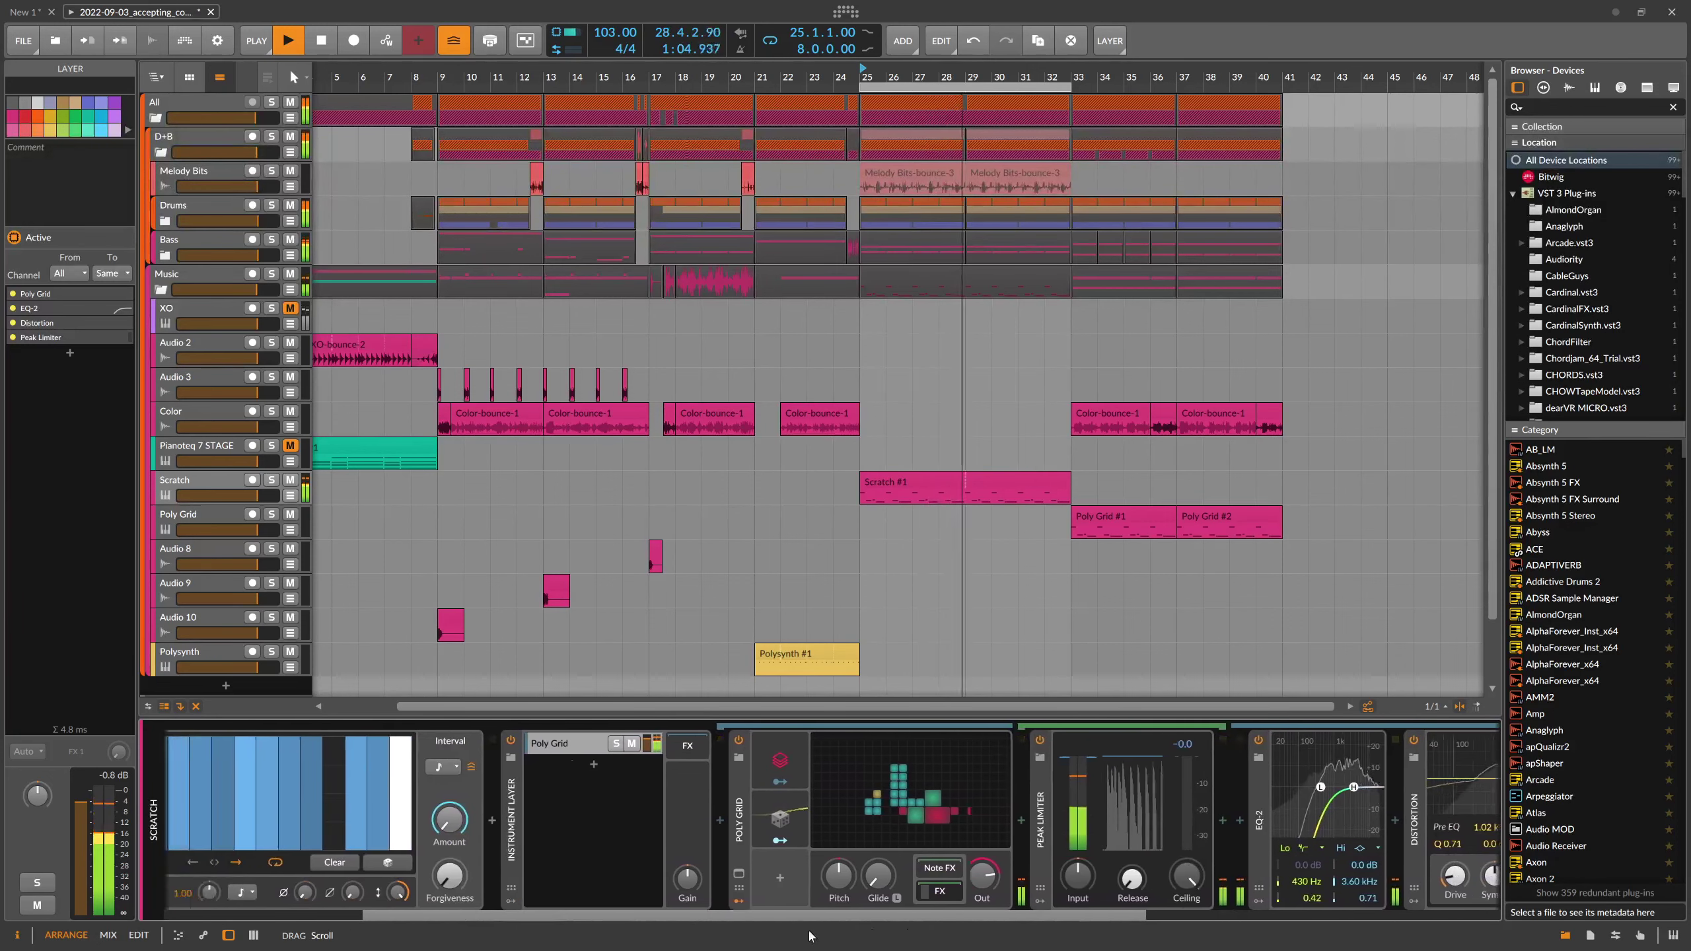
pyautogui.press('space')
# - Reexamine the Scratch track's Poly Grid patch, and review its clip and the rest of its device chain
pyautogui.doubleClick(1070, 779)
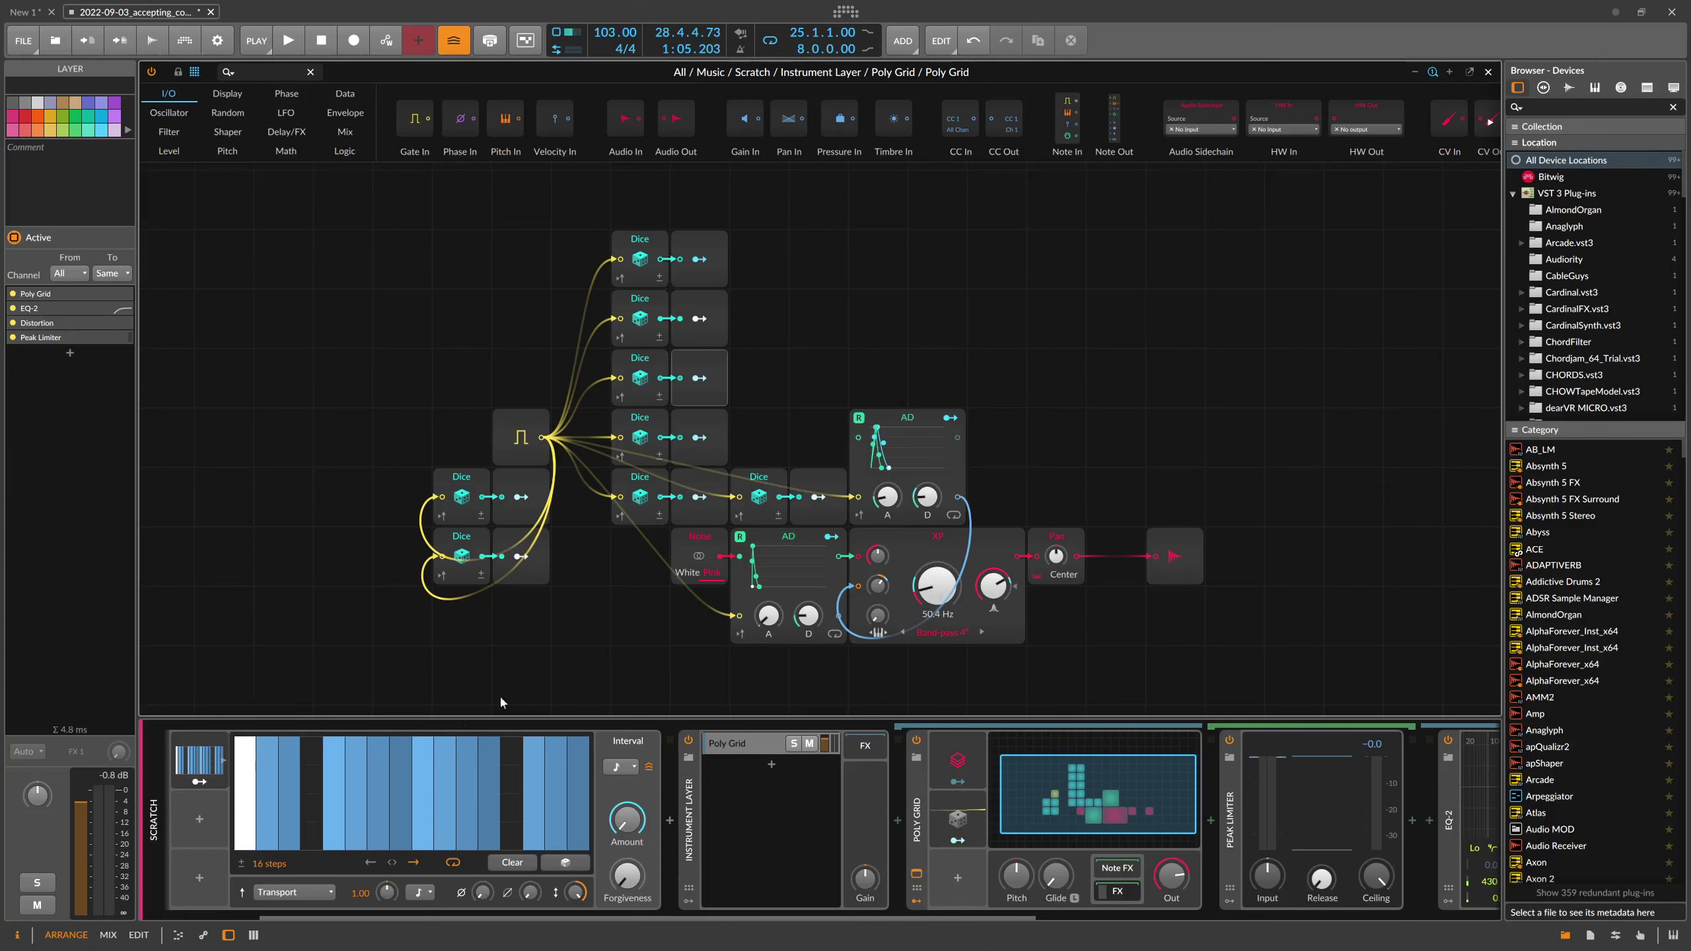
pyautogui.hscroll(-3, 495, 914)
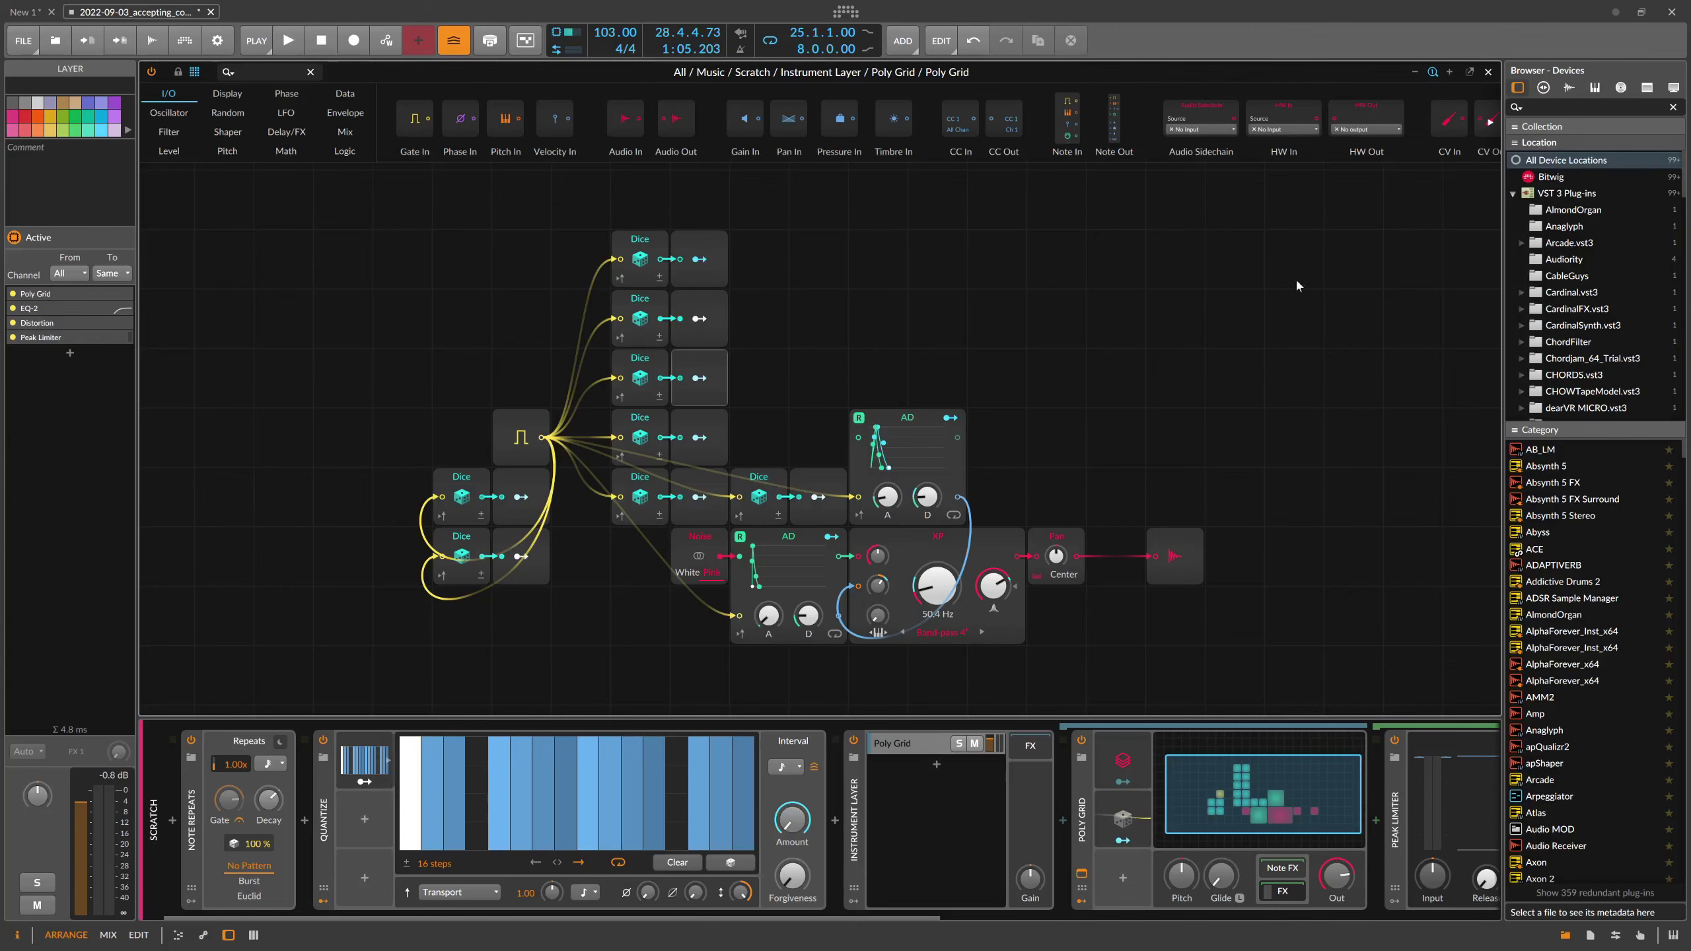
pyautogui.click(1488, 72)
pyautogui.click(898, 496)
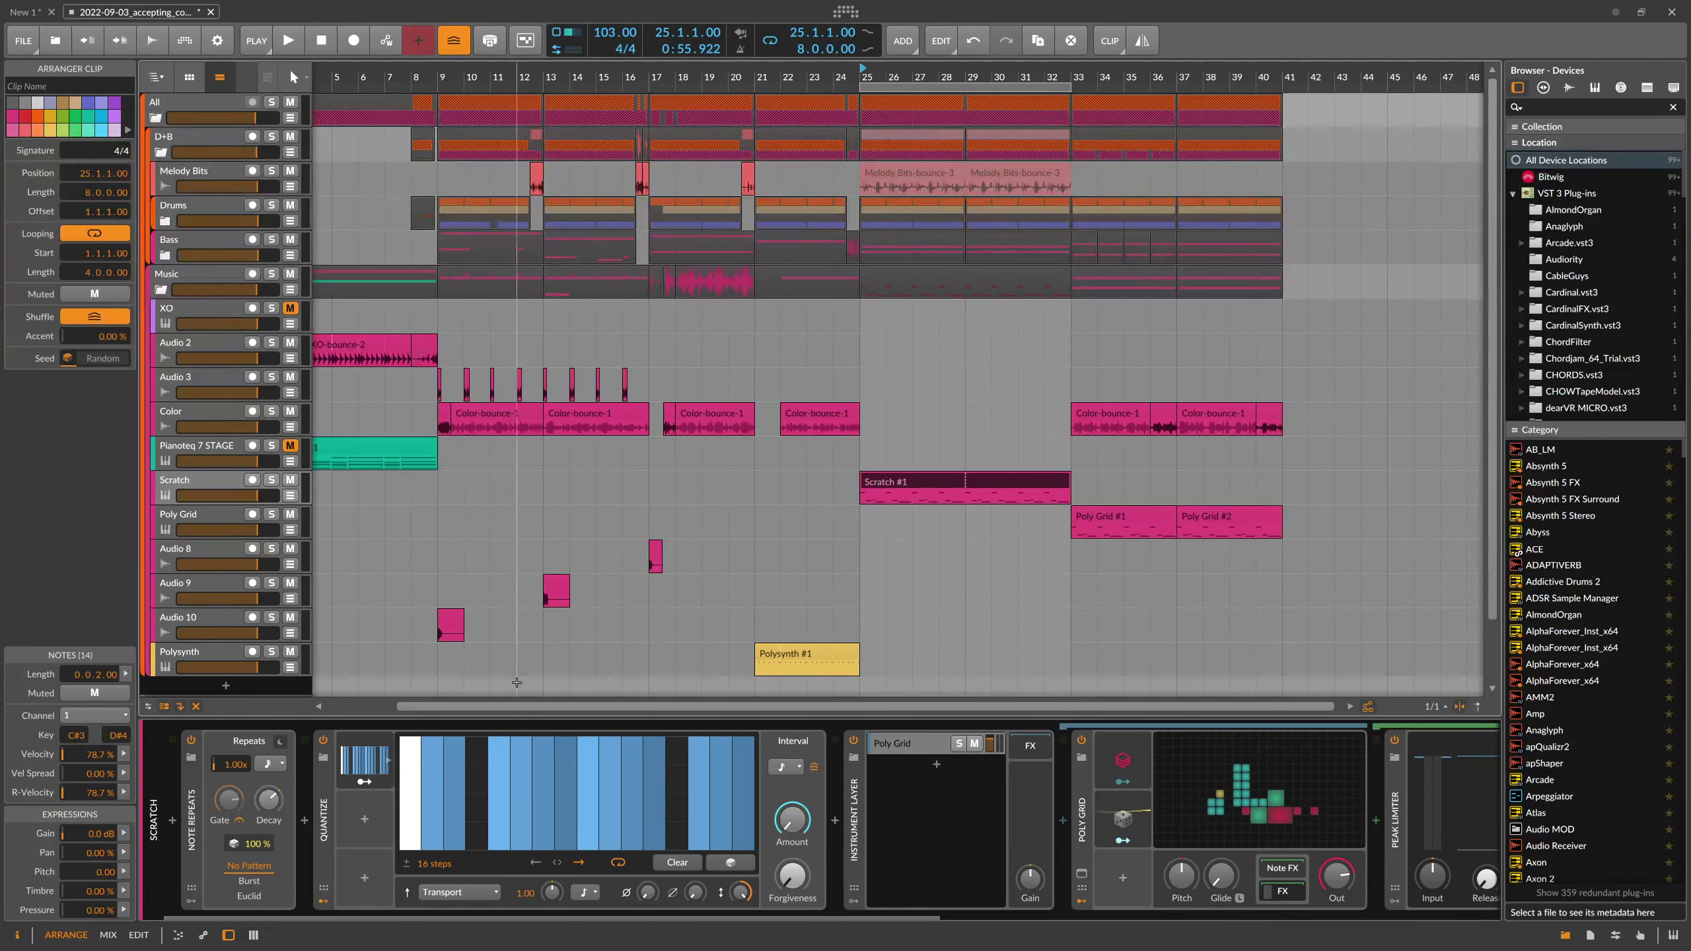
pyautogui.moveTo(466, 918)
pyautogui.mouseDown()
pyautogui.moveTo(799, 920)
pyautogui.moveTo(440, 934)
pyautogui.mouseUp()
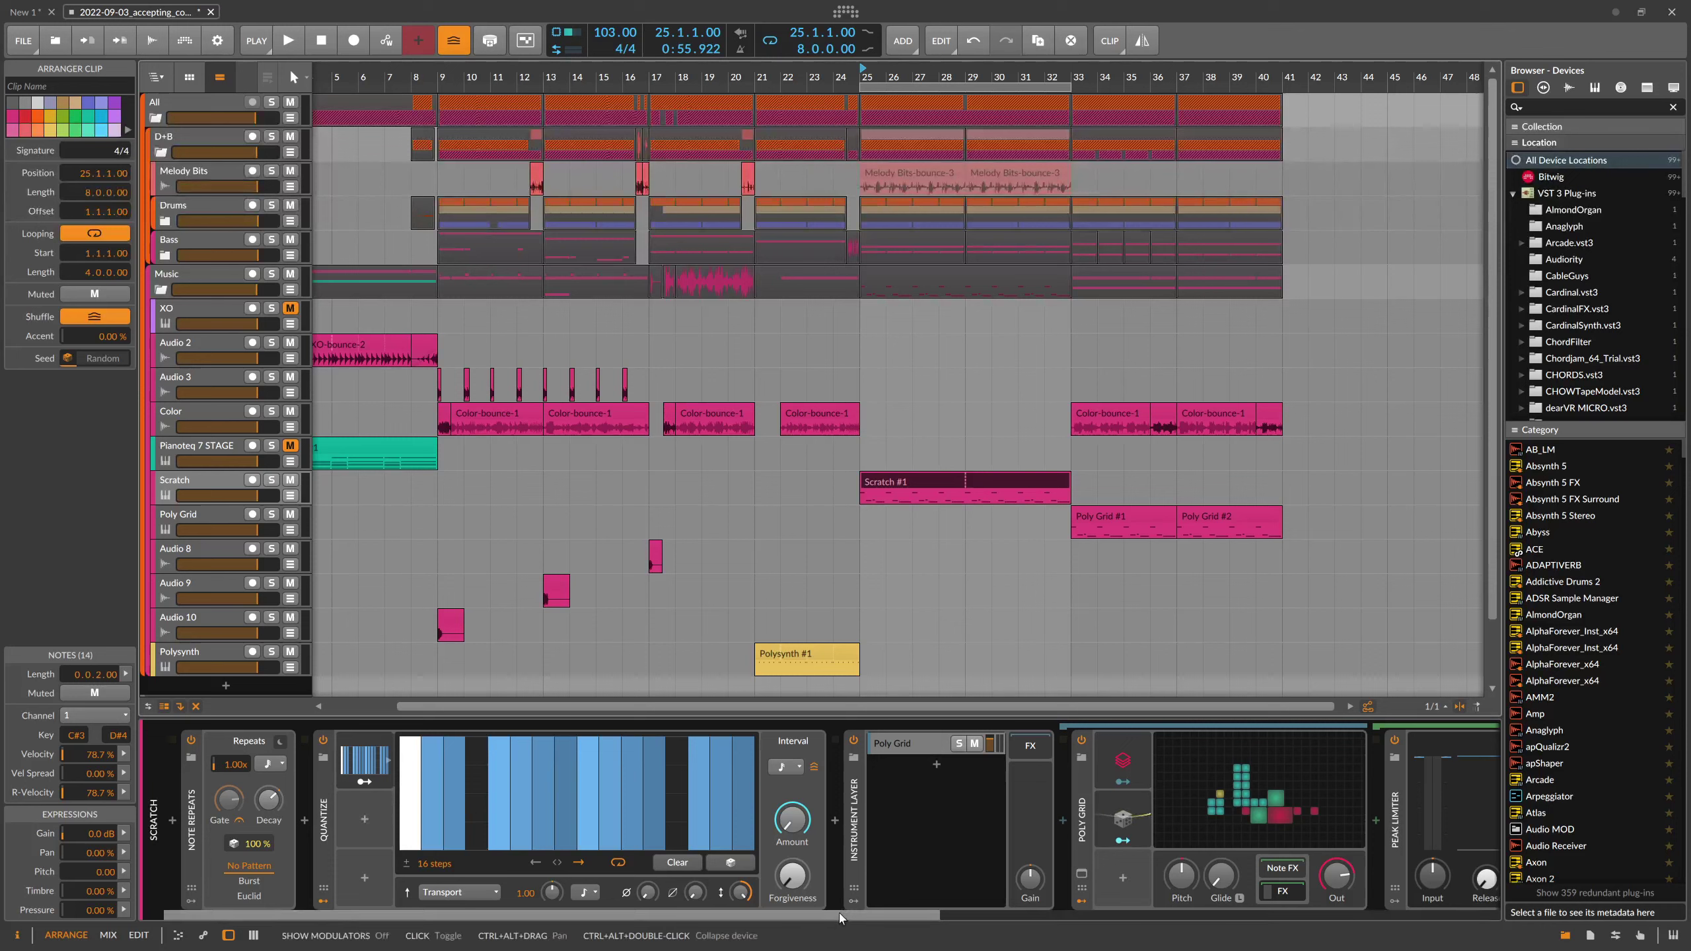
pyautogui.hscroll(9, 1039, 912)
pyautogui.moveTo(899, 914); pyautogui.dragTo(827, 909)
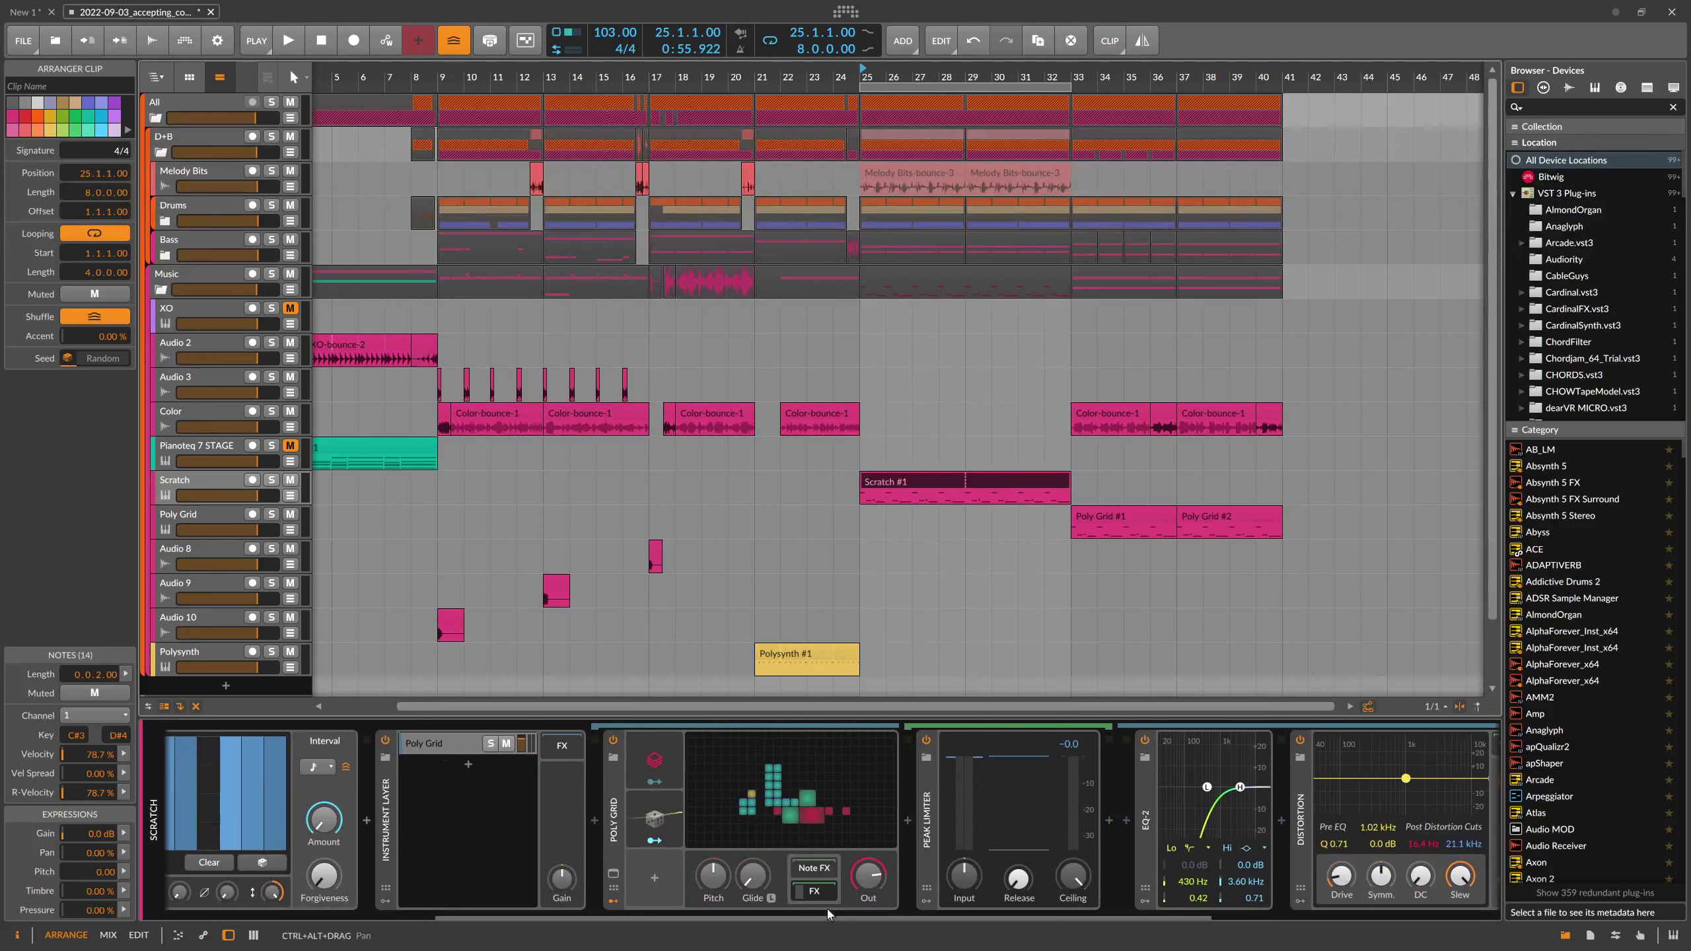
# - Solo the Poly Grid track and play it from bar 33
pyautogui.press('-')
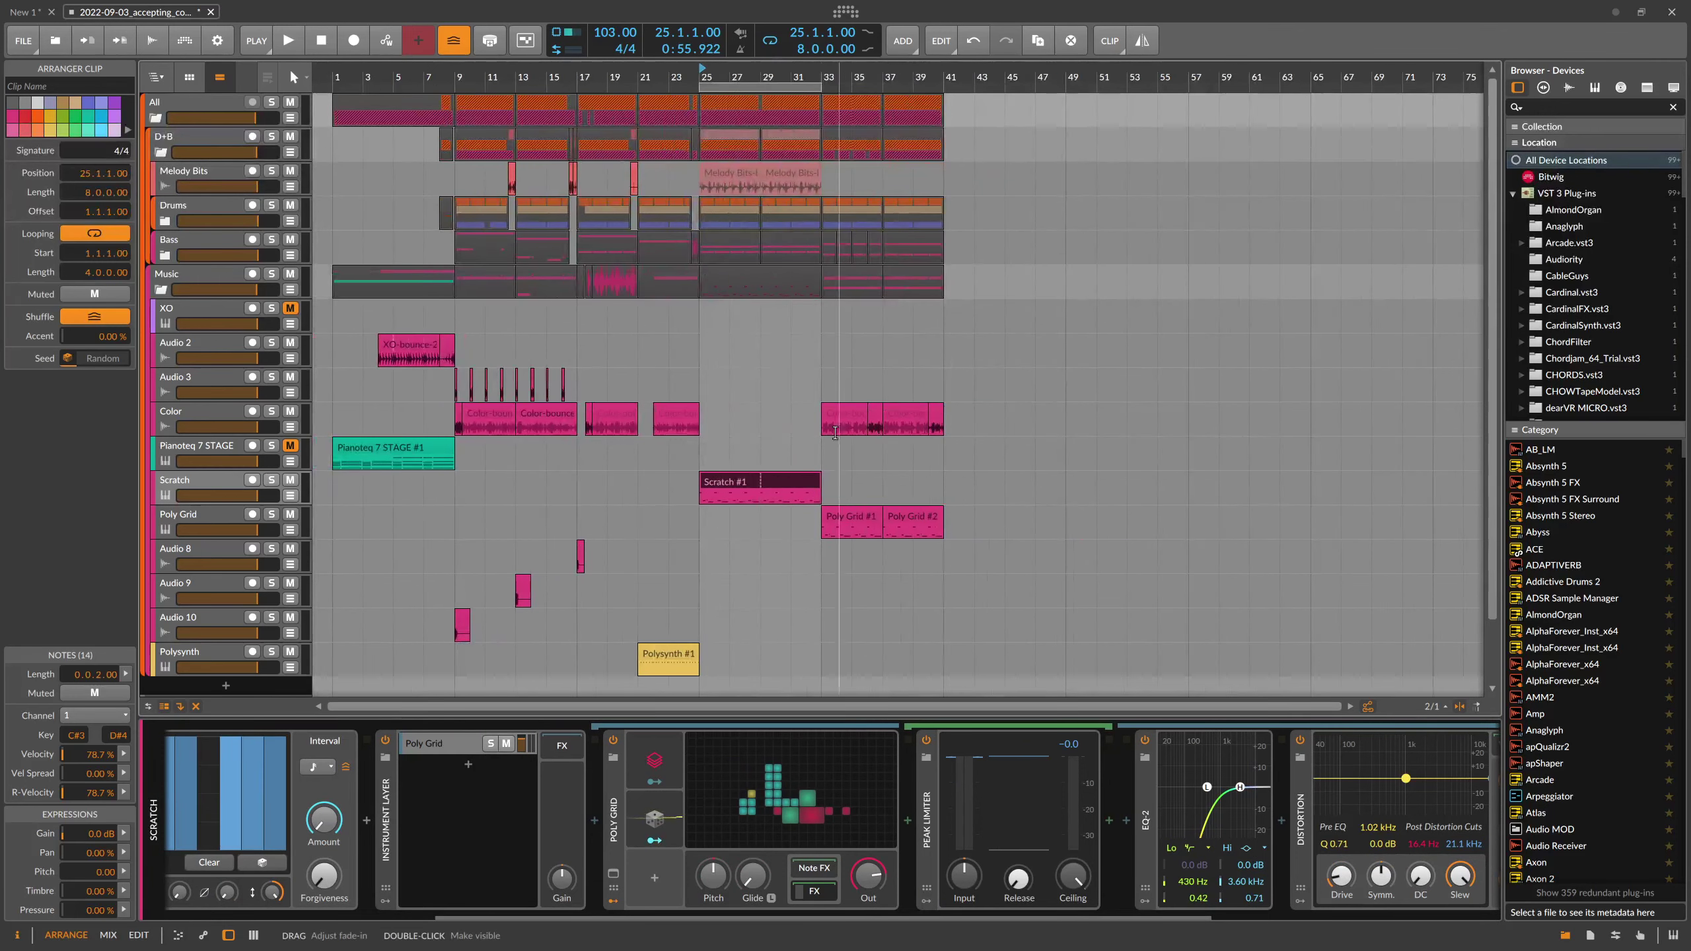
pyautogui.click(214, 511)
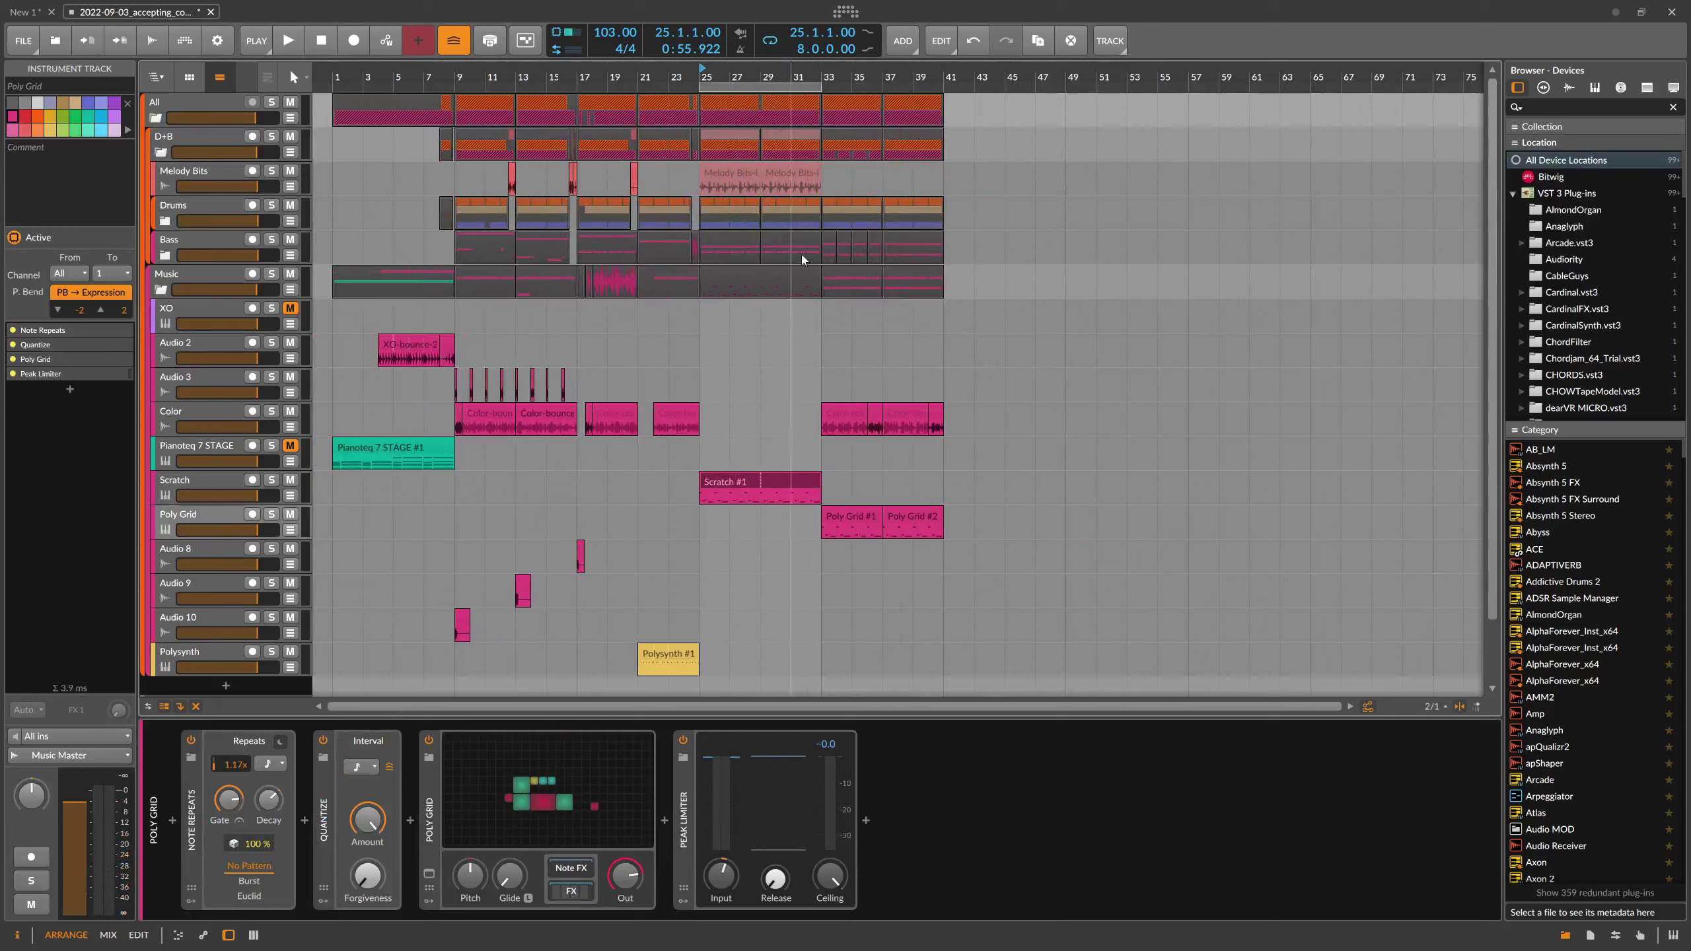
pyautogui.click(826, 69)
pyautogui.click(266, 518)
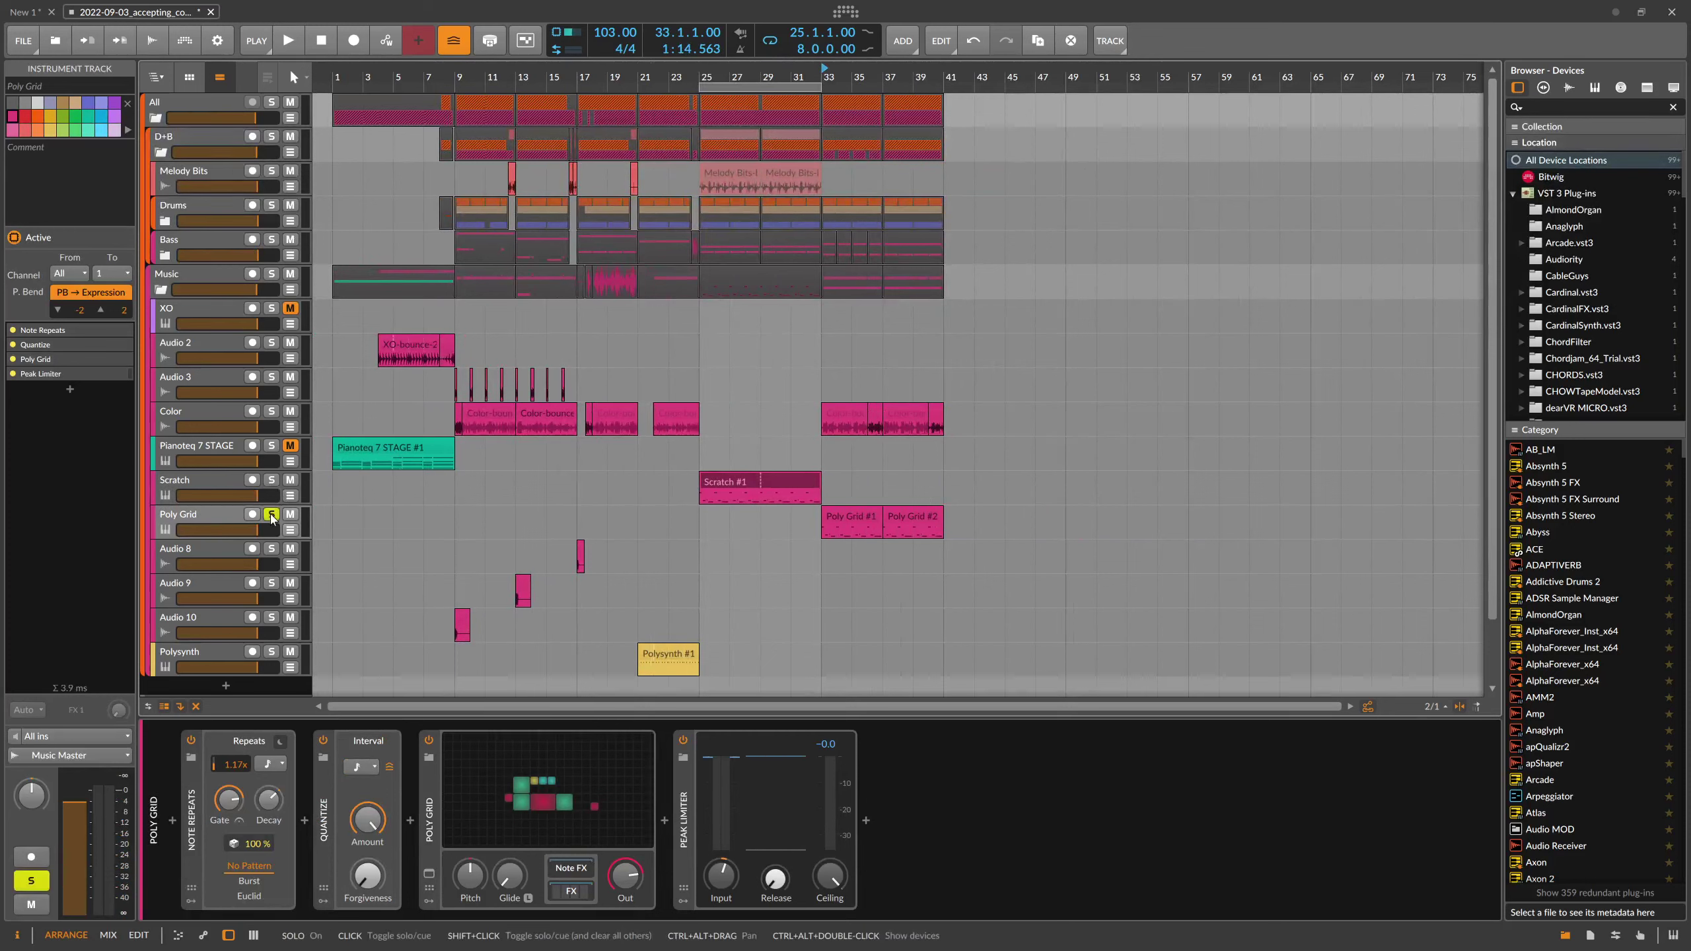
pyautogui.press('space')
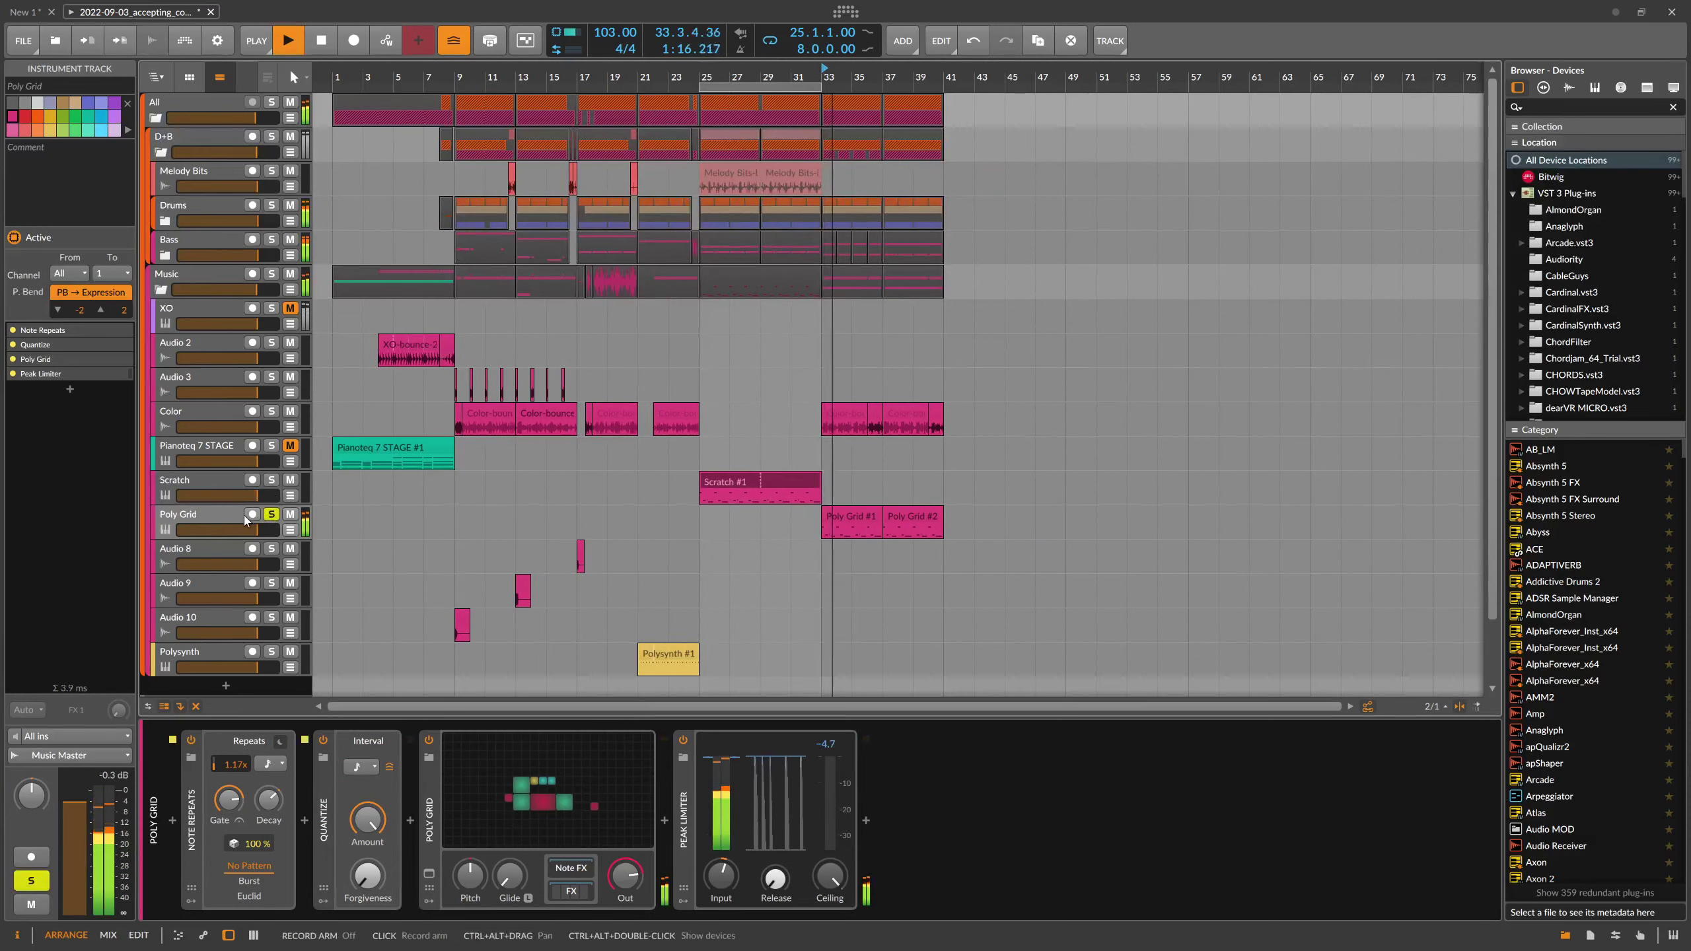
# - Inspect the Poly Grid track's patch during playback, and unsolo the track to hear it in the mix
pyautogui.click(476, 767)
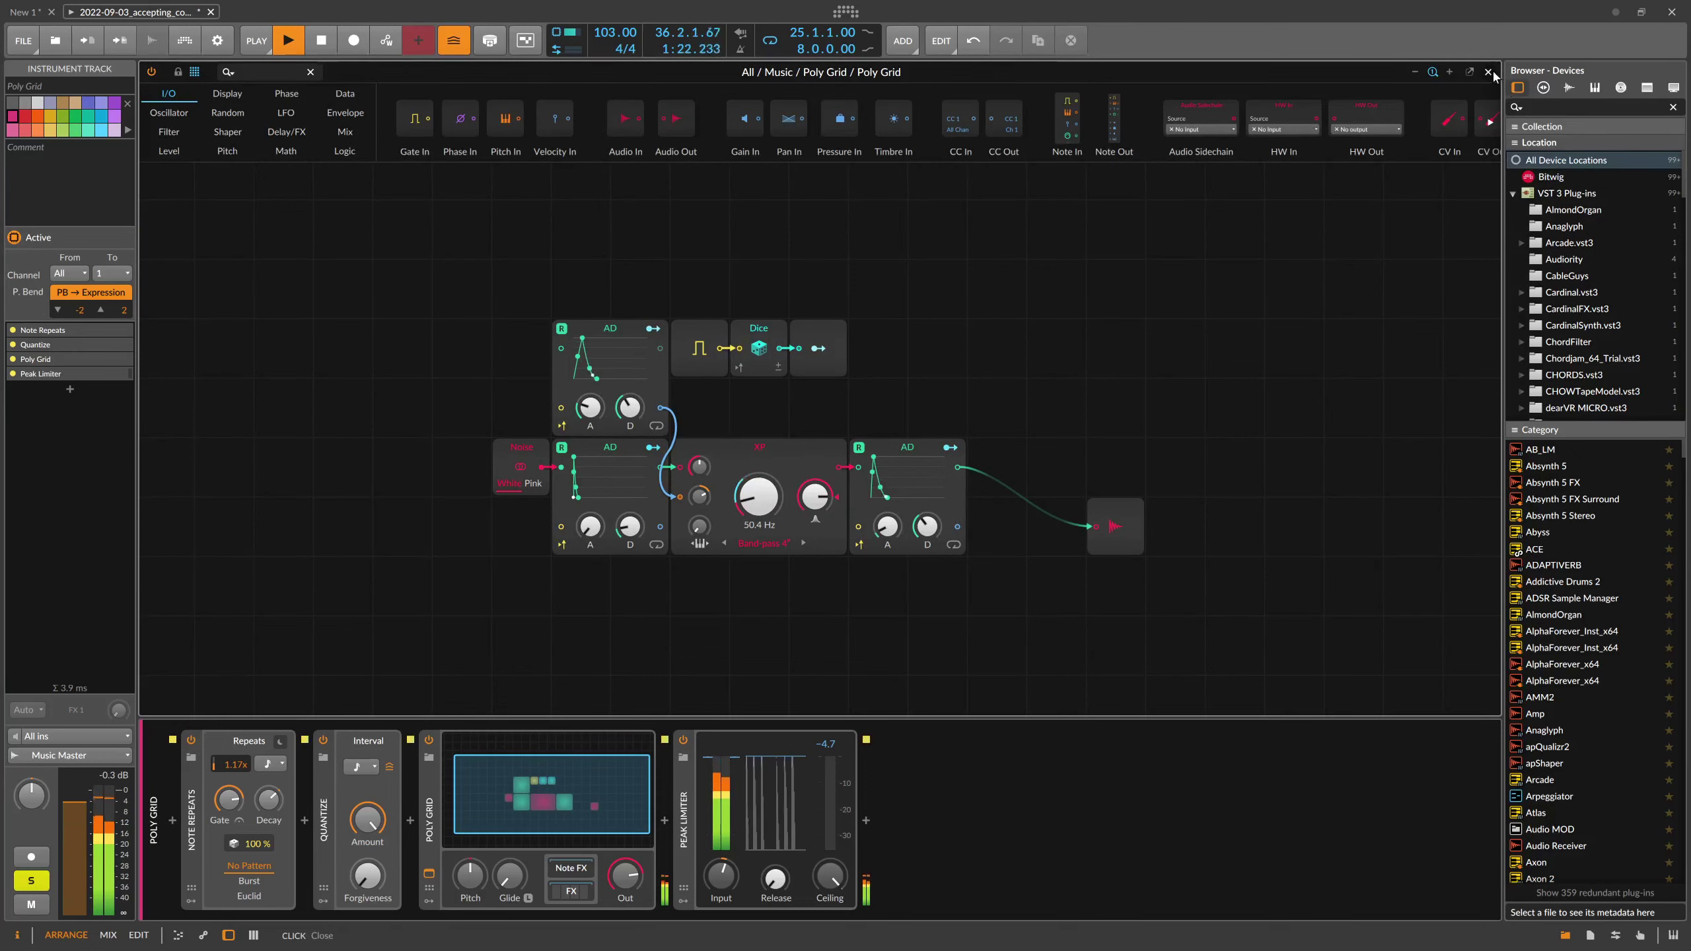
pyautogui.click(550, 792)
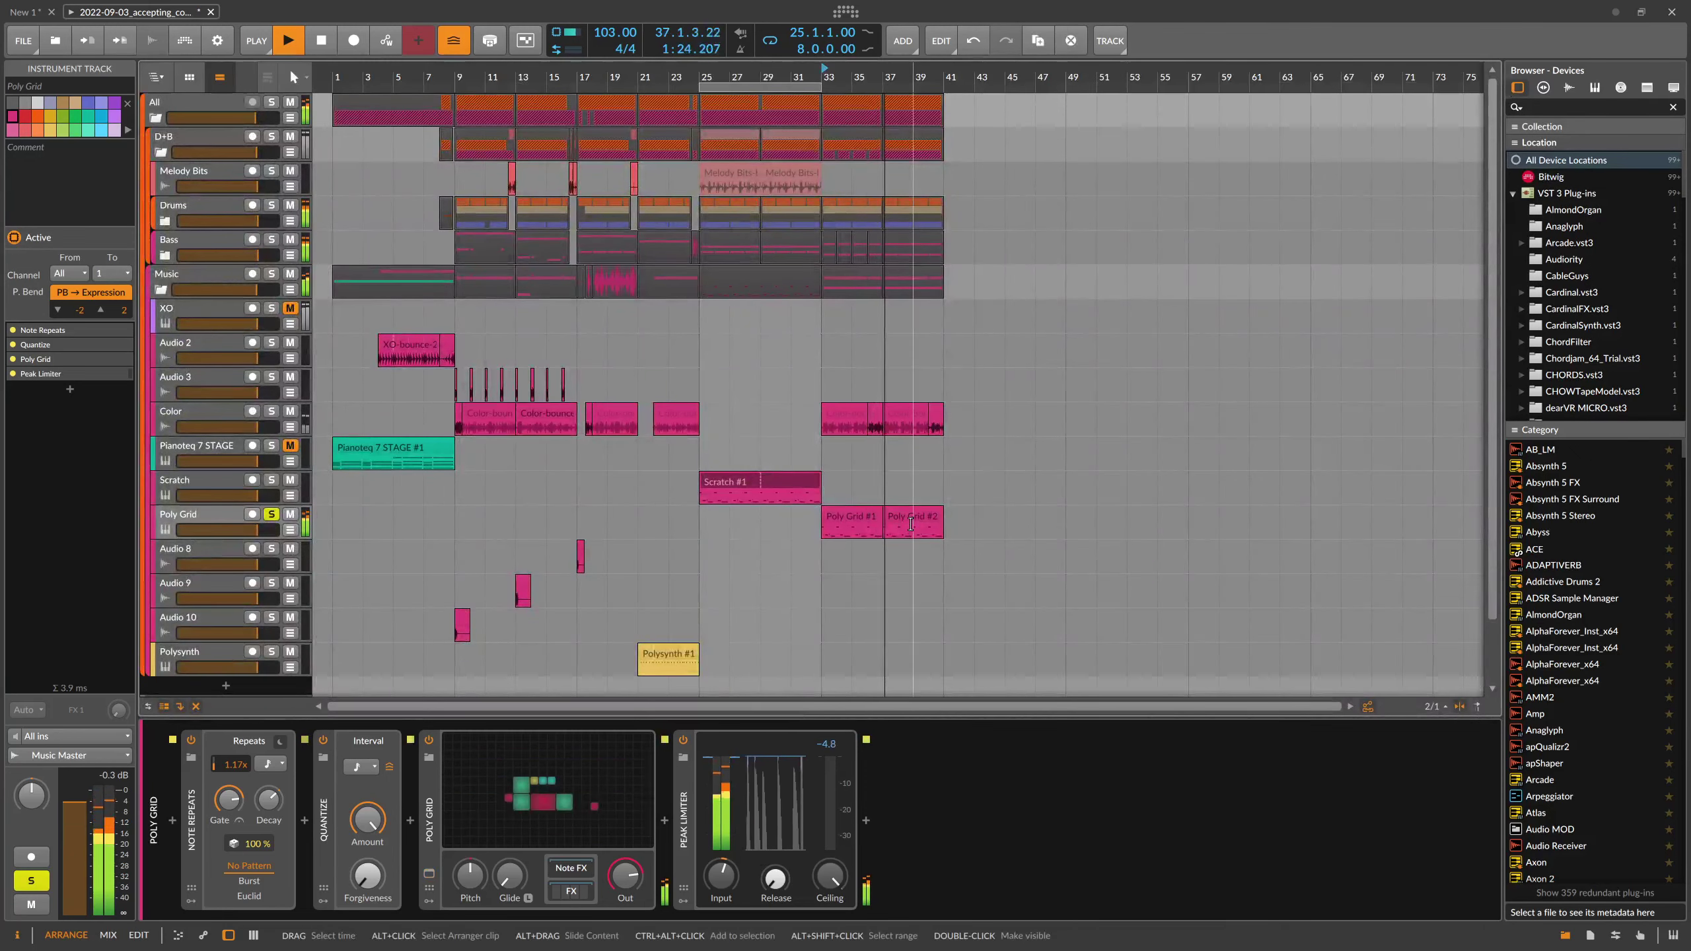
pyautogui.click(271, 518)
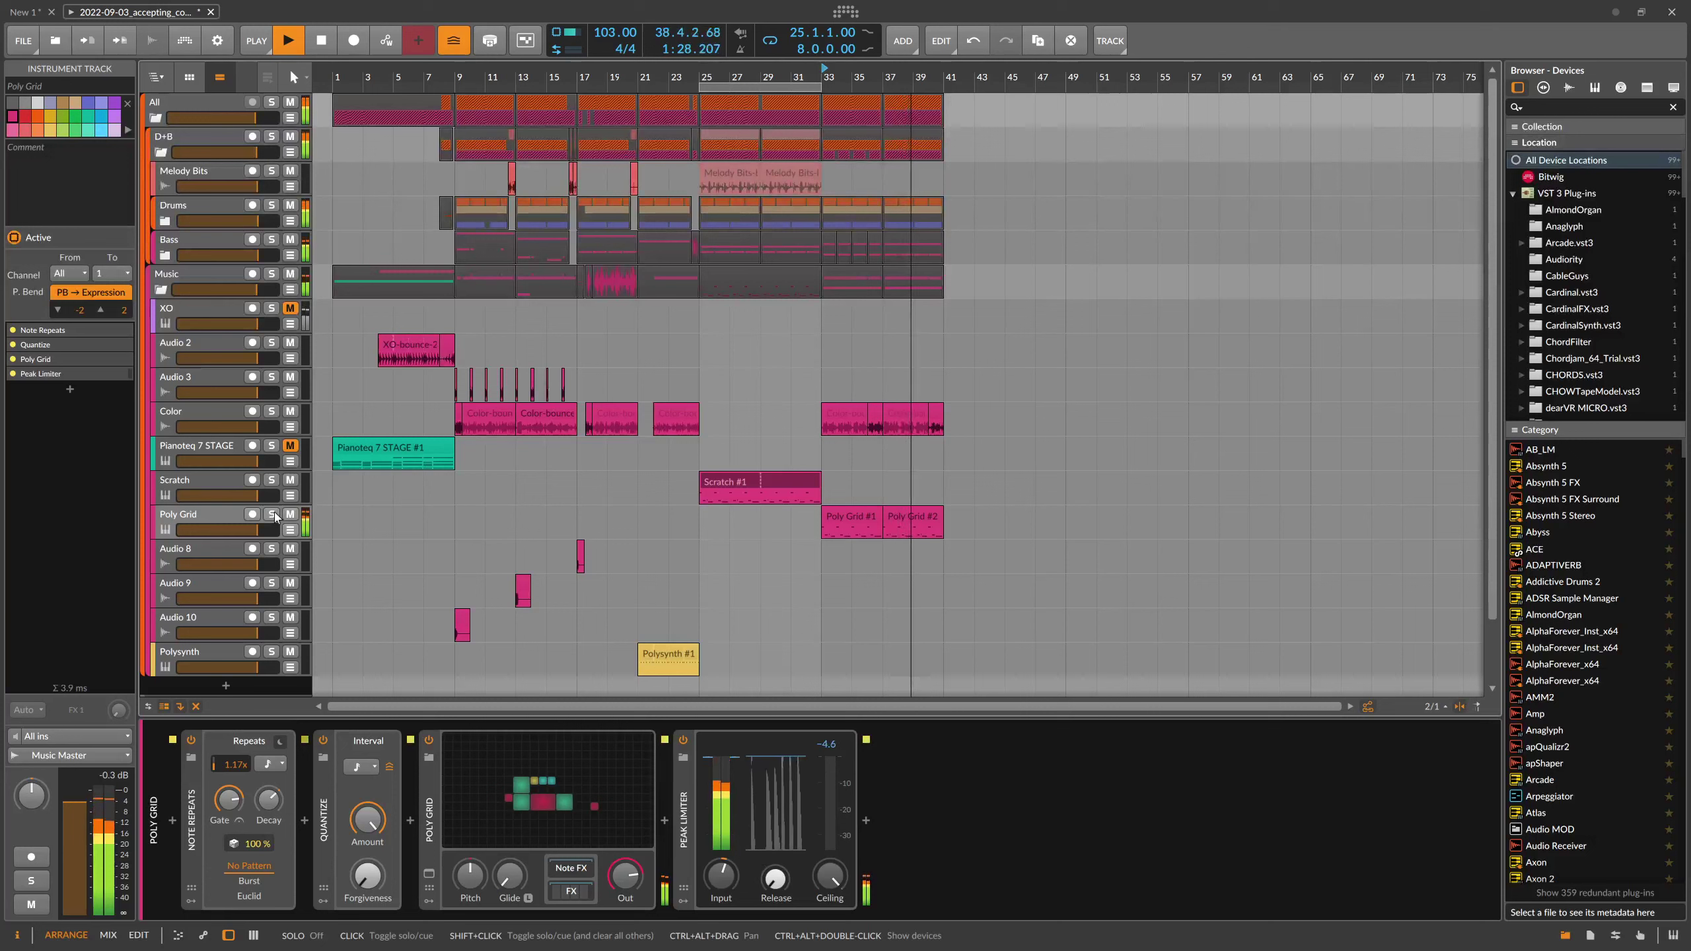
pyautogui.press('space')
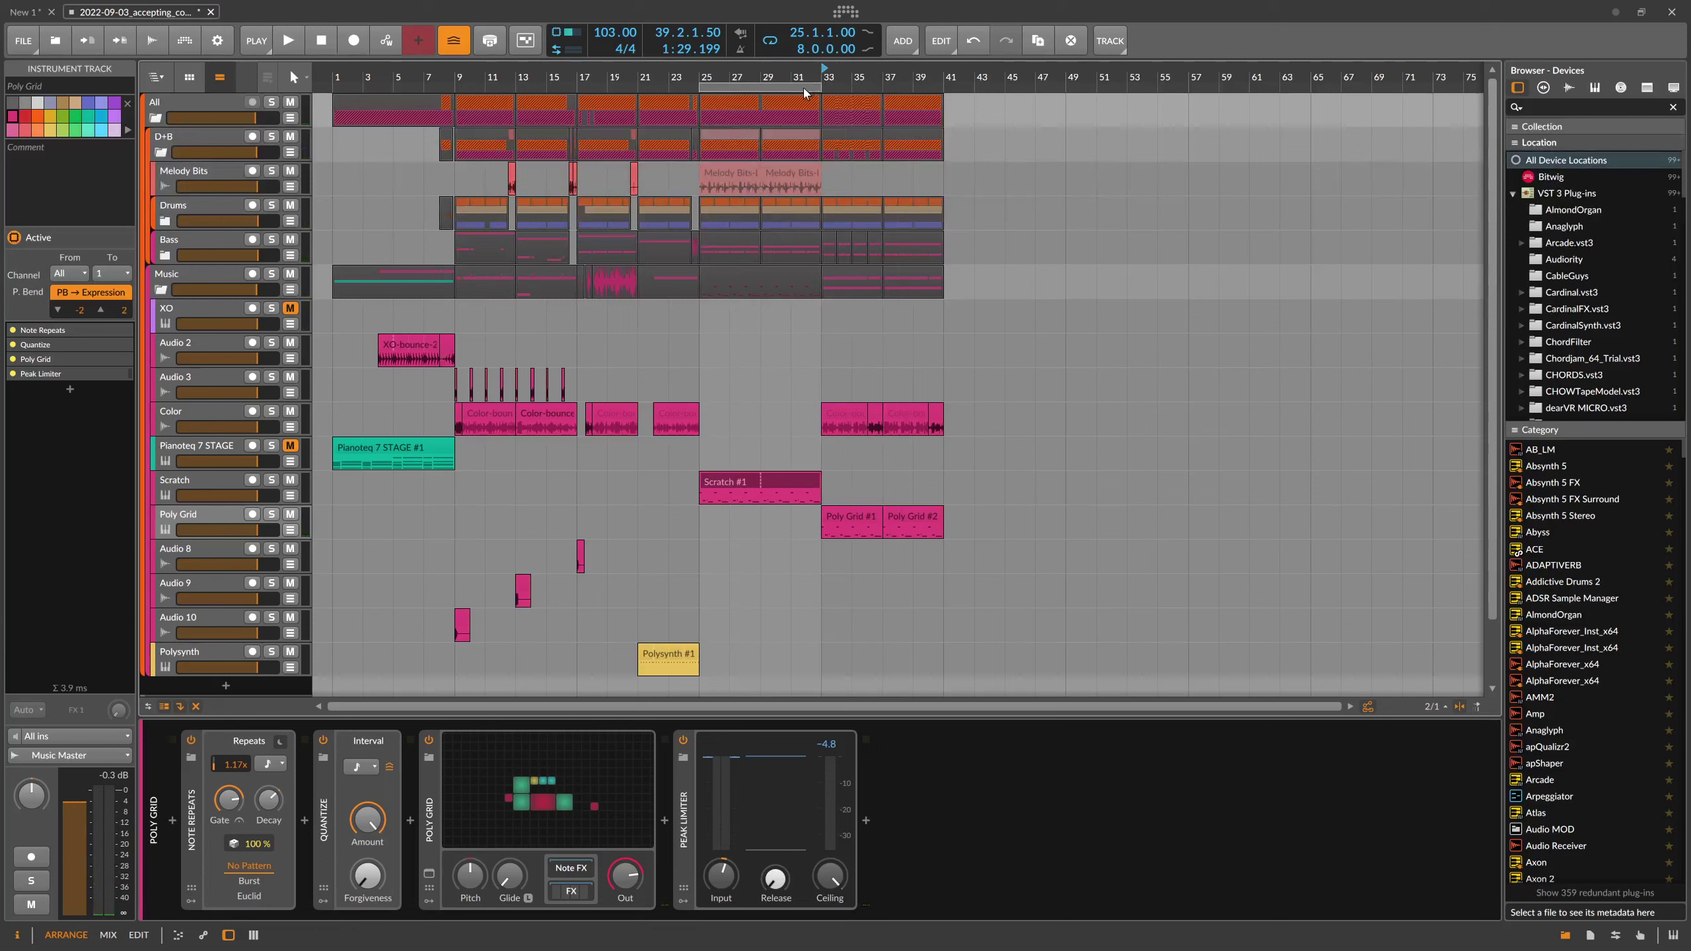
# - Set the arranger loop region to start at bar 9 with a length of 32 bars
pyautogui.moveTo(766, 86); pyautogui.dragTo(888, 88)
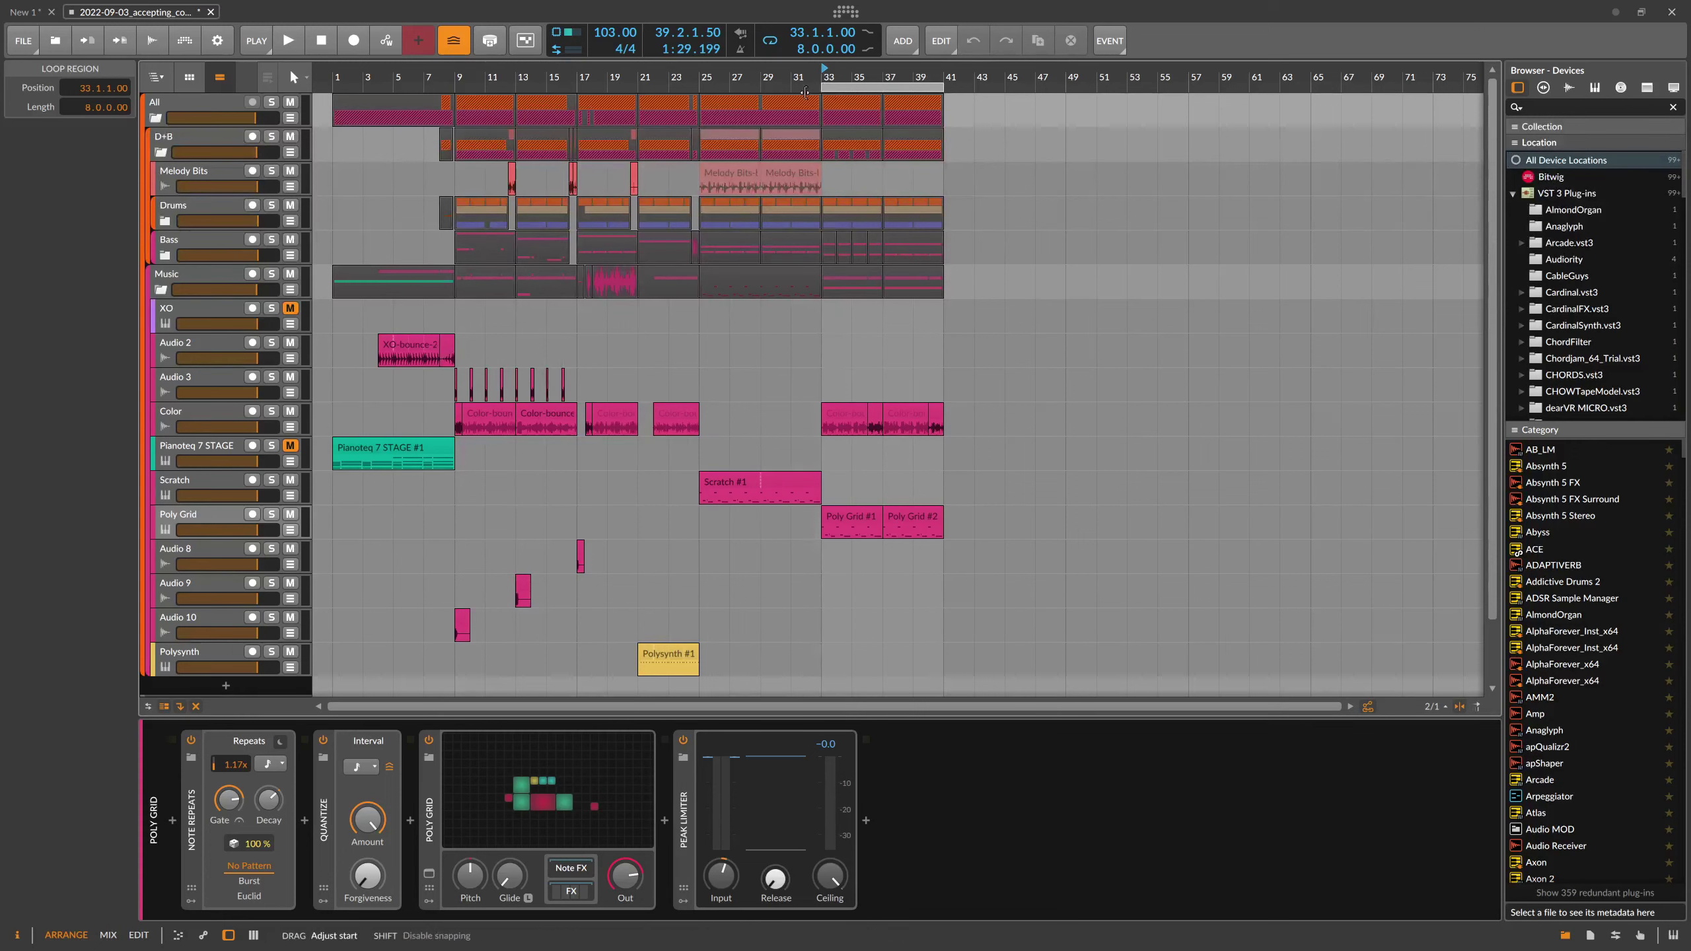
pyautogui.moveTo(827, 95); pyautogui.dragTo(452, 106)
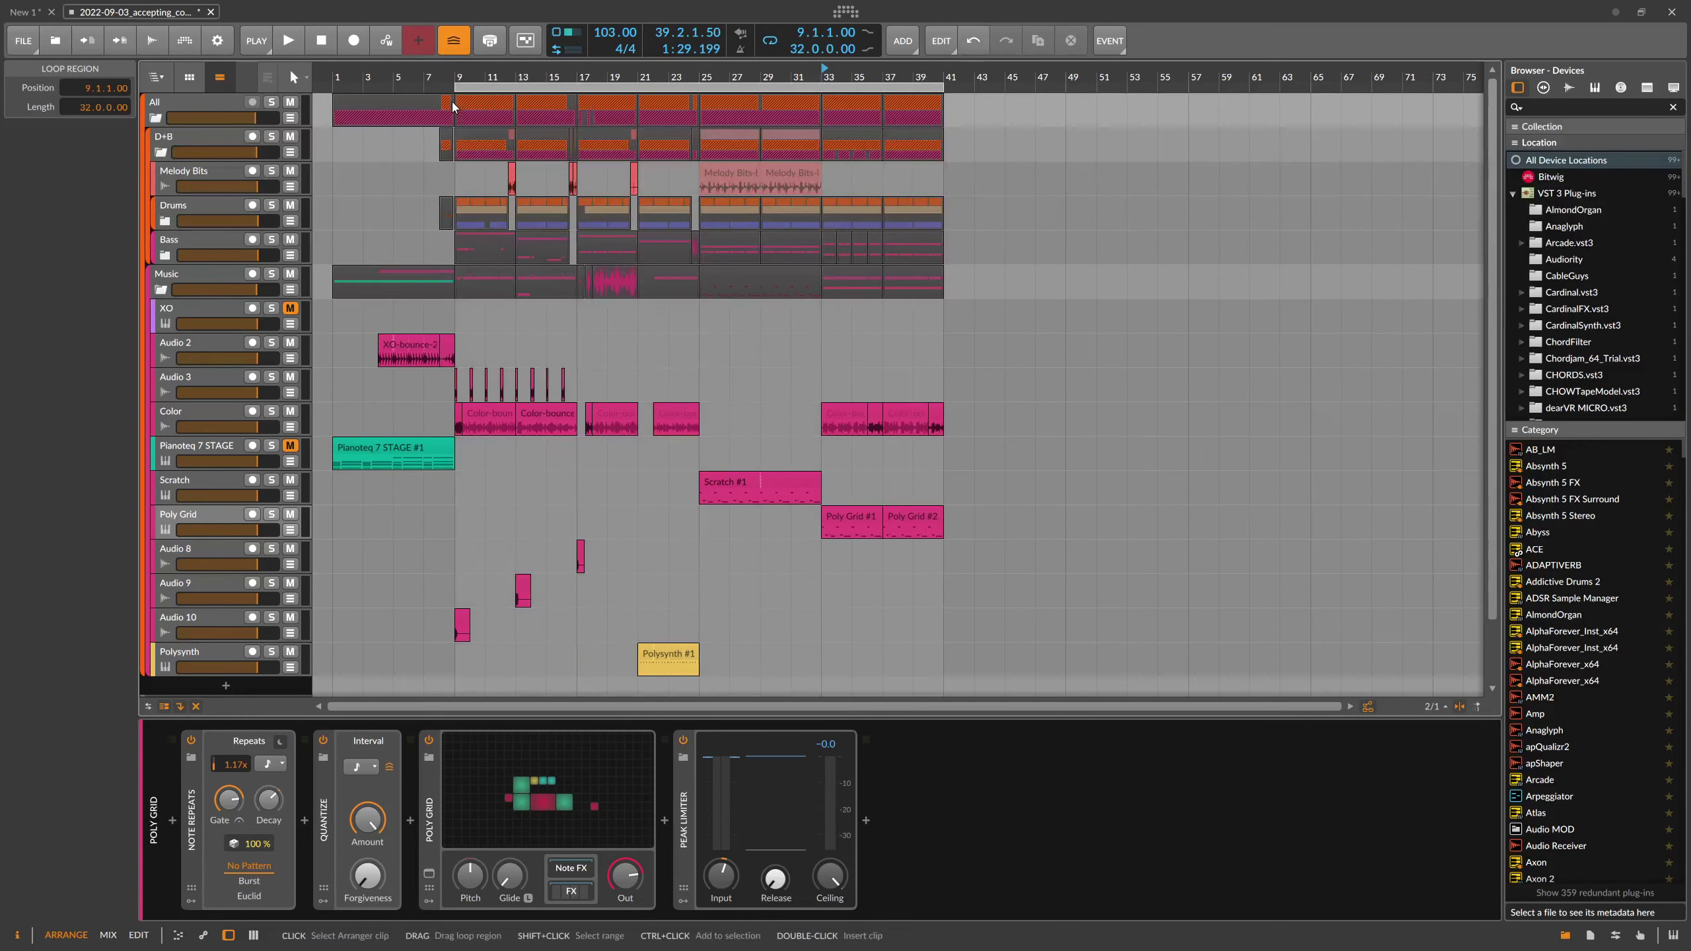
# - Play the intro from bar 1, and play the transition into the main part from bar 7
pyautogui.click(349, 290)
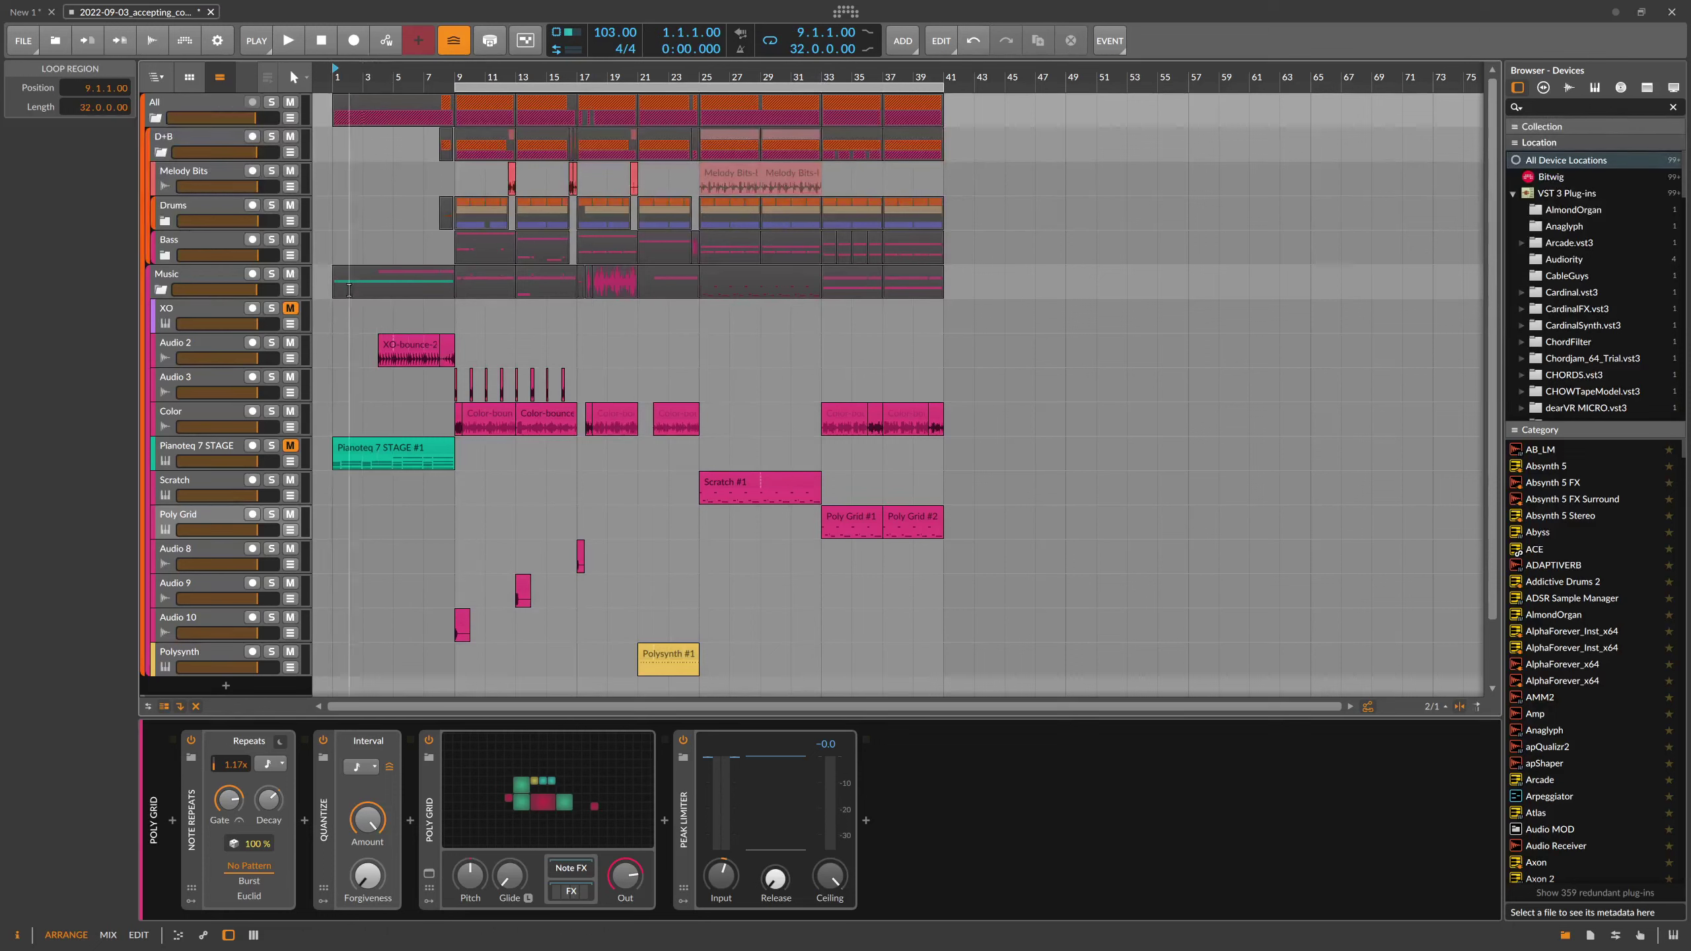
pyautogui.press('space')
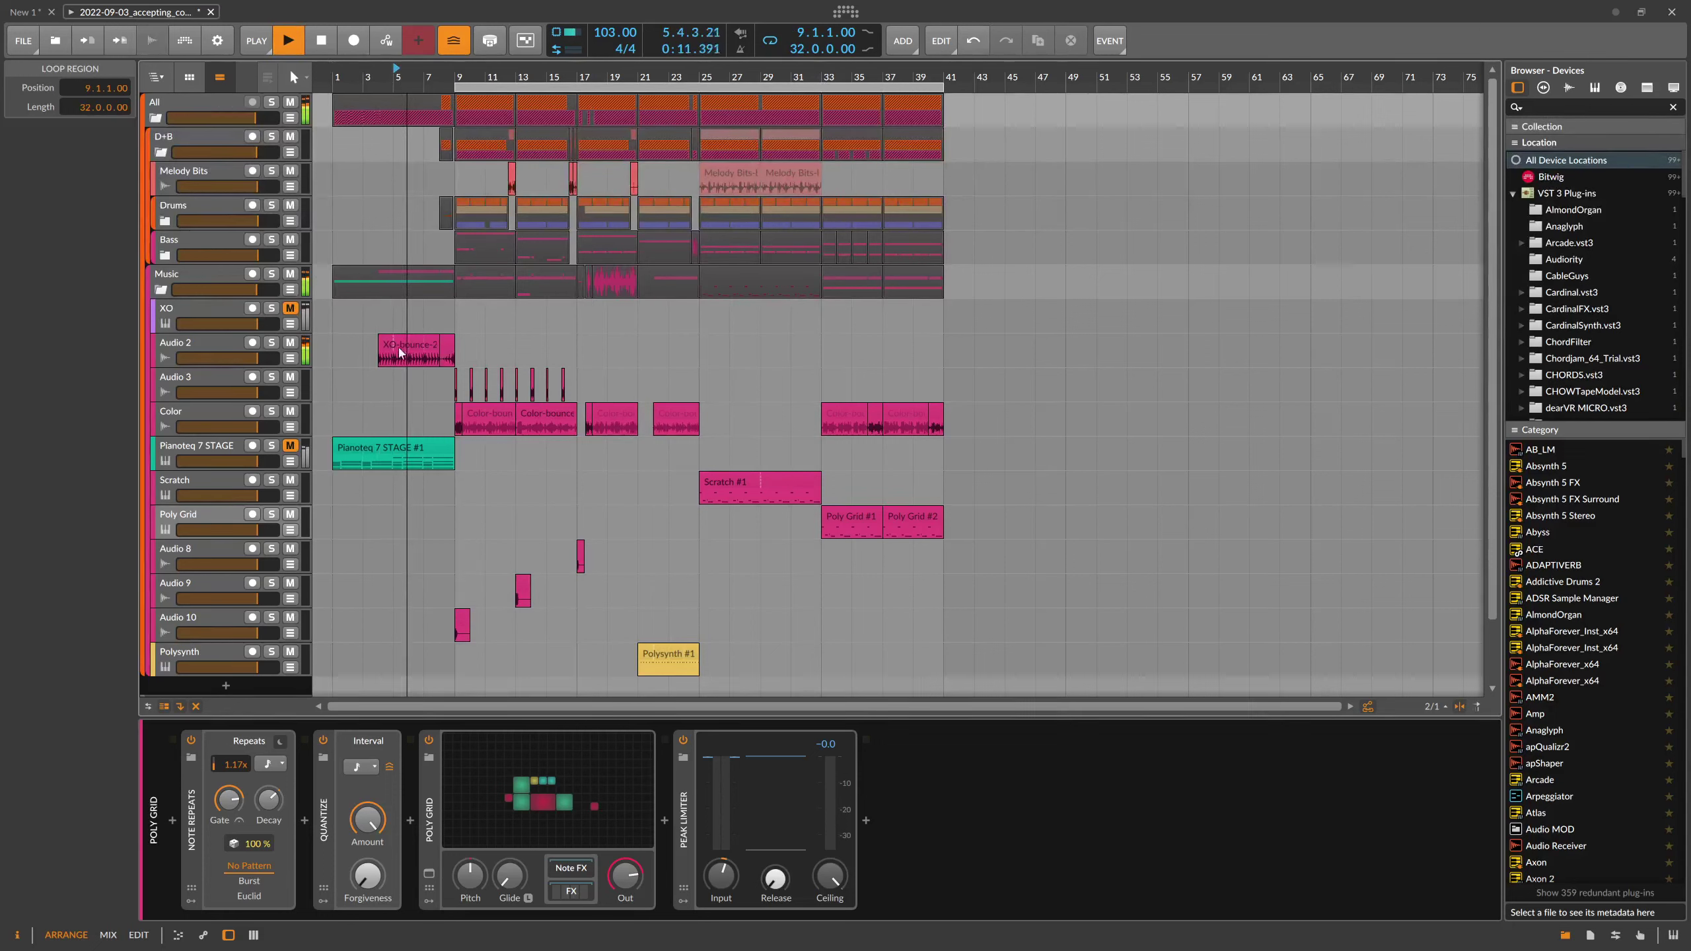
pyautogui.press('space')
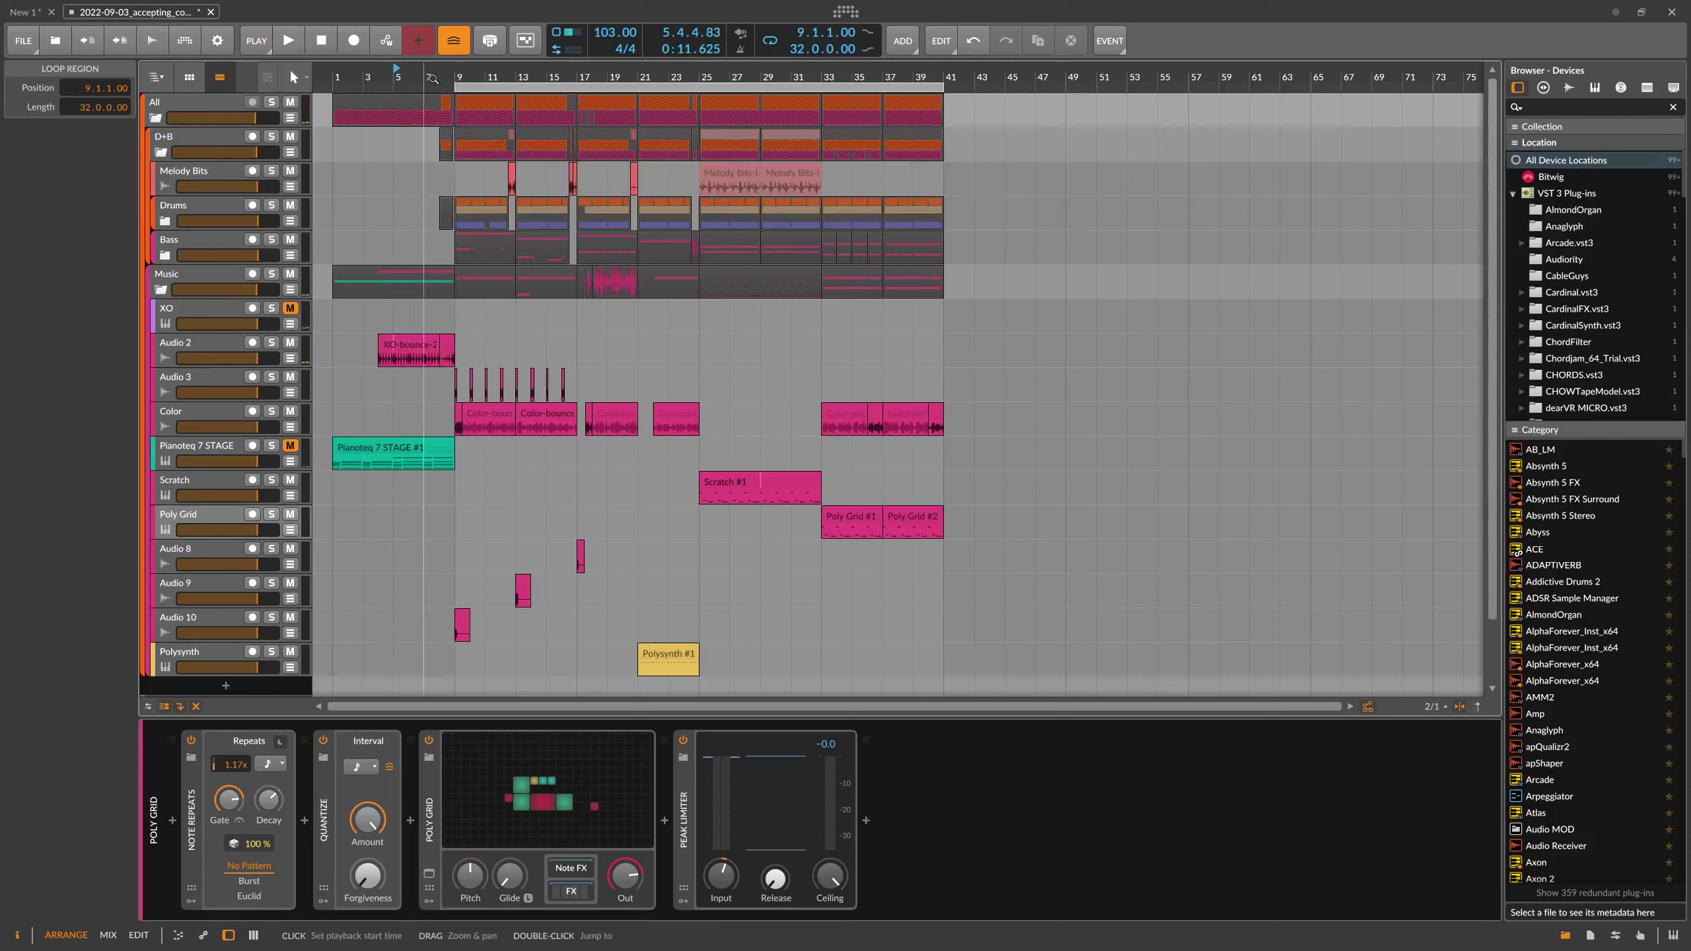
pyautogui.click(432, 78)
pyautogui.press('space')
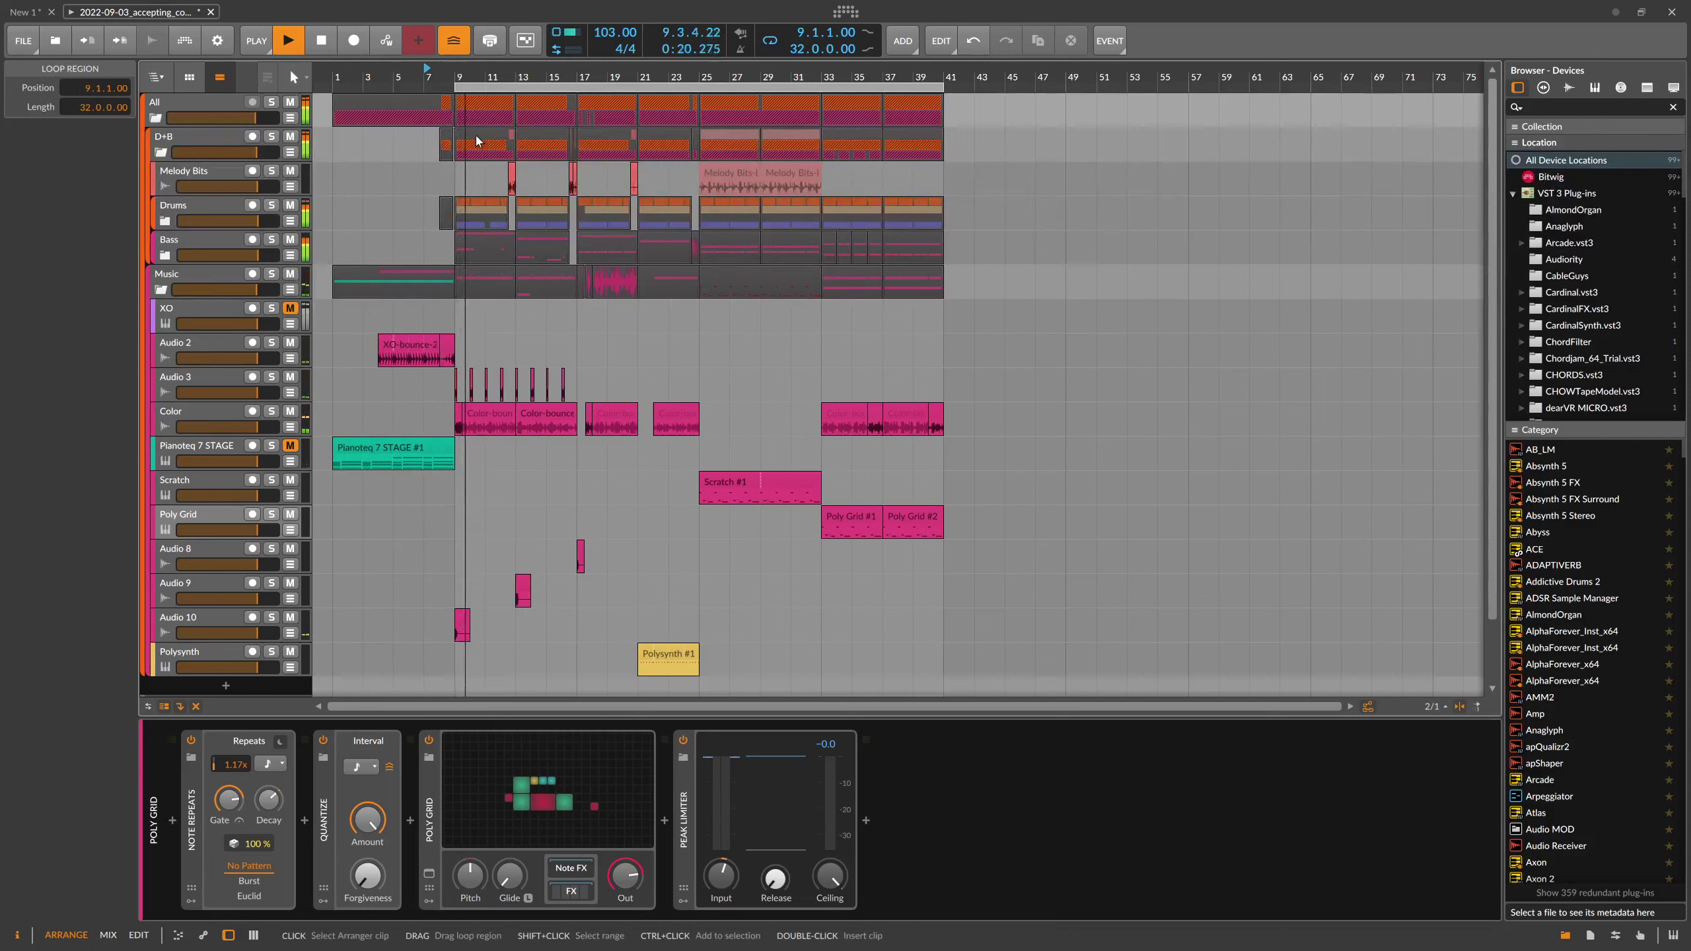
pyautogui.press('space')
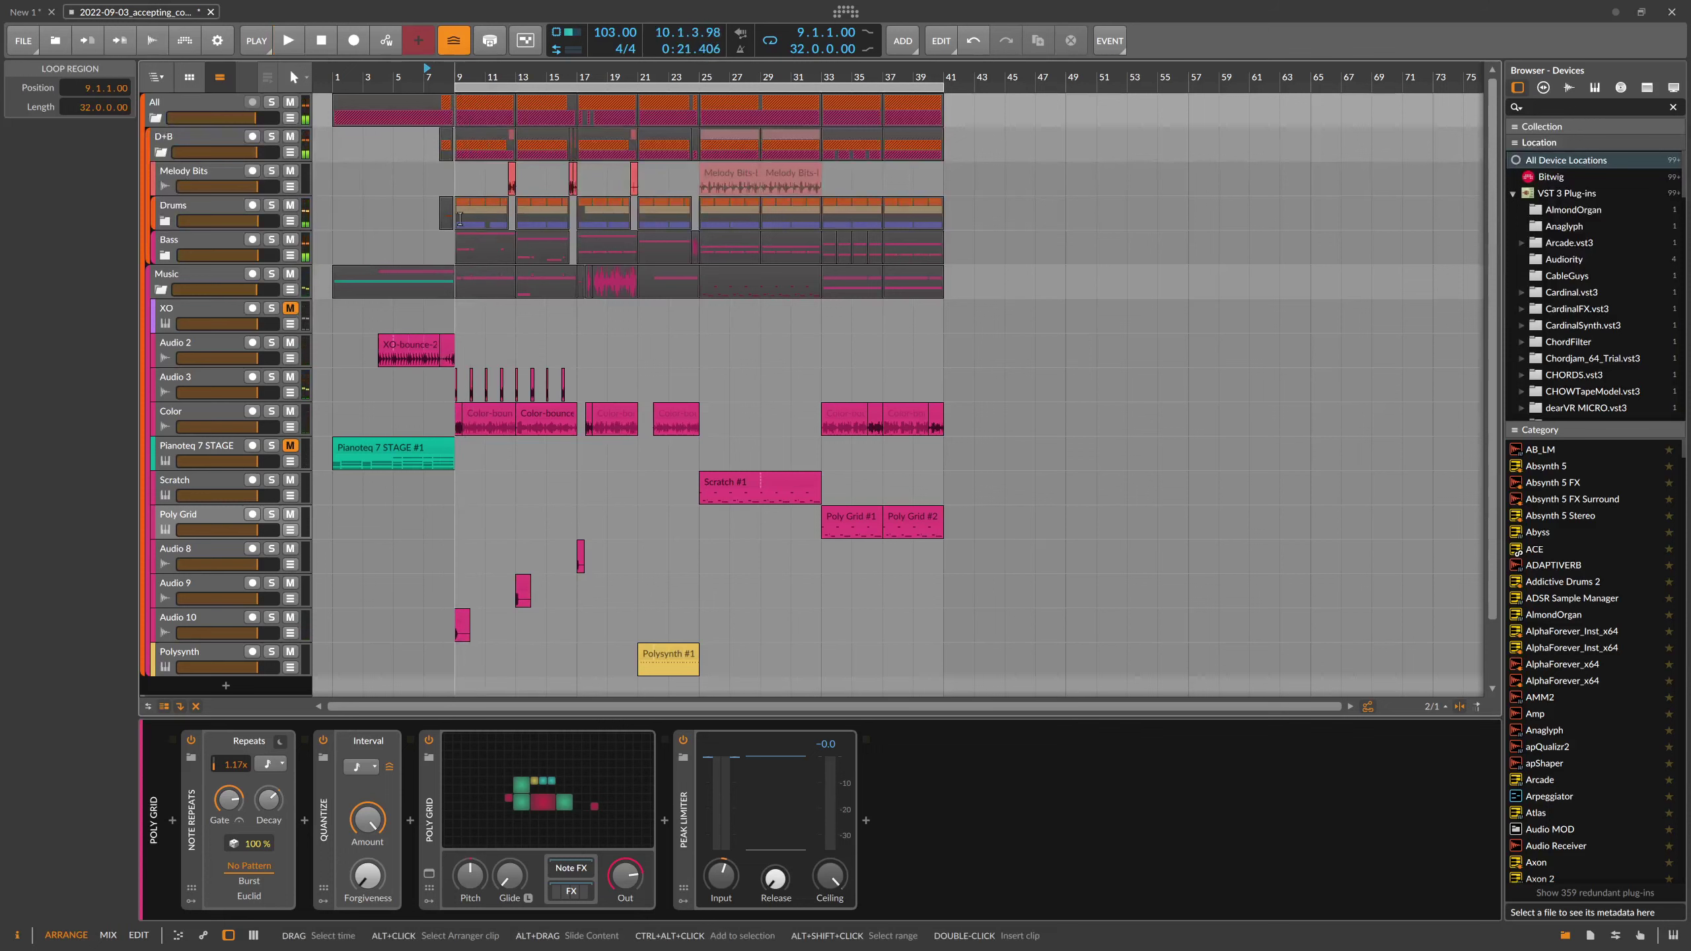
# - Look over the Phase-4 tracks inside the Bass group, collapse the group, and set the playback start to bar 9
pyautogui.click(165, 256)
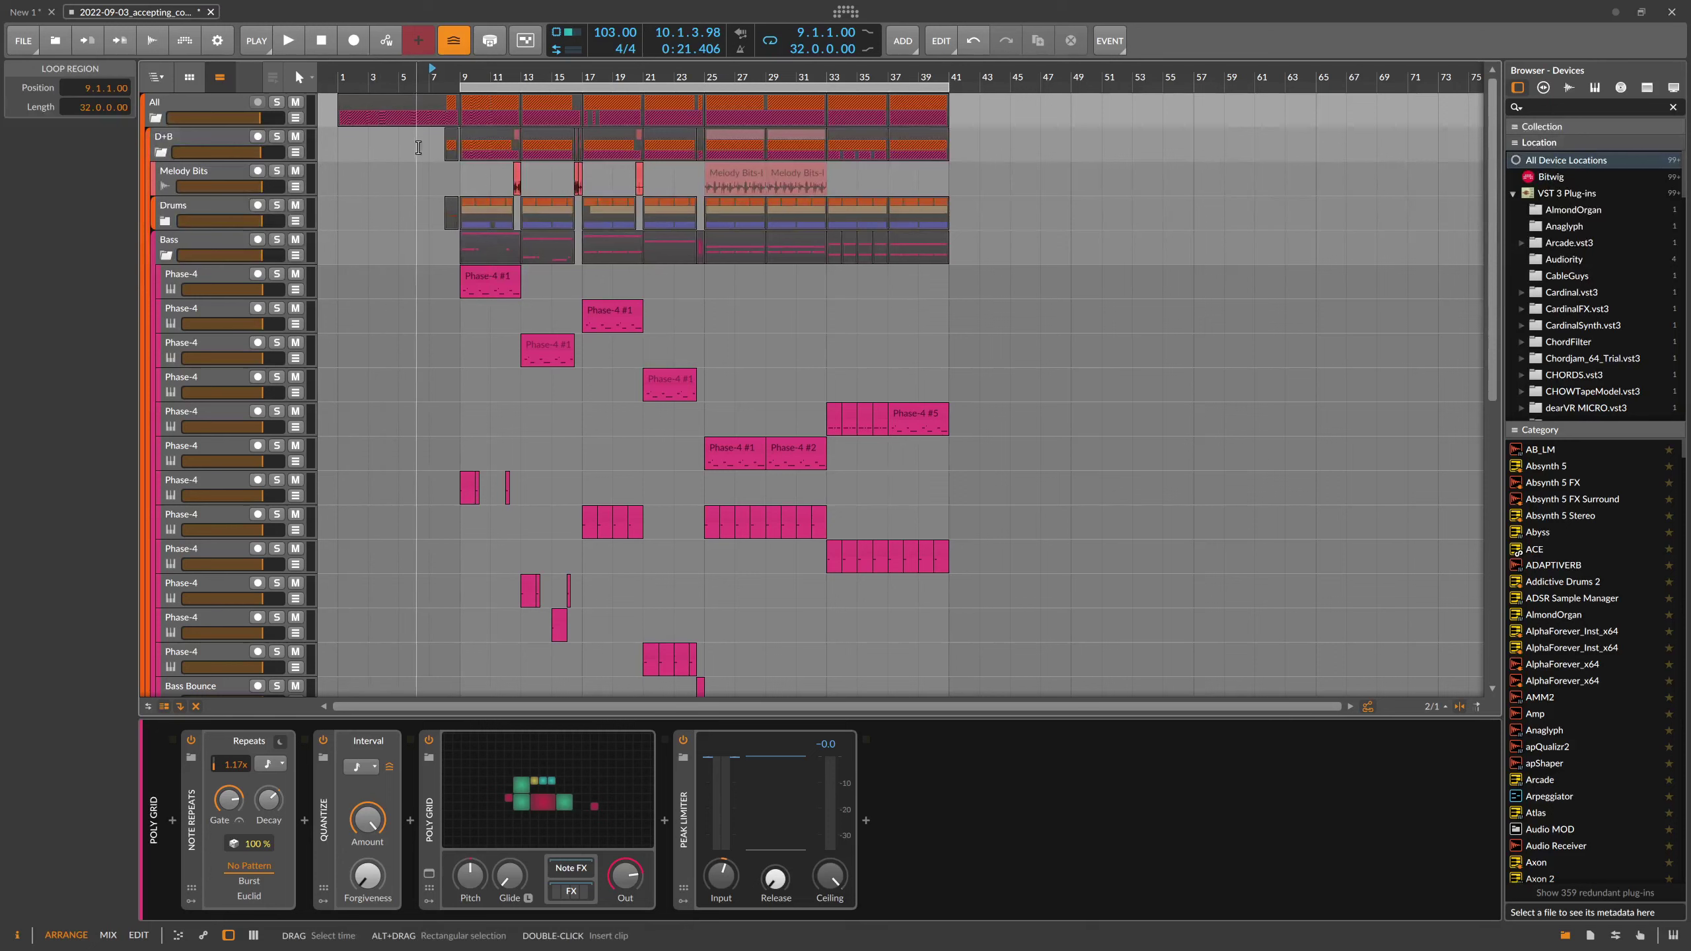
pyautogui.click(166, 256)
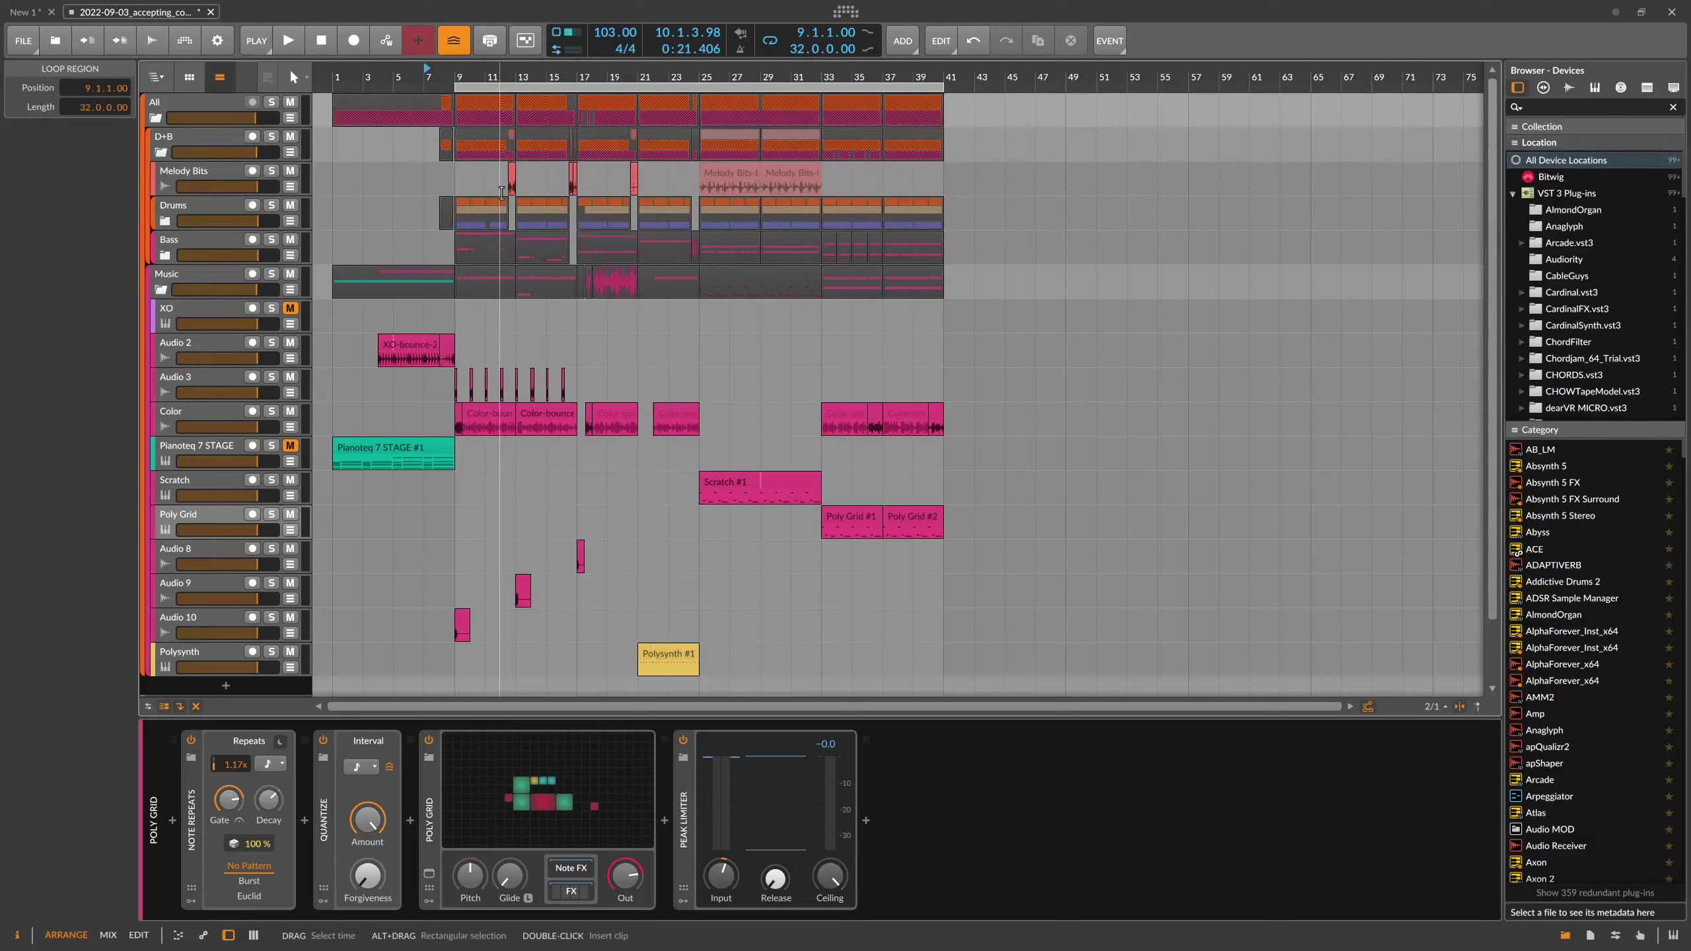
pyautogui.click(458, 74)
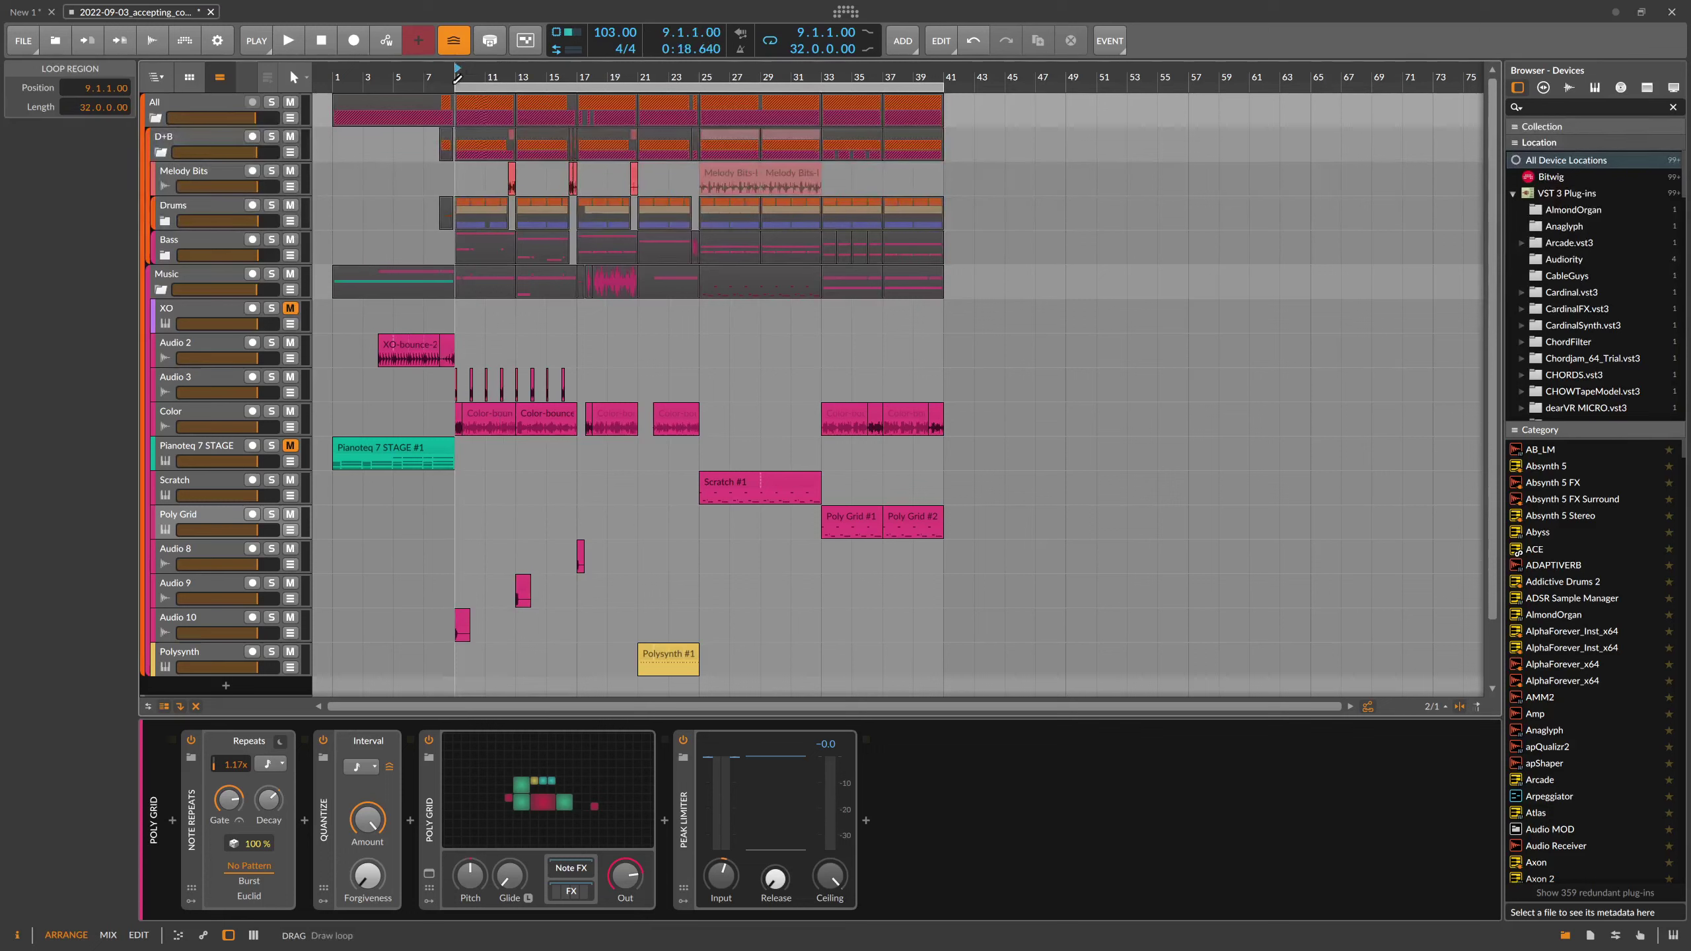
# - Review the device chains of the All, Melody Bits, Drums and Bass tracks
pyautogui.click(212, 108)
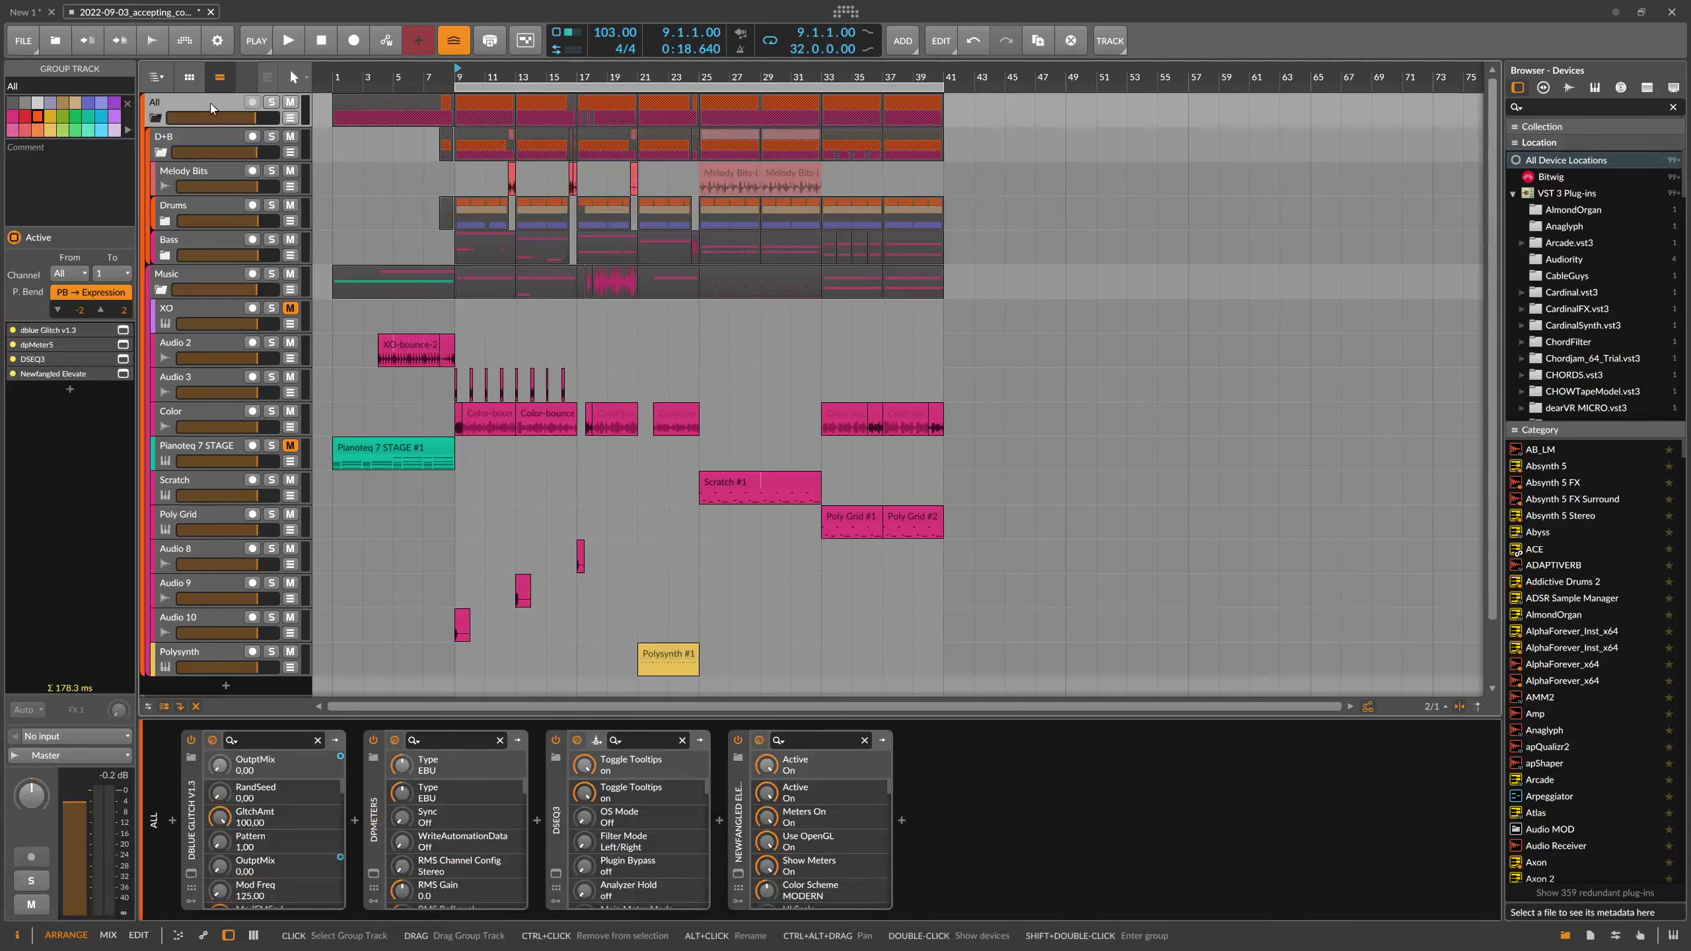
pyautogui.click(209, 206)
pyautogui.click(209, 176)
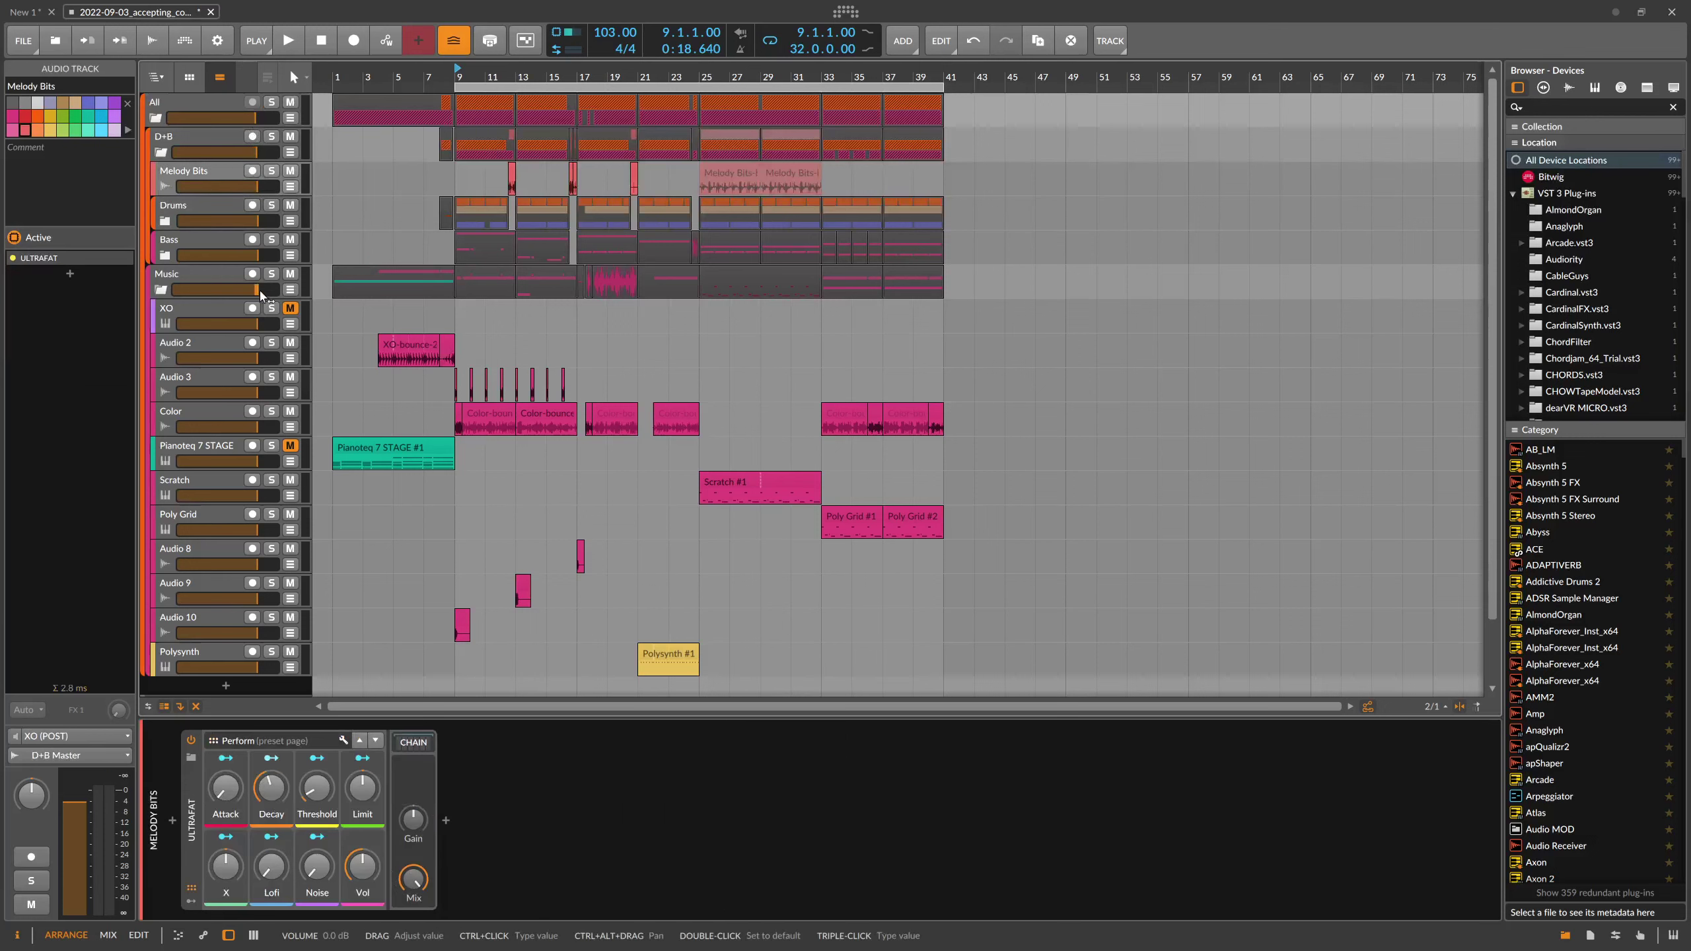
pyautogui.click(212, 209)
pyautogui.click(207, 241)
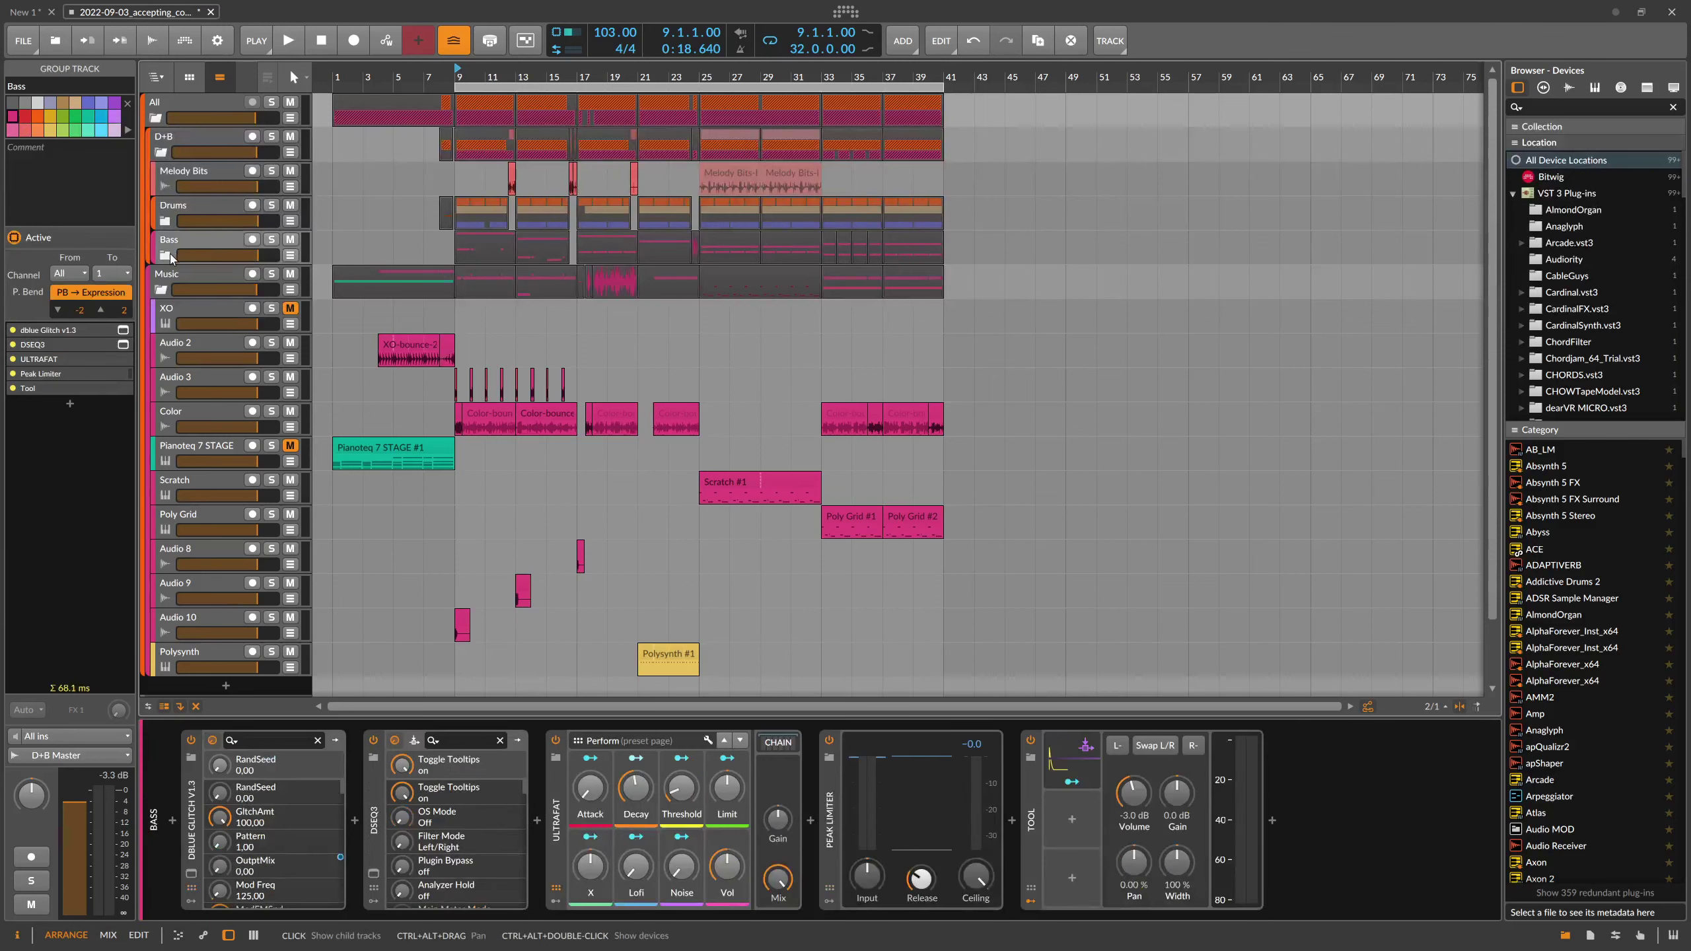
# - Expand the Bass group and show the automation lanes of its first two Phase-4 tracks to examine them
pyautogui.hotkey('ctrl', 'shift', 'g')
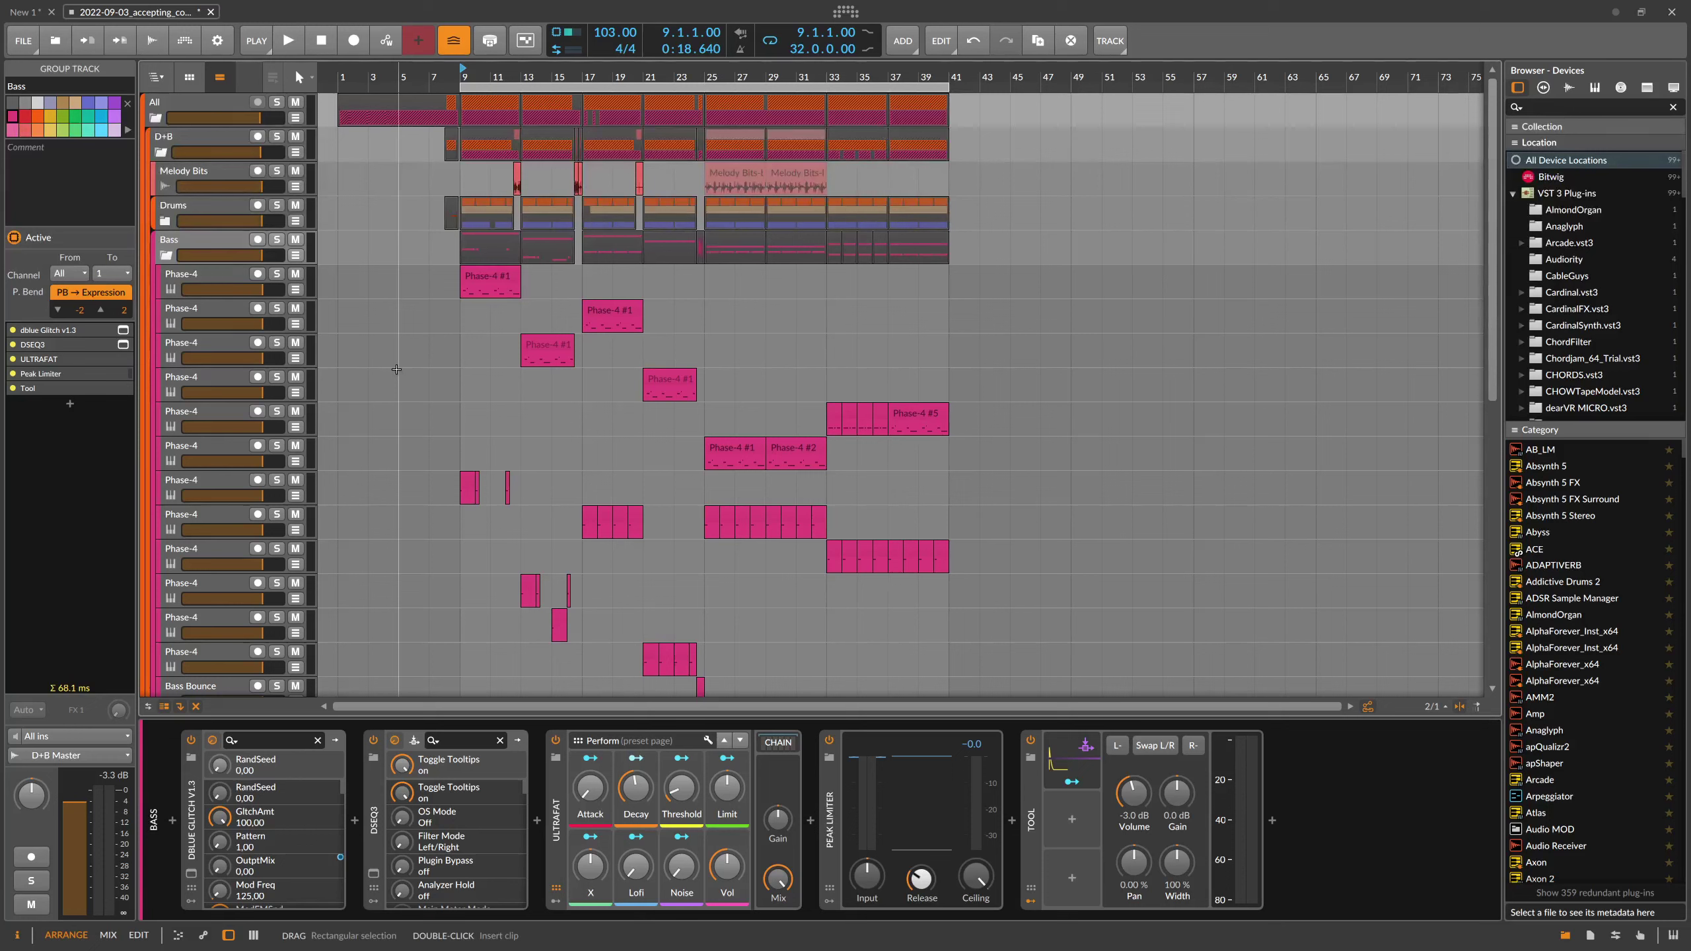
pyautogui.click(219, 270)
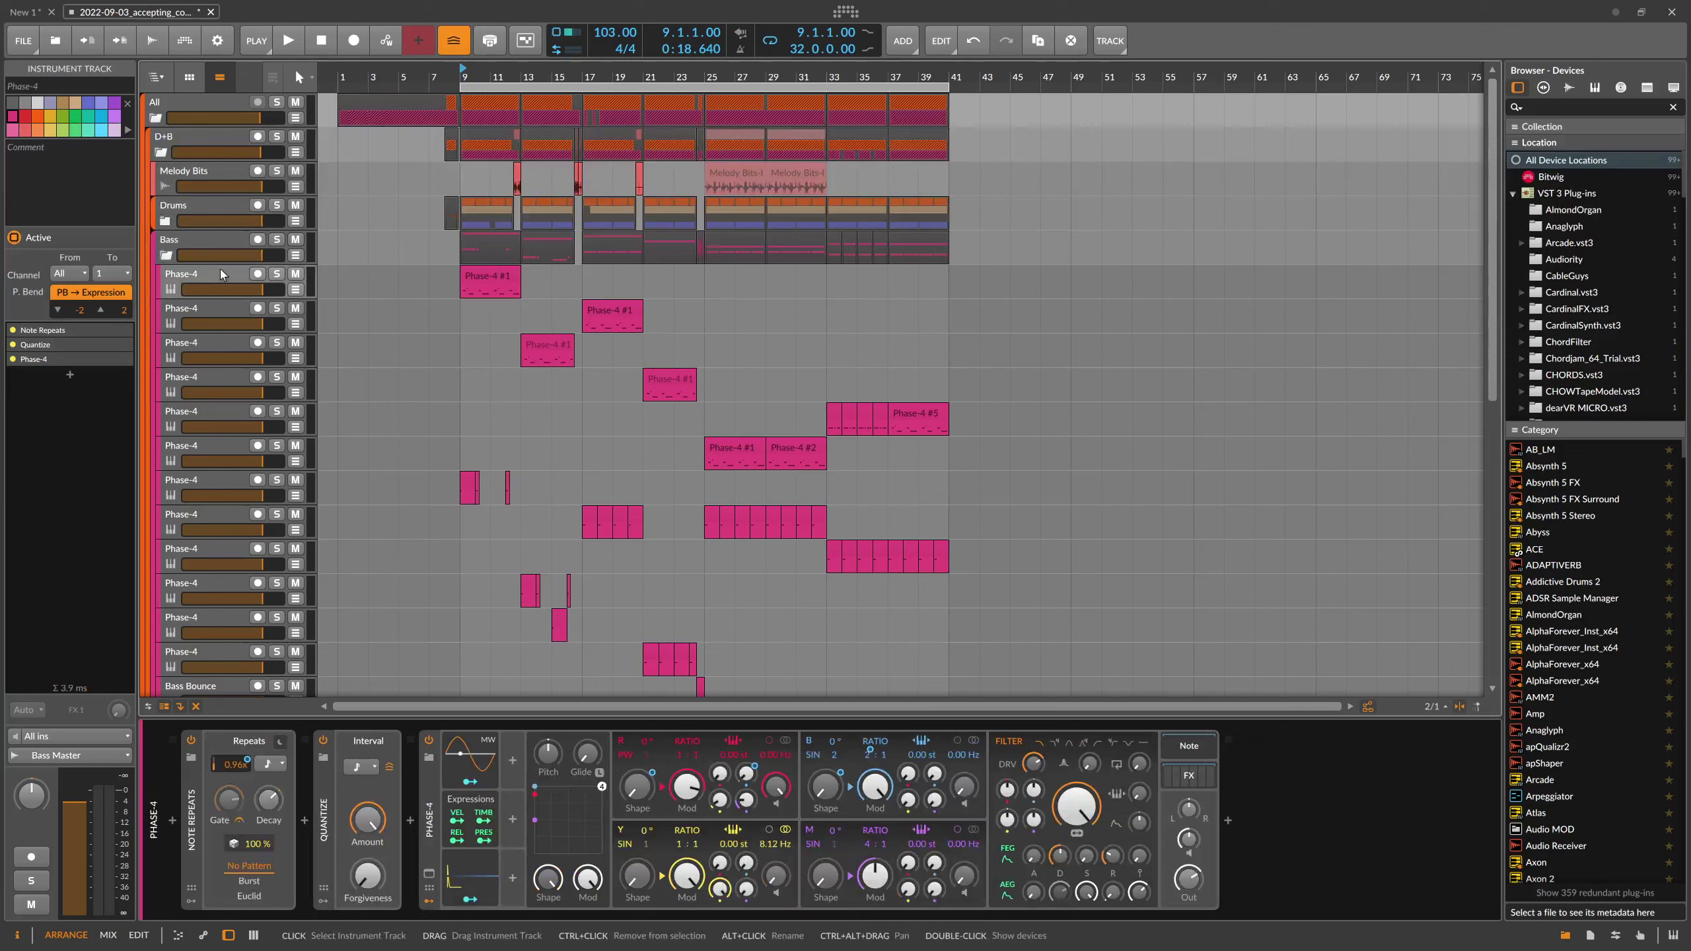
pyautogui.press('a')
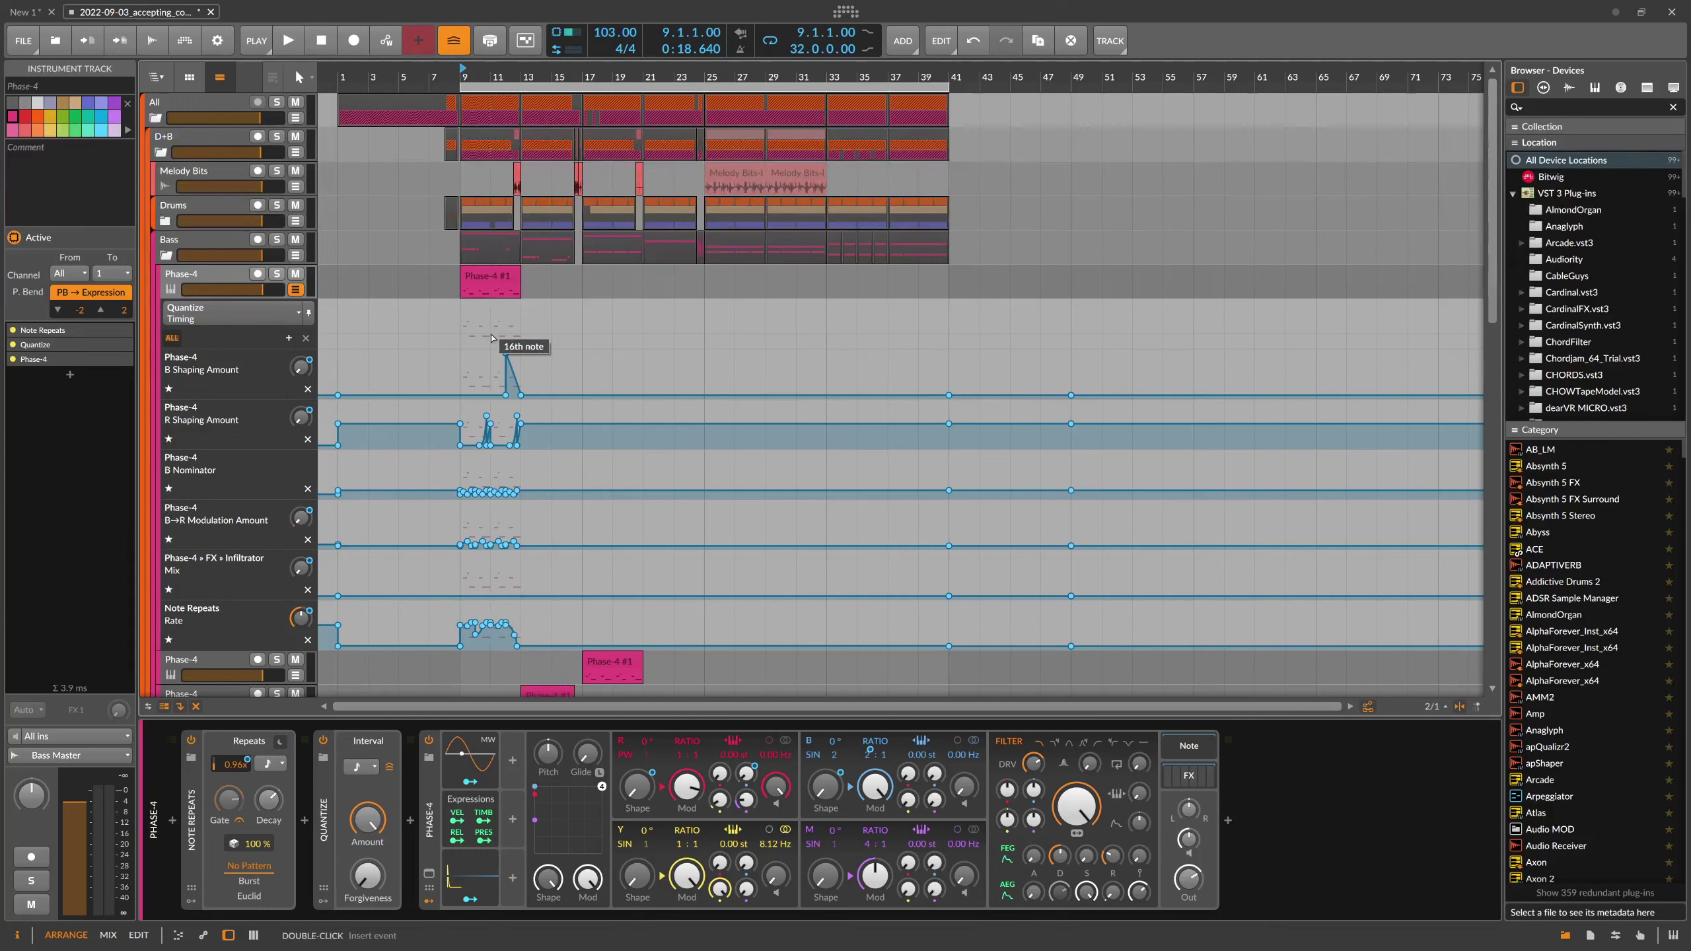
pyautogui.scroll(-1, 526, 559)
pyautogui.scroll(-1, 526, 558)
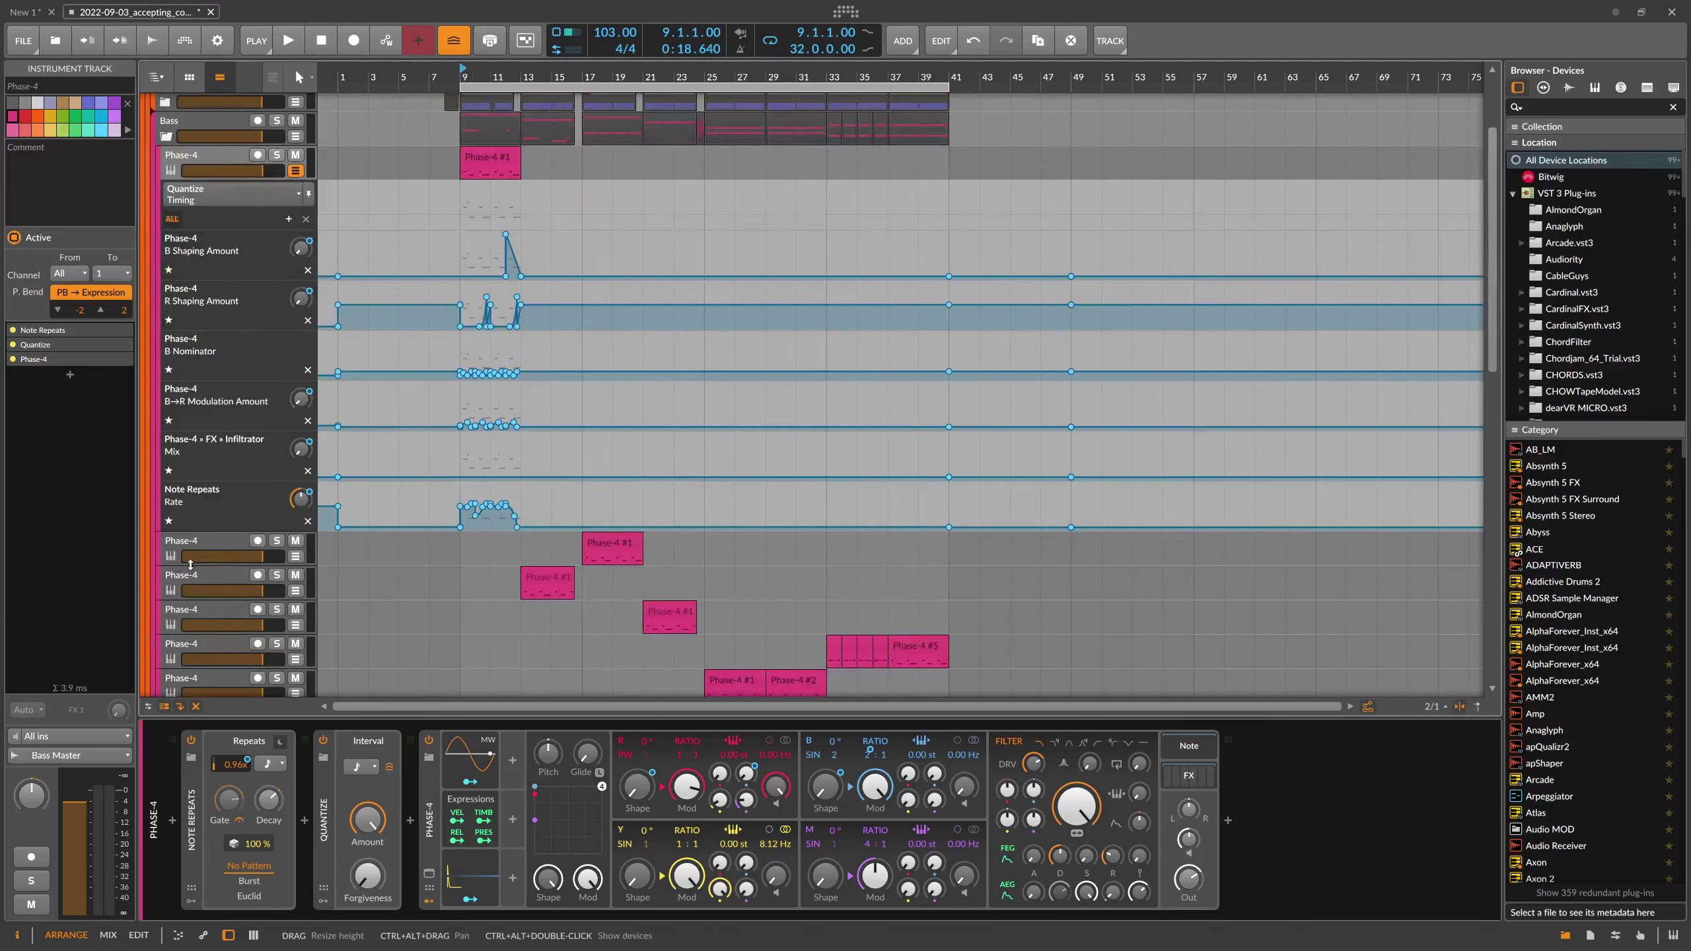
pyautogui.click(299, 558)
pyautogui.scroll(-3, 301, 563)
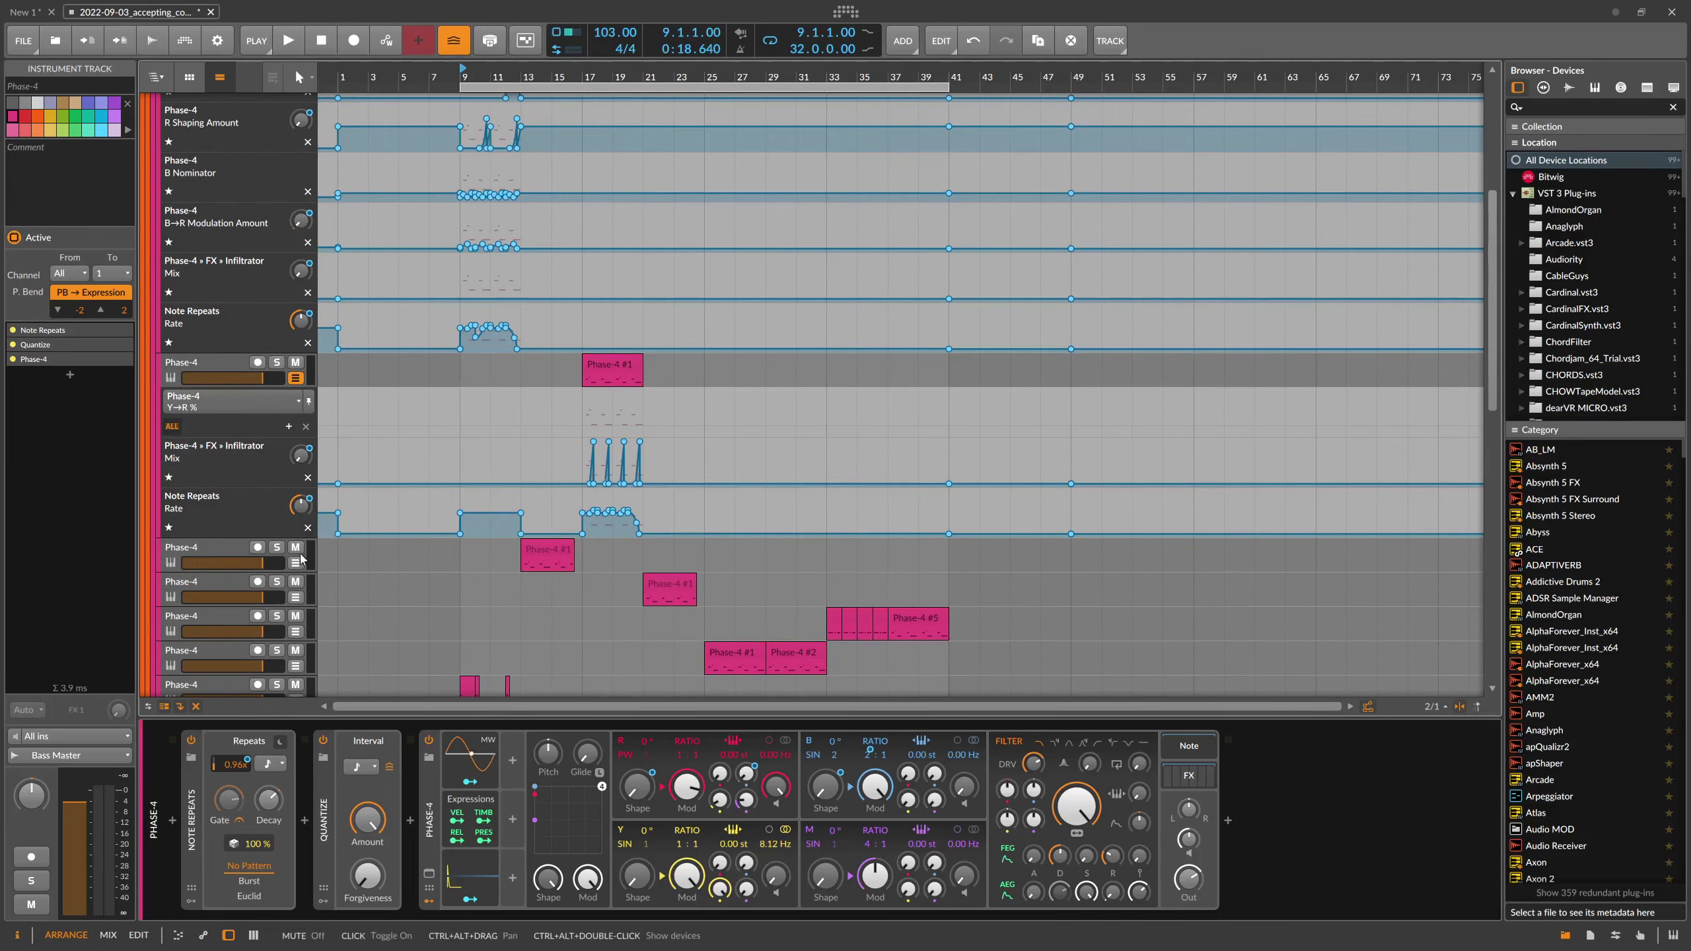
# - Show the automation lanes of the third Phase-4 track in the Bass group and examine its shaping, modulation, Infiltrator and Note Repeats curves
pyautogui.click(297, 563)
pyautogui.scroll(-2, 300, 566)
pyautogui.scroll(-1, 300, 568)
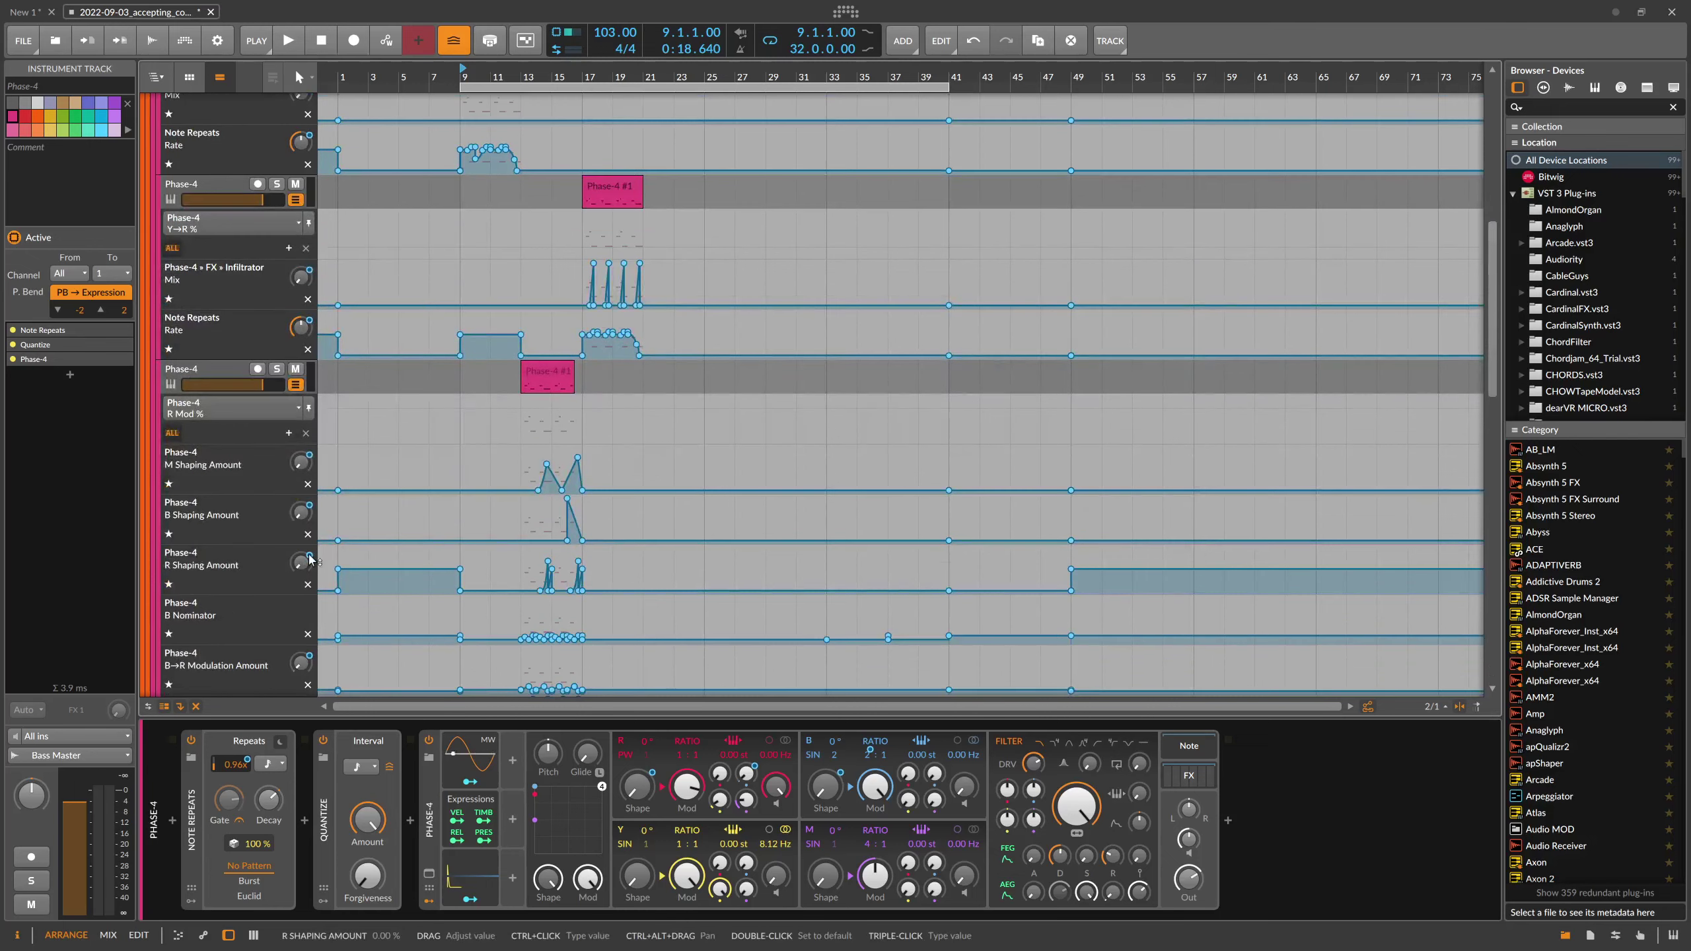
pyautogui.scroll(-2, 312, 558)
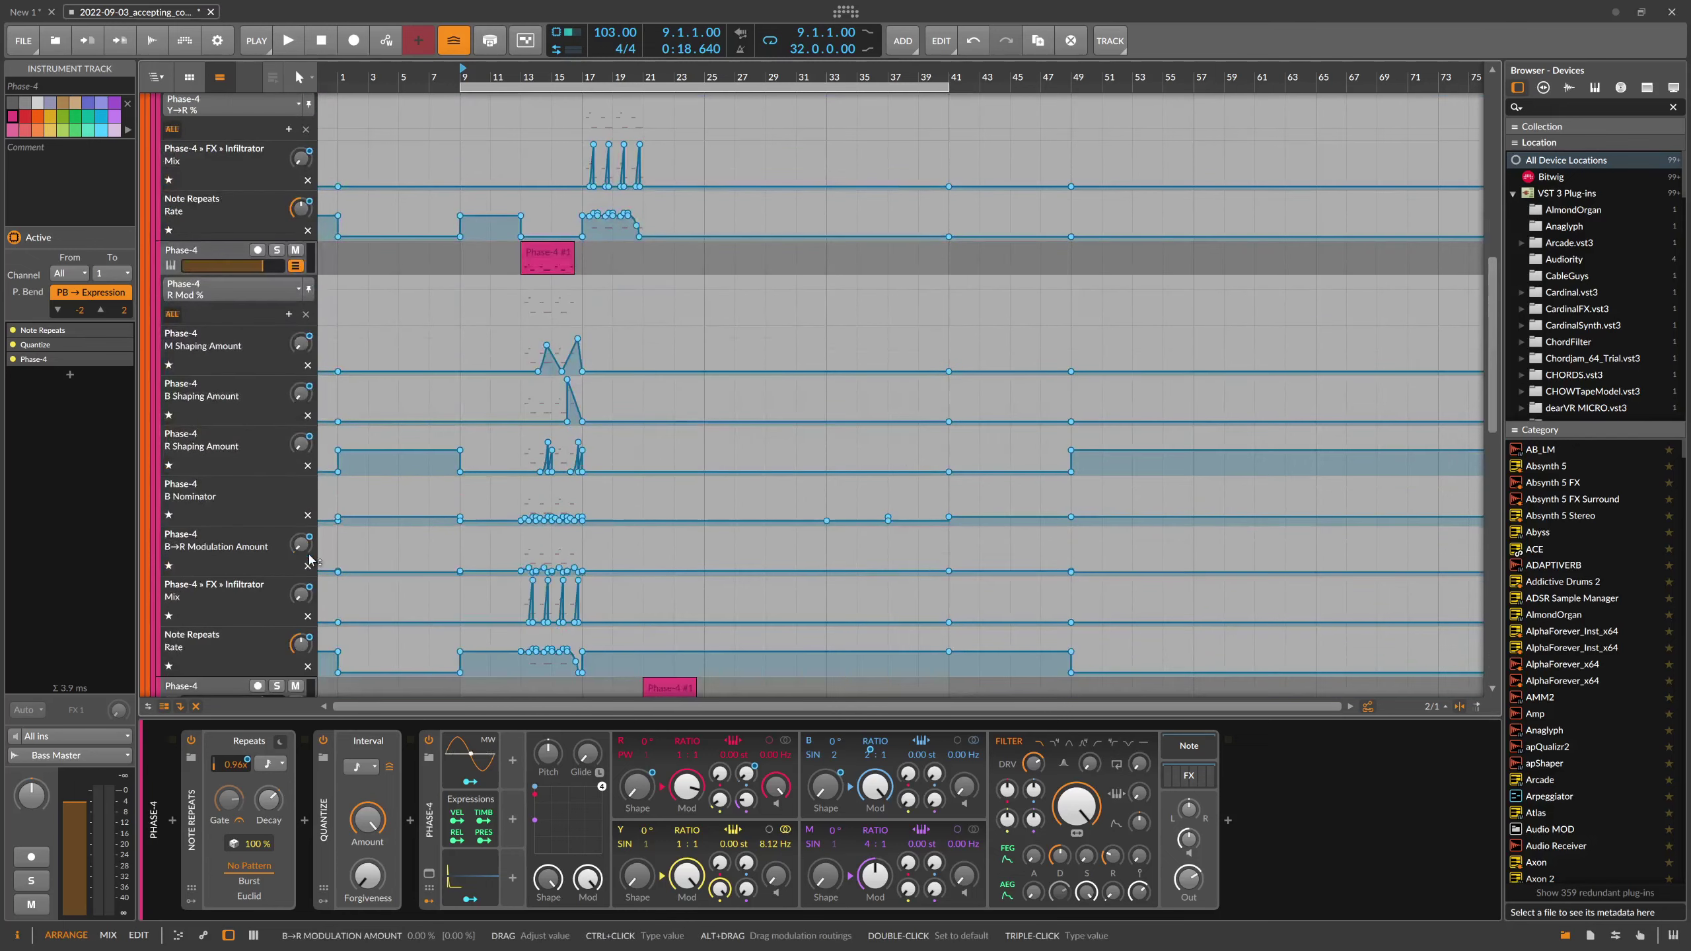
# - Hide the automation lanes of the three Phase-4 tracks and collapse the Bass group
pyautogui.click(295, 266)
pyautogui.click(295, 259)
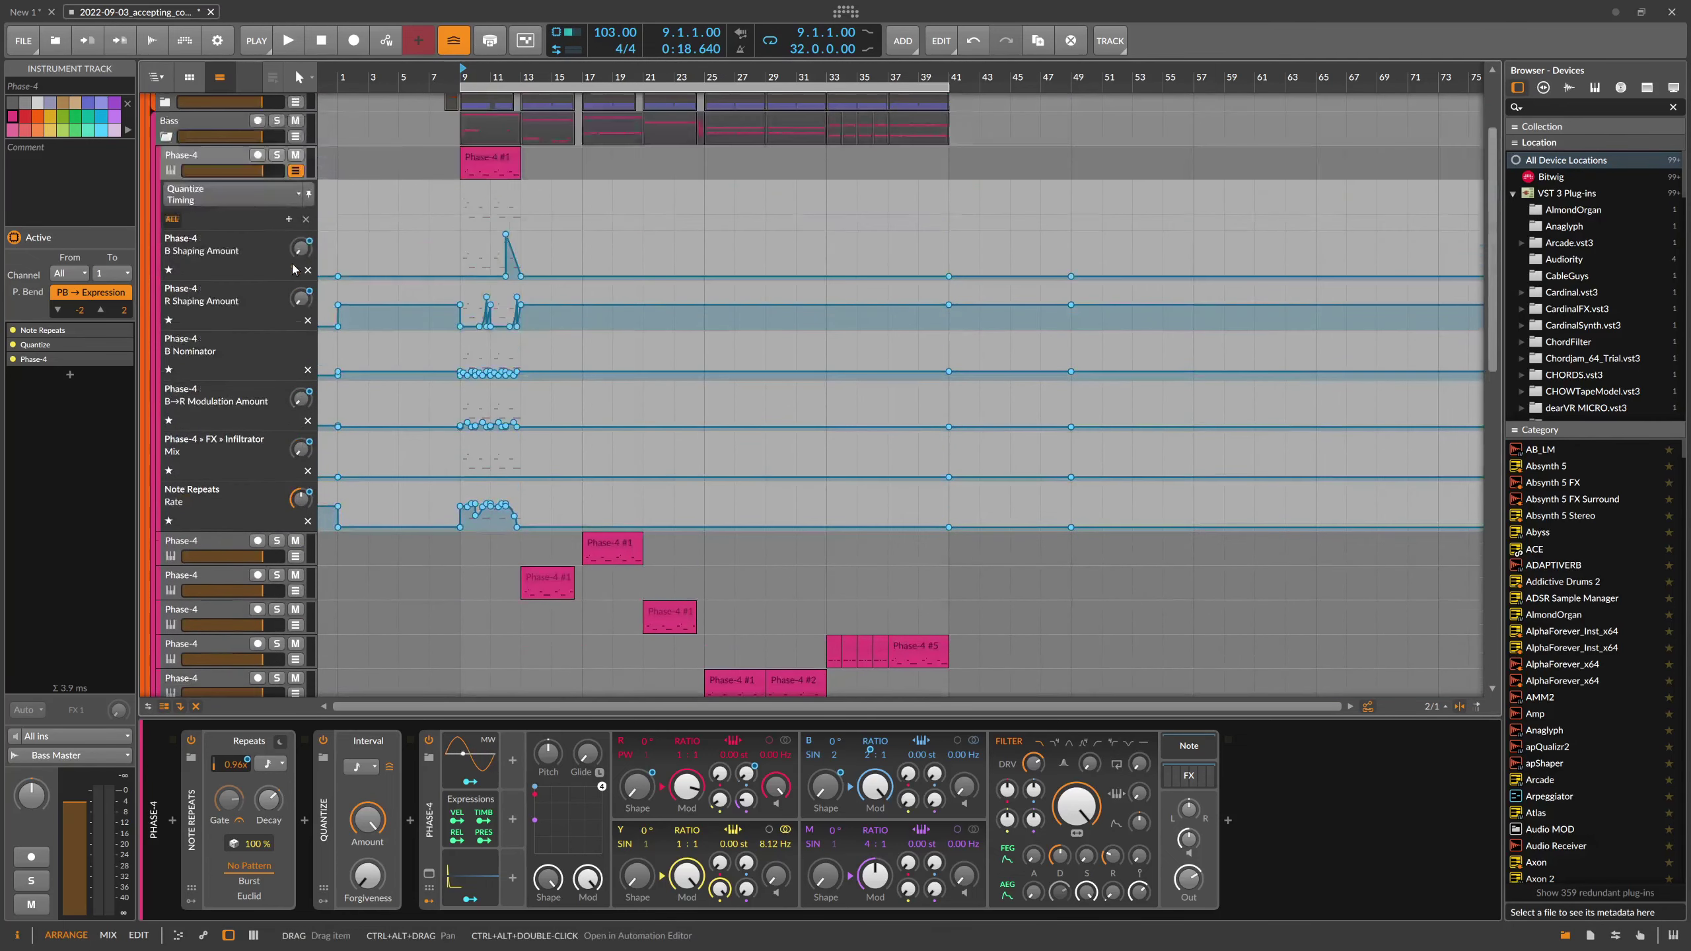
pyautogui.click(294, 172)
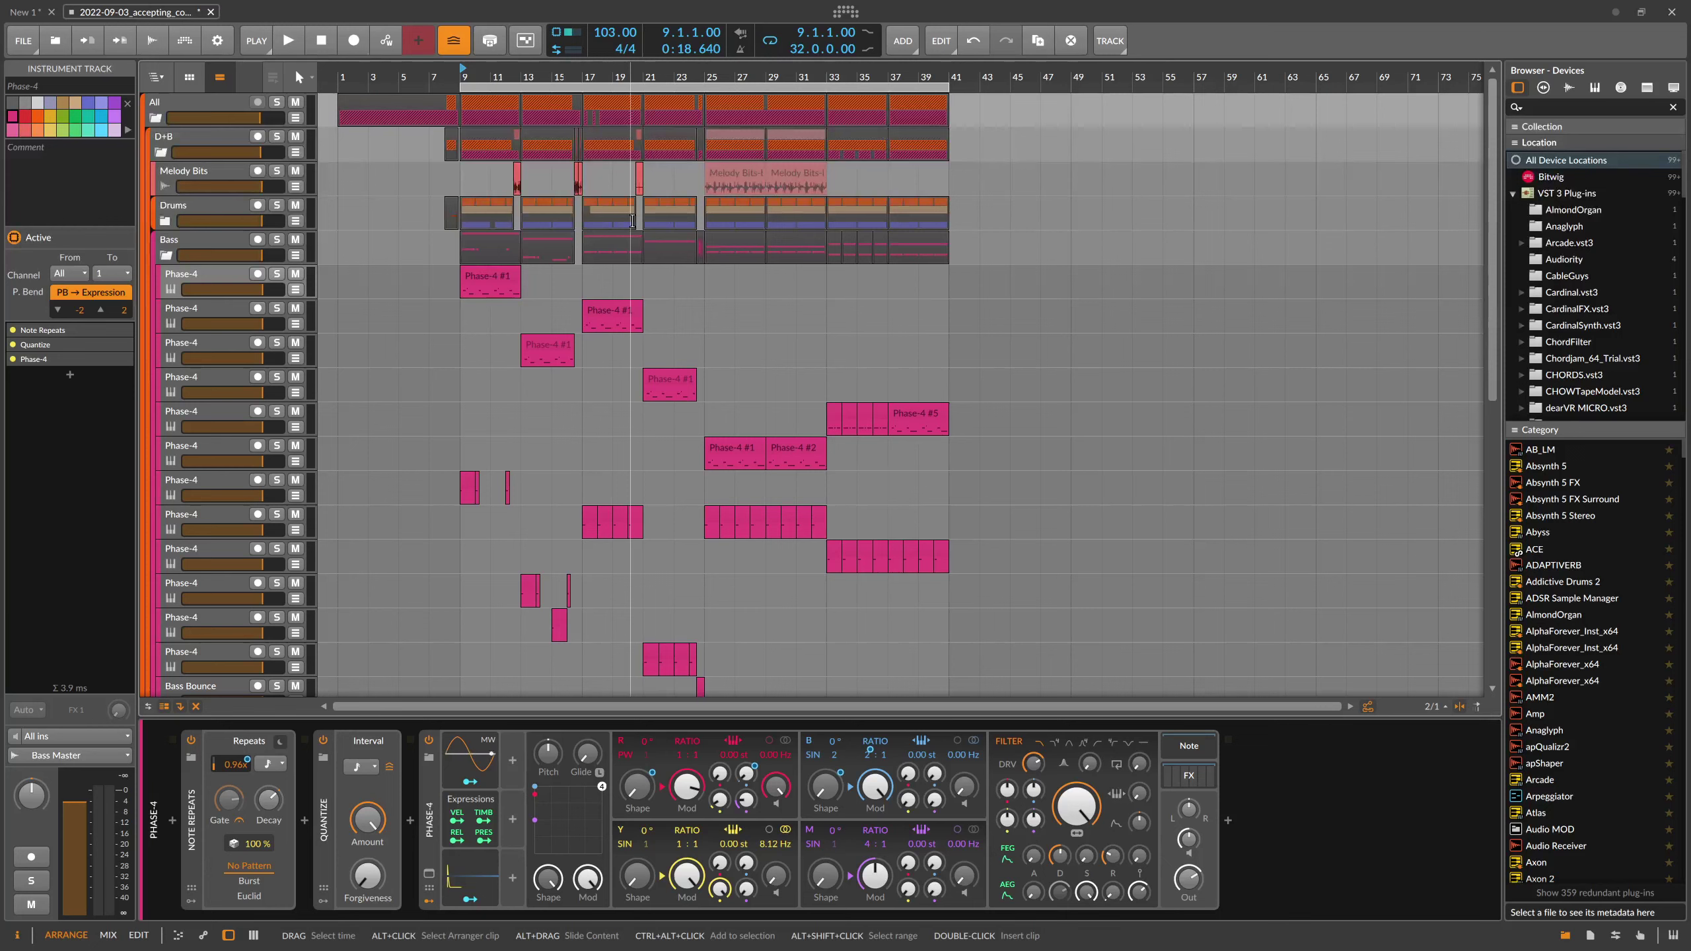
pyautogui.click(168, 256)
# - Review the device chains of the Drums, All, Polysynth and Pianoteq 7 STAGE tracks, and play the arrangement from bar 9
pyautogui.click(180, 217)
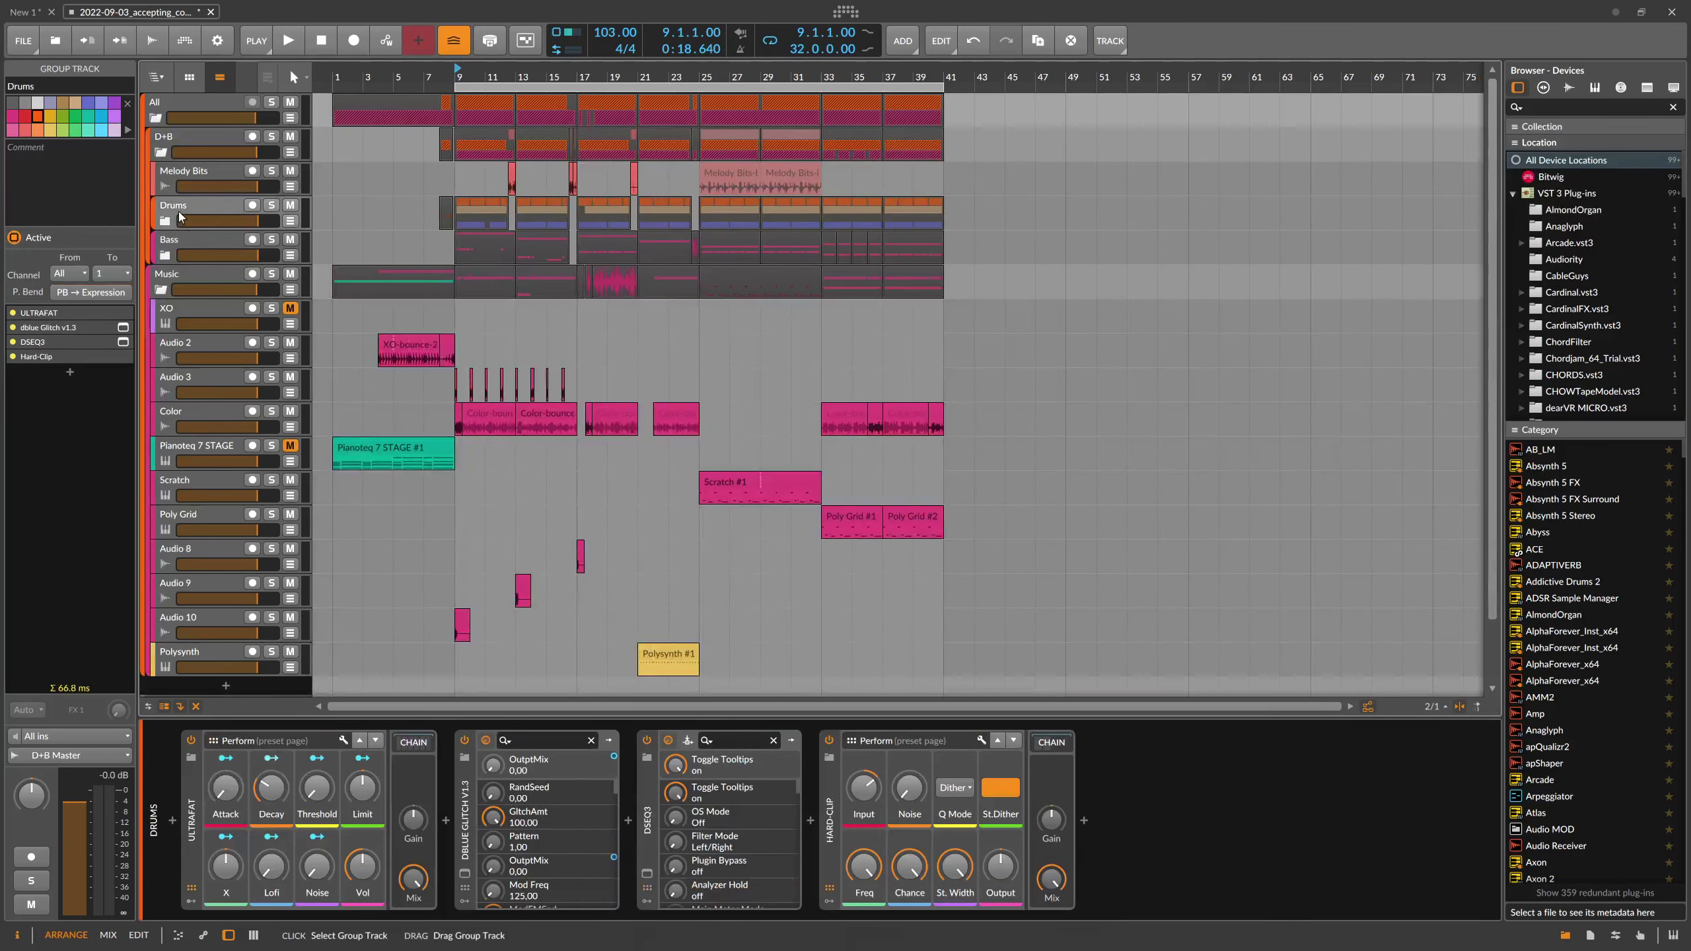
pyautogui.click(186, 110)
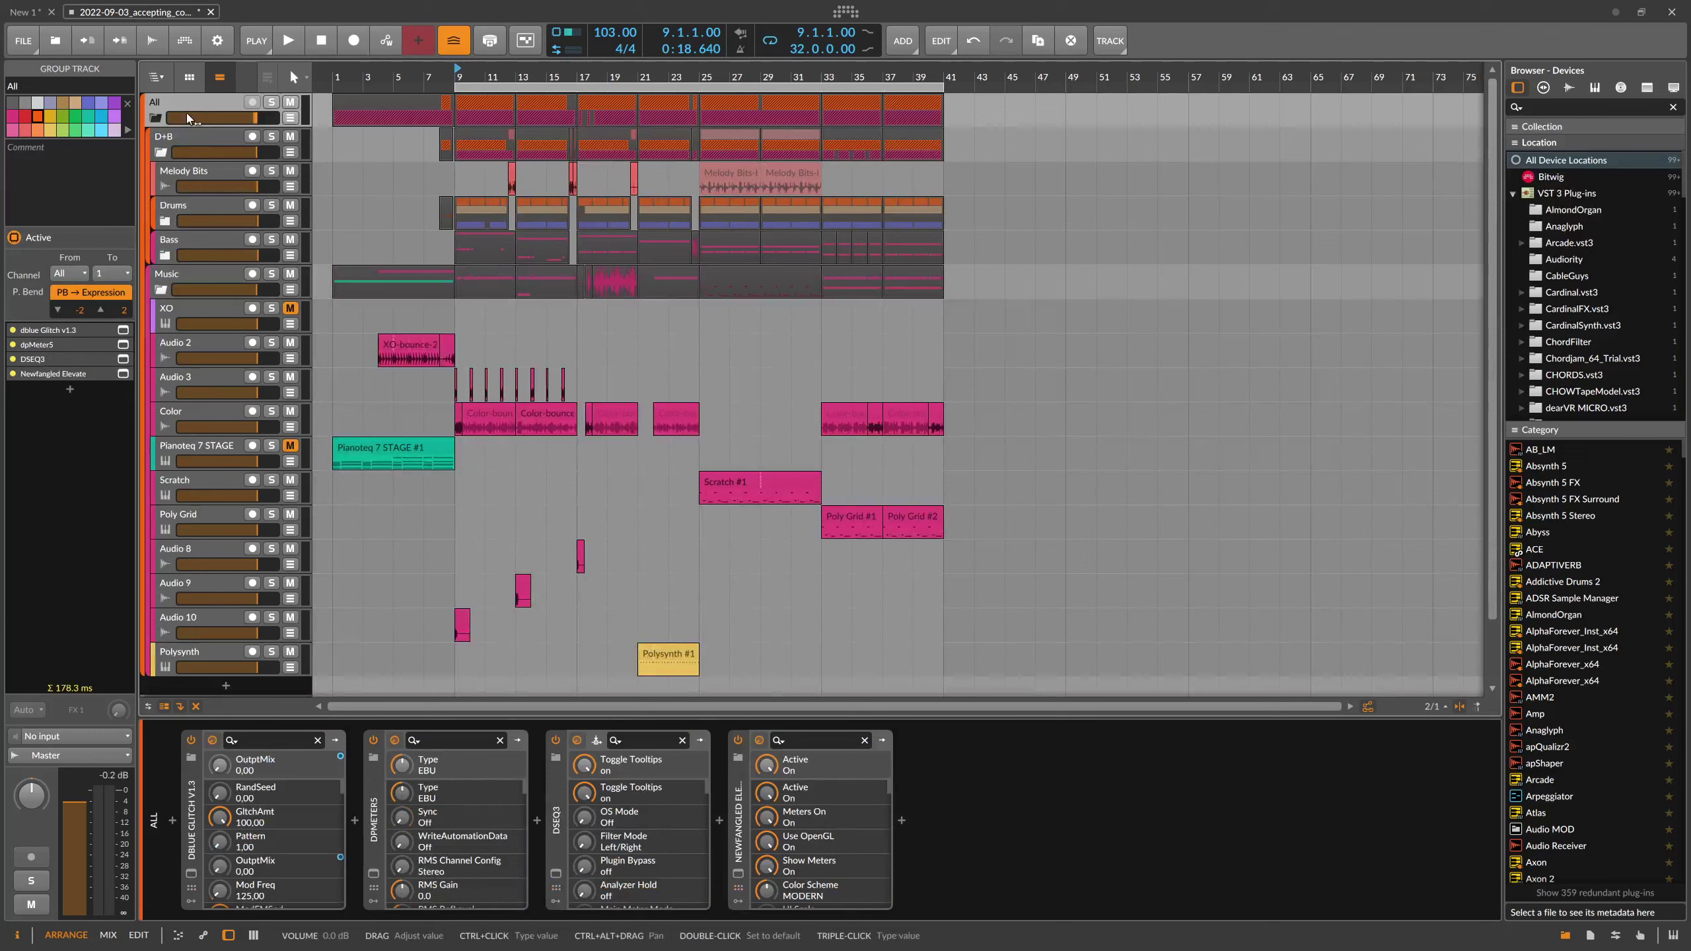
pyautogui.click(222, 655)
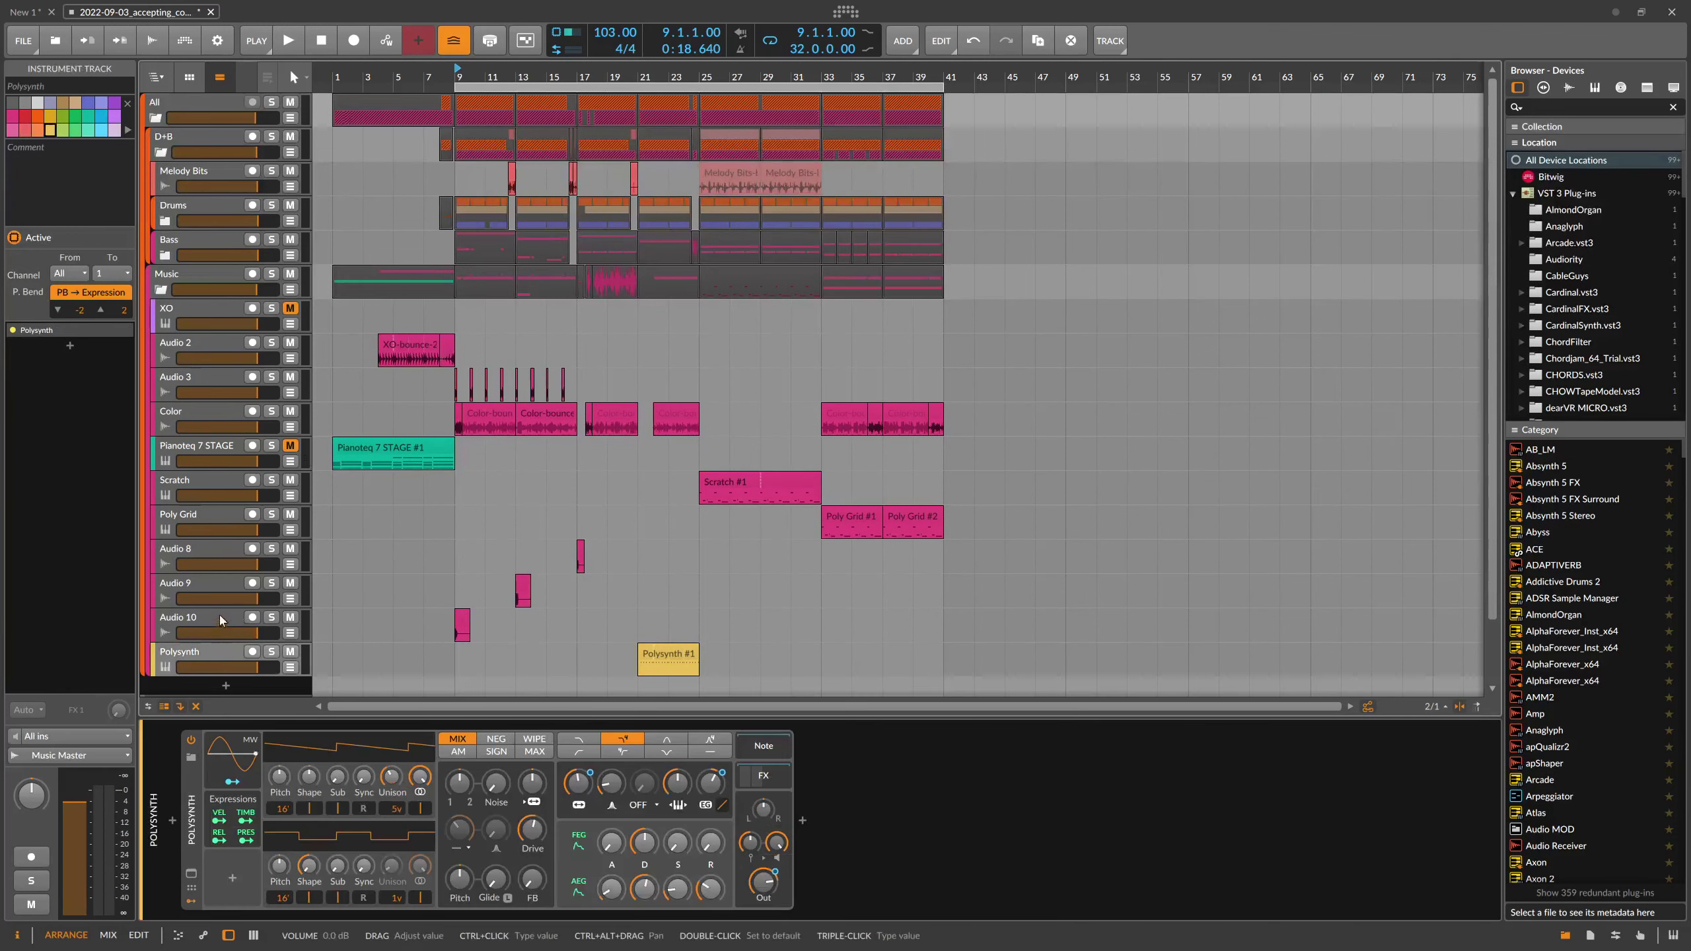
pyautogui.click(219, 452)
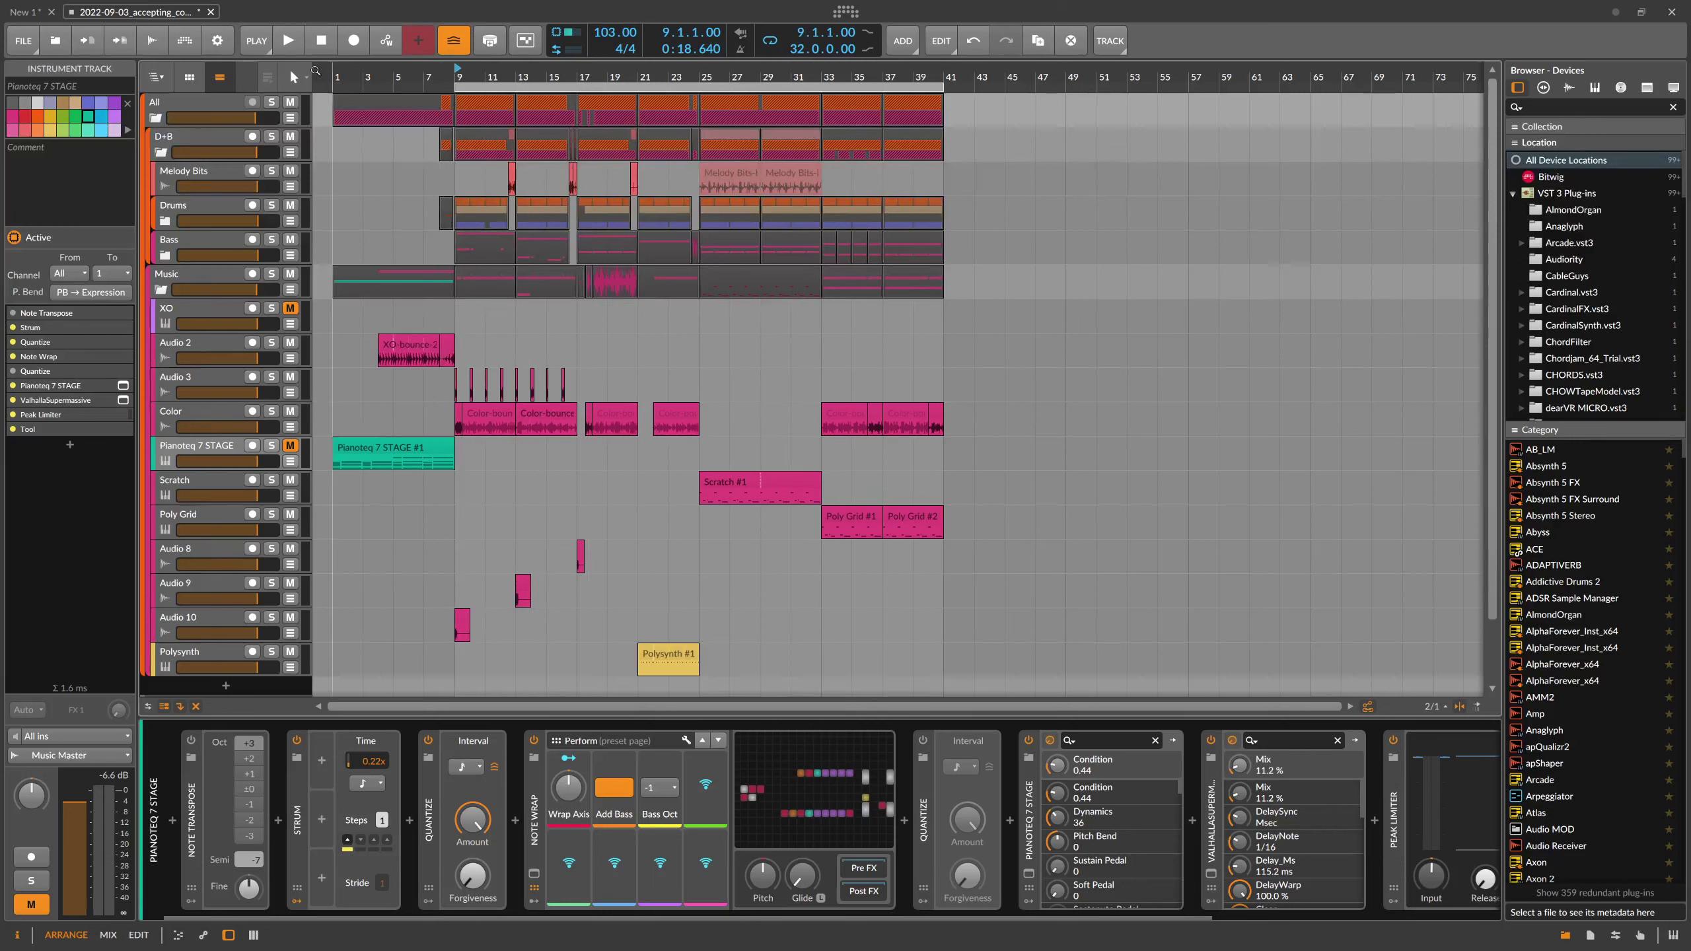
pyautogui.click(288, 41)
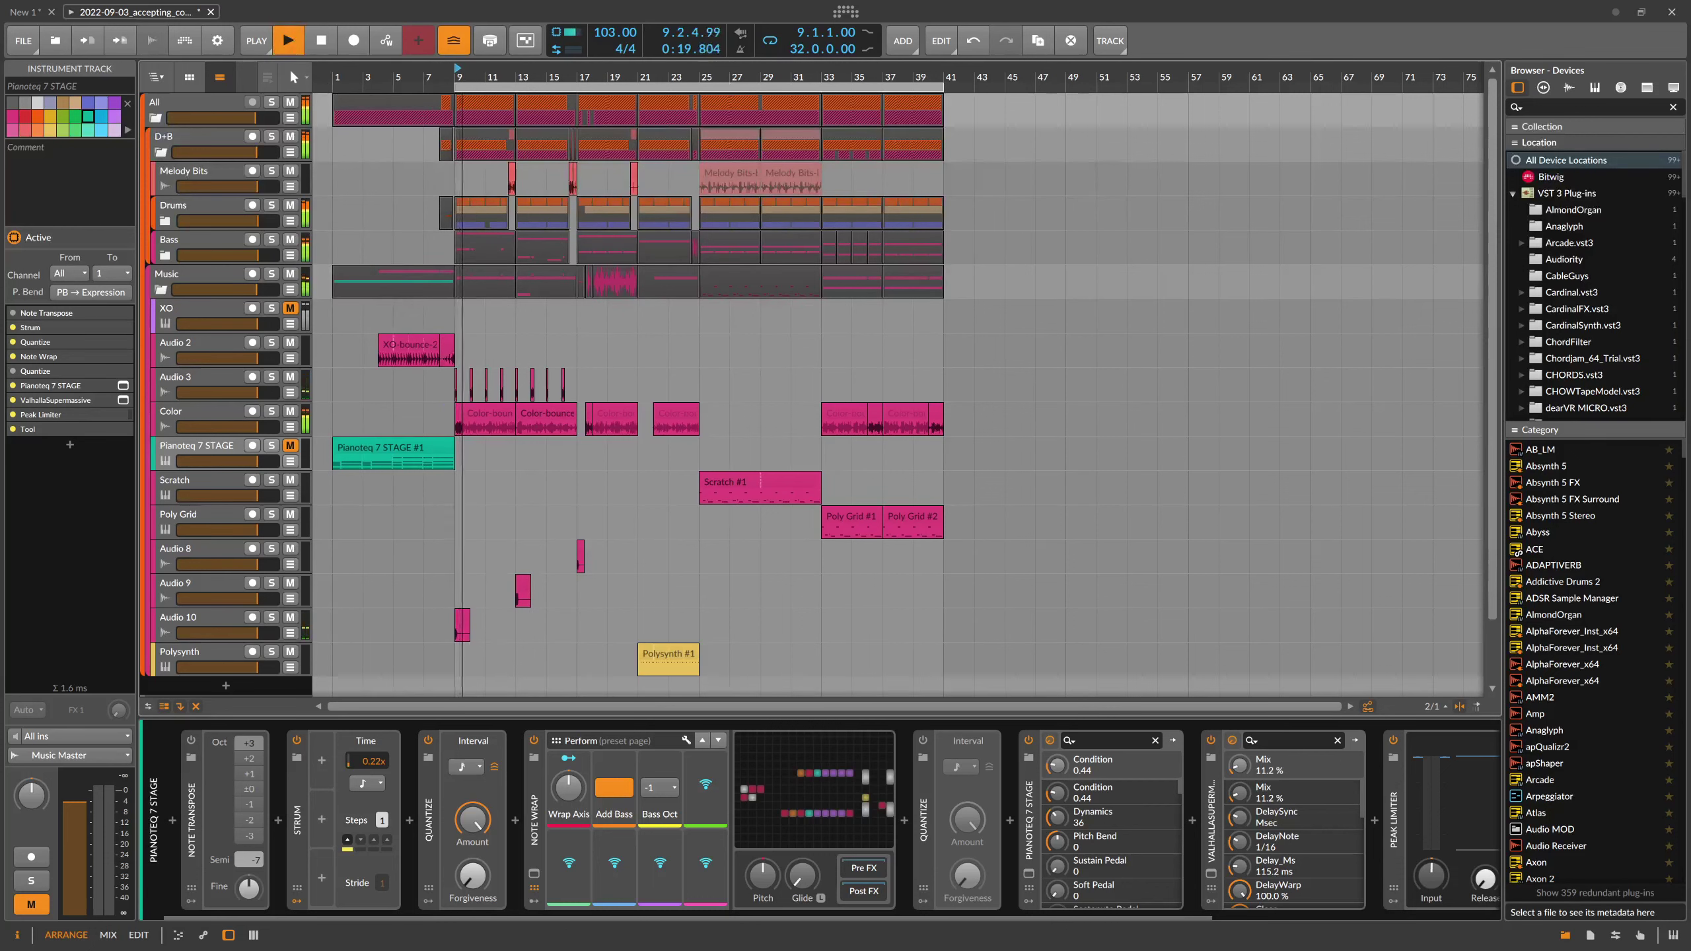